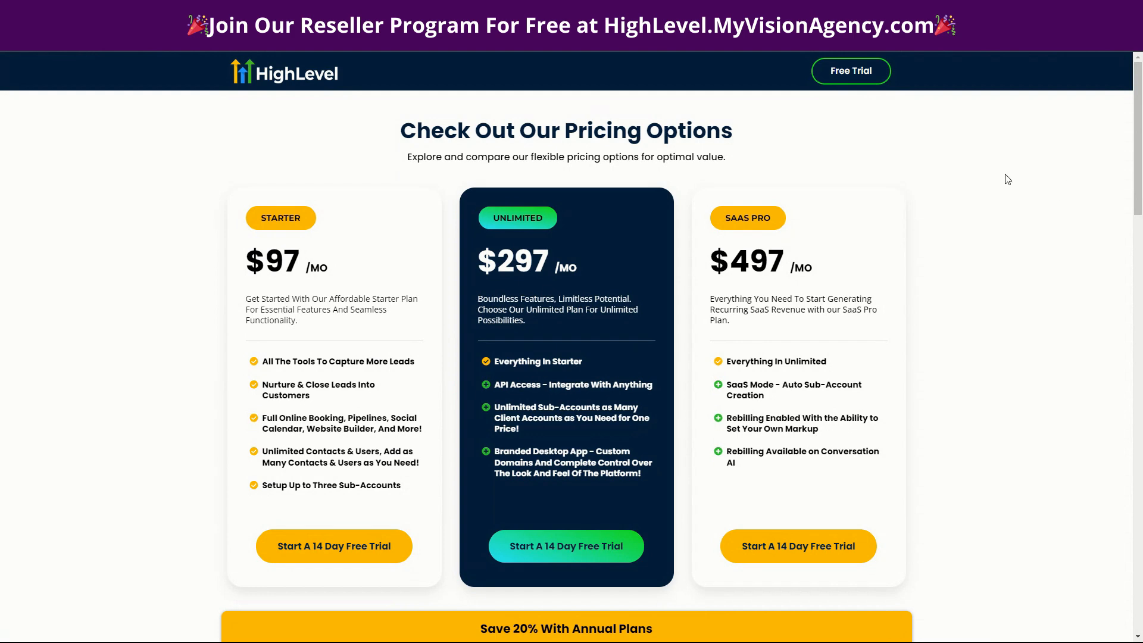
Launch the Mouse Highlight utility to highlight the pointer, and minimize its settings window.
mouse_move(598, 641)
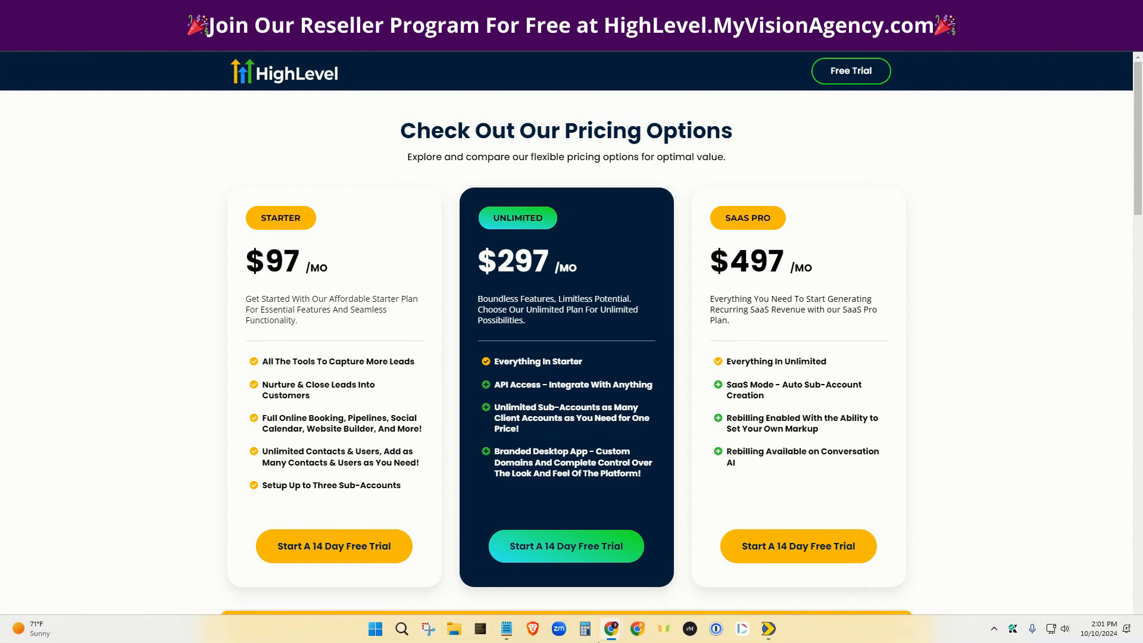
click(664, 628)
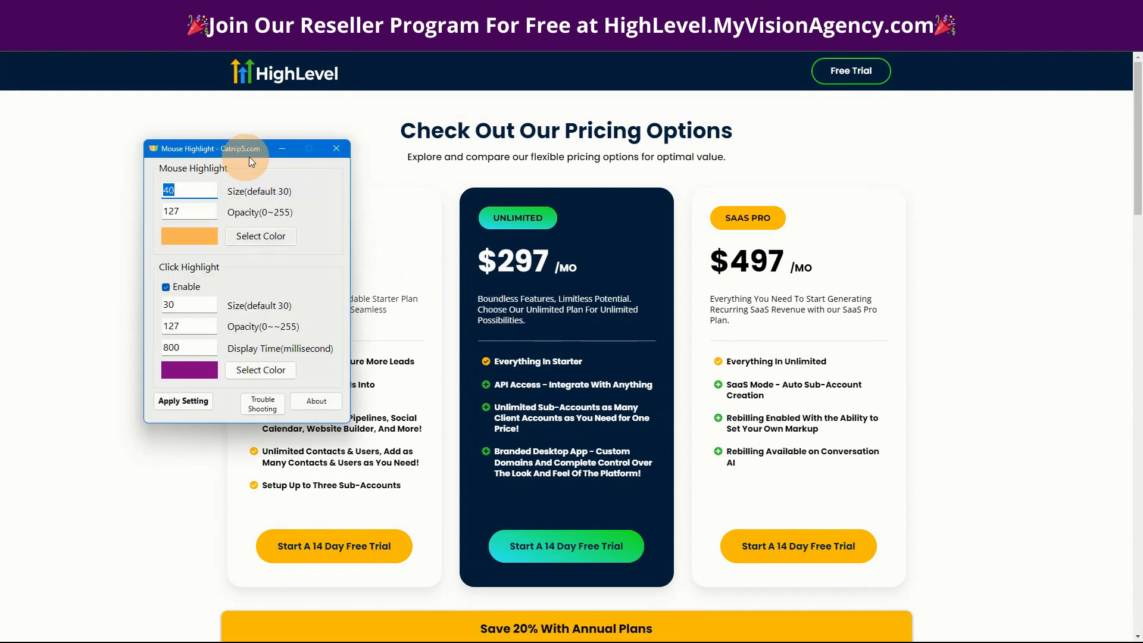
click(282, 149)
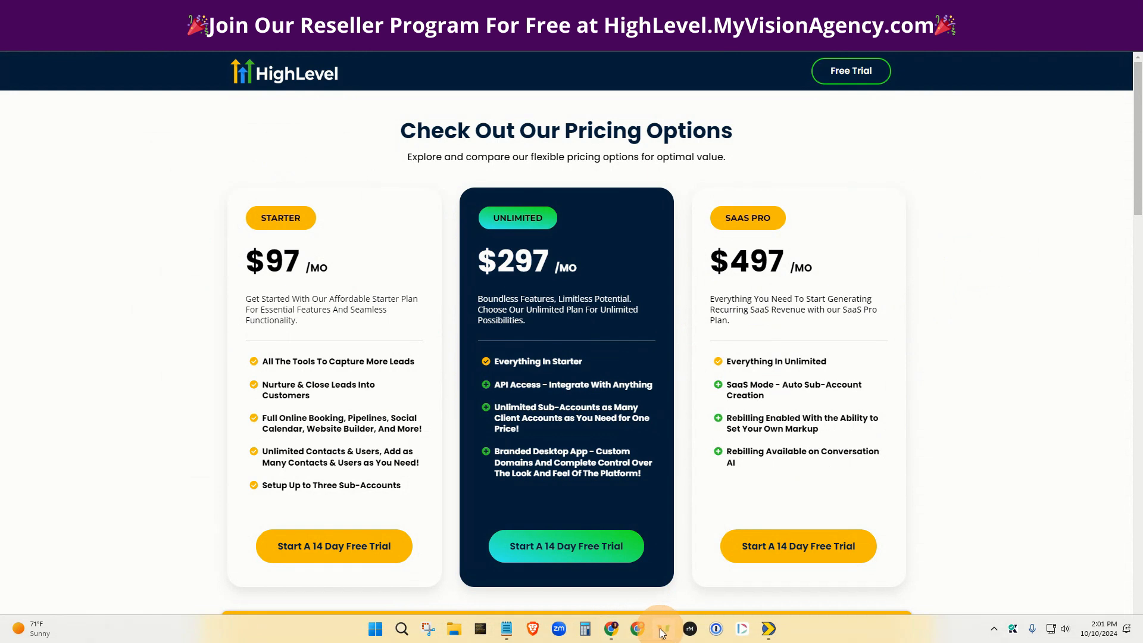
click(663, 632)
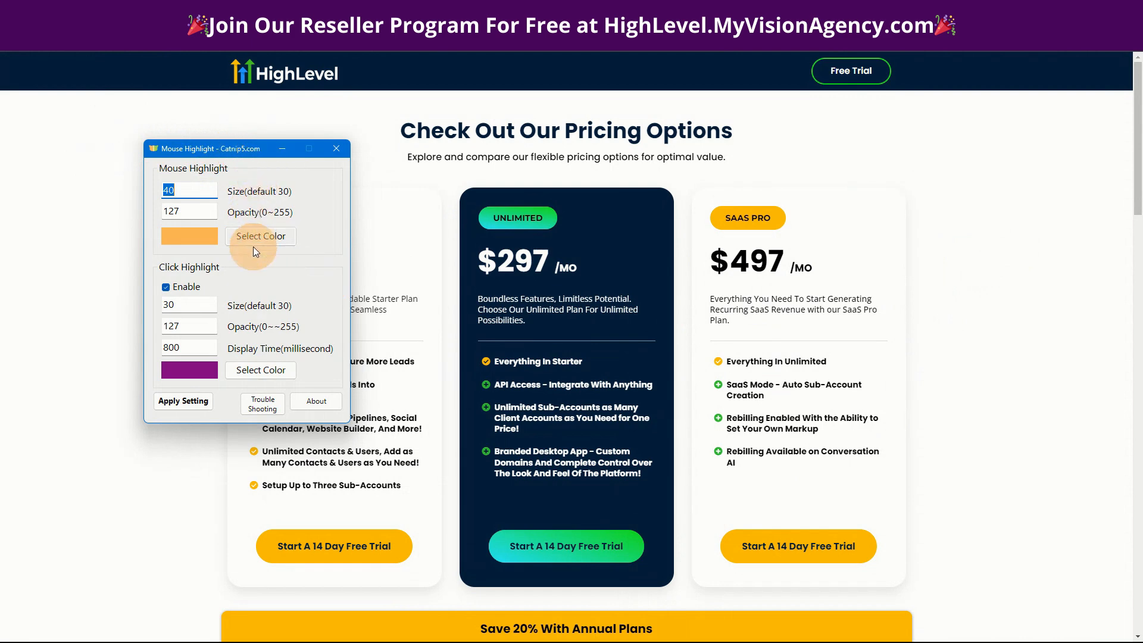
click(287, 147)
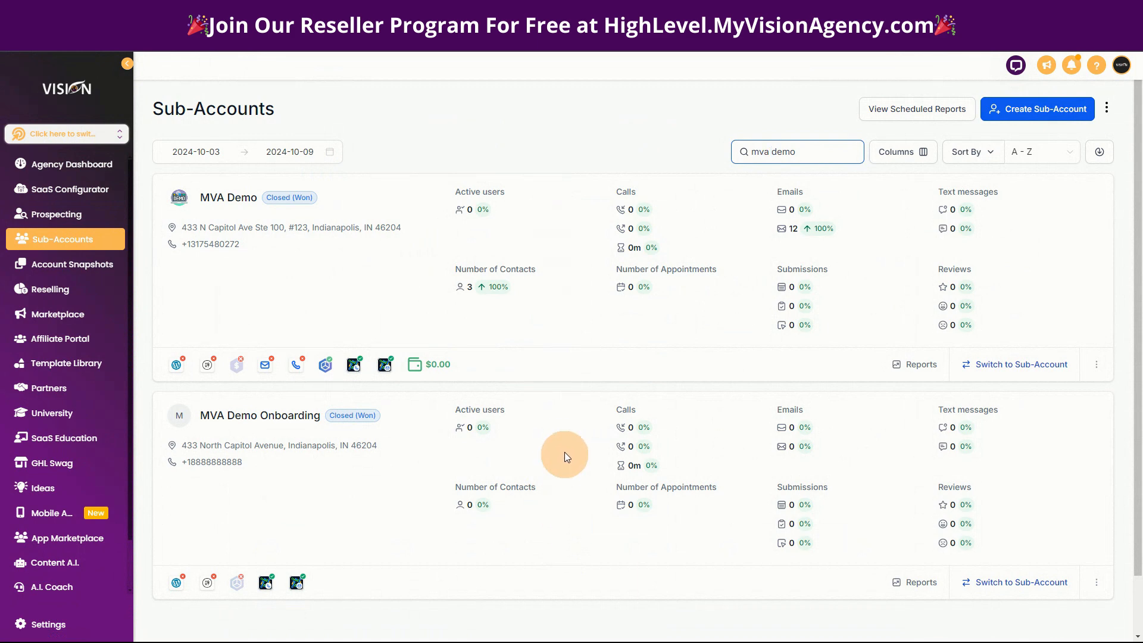
View the MVA Demo sub-account's dashboard and return to the agency view.
click(1007, 364)
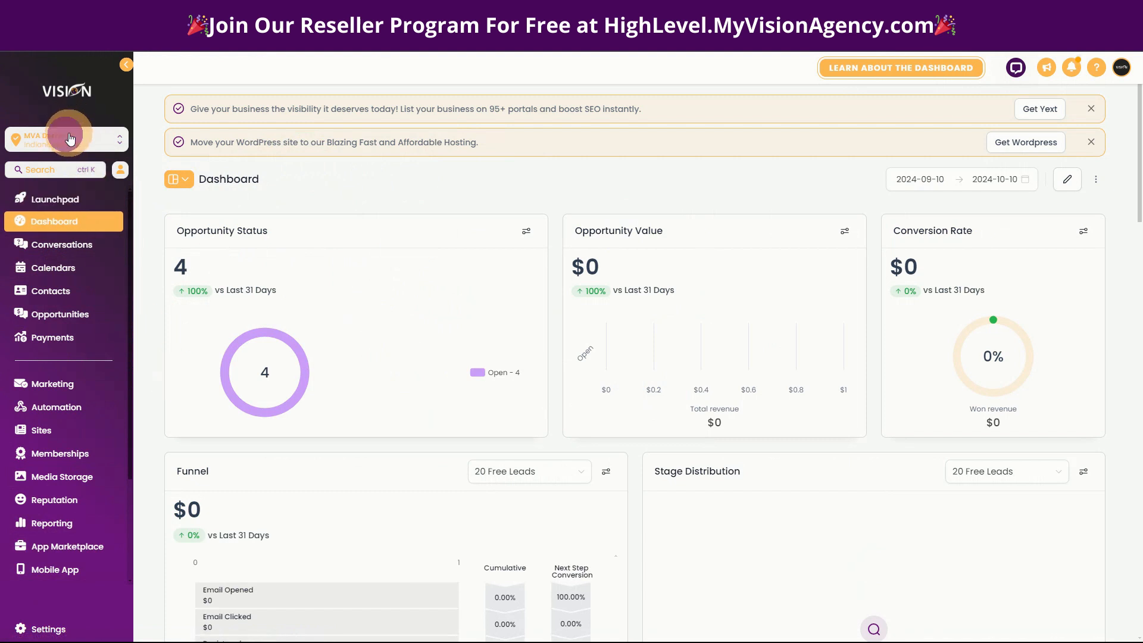
click(47, 137)
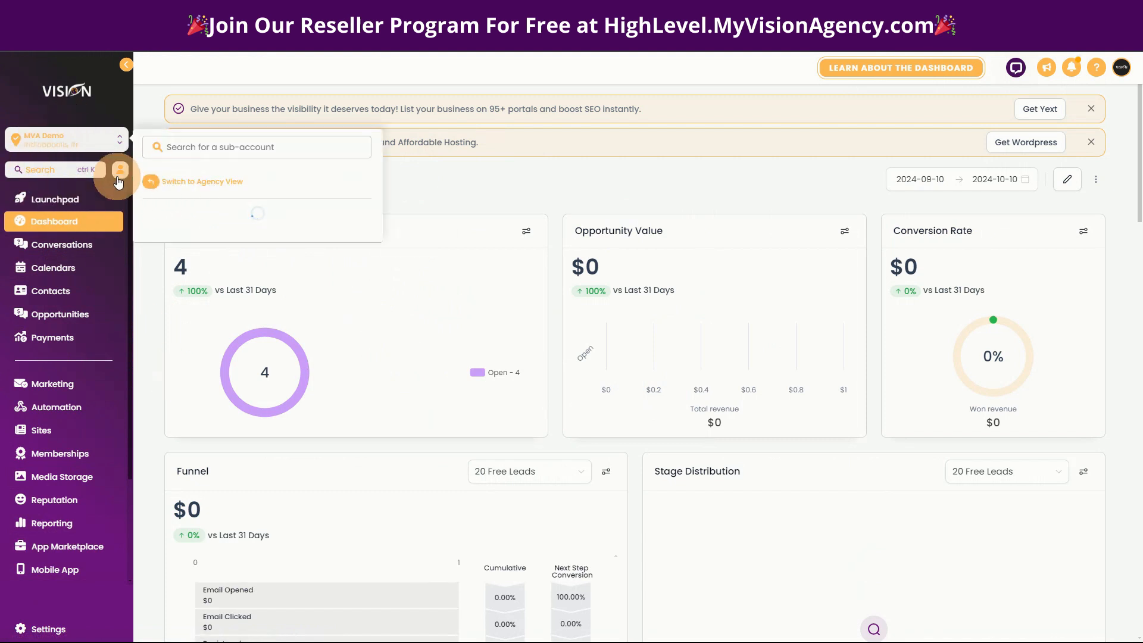
click(192, 183)
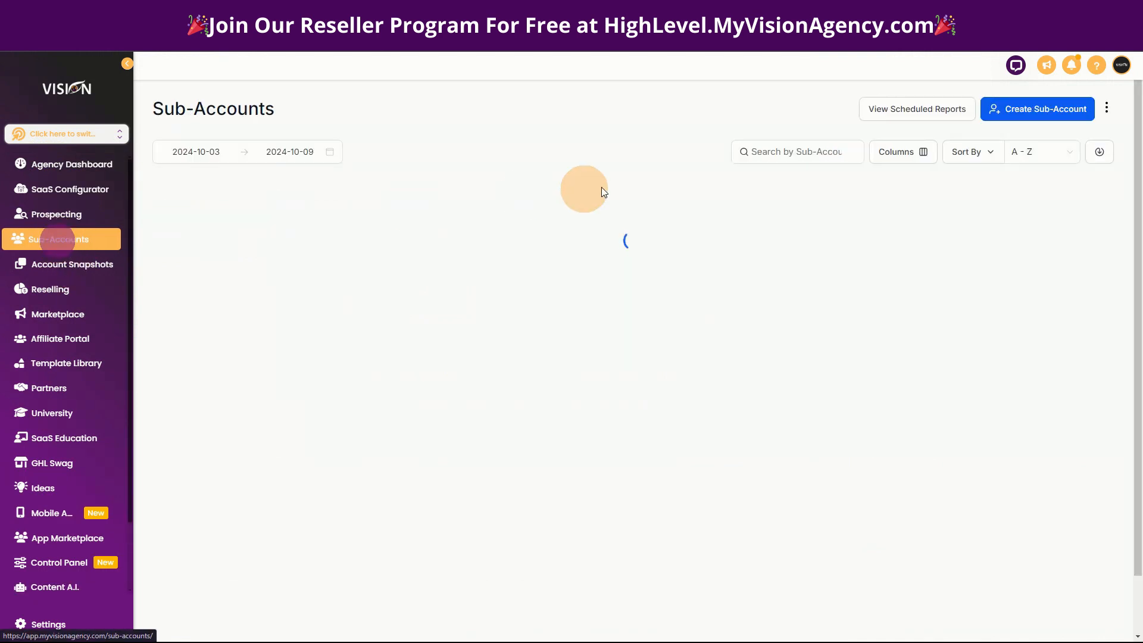
Search the agency's sub-accounts for "my visi", and replace that search with "mva".
click(768, 152)
click(791, 153)
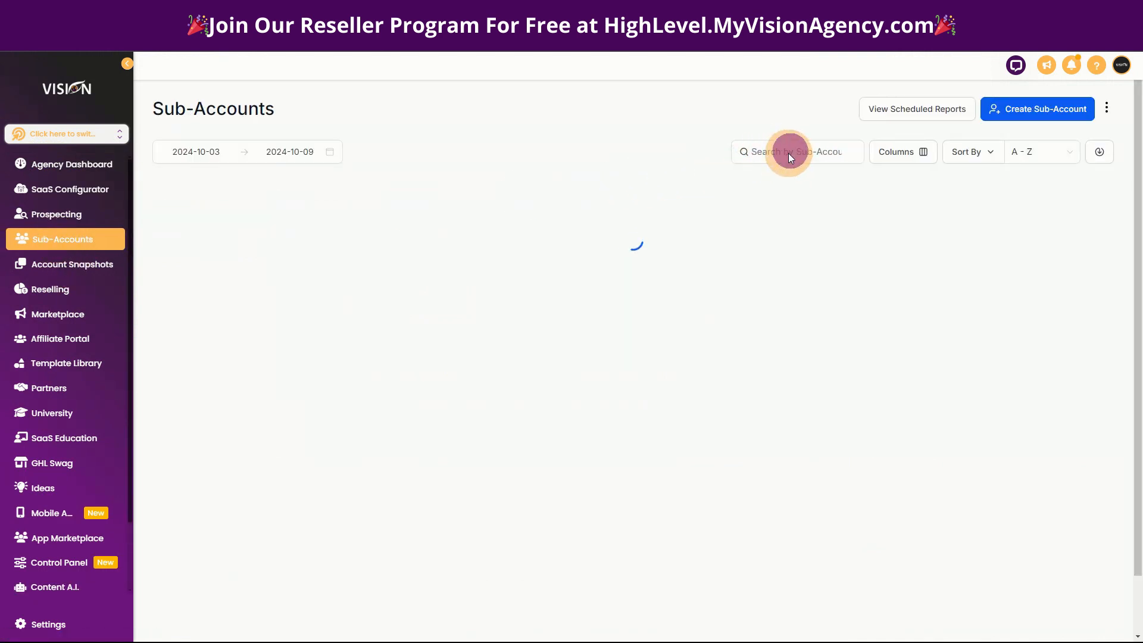
click(809, 152)
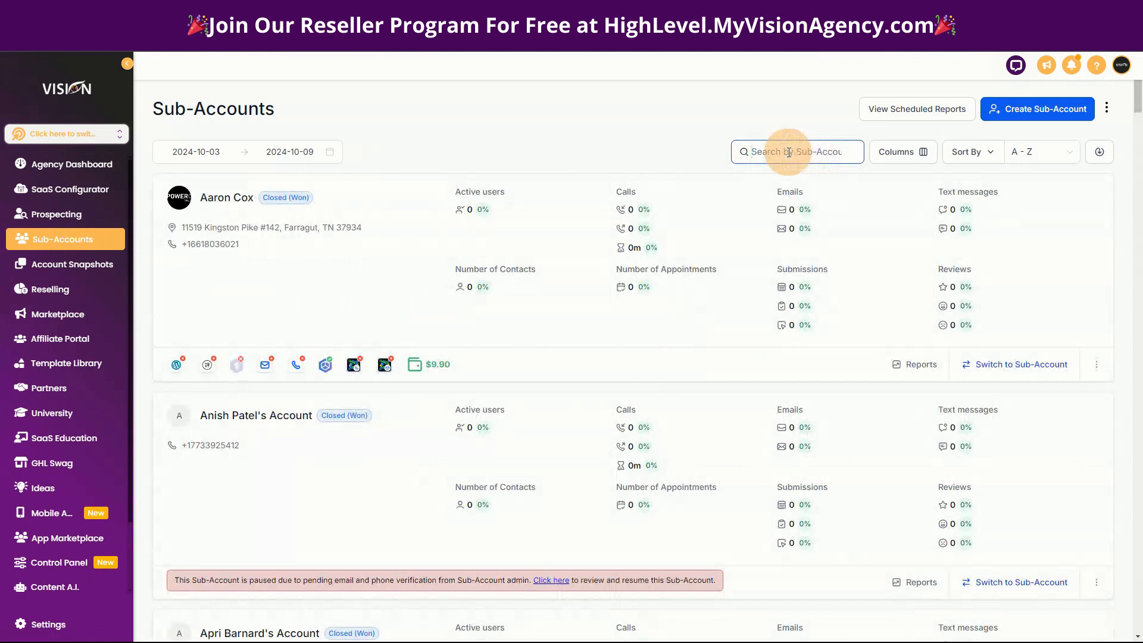
text(my visi)
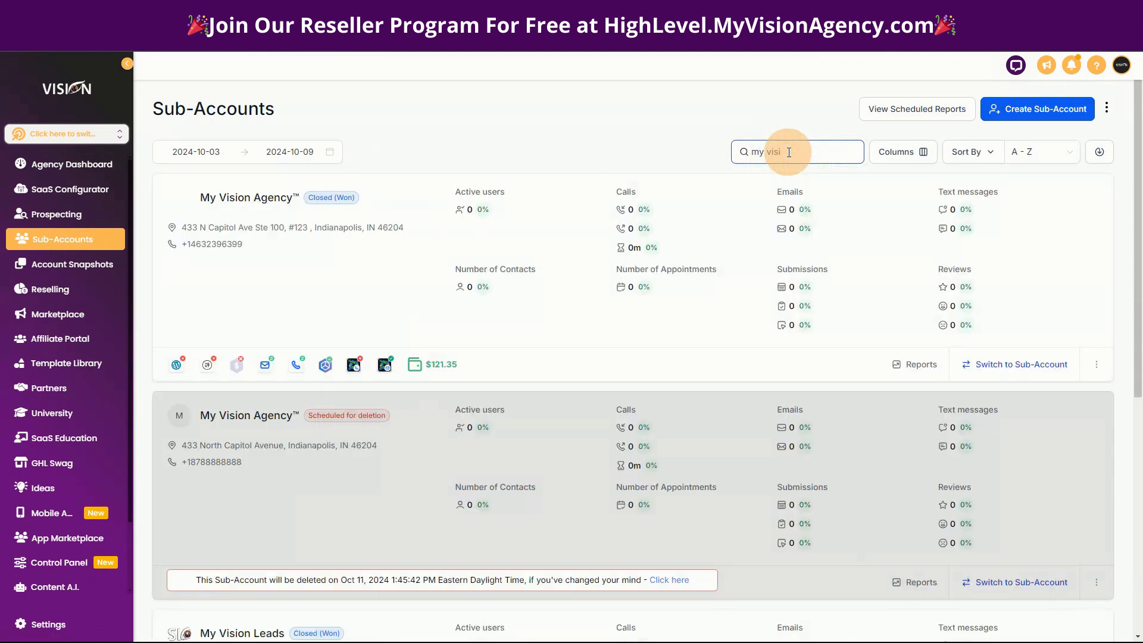
key(BackSpace)
key(BackSpace)
key(BackSpace)
key(BackSpace)
key(BackSpace)
key(BackSpace)
key(BackSpace)
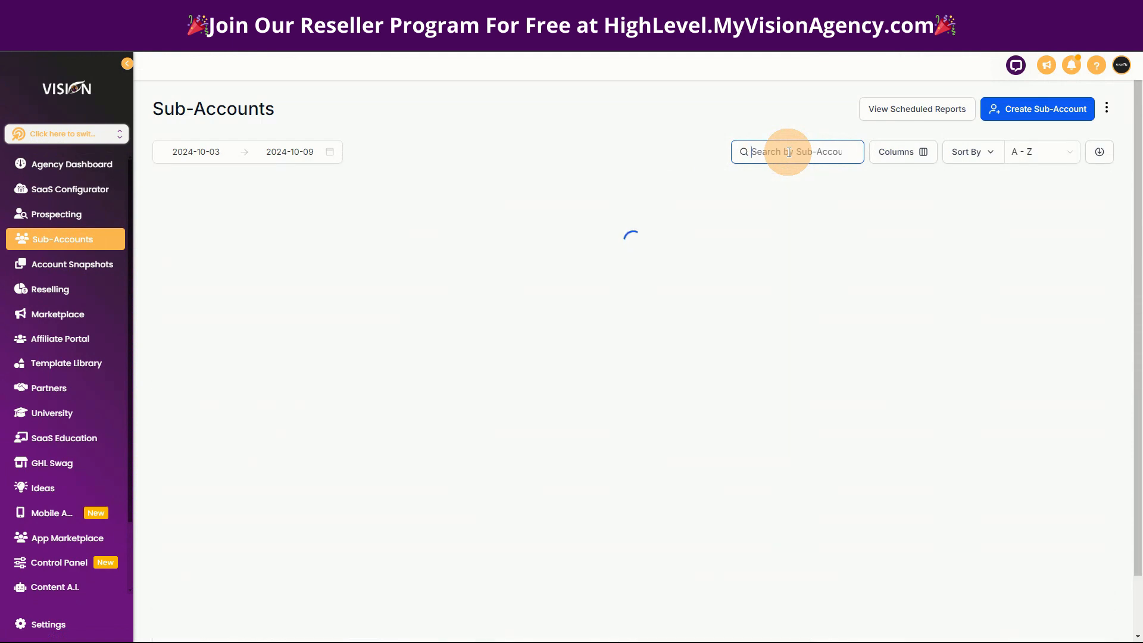
text(mva)
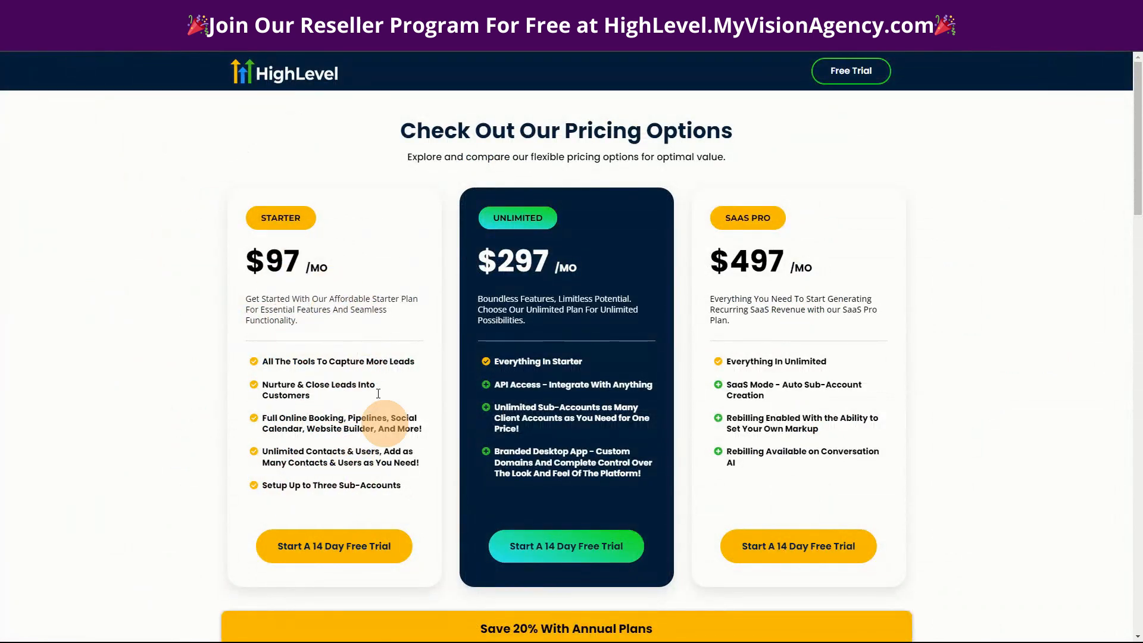
Review the Starter plan's sub-account allowance, the "mva" sub-account list, and the SaaS Pro plan's Conversation AI rebilling feature.
drag(313, 483, 401, 499)
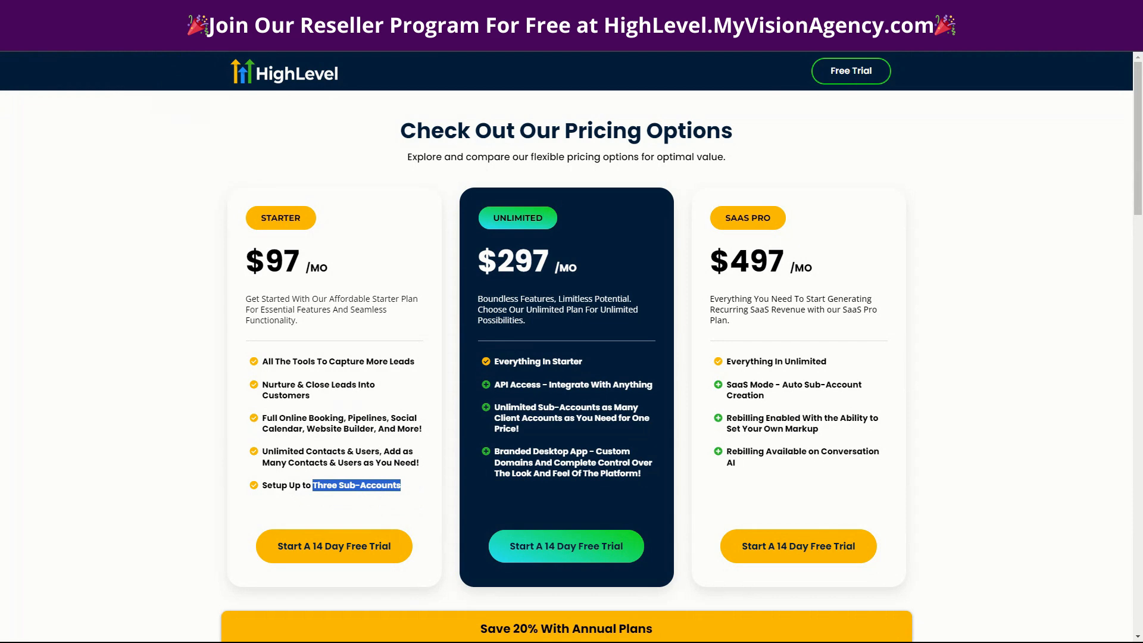
click(143, 10)
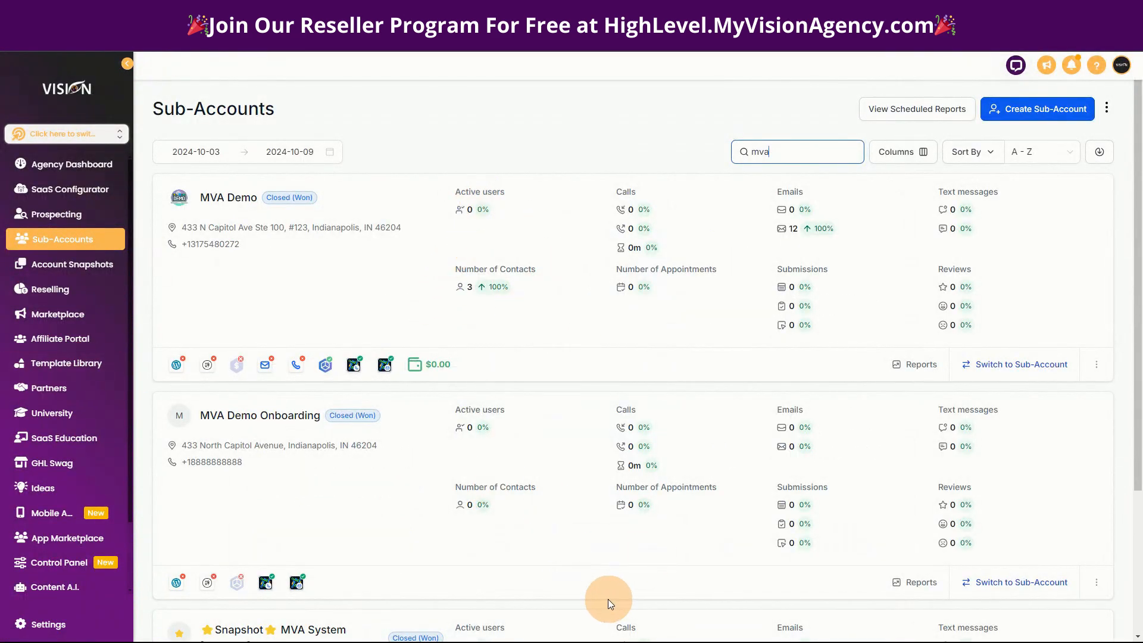
scroll(609, 599, down, 1)
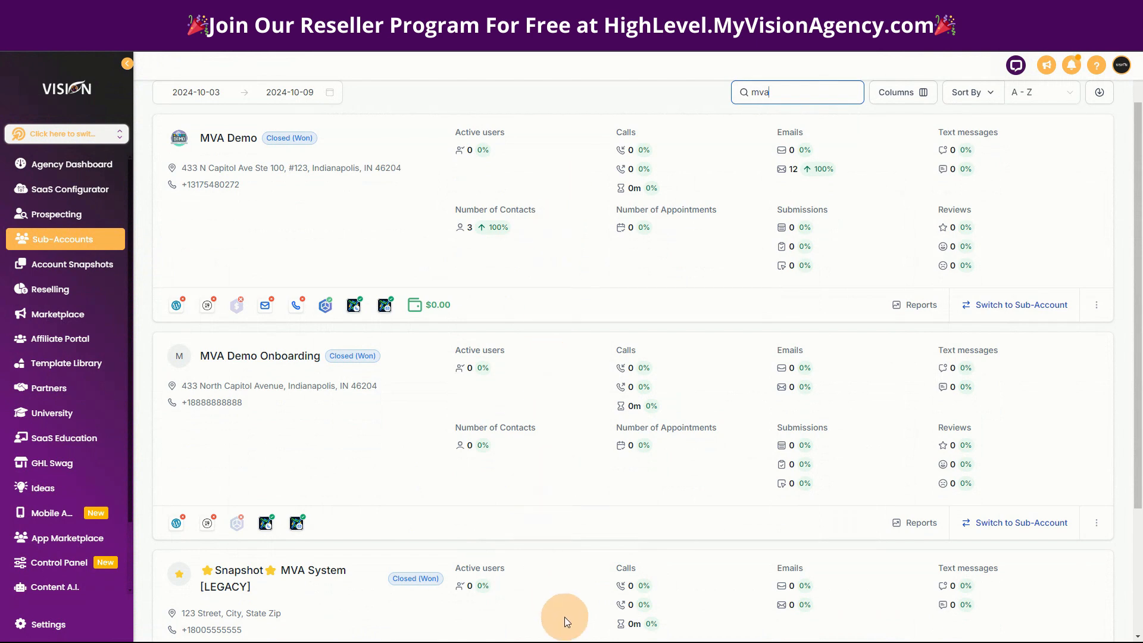
scroll(557, 500, up, 1)
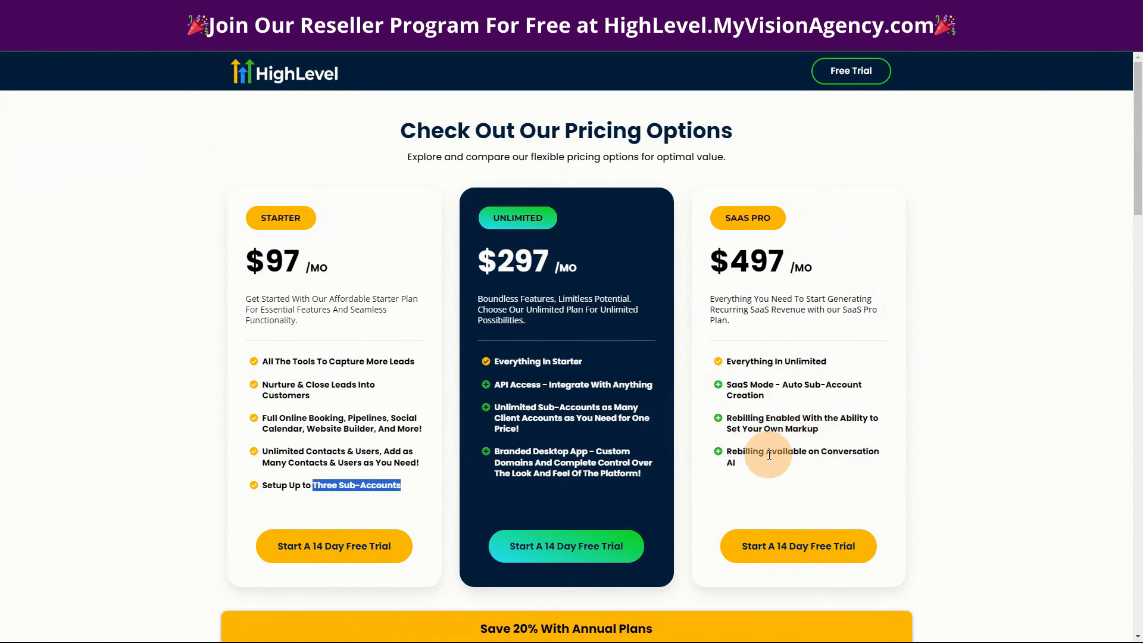
drag(726, 453, 795, 467)
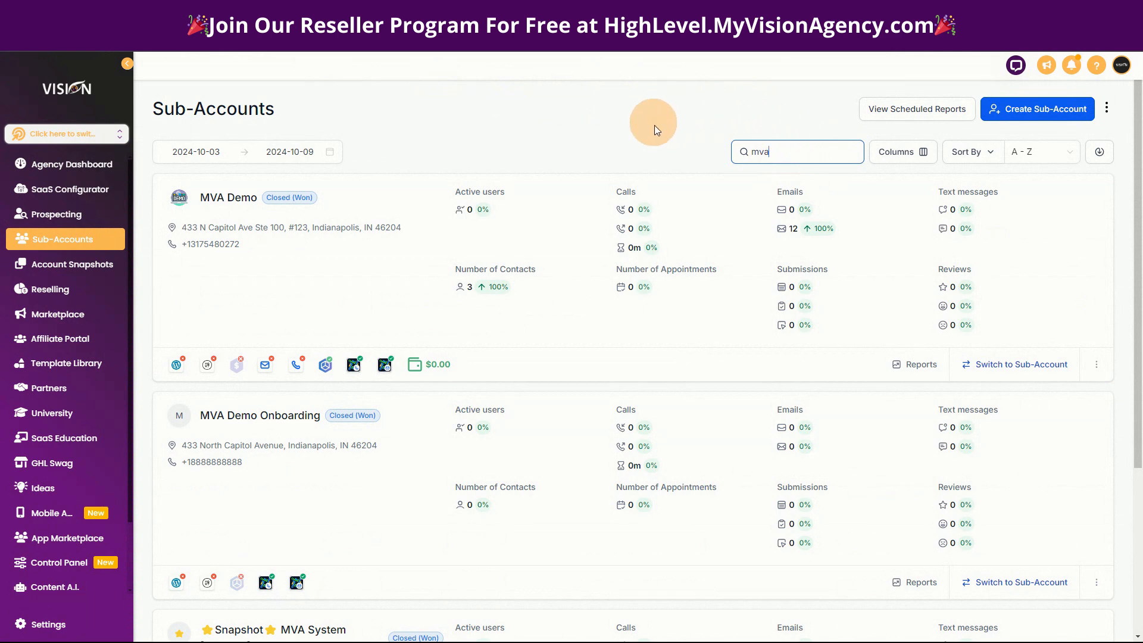
Start creating a sub-account as a Regular Account, using the Auto Dealer/Sales snapshot template.
click(1046, 109)
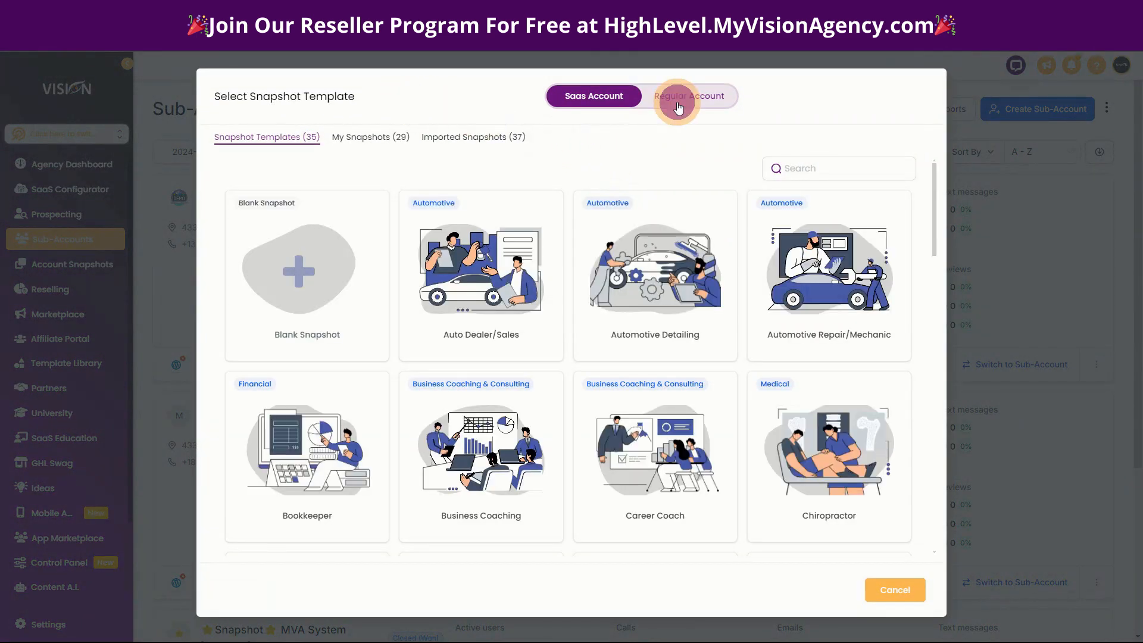
click(678, 105)
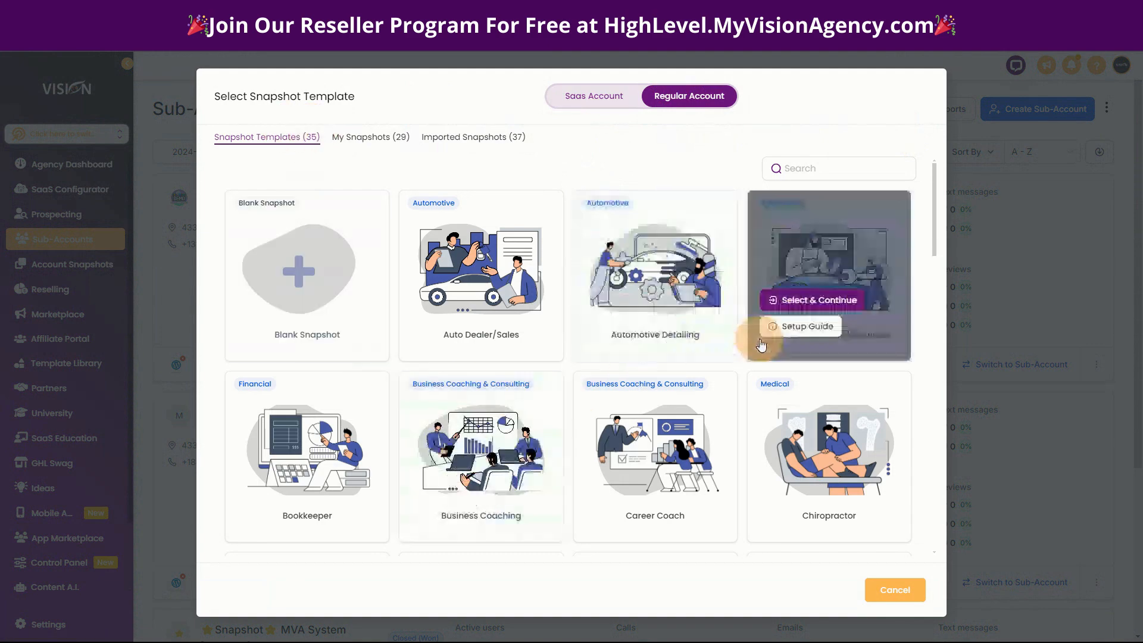
scroll(709, 464, down, 13)
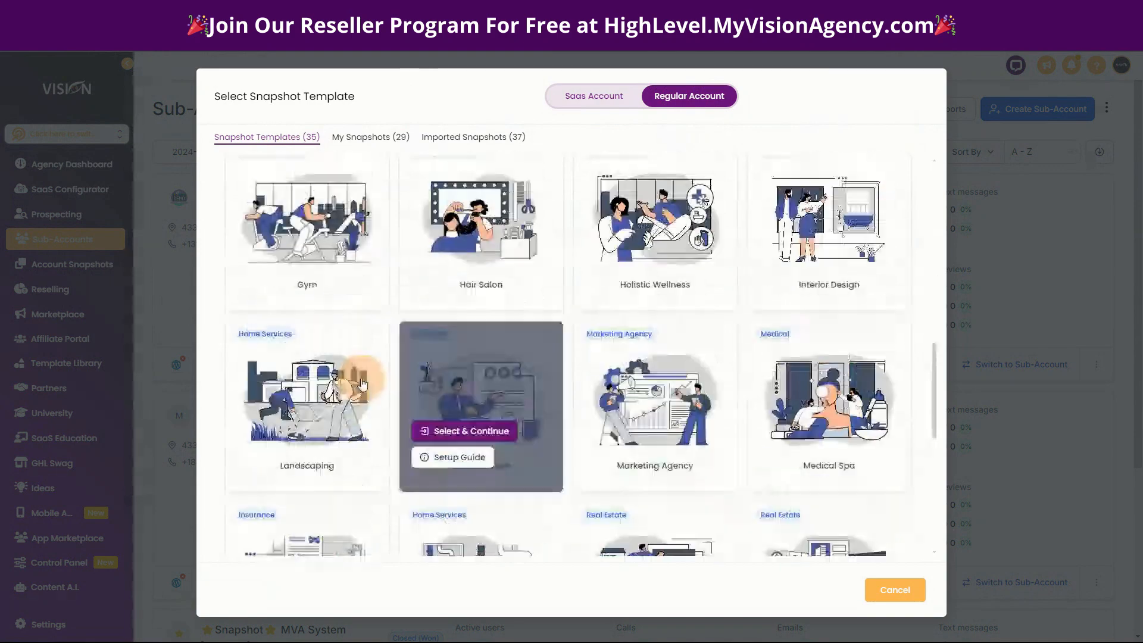
scroll(361, 384, up, 13)
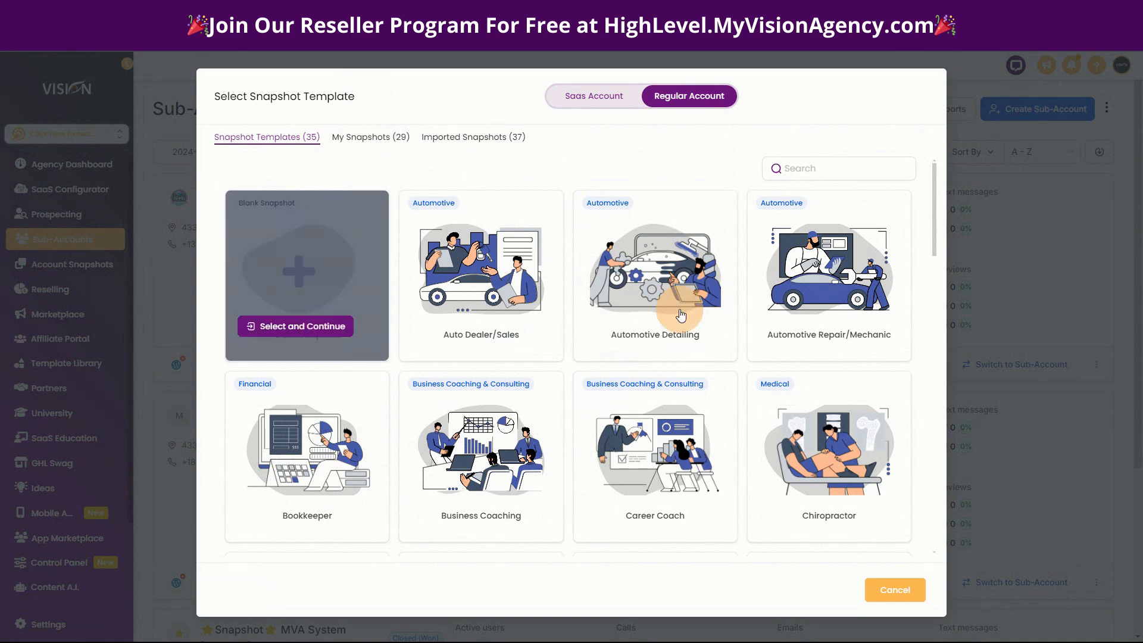
click(460, 301)
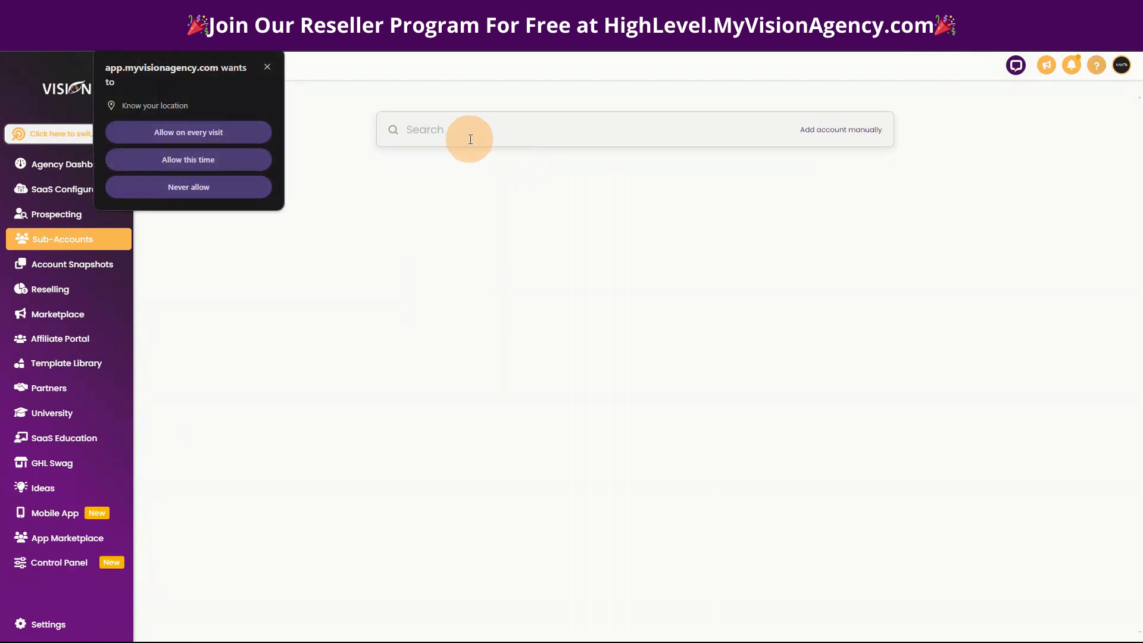
Look up the business "my vision agency" for the new sub-account and choose the My Vision Agency™ suggestion in Indianapolis.
click(428, 128)
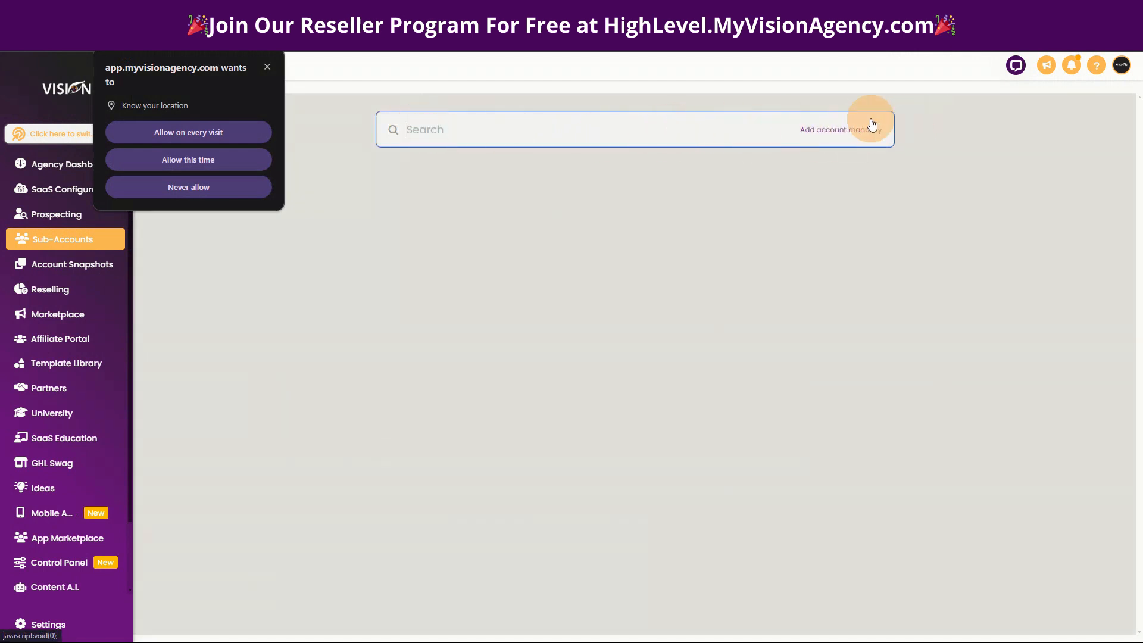
text(my )
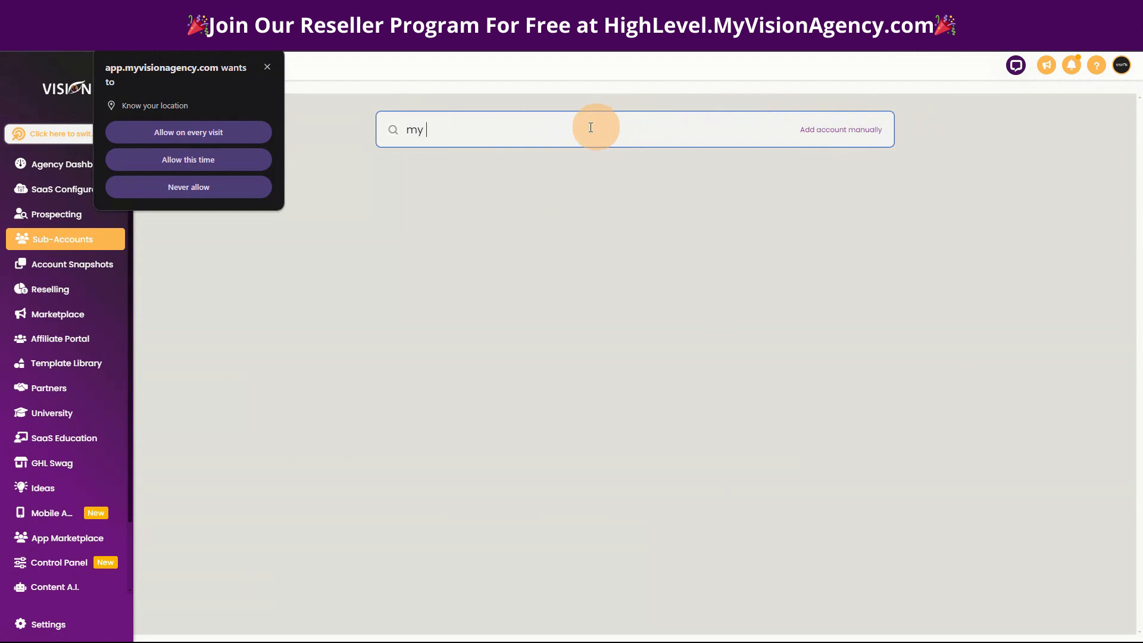
text(vision)
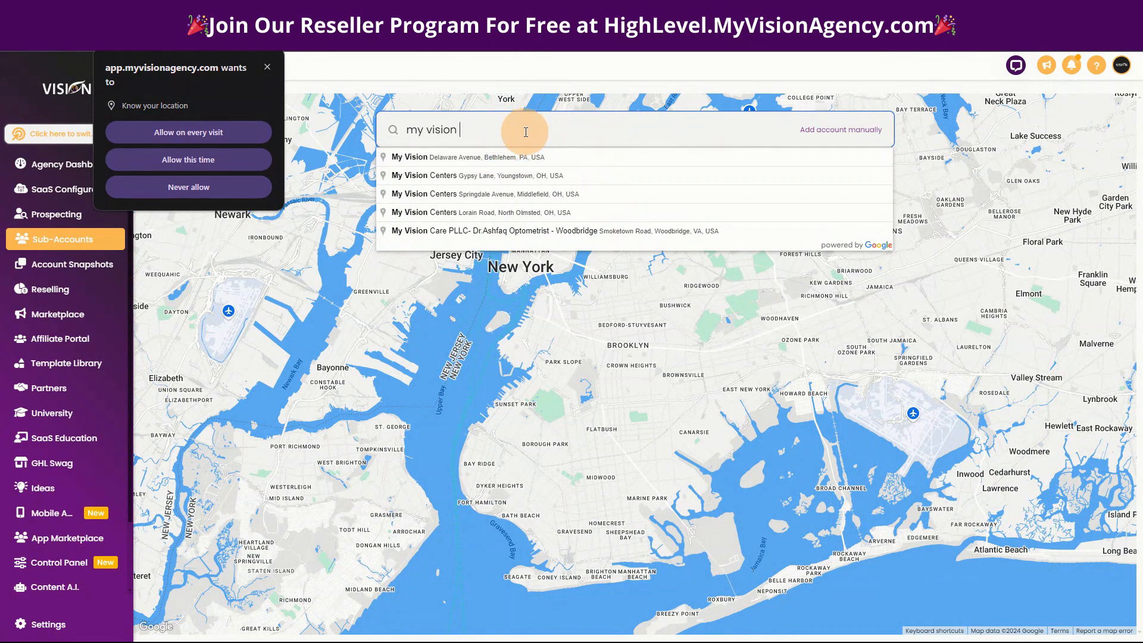
text( agency)
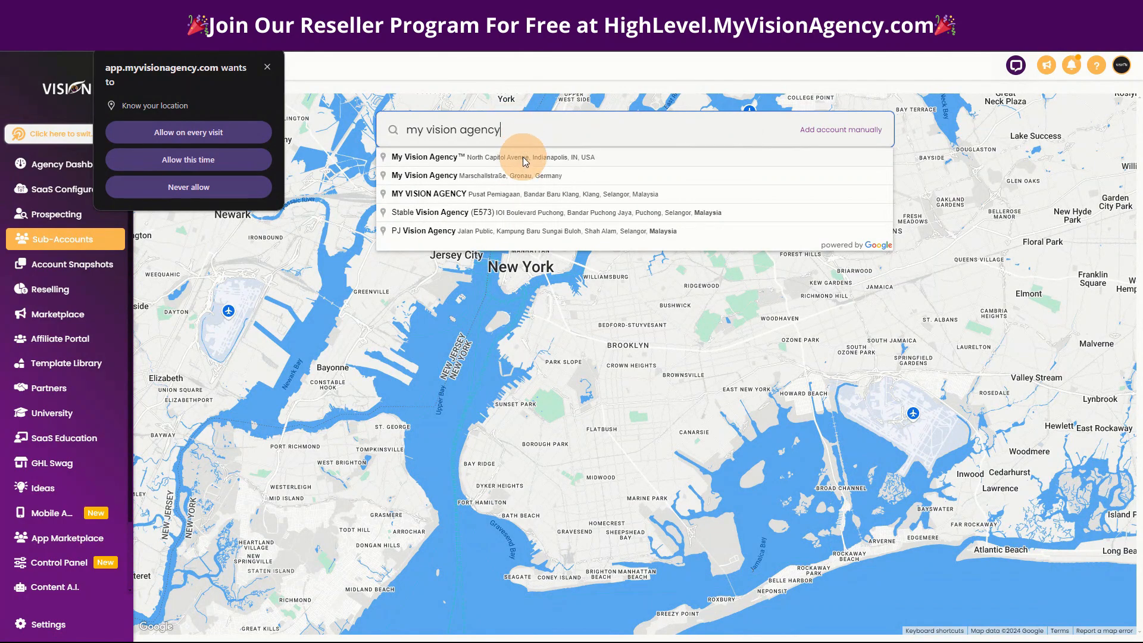
click(523, 157)
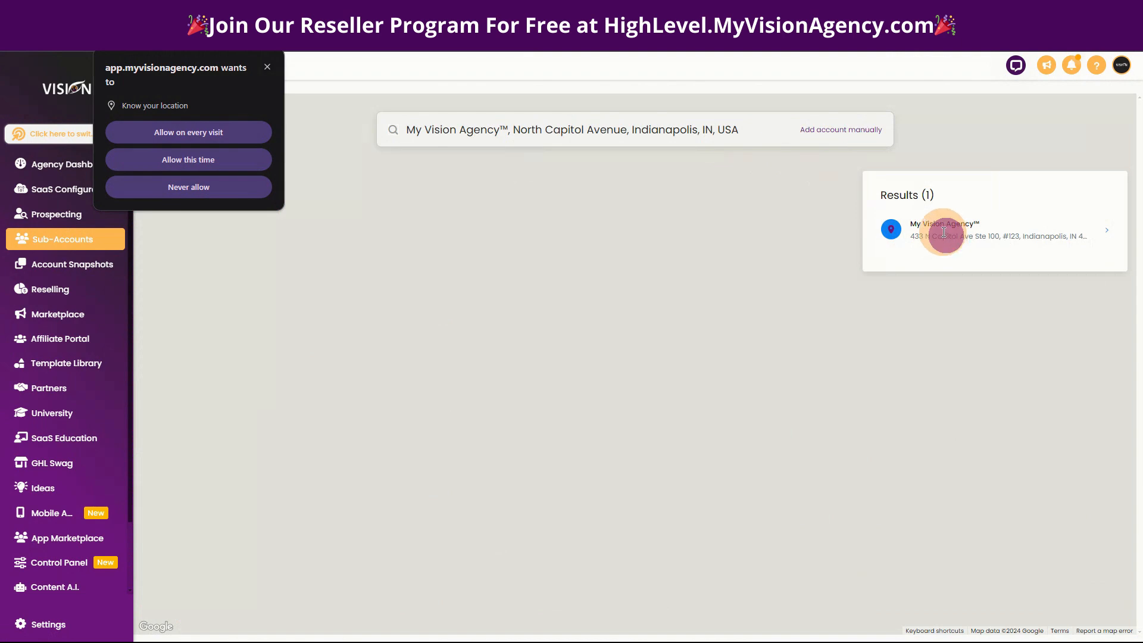
Dismiss the browser's location request and continue to the account form with the My Vision Agency™ result.
click(966, 228)
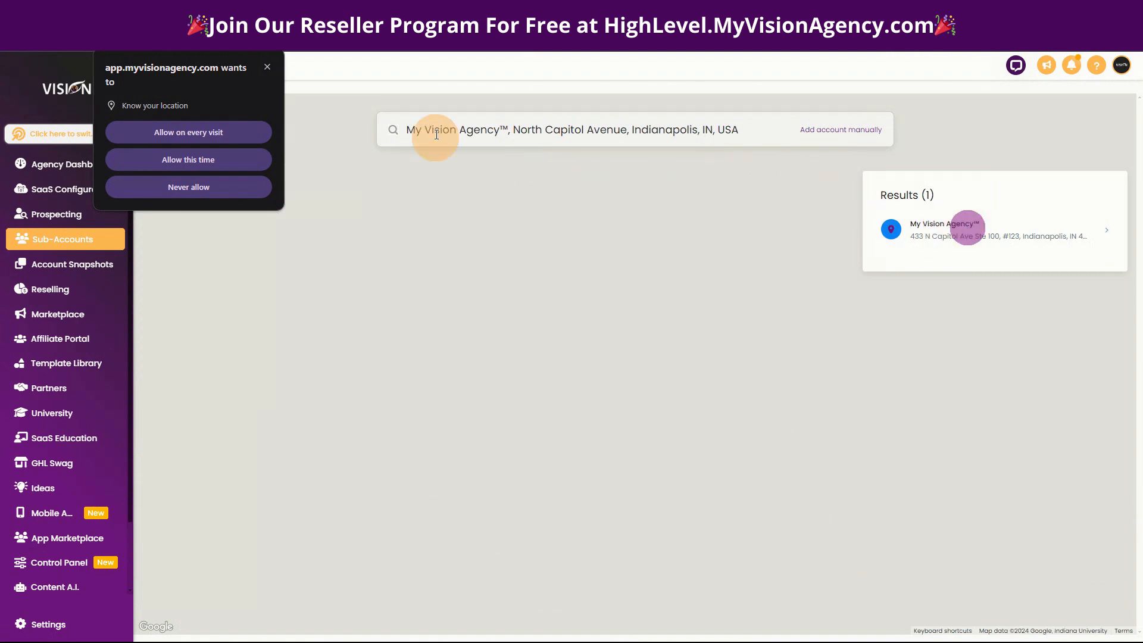
click(268, 68)
click(971, 237)
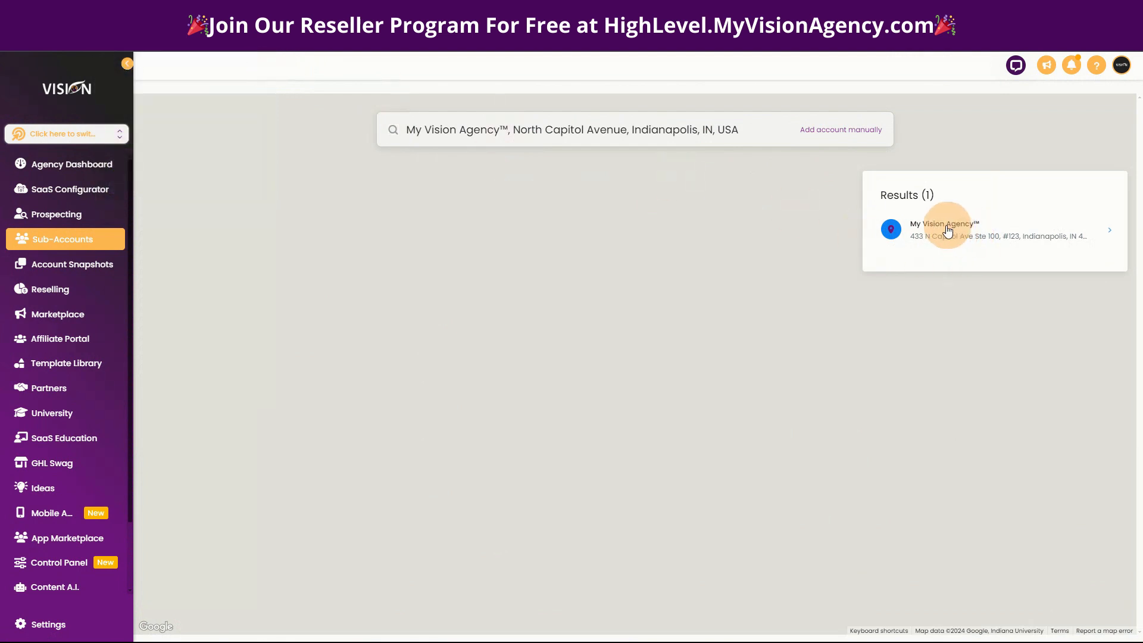
click(955, 232)
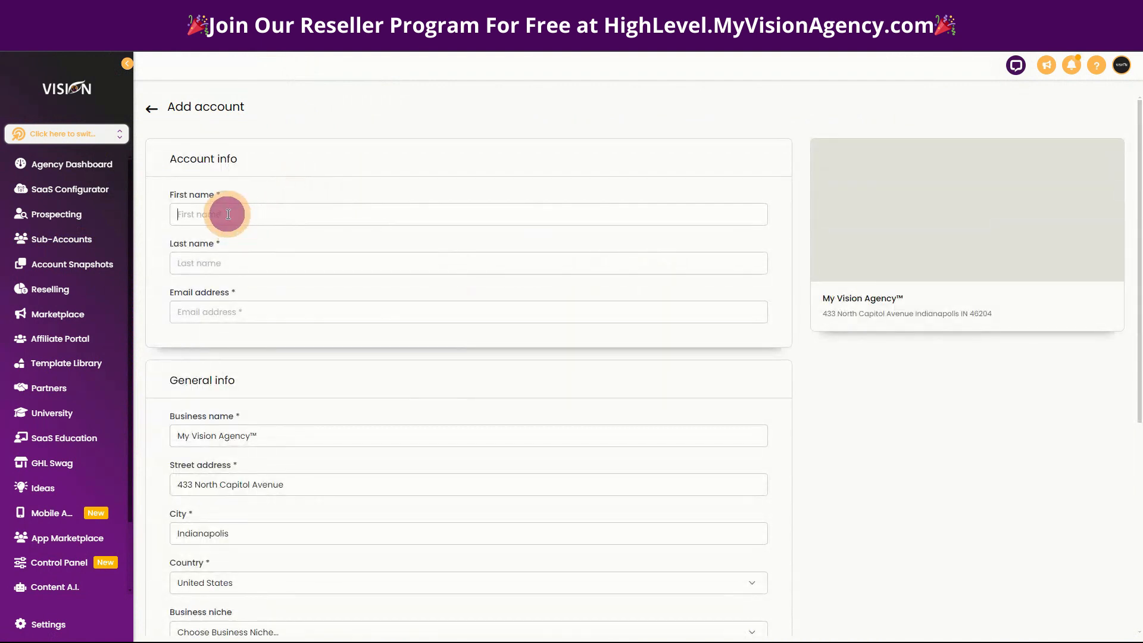
Fill in the account contact's first name, last name and email address in the Account info section.
text(Jane)
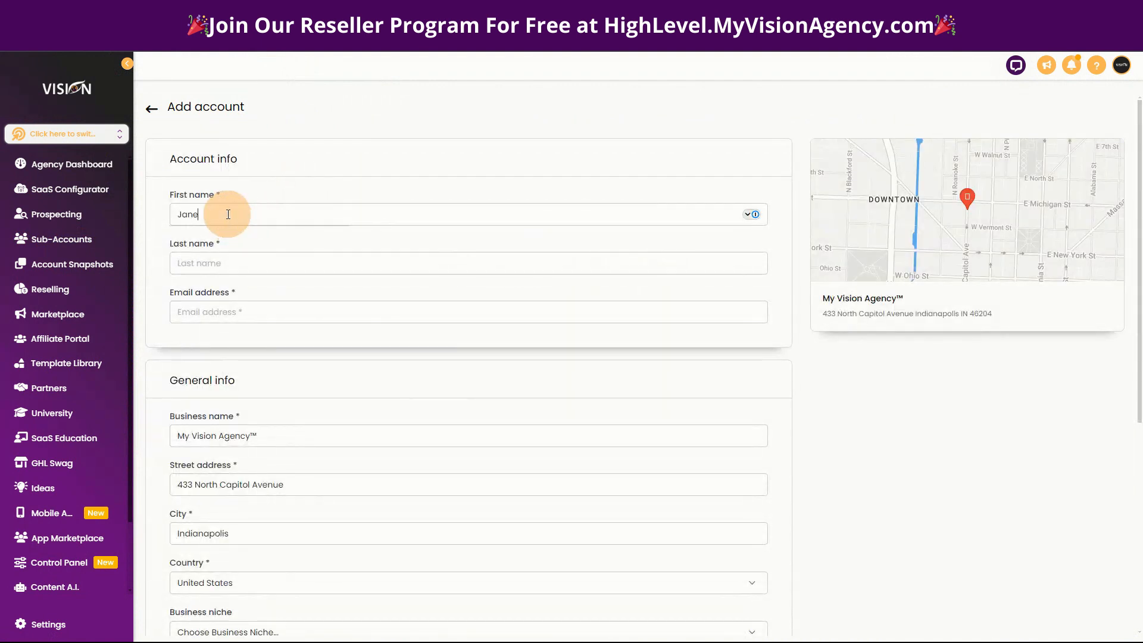
click(238, 258)
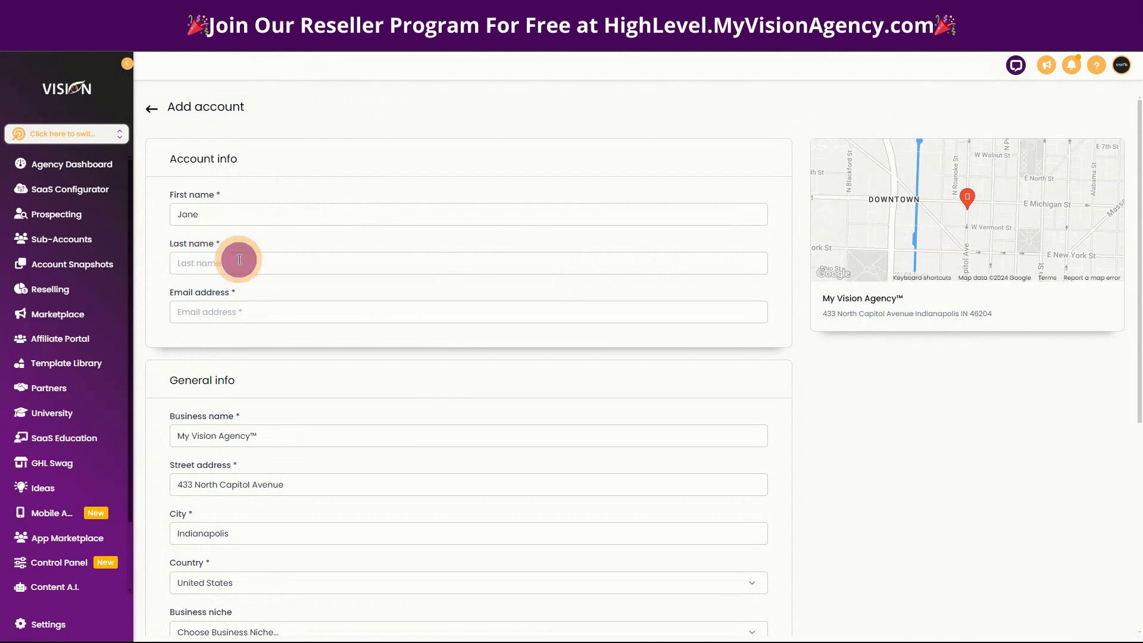
text(Doe)
click(399, 311)
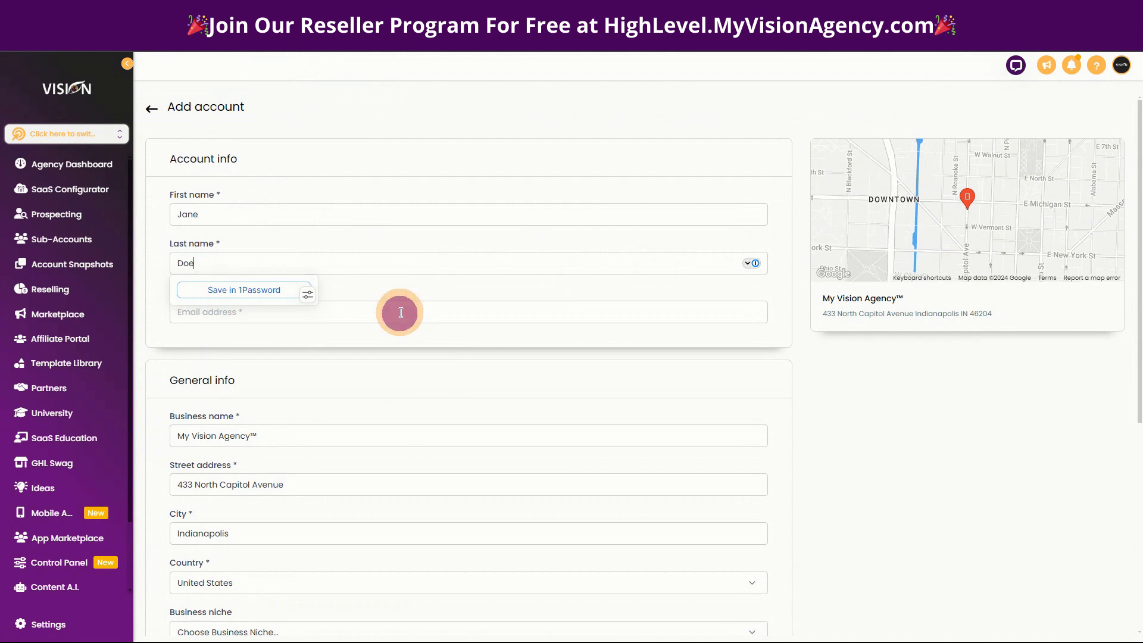
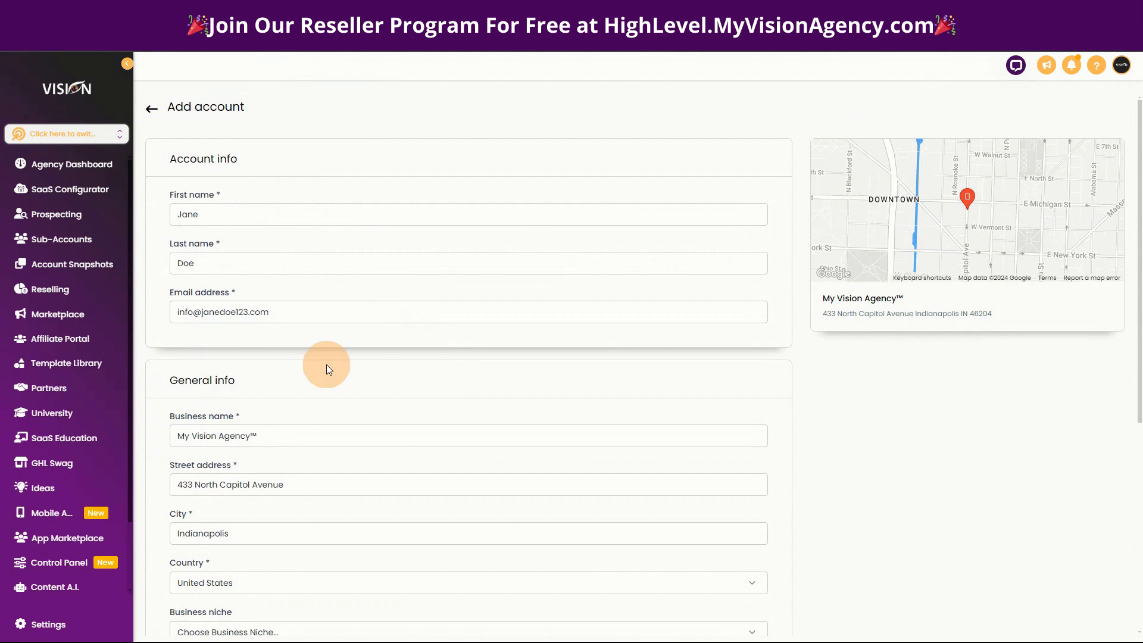
Replace the business name with the contact's full name followed by "Biz" in the General info section.
scroll(325, 365, down, 2)
drag(264, 317, 142, 324)
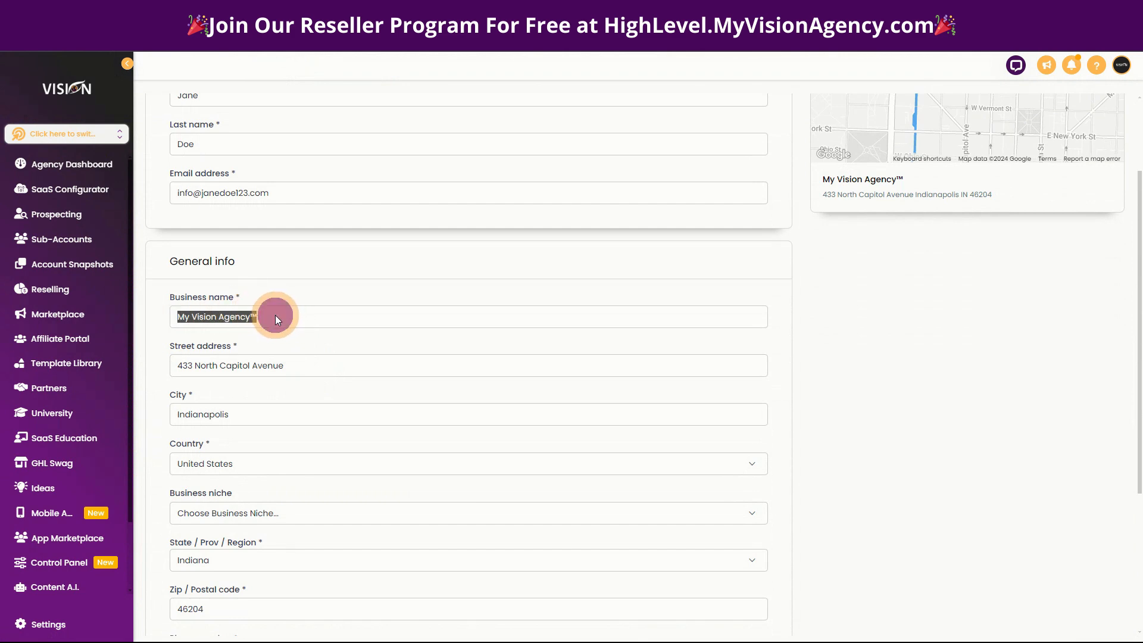
text(Jane D)
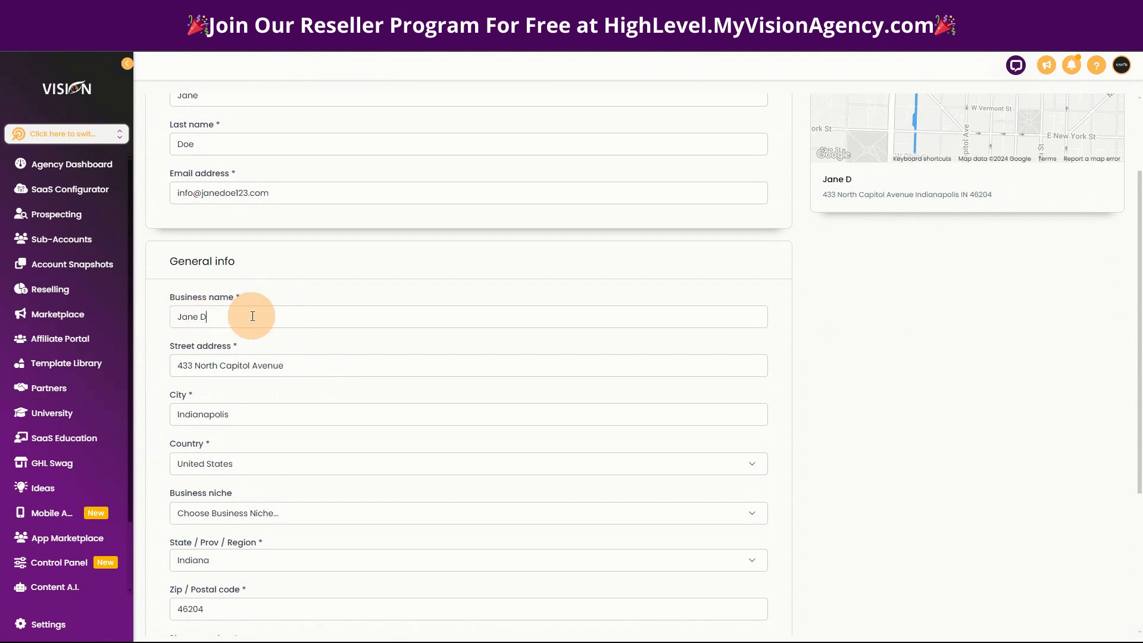
text(oeoe)
drag(216, 315, 240, 318)
click(250, 275)
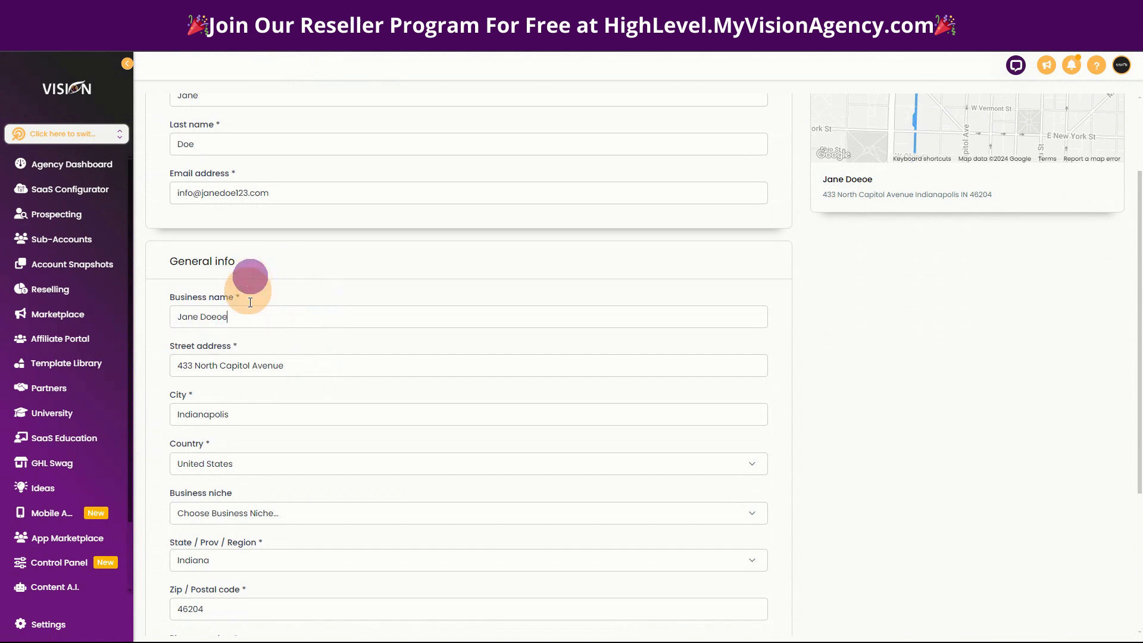
click(246, 320)
drag(220, 316, 248, 315)
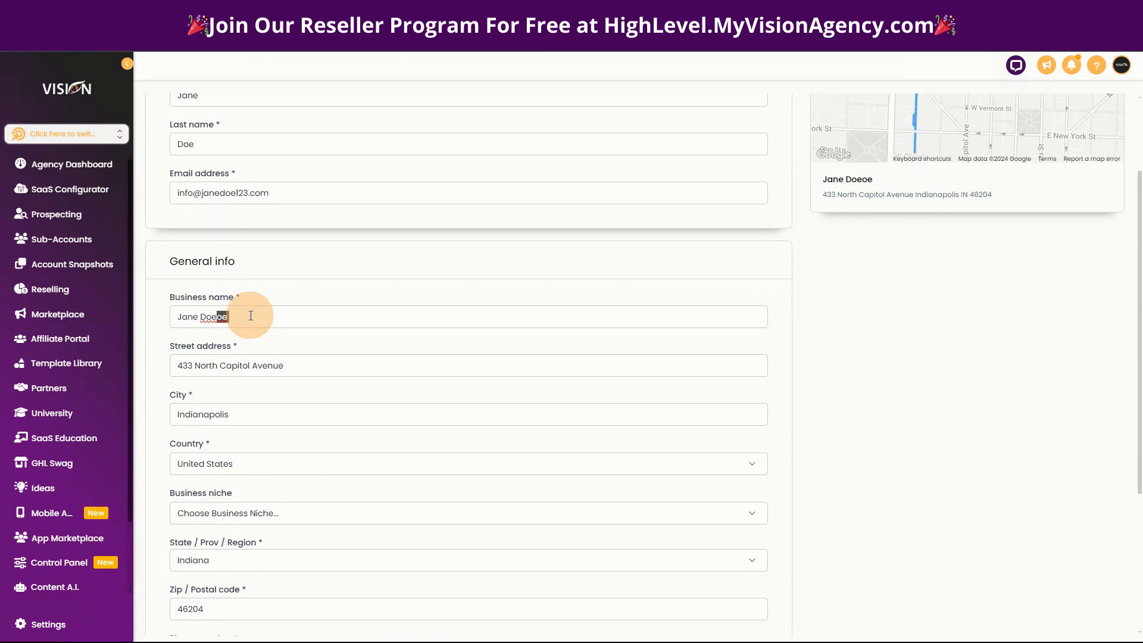
text(Biz)
Enter the business phone number in the required field and save the new sub-account.
scroll(395, 416, down, 3)
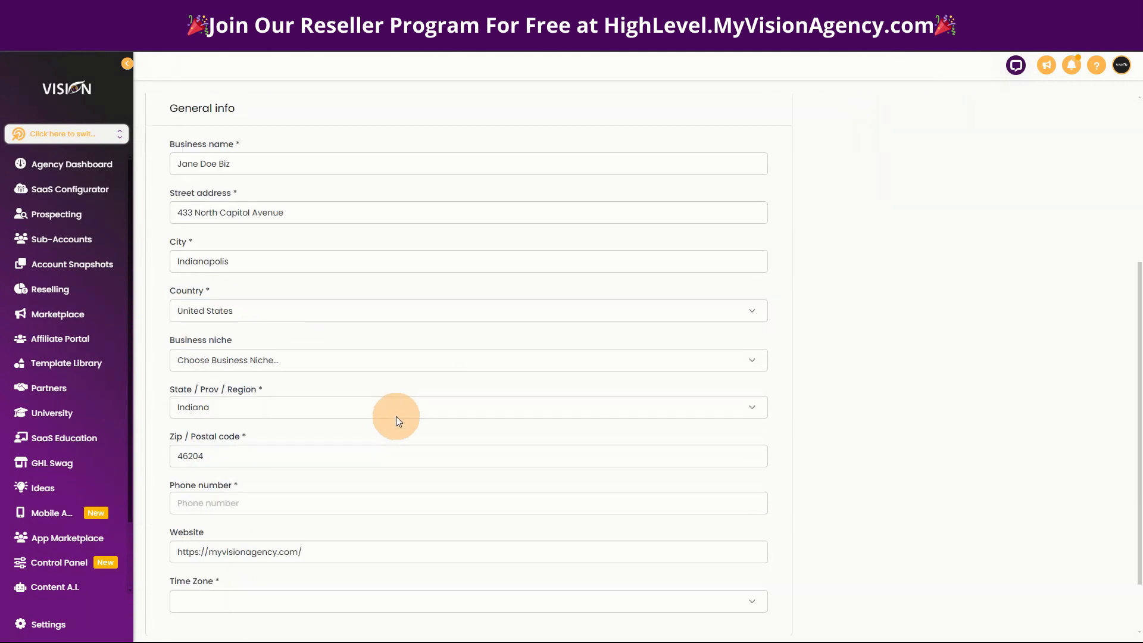
scroll(398, 421, down, 2)
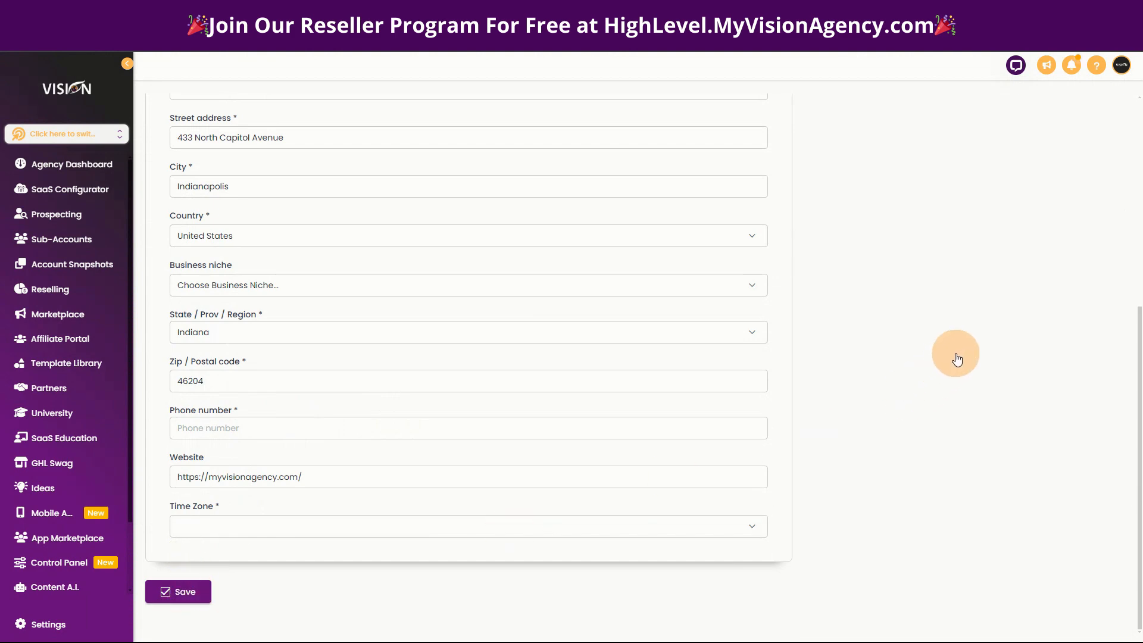
click(211, 426)
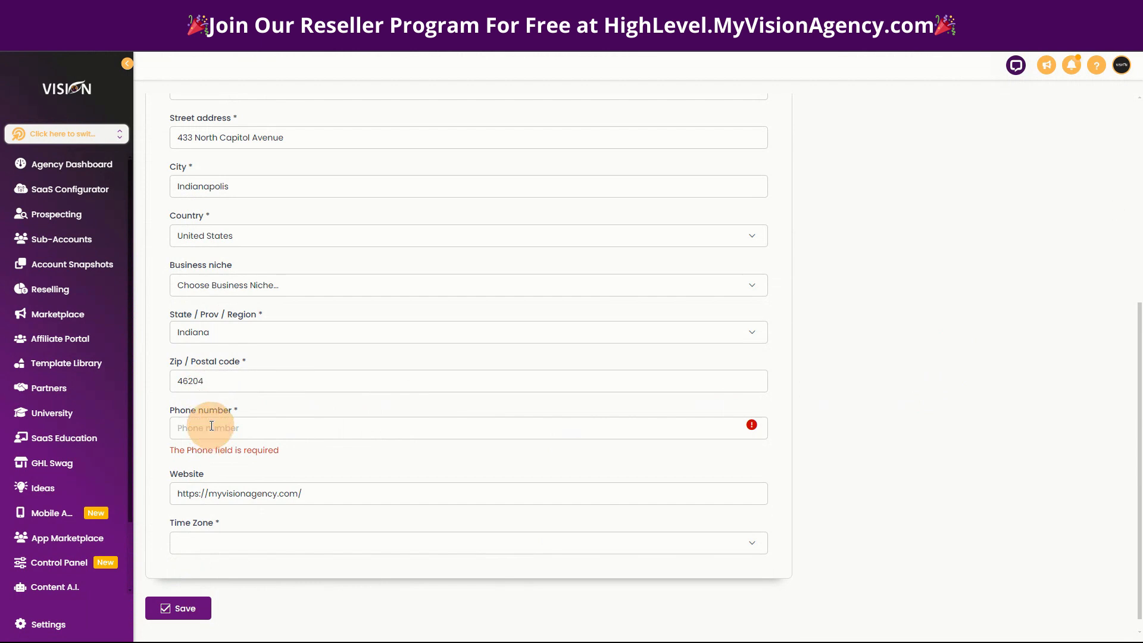
text(+1888888)
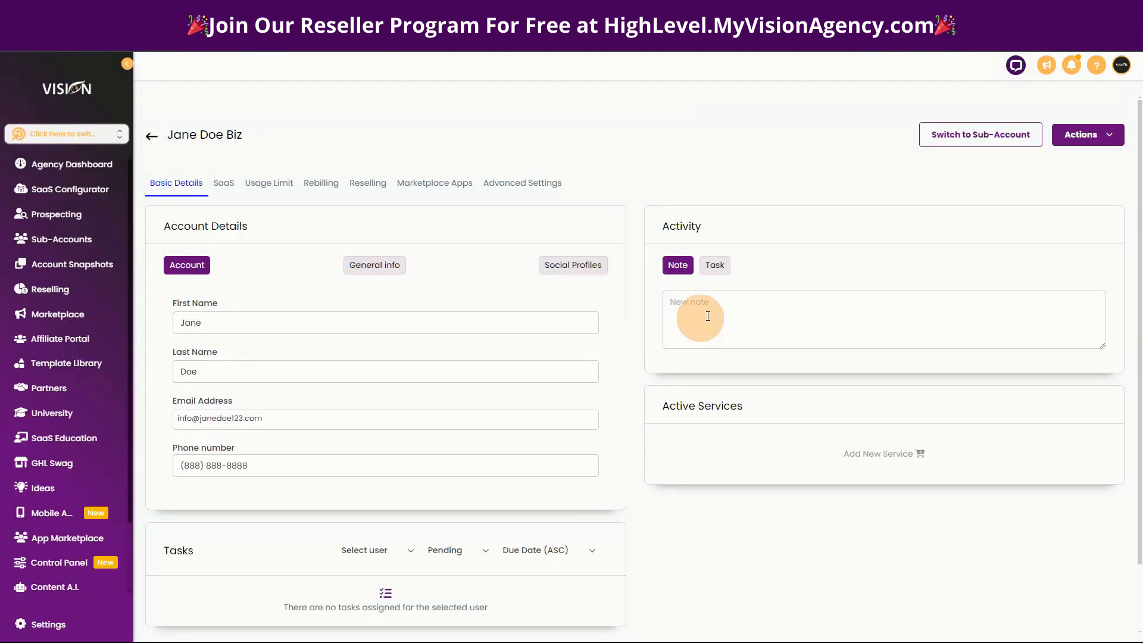
Switch to the new sub-account and start adding an employee in its My Staff settings.
click(970, 144)
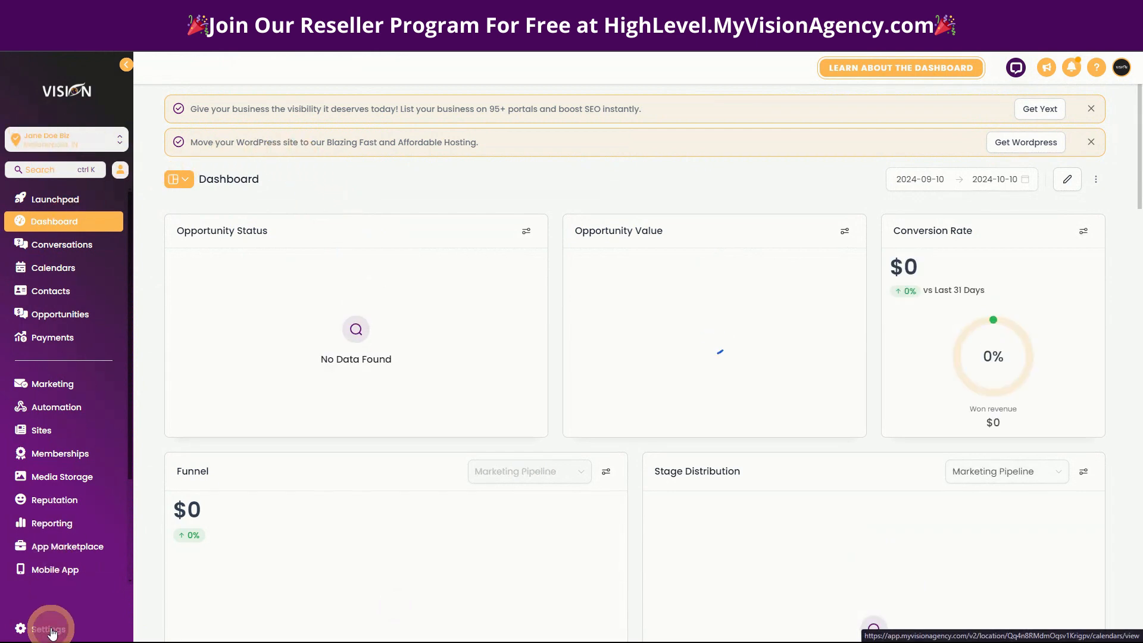
click(43, 303)
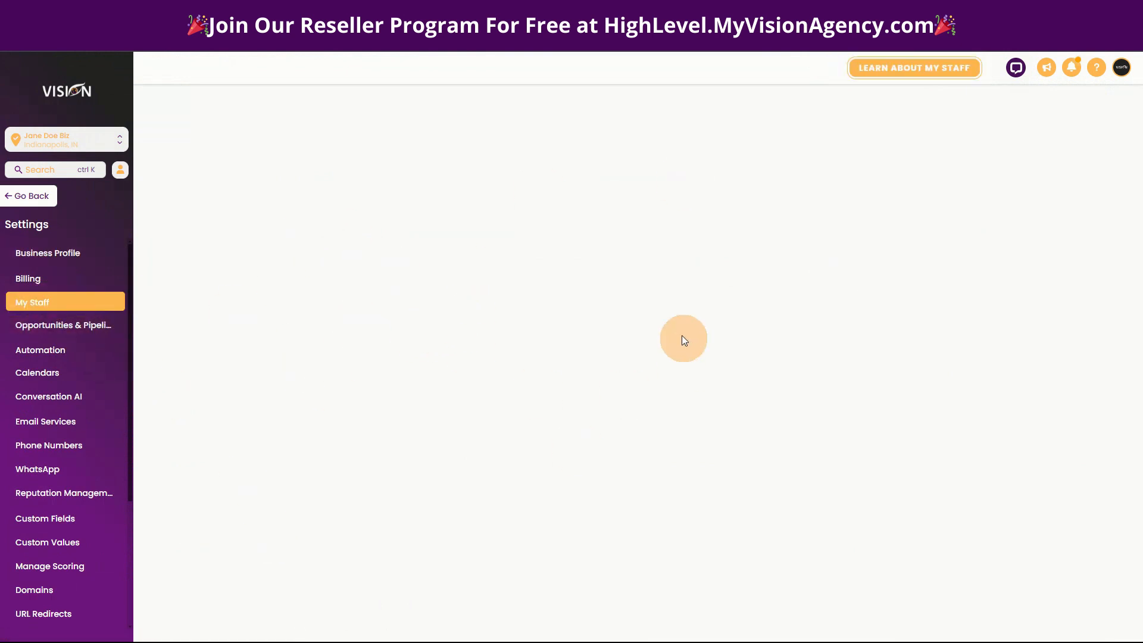
click(1021, 137)
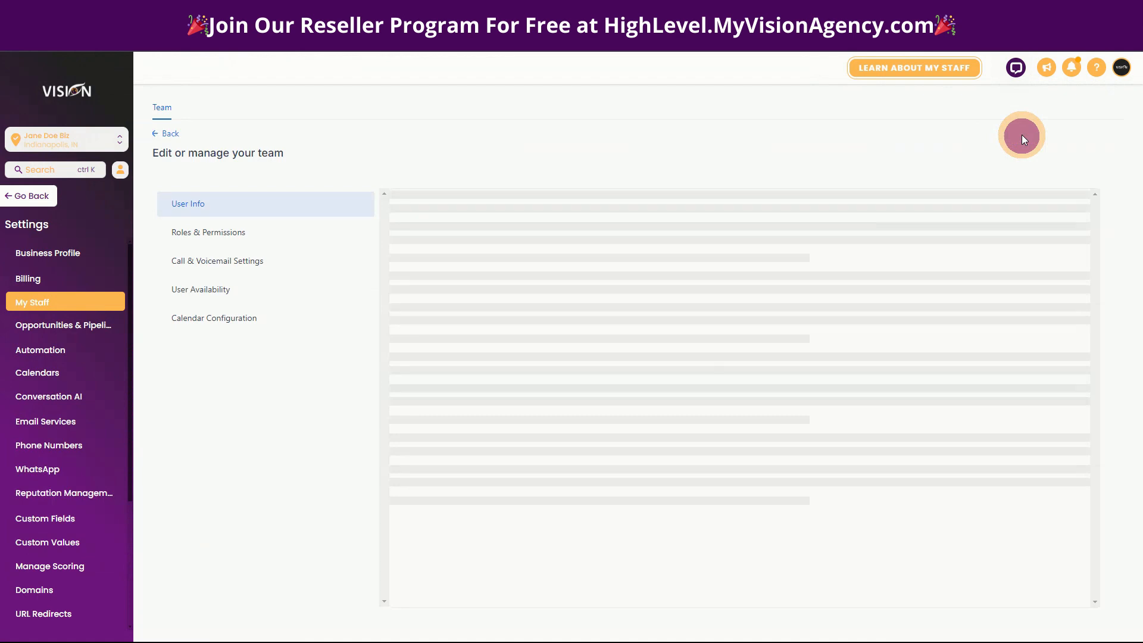
Fill in the employee's first name, last name and email address in the User Info form.
click(535, 351)
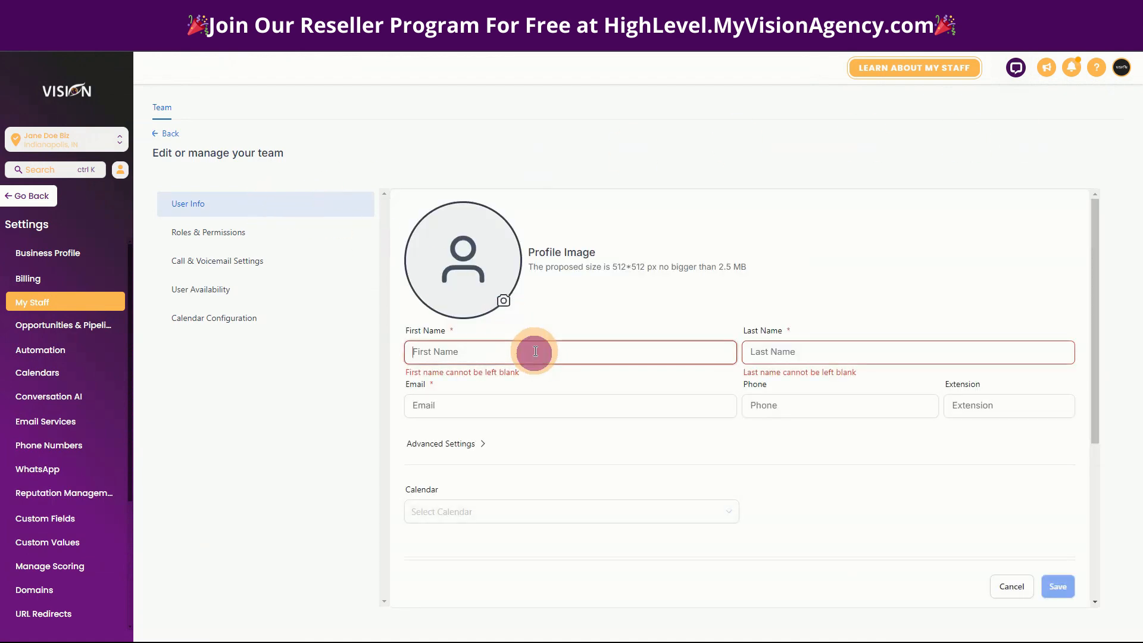
text(Jane)
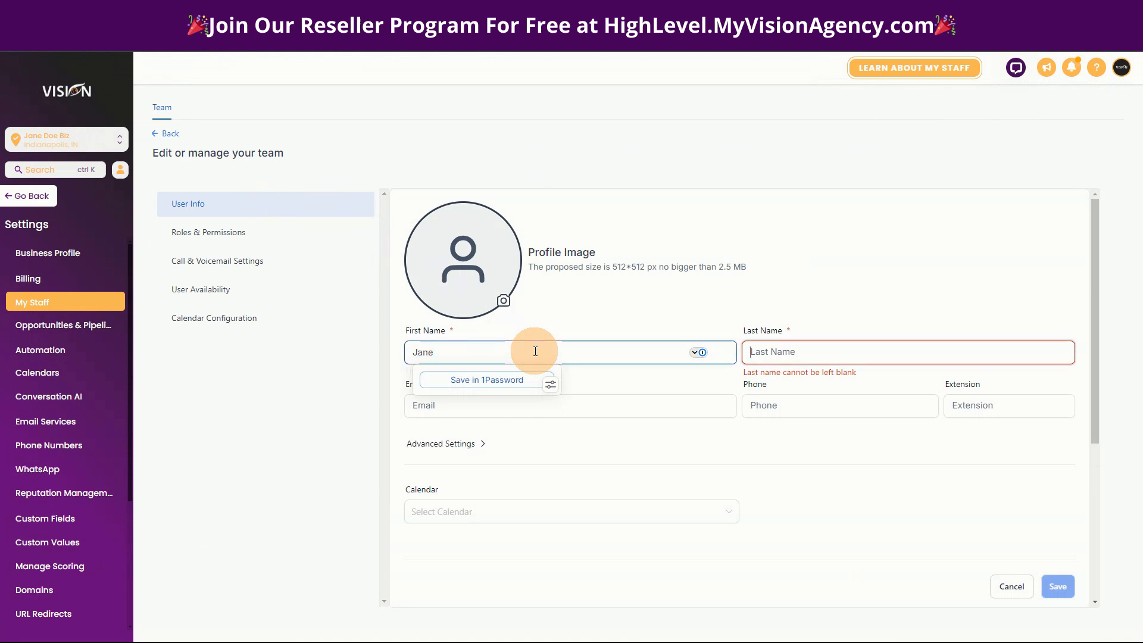
key(Tab)
text(Doe)
click(513, 407)
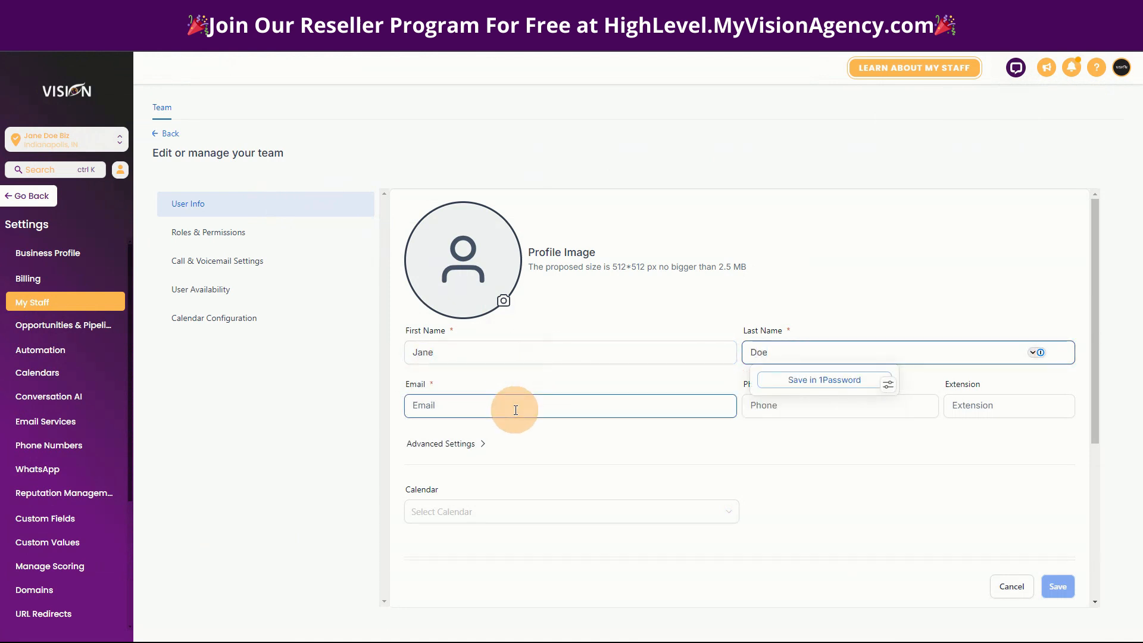
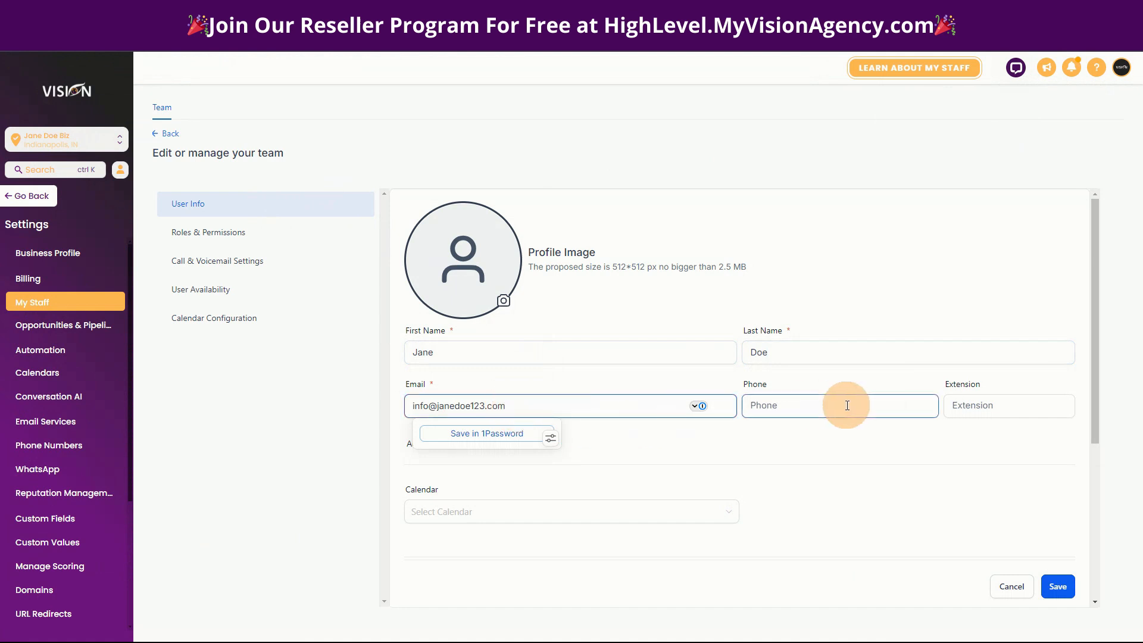
Expand the employee's Advanced Settings to show the password field, leave it empty, and save the new user.
click(795, 433)
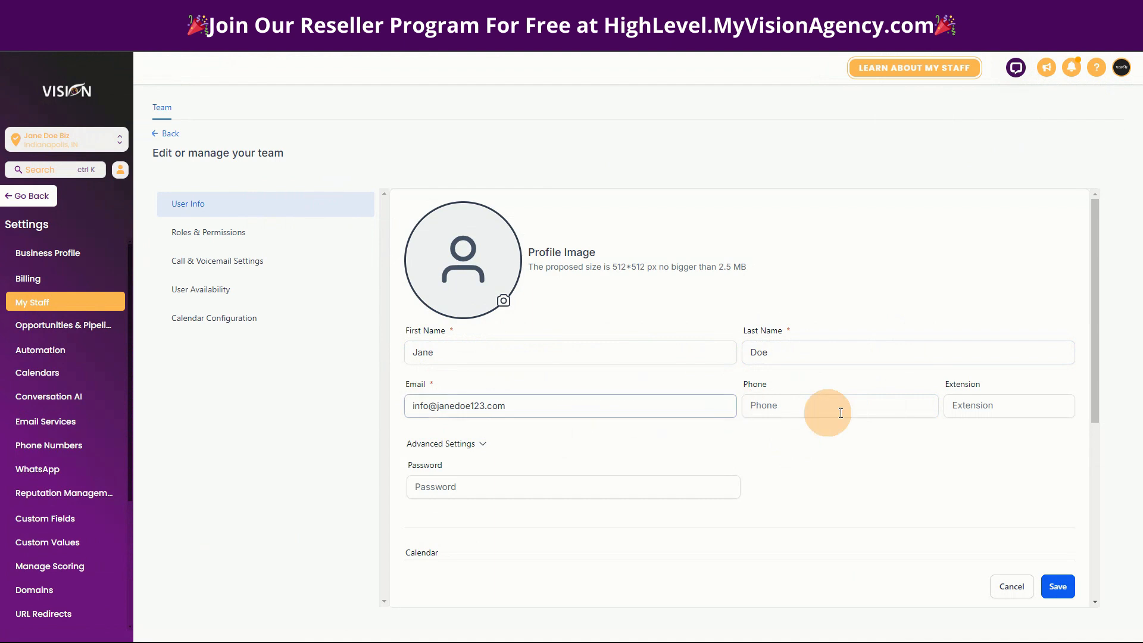
click(784, 412)
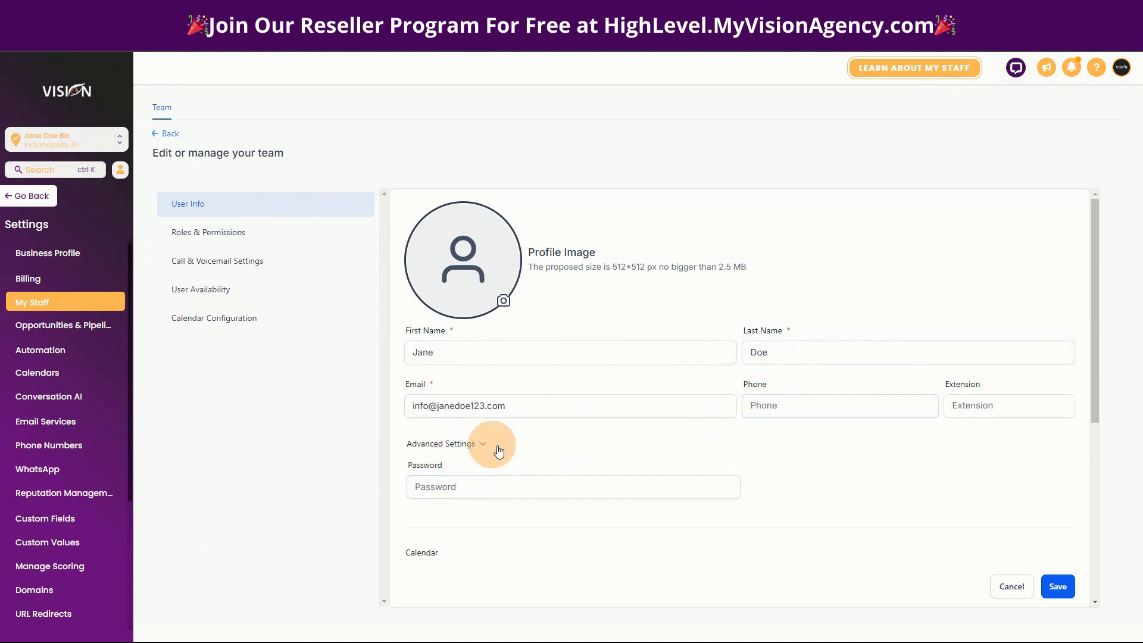
scroll(848, 506, down, 2)
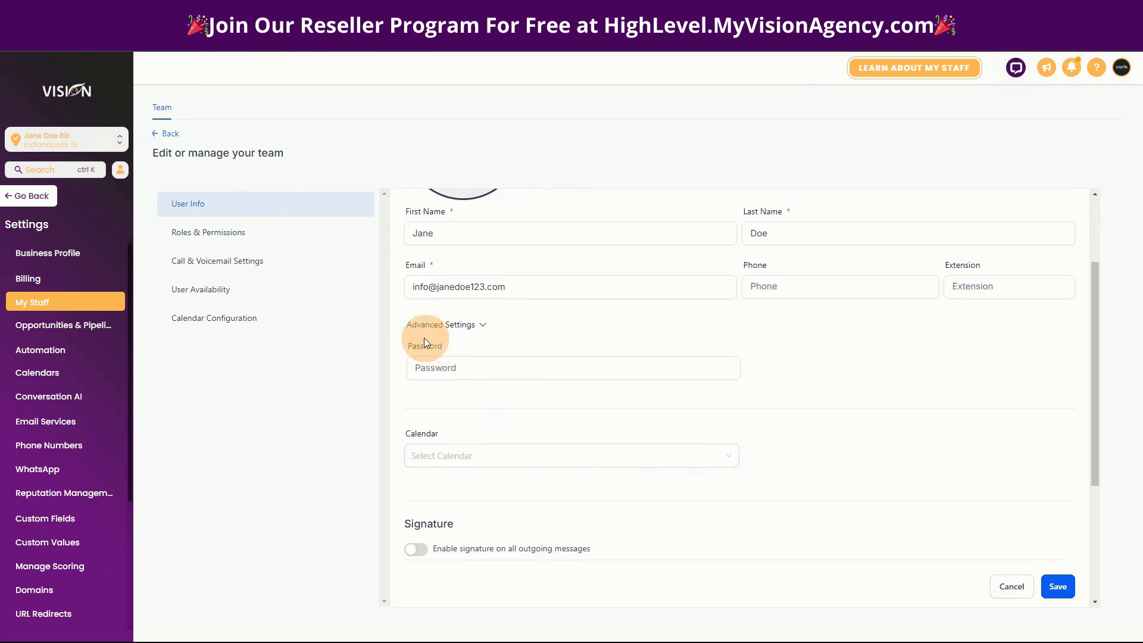
click(487, 370)
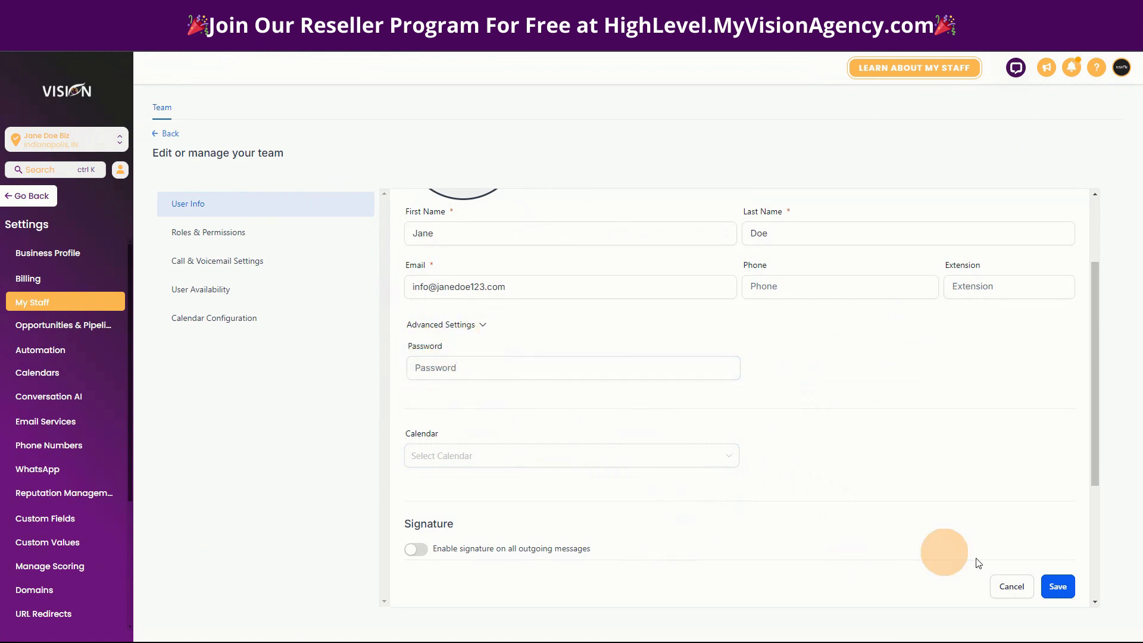
click(1063, 588)
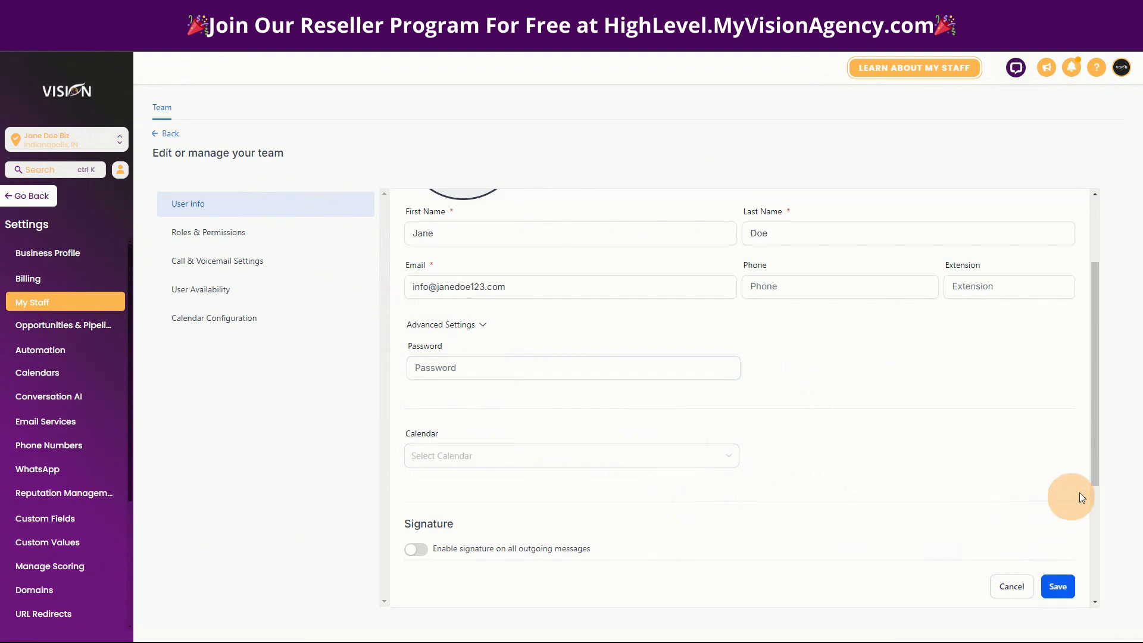
scroll(1066, 492, down, 3)
click(1057, 575)
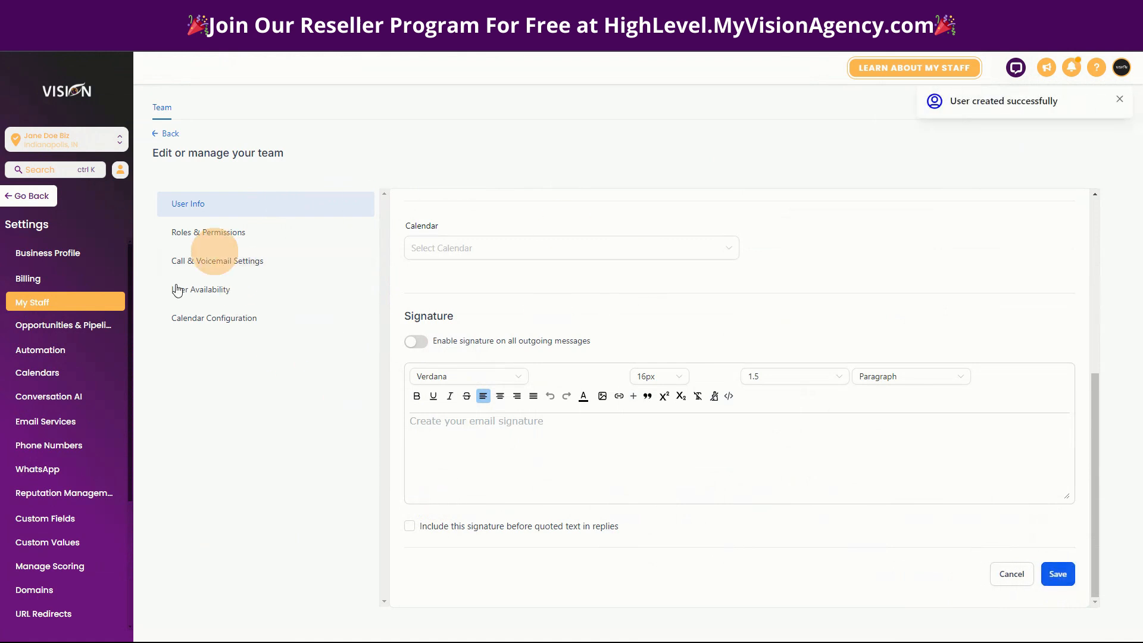
Review the new employee's Admin role and permissions from Account Settings through WordPress, and save them.
click(196, 233)
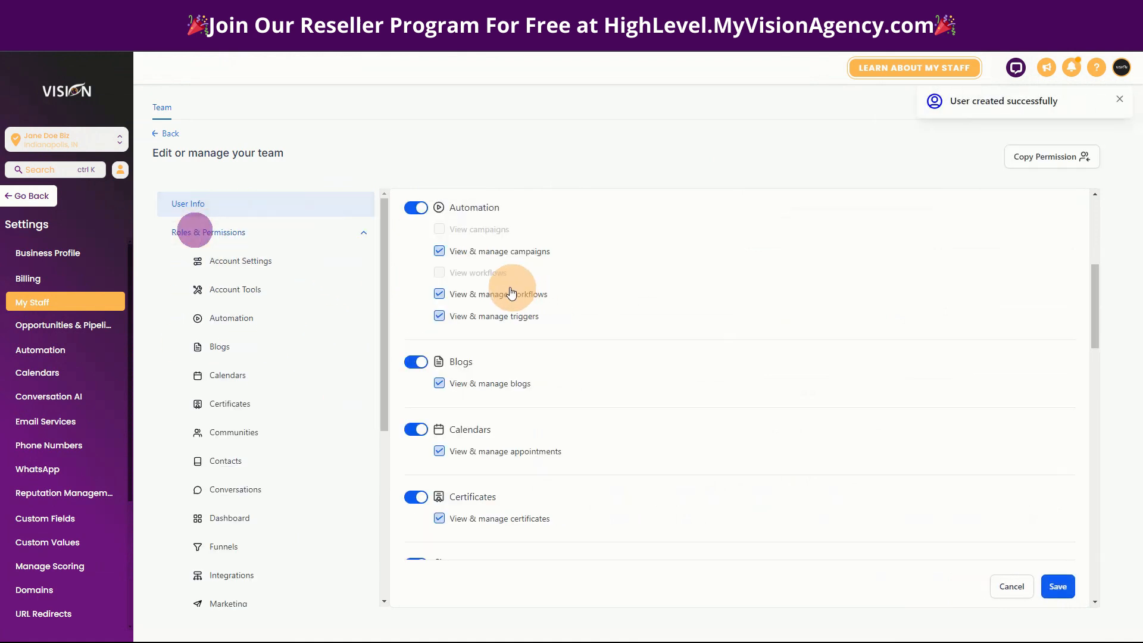
scroll(625, 515, up, 5)
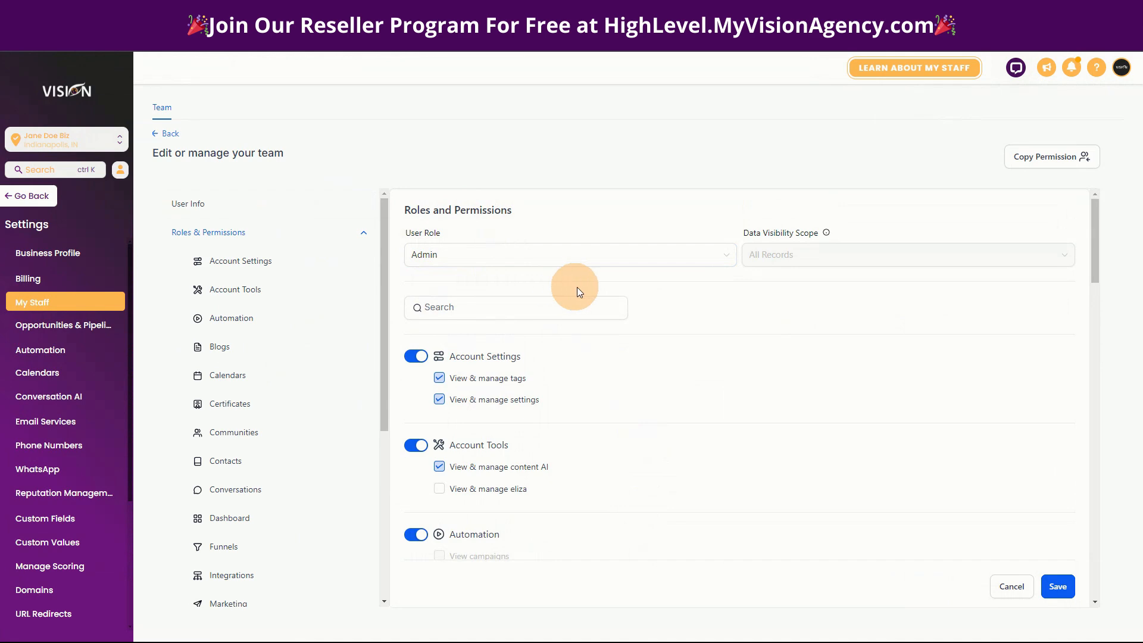
scroll(610, 381, down, 2)
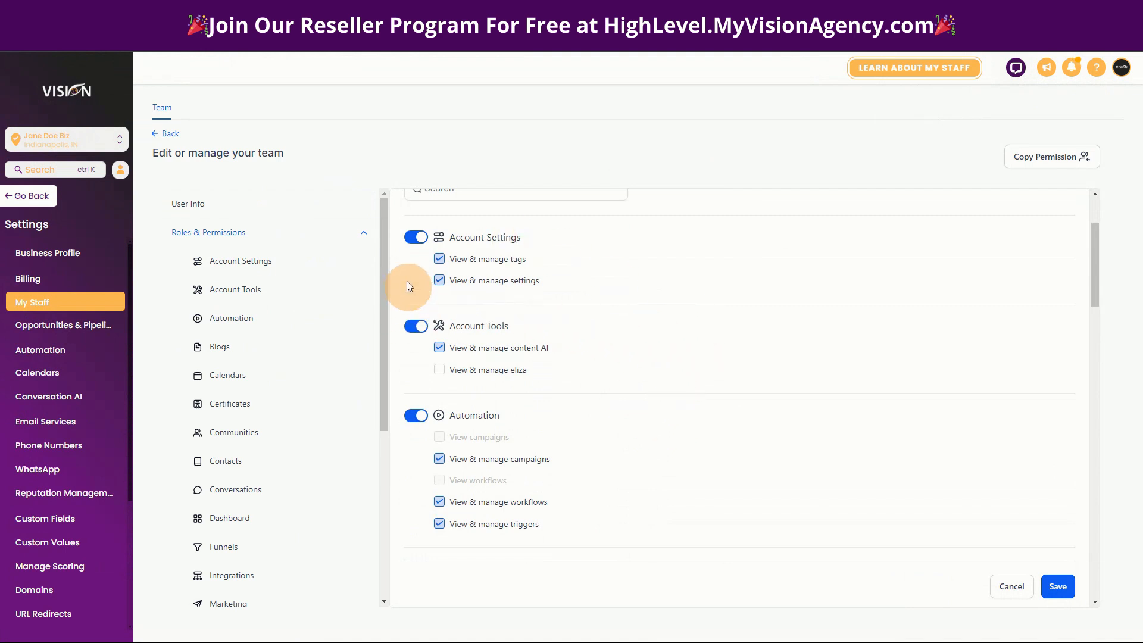
scroll(590, 405, down, 20)
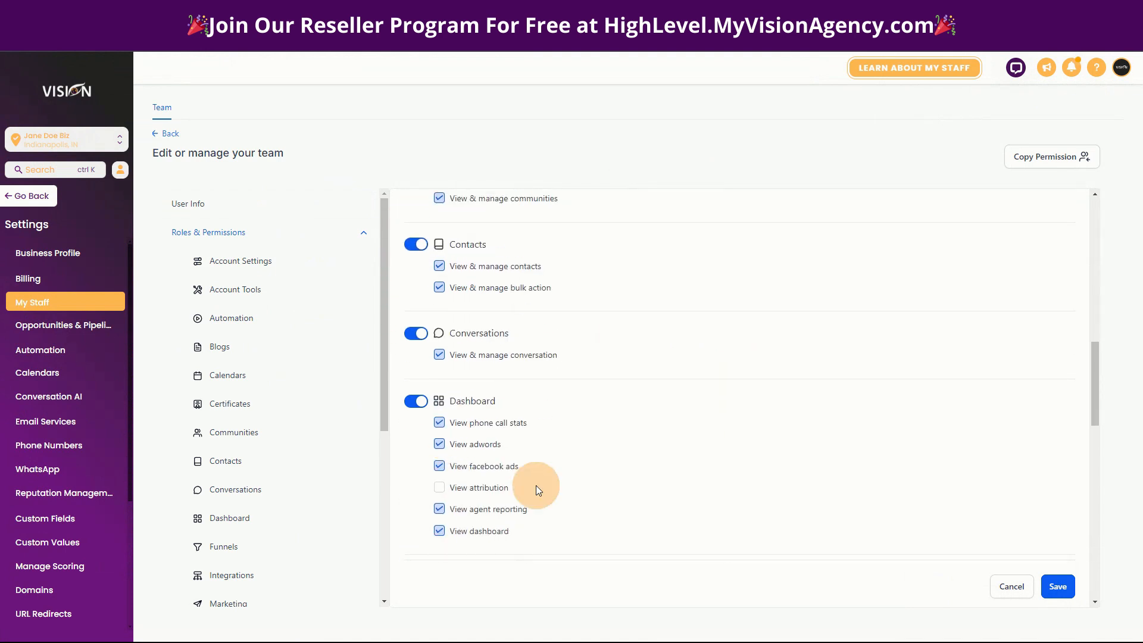
scroll(490, 489, down, 12)
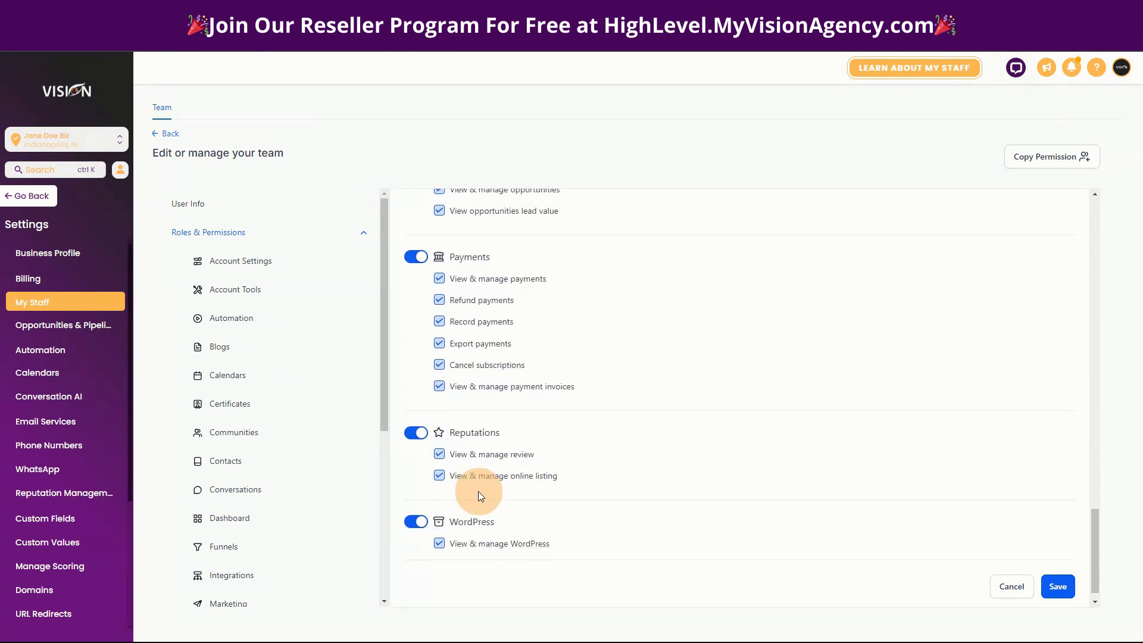
click(1056, 574)
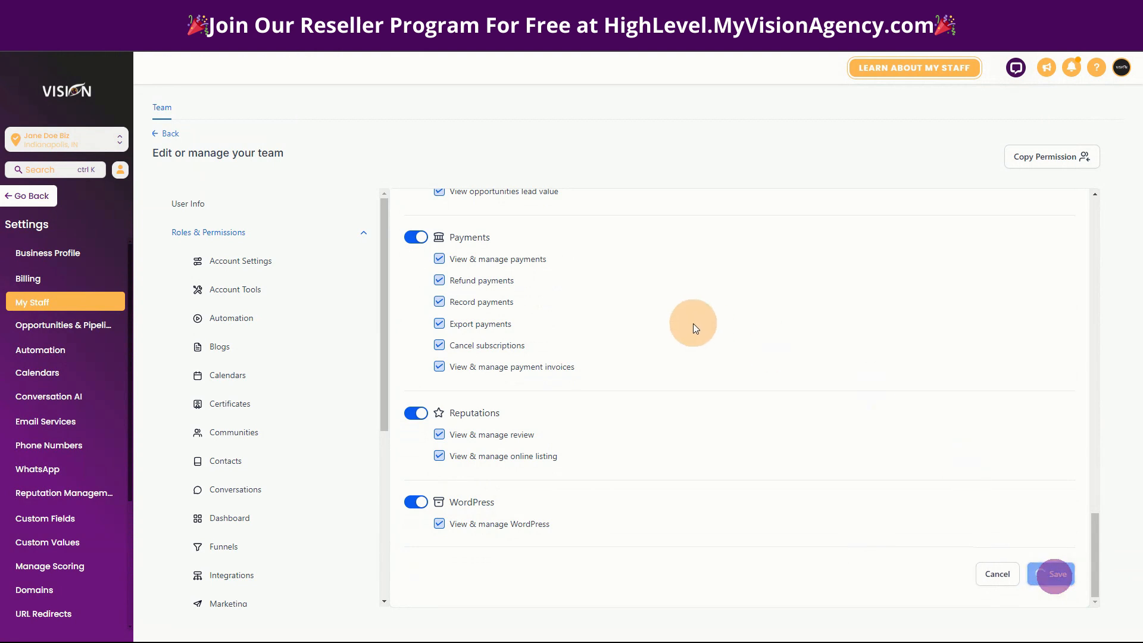
Return to the sub-account's team list and open a blank form for another employee.
click(166, 133)
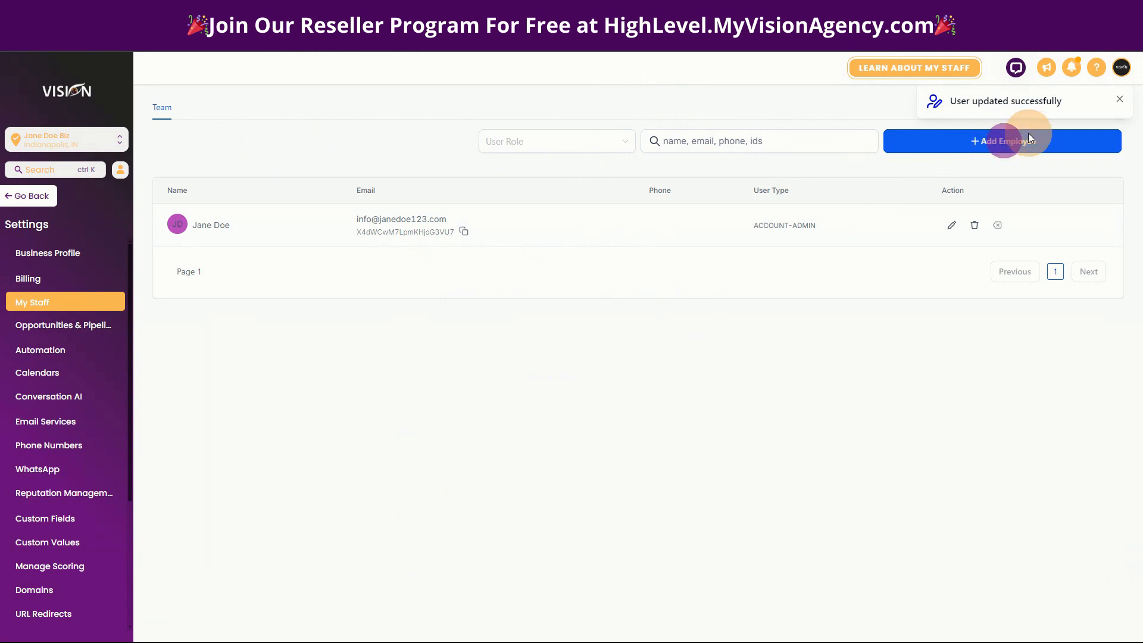
click(1119, 101)
click(1008, 144)
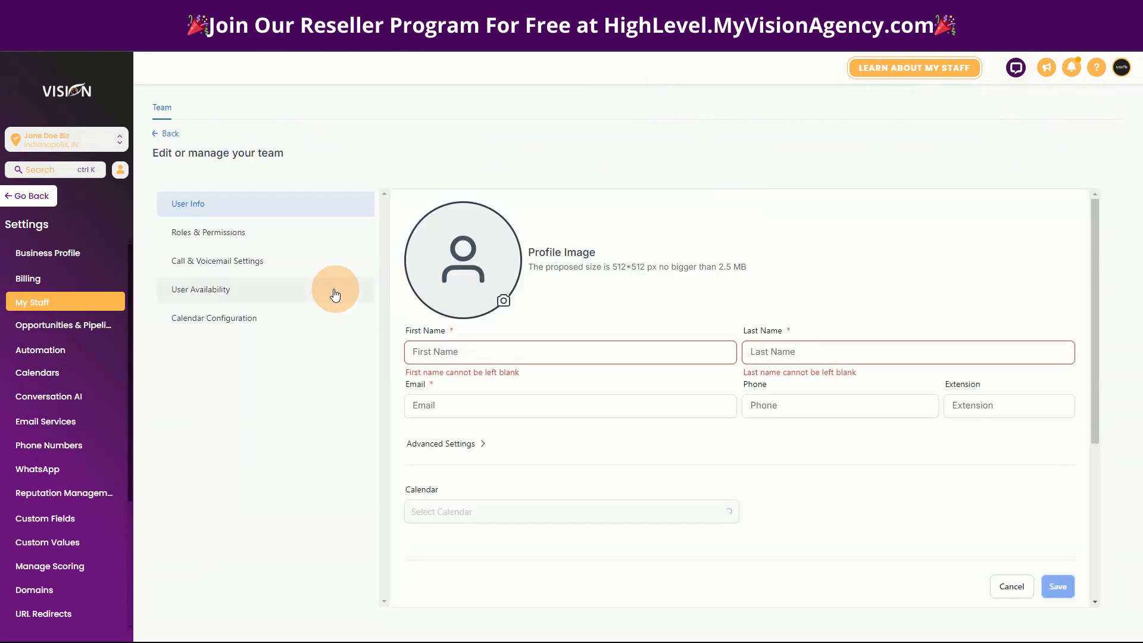
View the new employee's availability settings and set the user role to User under Roles & Permissions.
click(204, 290)
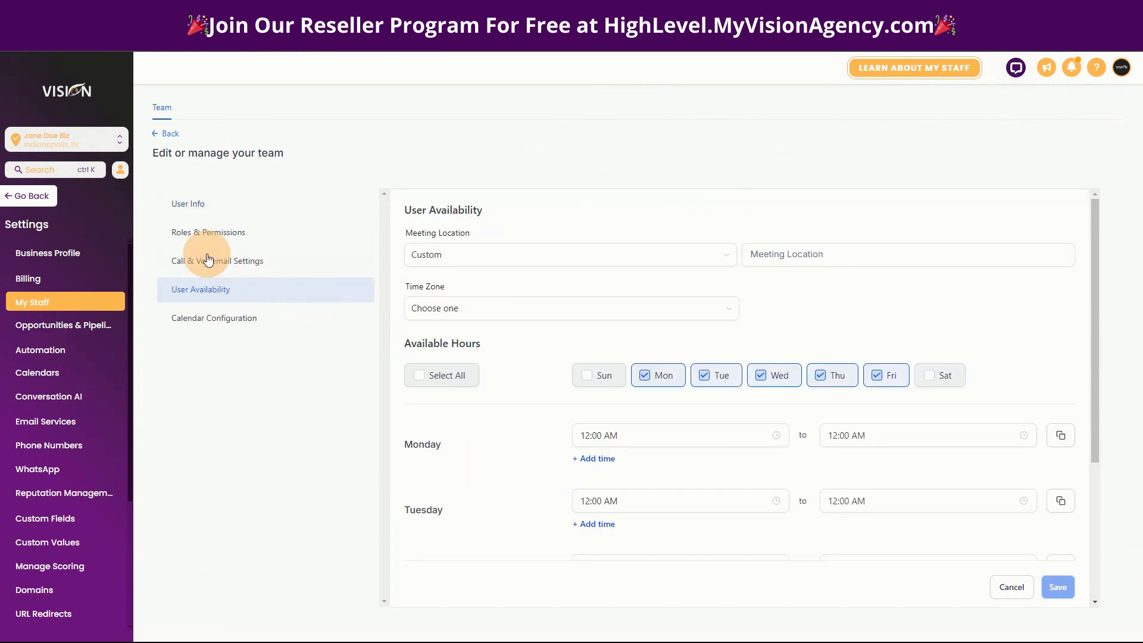
click(215, 231)
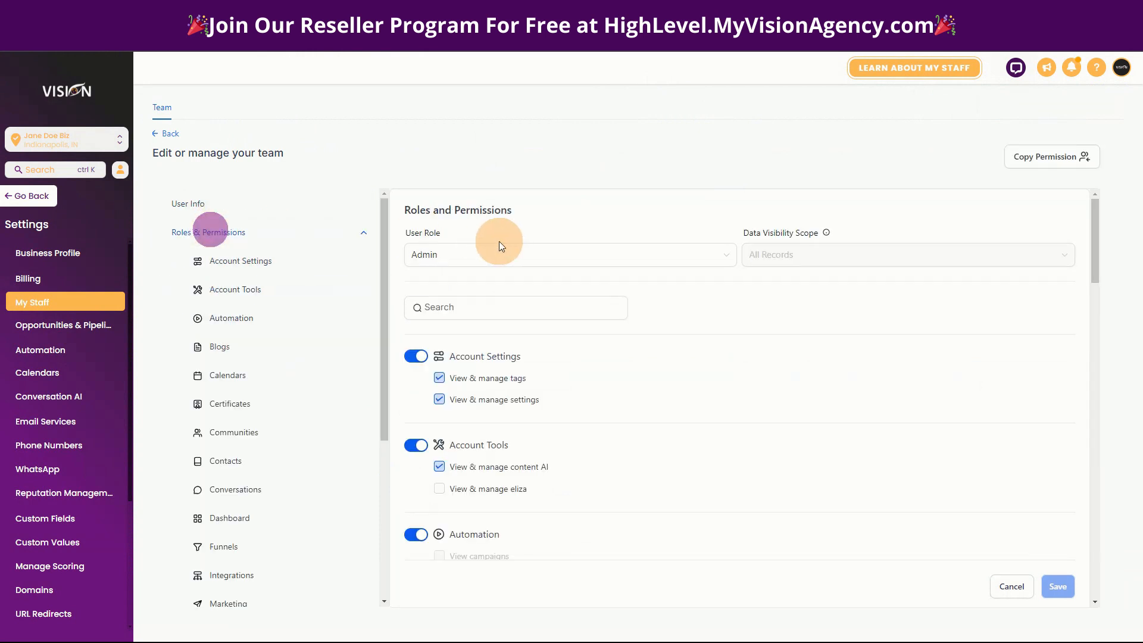
click(438, 258)
click(436, 282)
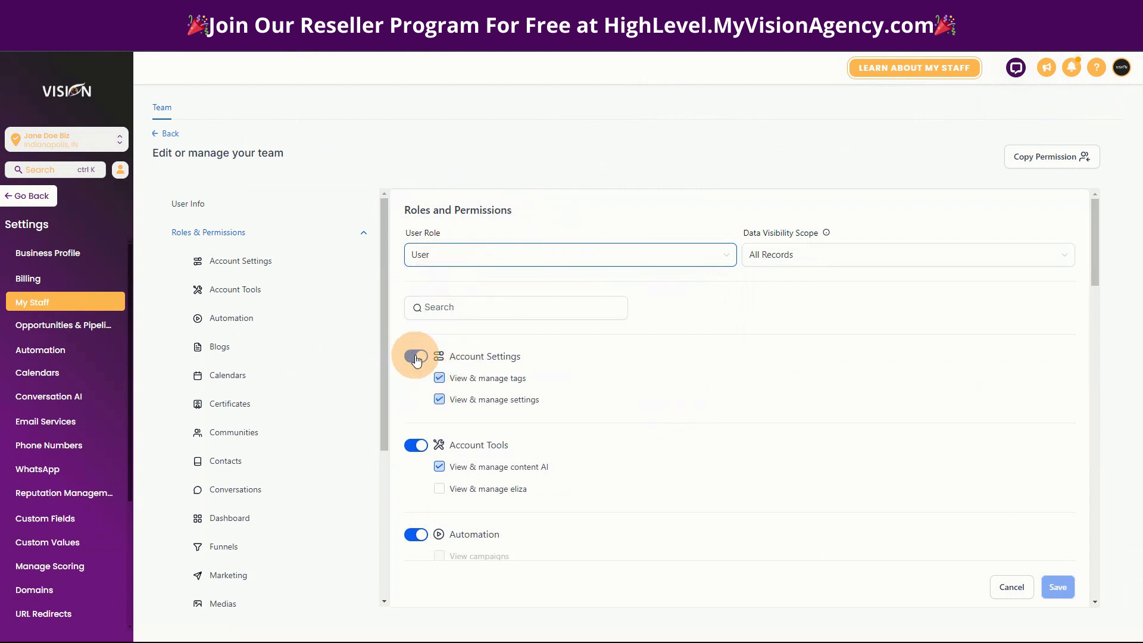
Turn off the Account Settings, Account Tools and Automation permissions for the new employee.
scroll(526, 364, down, 2)
click(415, 237)
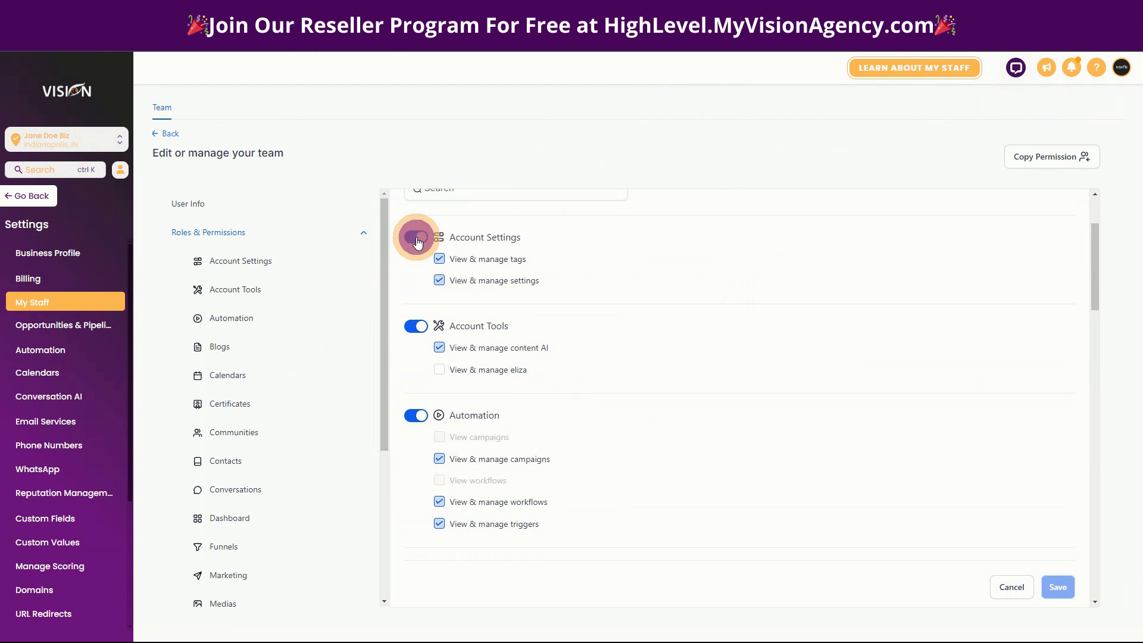
click(415, 326)
click(416, 415)
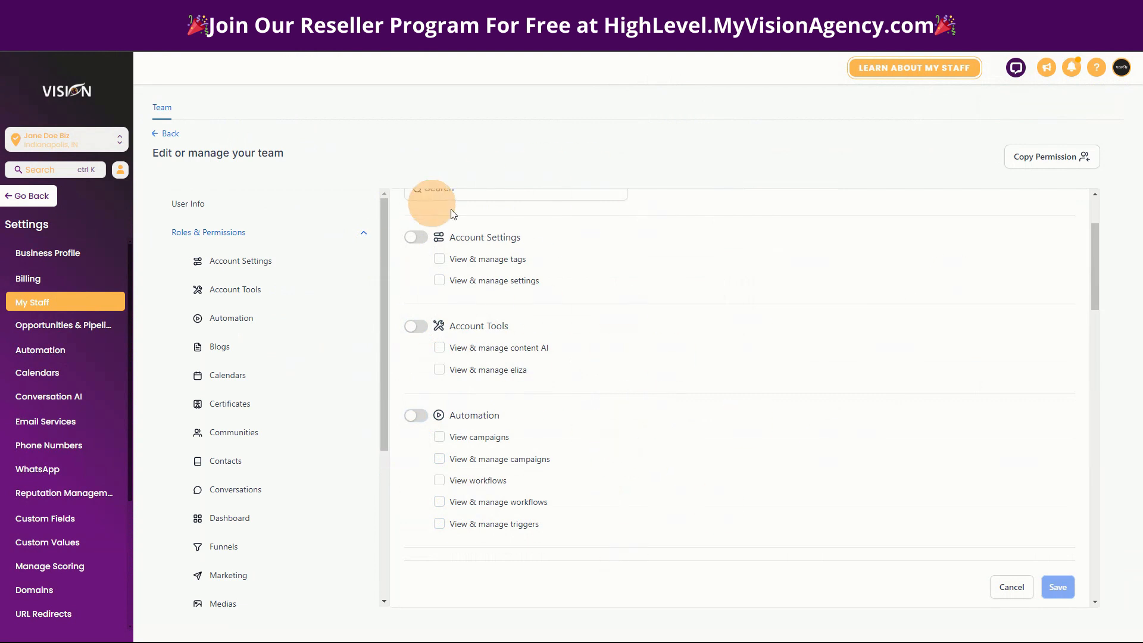
click(438, 192)
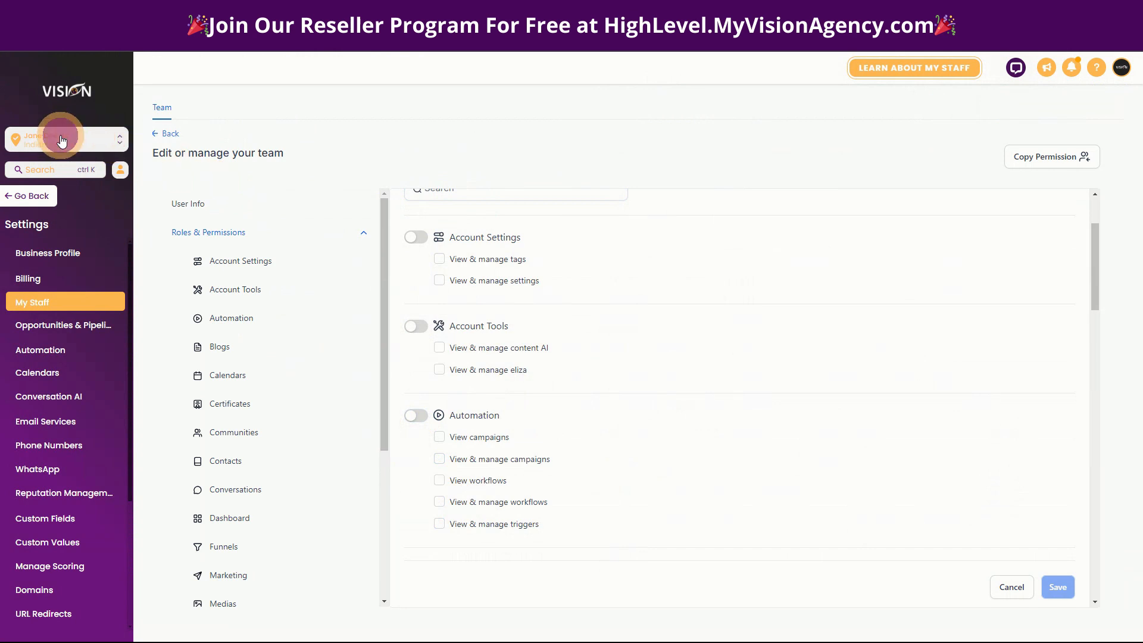
Switch to the agency view and search the sub-accounts by the client's first name.
click(101, 138)
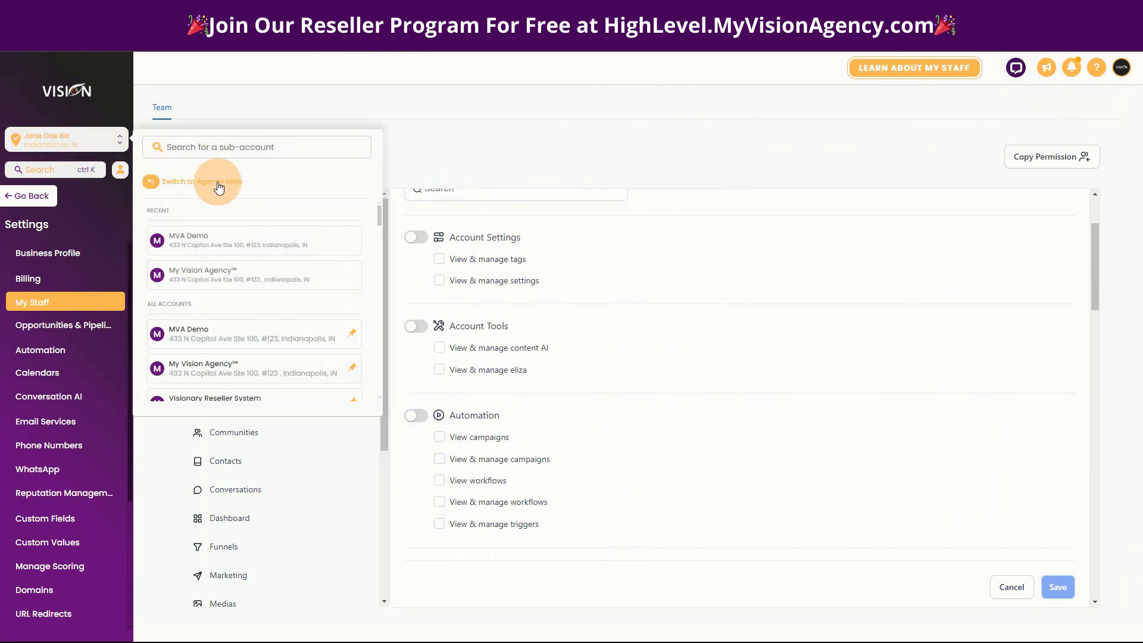
click(324, 177)
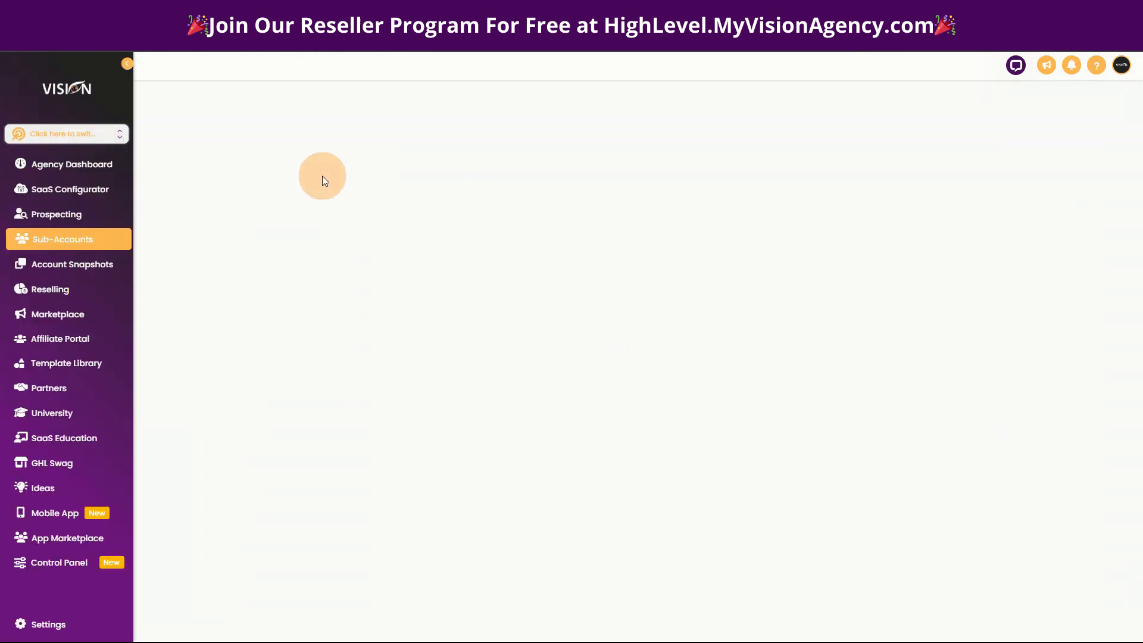
click(786, 151)
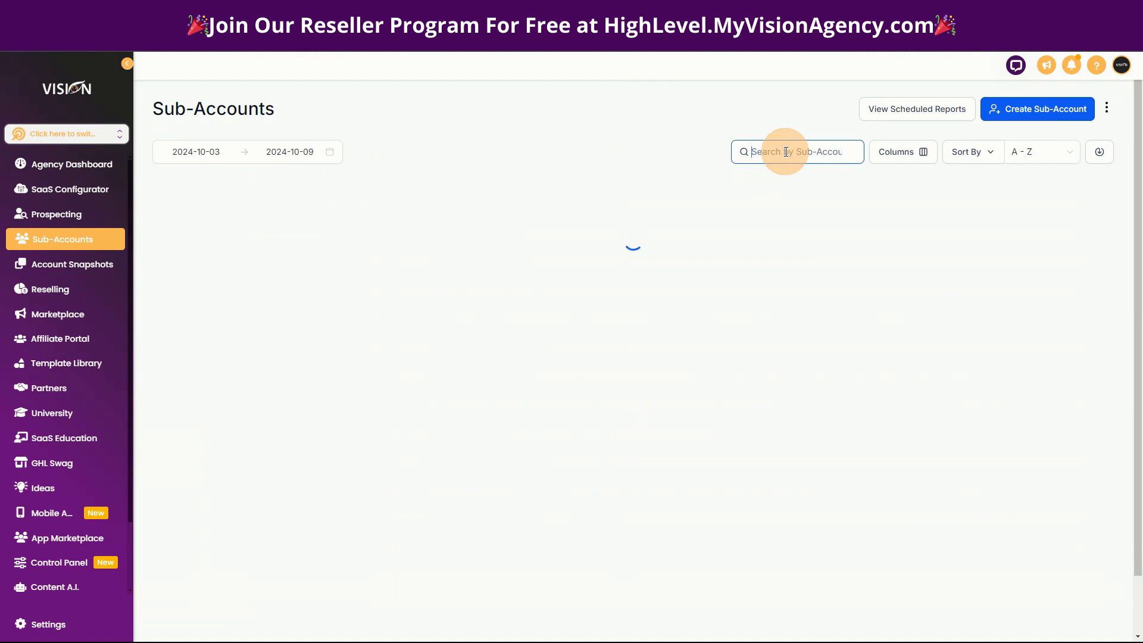
text(jane)
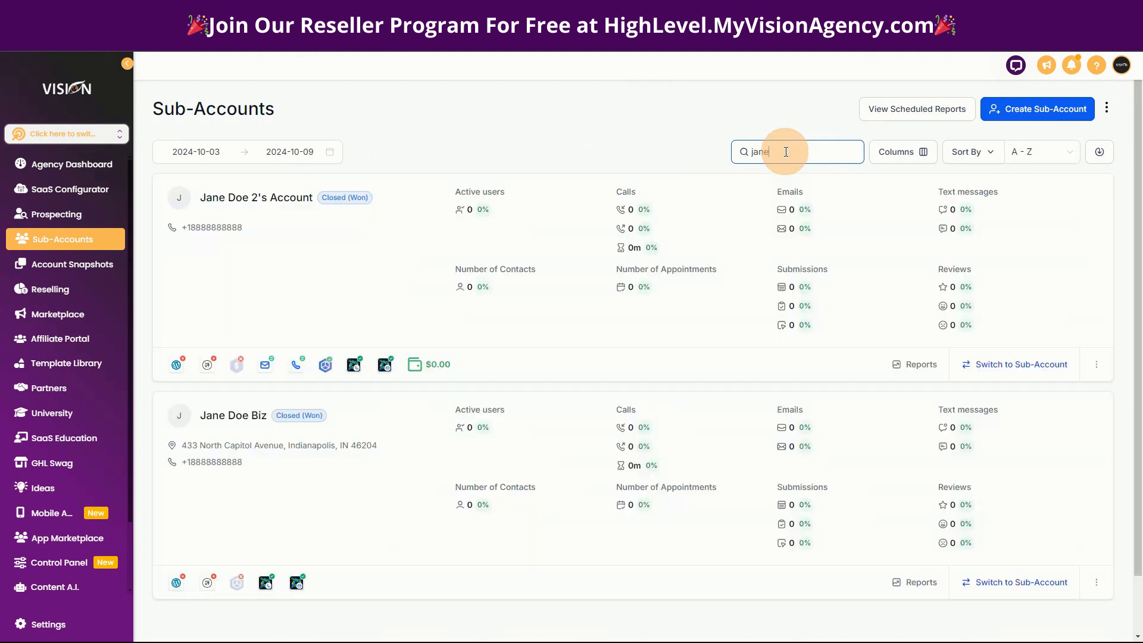
scroll(644, 481, down, 2)
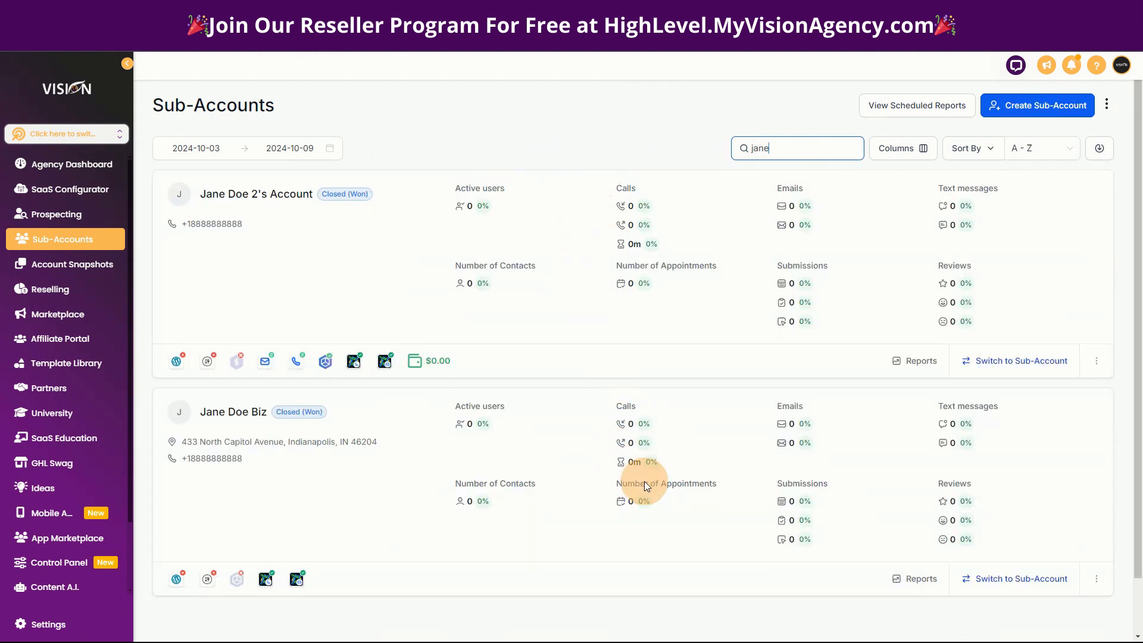
scroll(647, 481, up, 2)
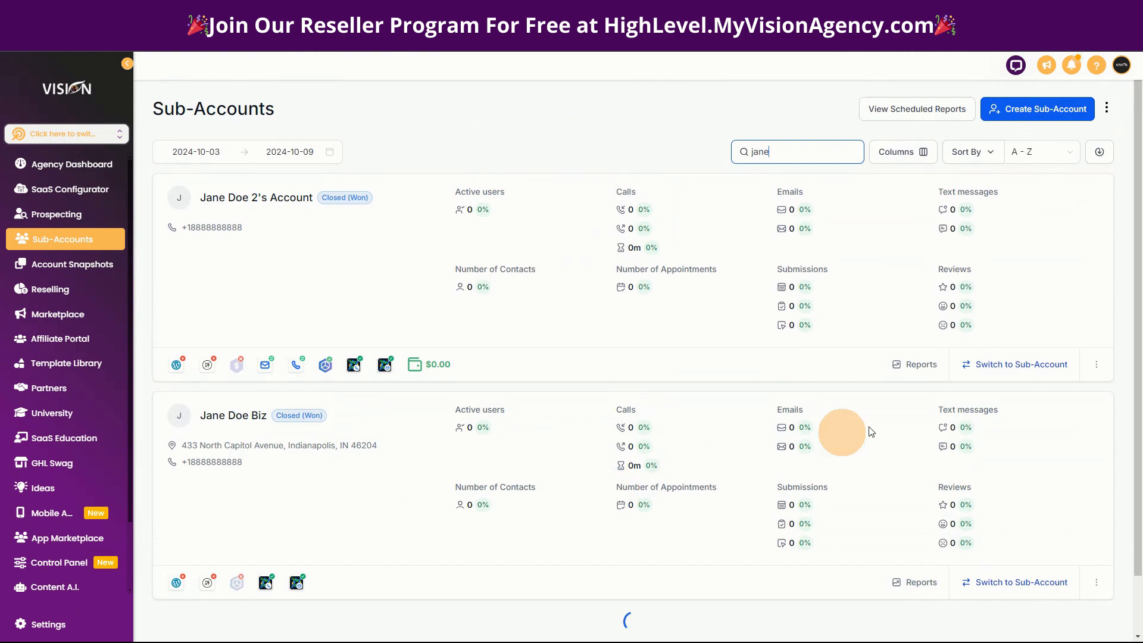
Open the first matching sub-account's management page and review its Rebilling settings, including the Phone System rebill amount range.
click(1097, 365)
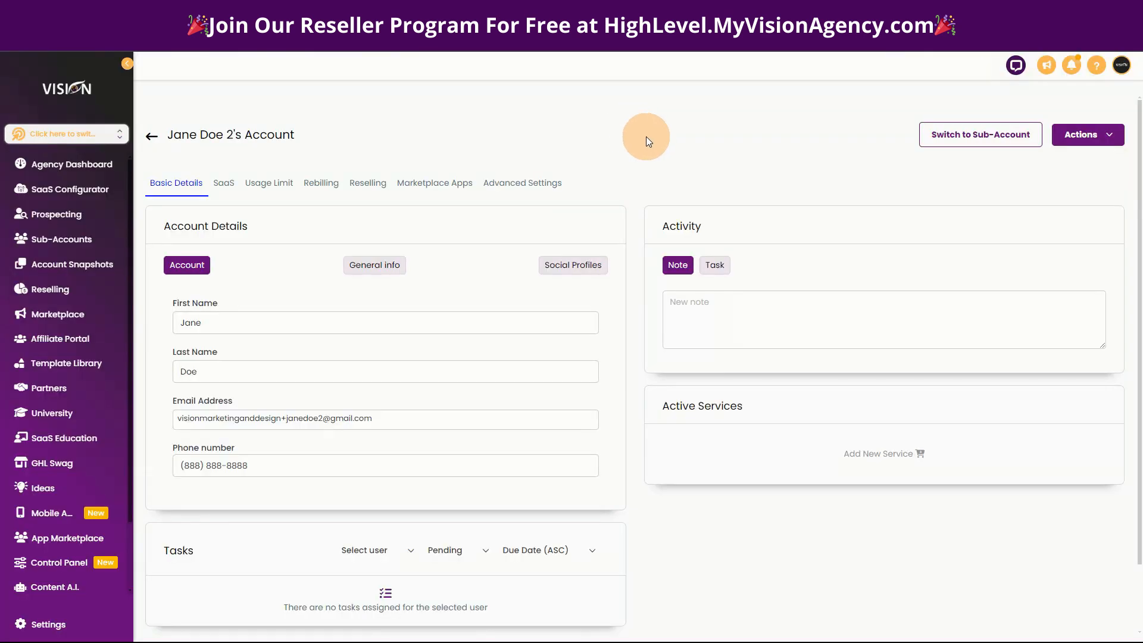
scroll(645, 410, down, 2)
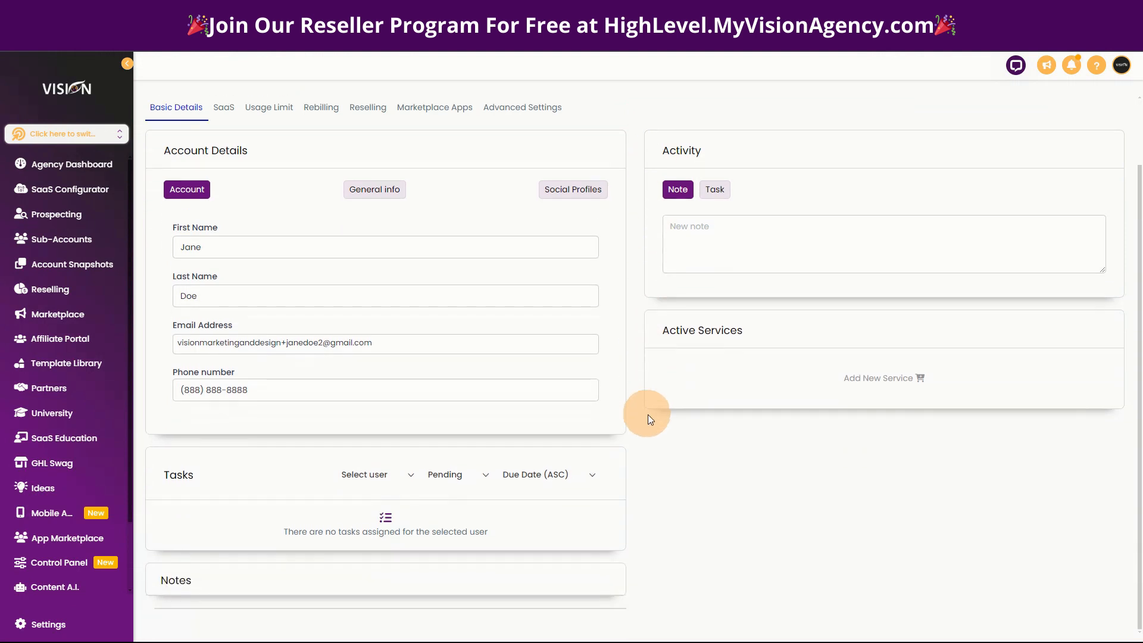
scroll(651, 435, up, 2)
click(322, 166)
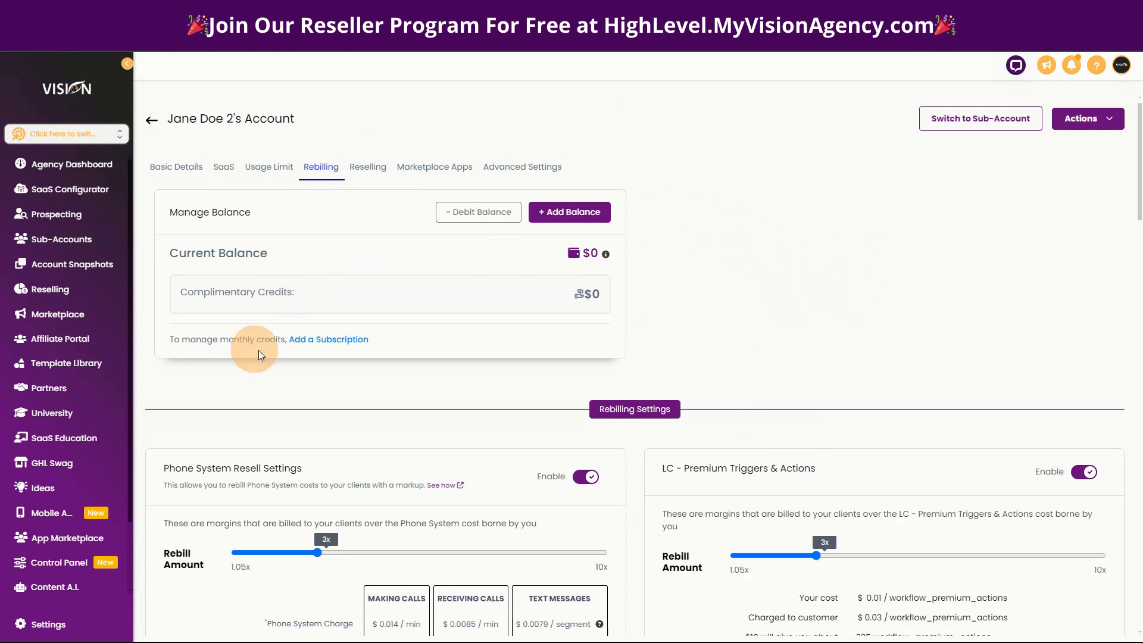
scroll(437, 358, down, 4)
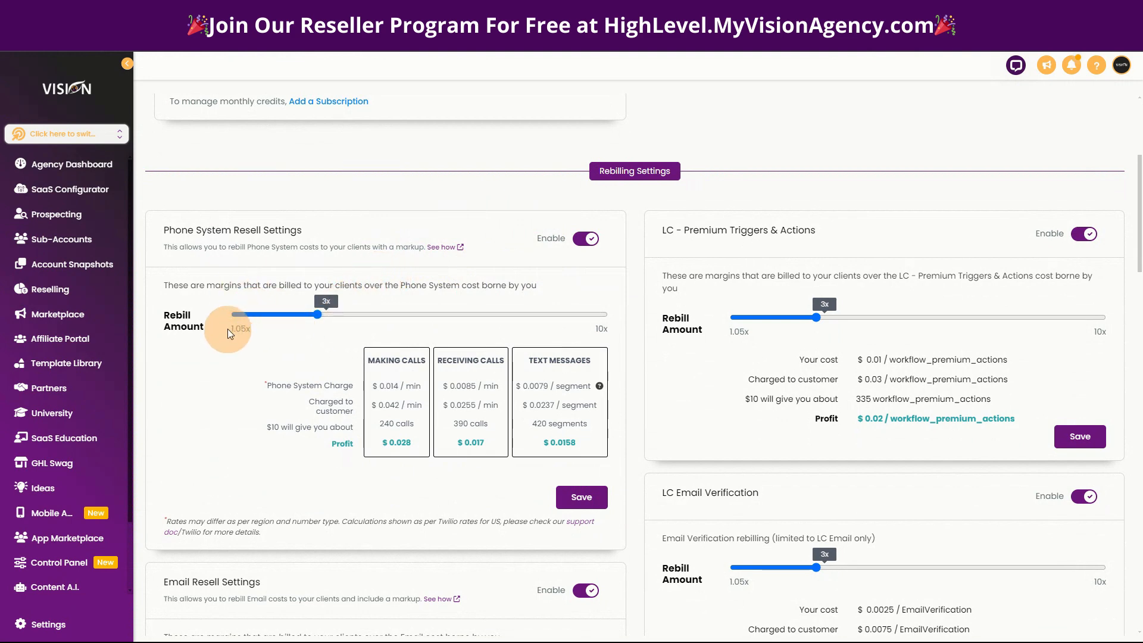
drag(228, 329, 266, 344)
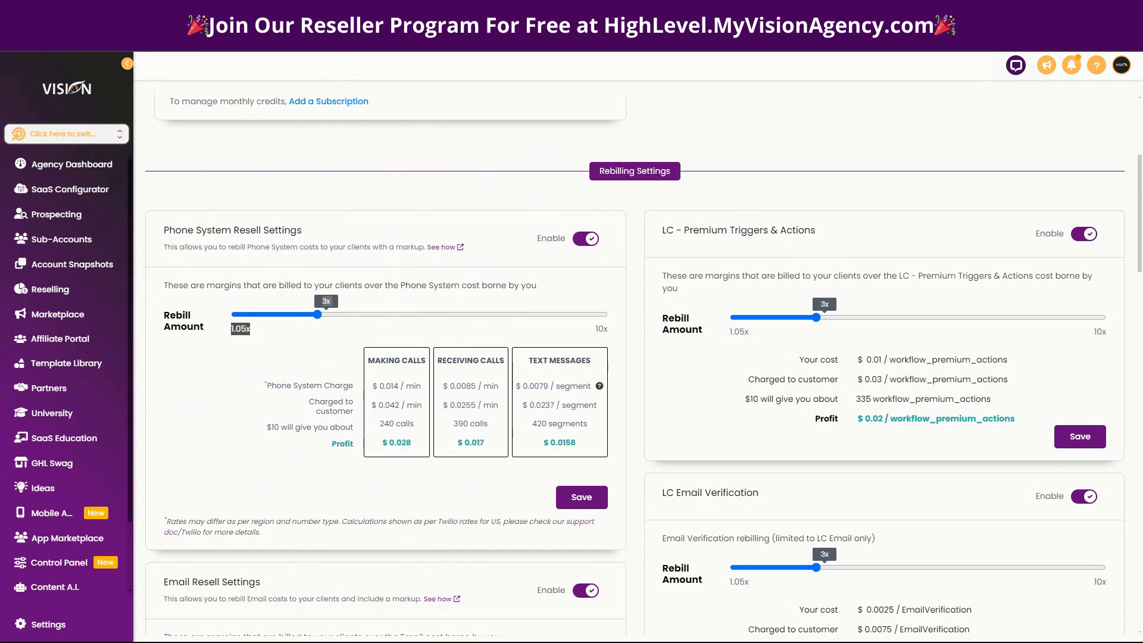
Switch to the HighLevel Support Portal article on rebilling, reselling and wallets, and view its first rebilling diagram enlarged.
click(355, 14)
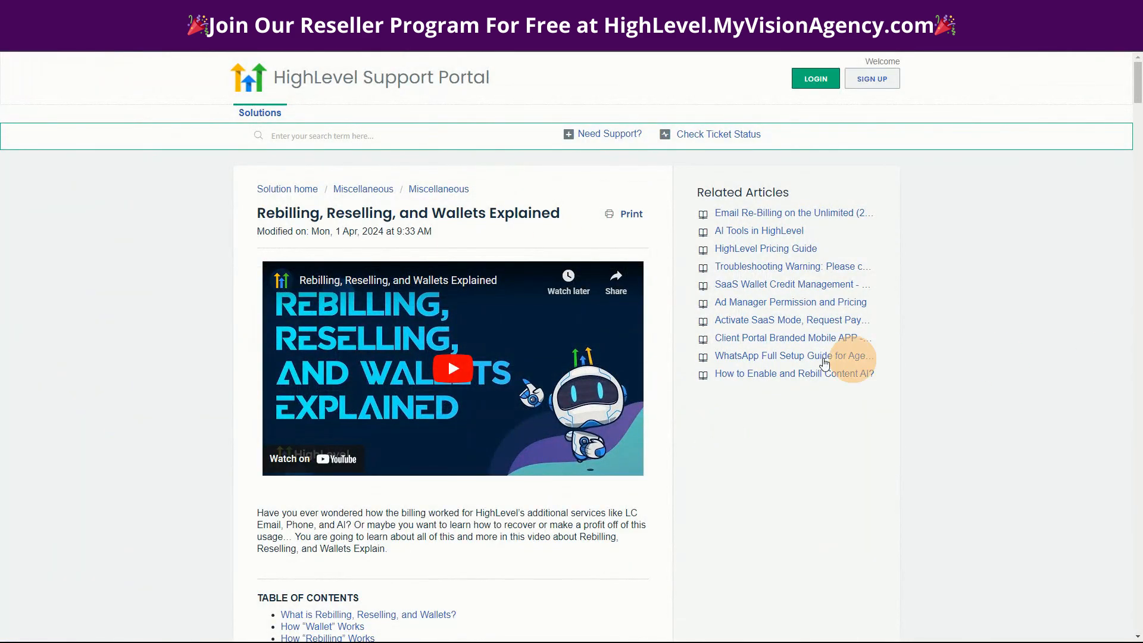
scroll(159, 384, down, 4)
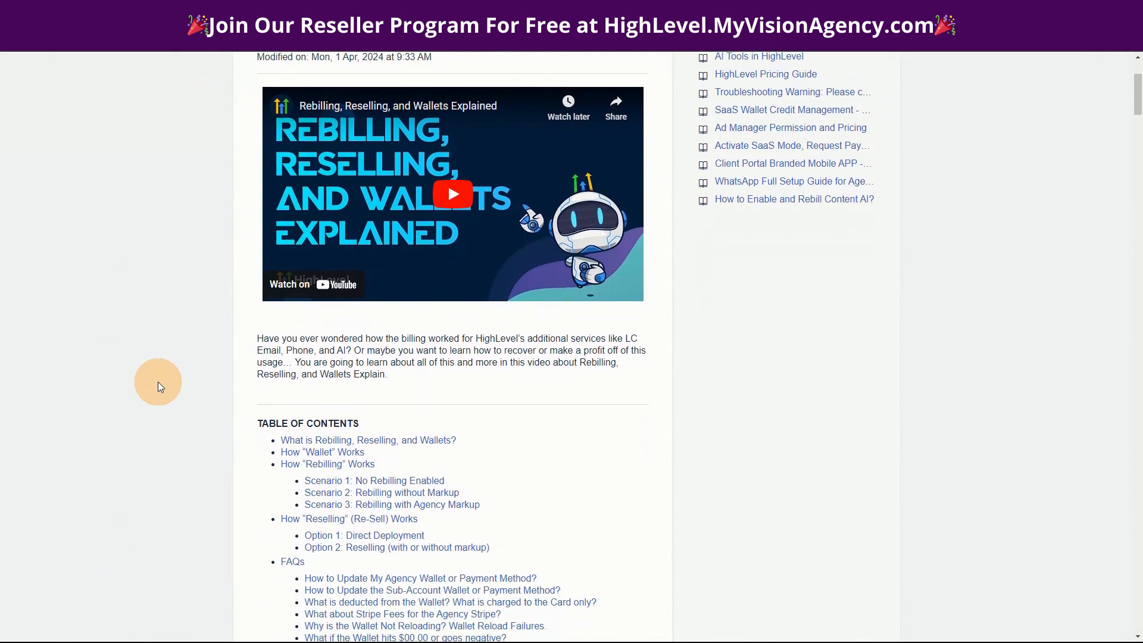
scroll(151, 384, down, 8)
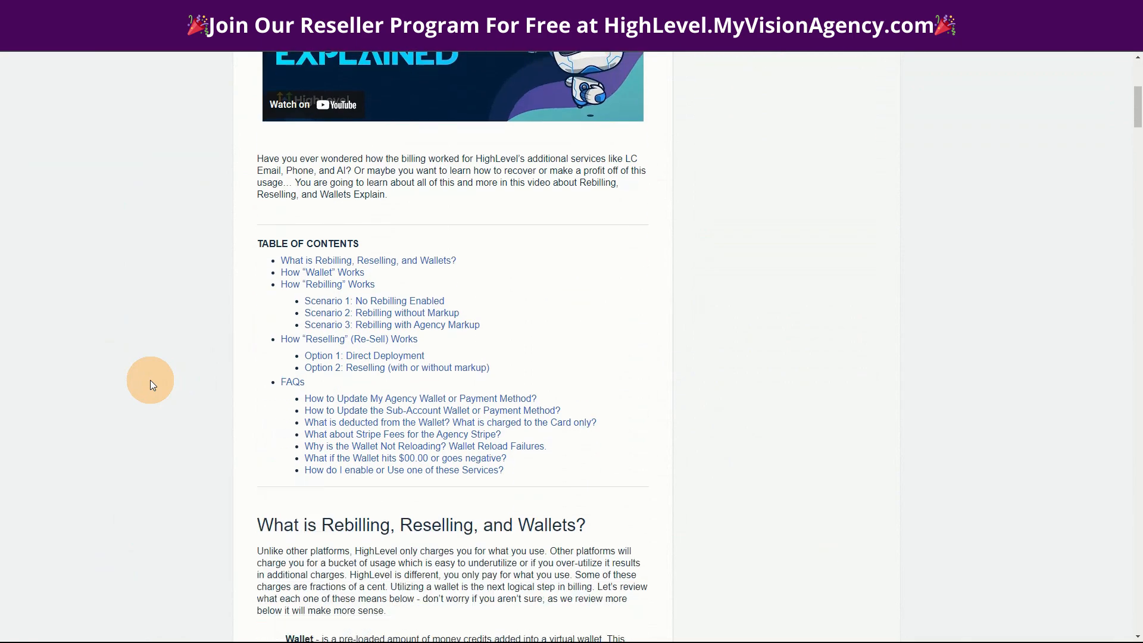
scroll(148, 380, down, 10)
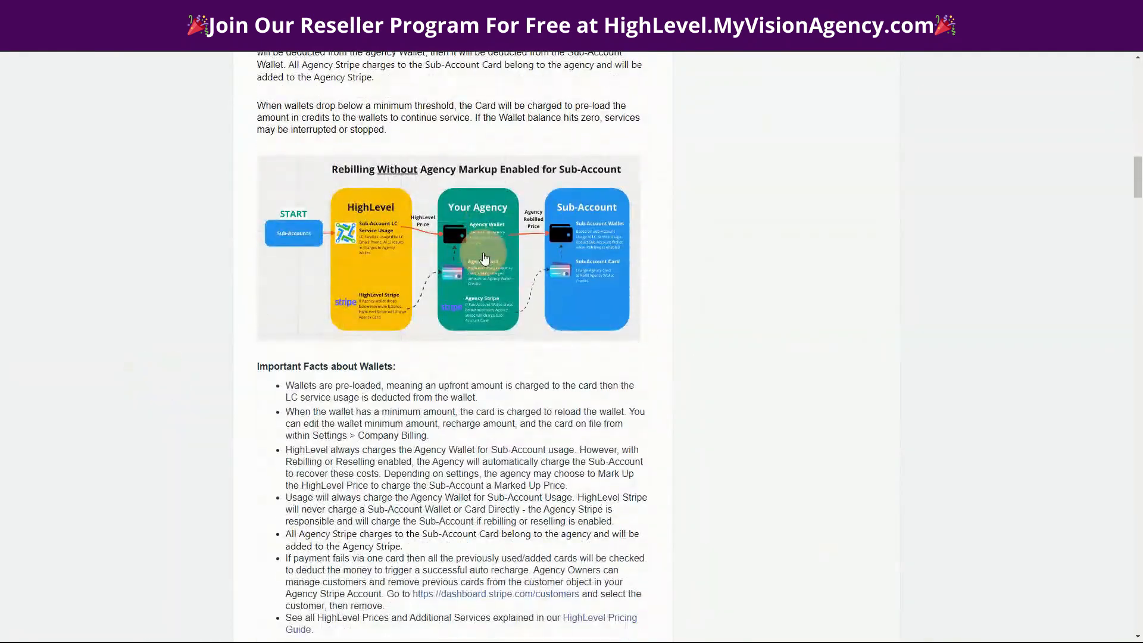
click(451, 210)
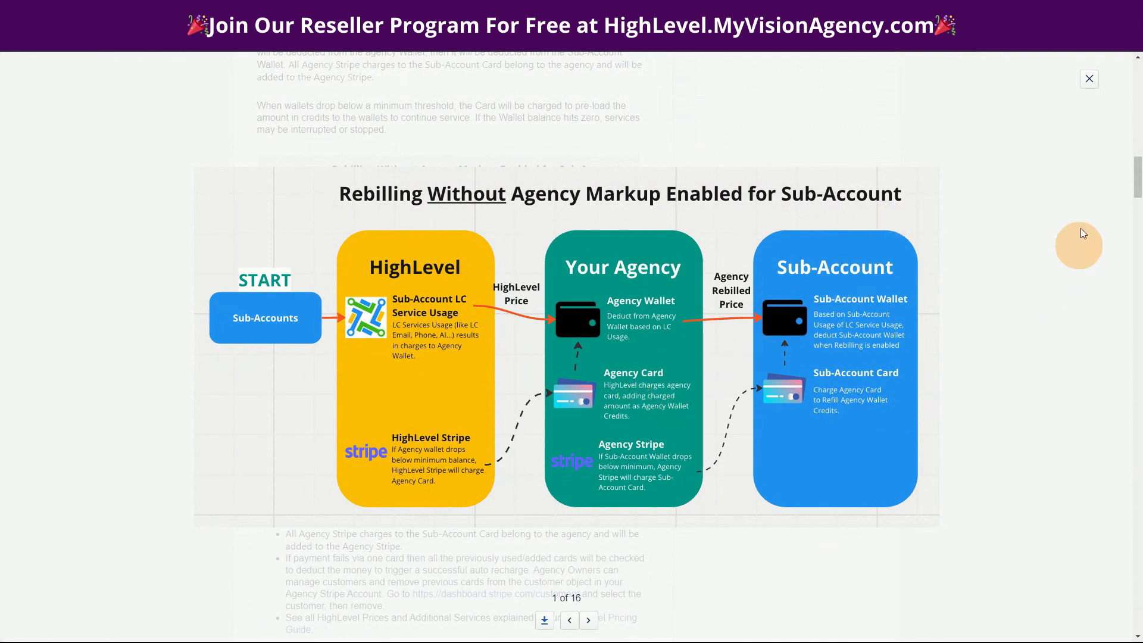
click(1089, 79)
Review the How "Wallet" Works section and examine its Rebilling Without Agency Markup diagram at full size.
scroll(242, 413, up, 6)
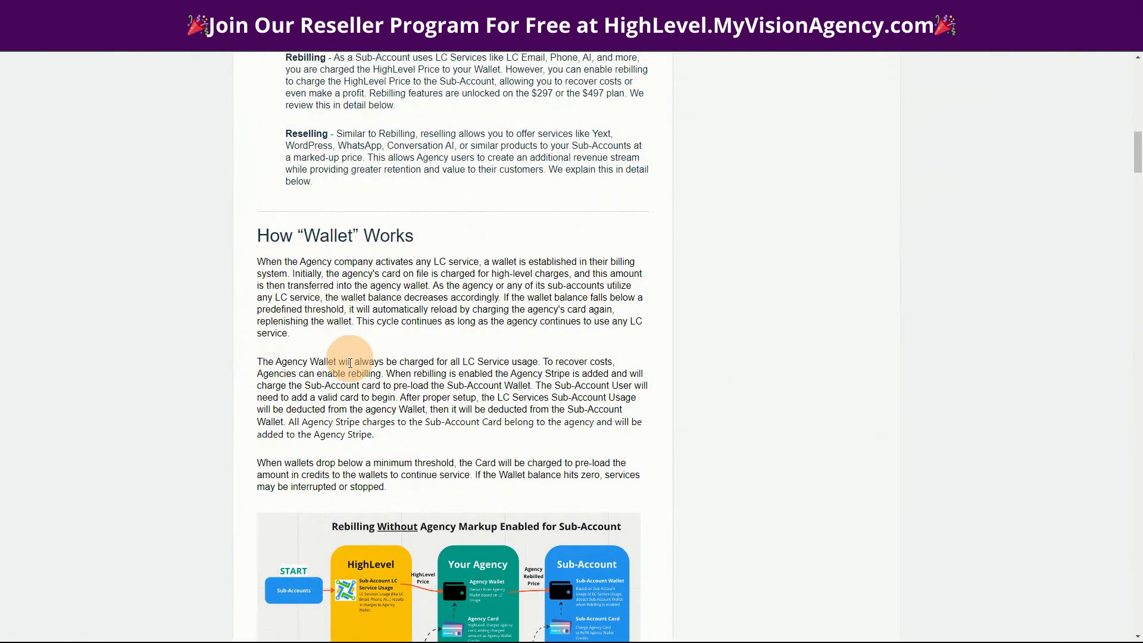
scroll(279, 373, up, 6)
scroll(289, 393, down, 5)
scroll(288, 392, down, 6)
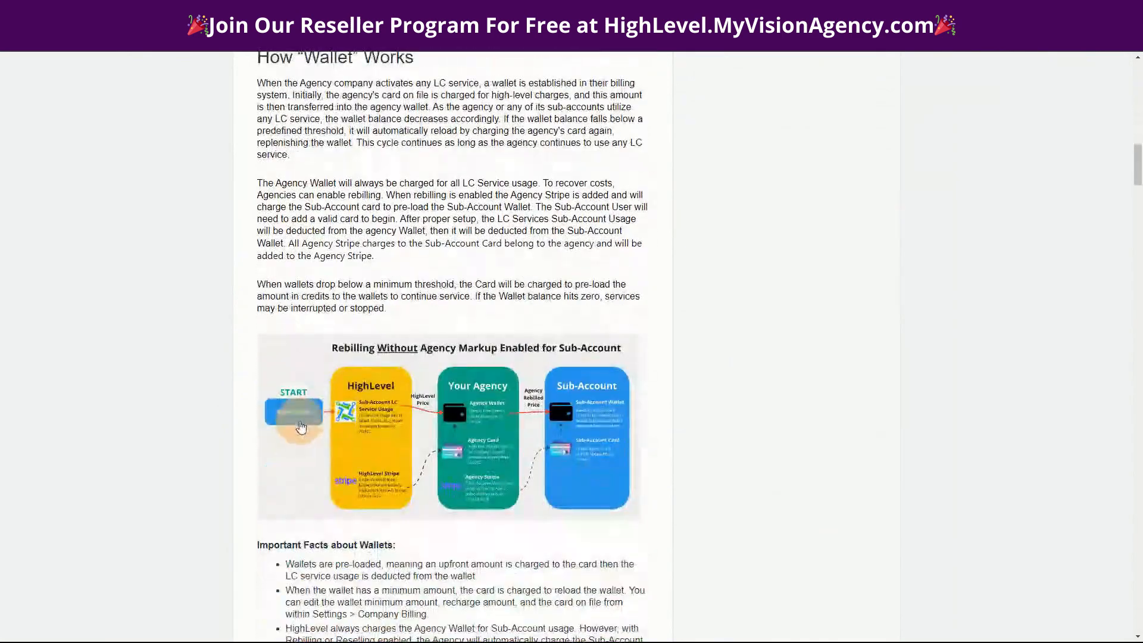
click(395, 384)
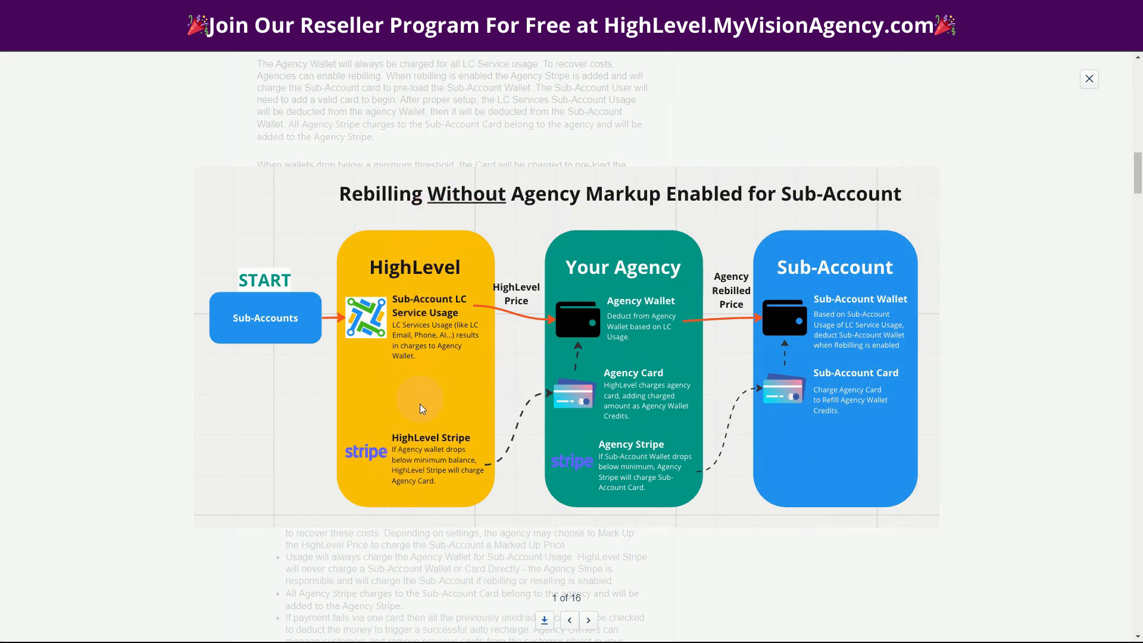
click(1089, 79)
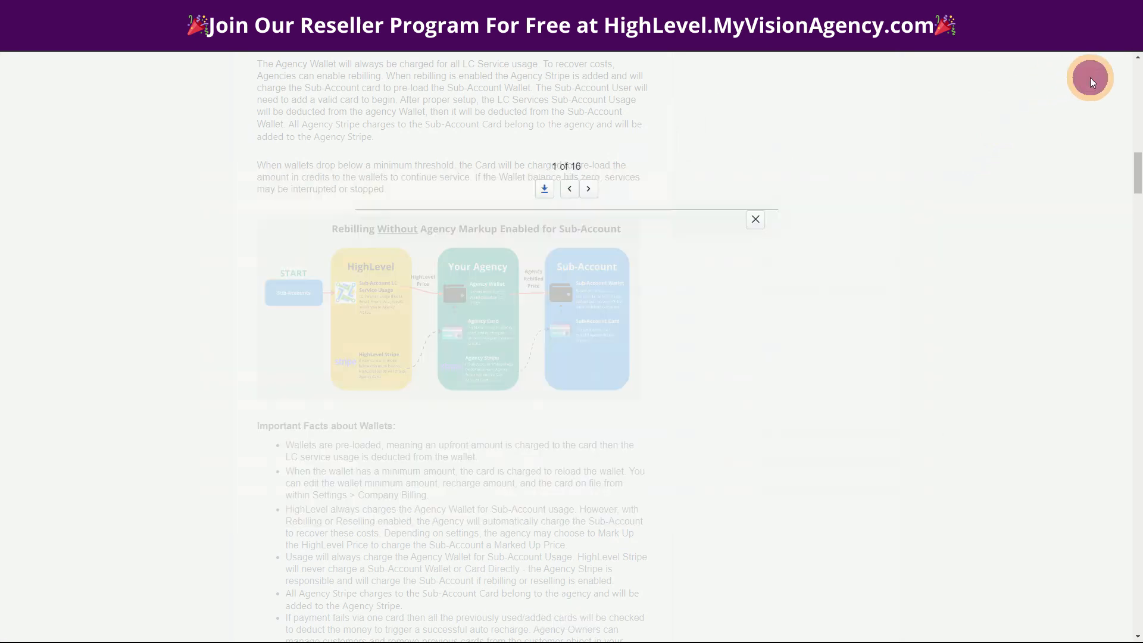
Go through the wallet facts to Scenario 1 and examine the No Rebilling Enabled diagram enlarged.
scroll(732, 434, down, 3)
scroll(715, 434, down, 8)
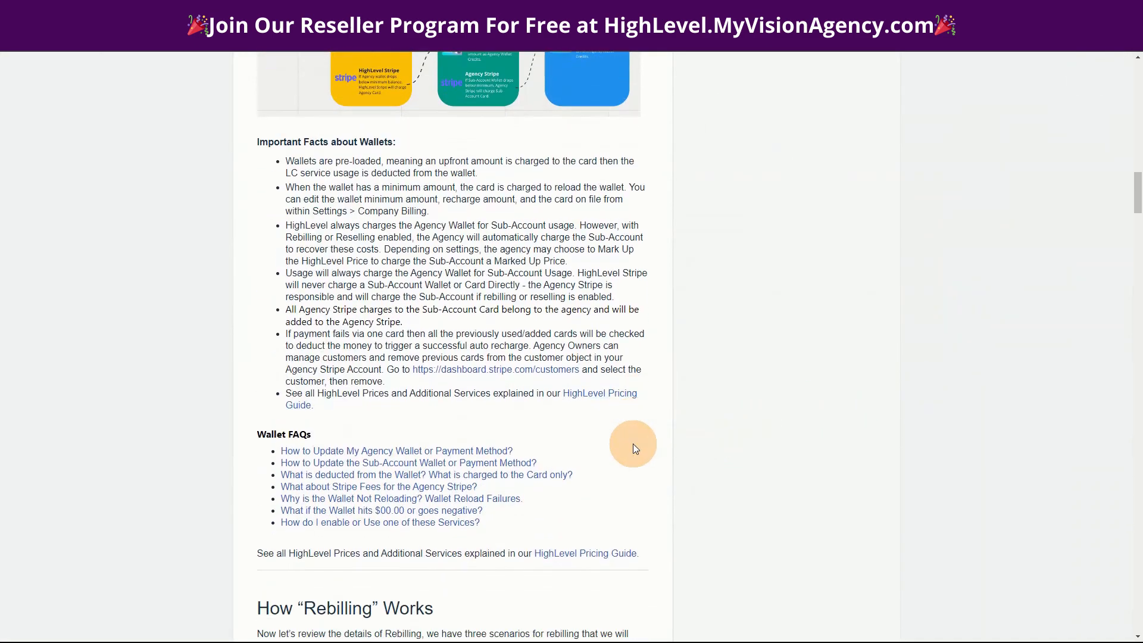
scroll(663, 443, down, 4)
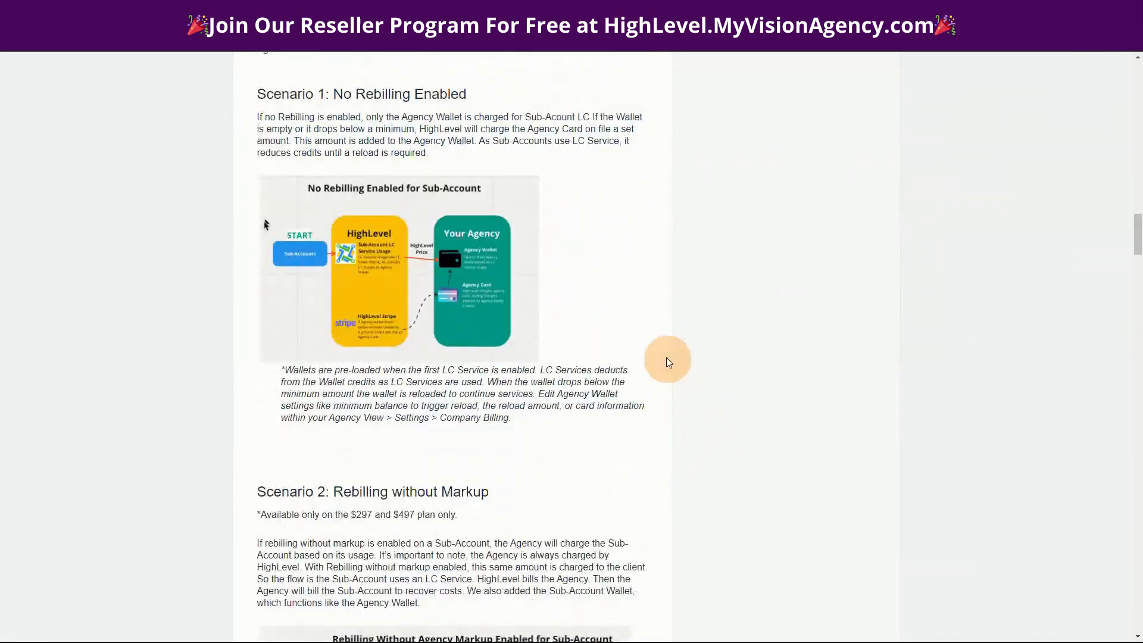
scroll(685, 335, down, 1)
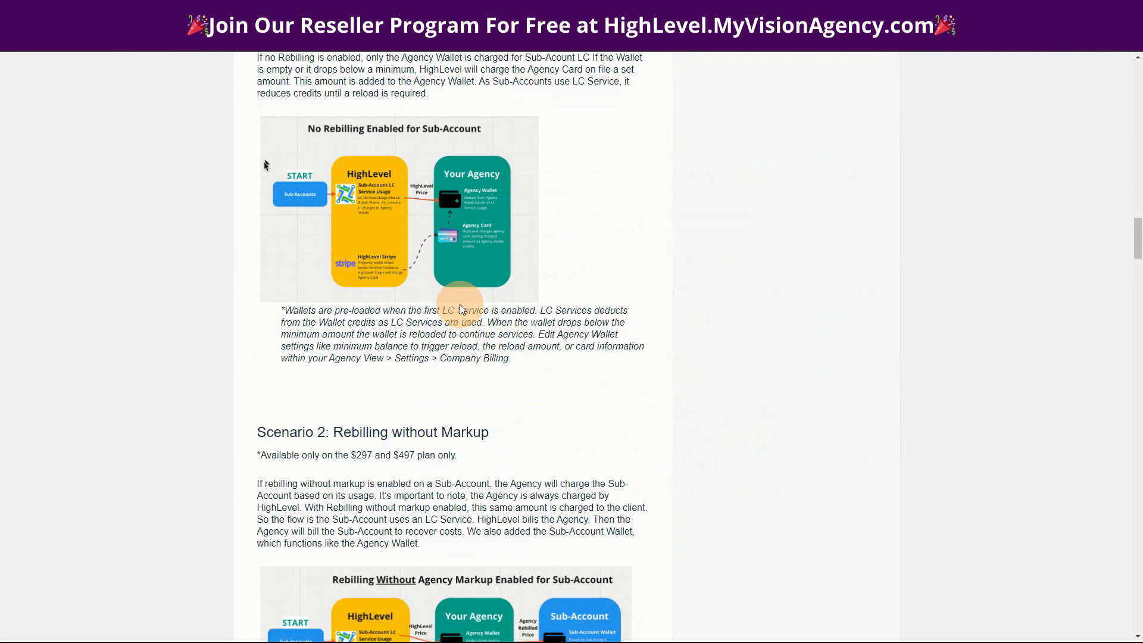
click(388, 200)
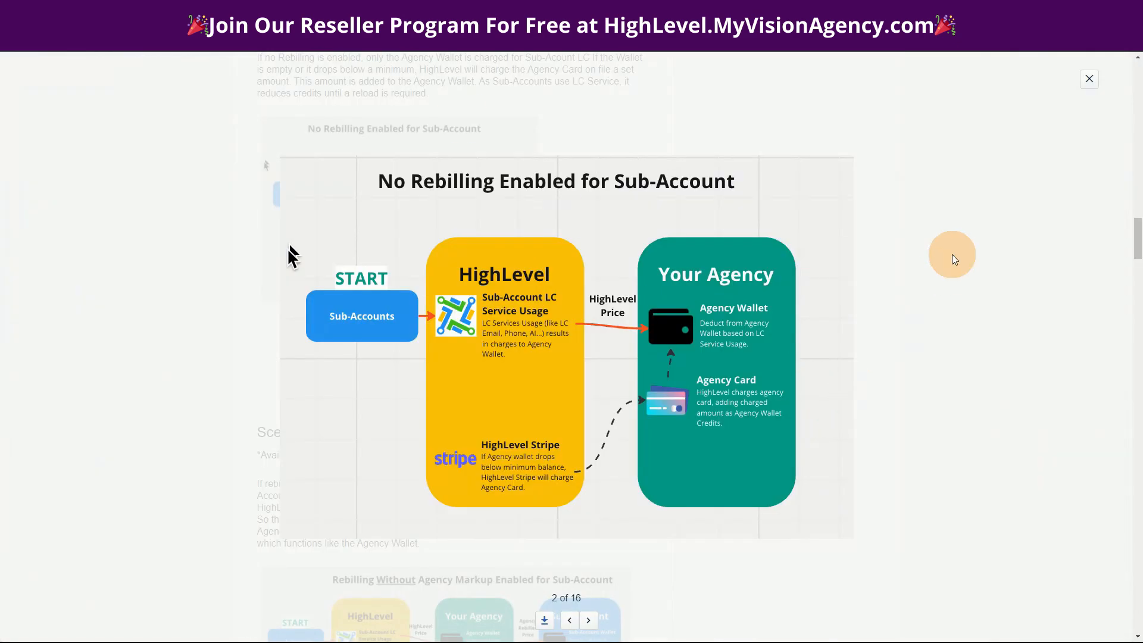
click(952, 255)
Examine the enlarged Scenario 2 diagram for rebilling without markup and close it.
scroll(845, 458, down, 5)
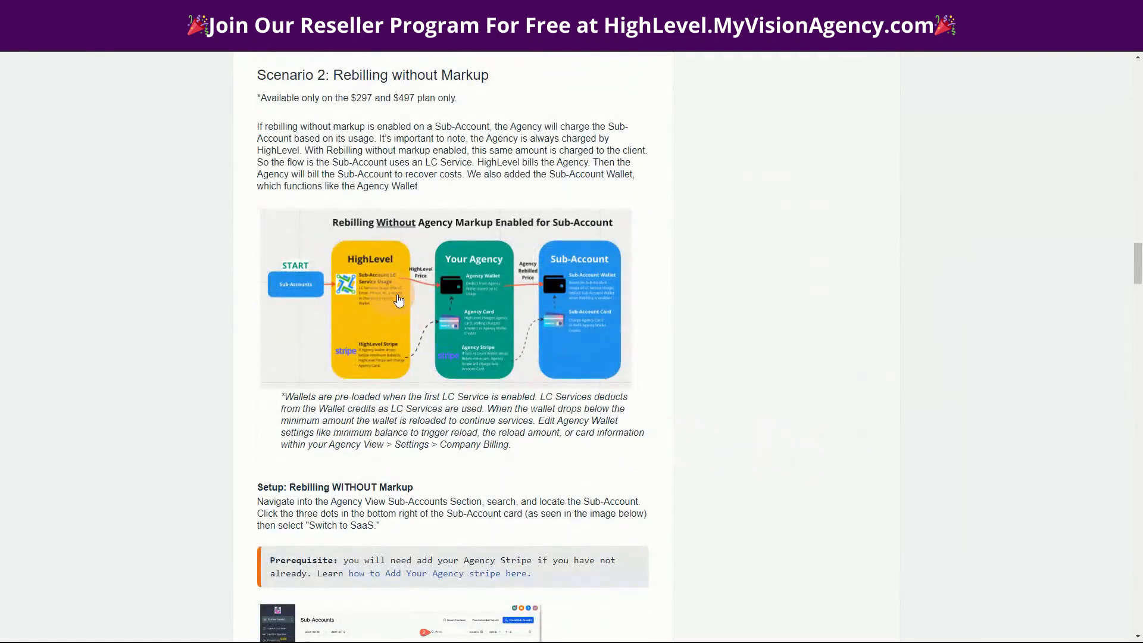
click(398, 301)
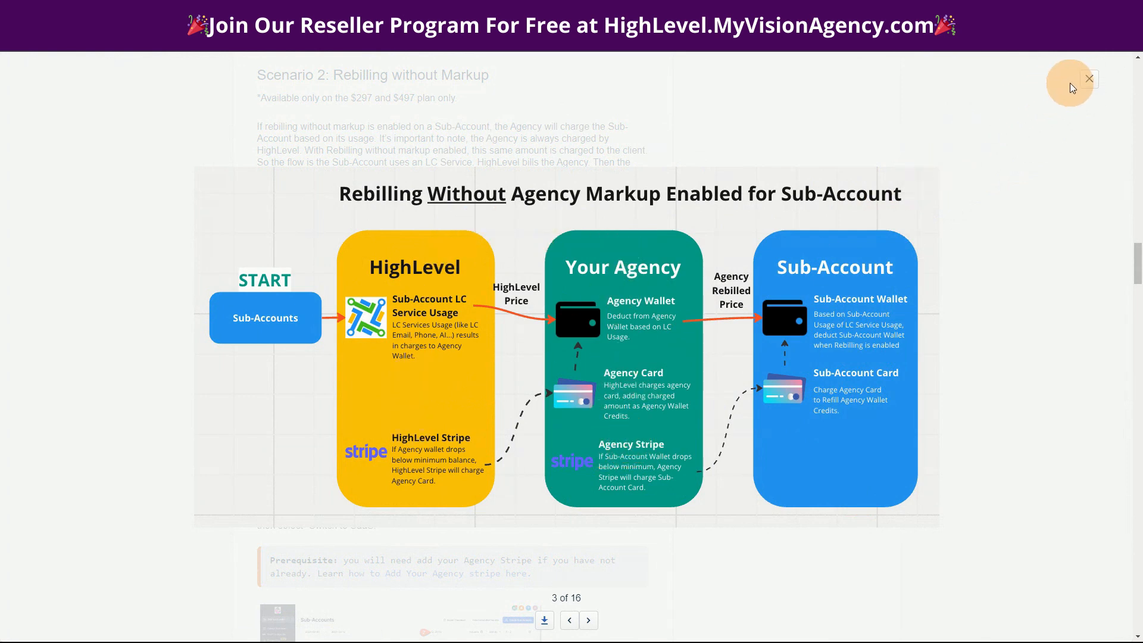
click(1088, 78)
Review the setup for rebilling without markup and enlarge the Scenario 3 diagram on rebilling with agency markup.
scroll(773, 450, down, 15)
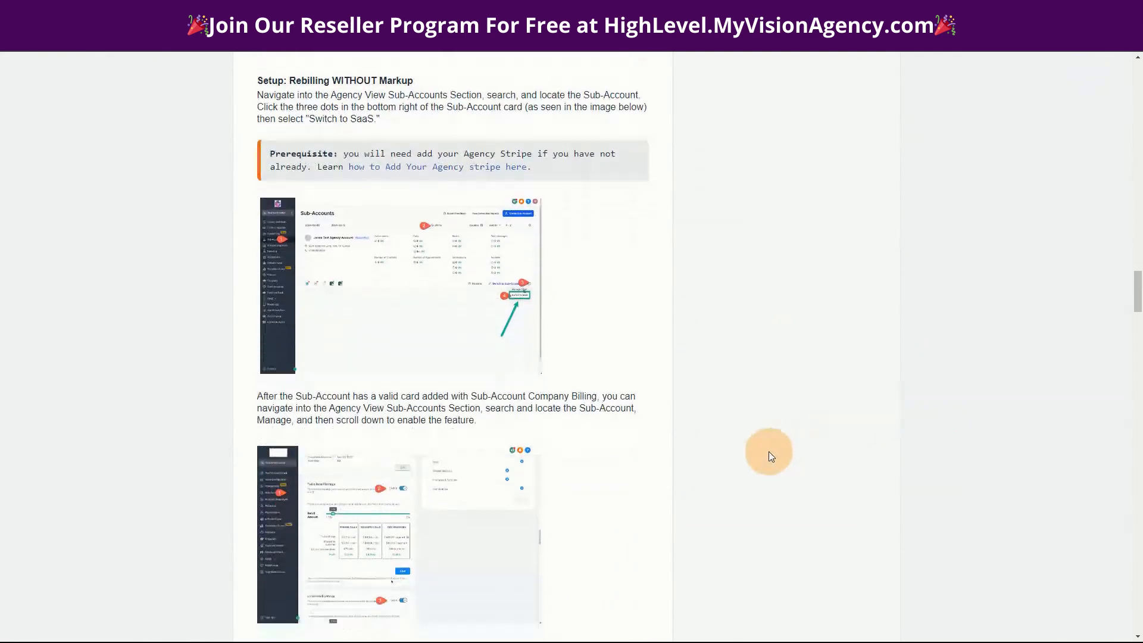
scroll(730, 454, down, 2)
scroll(672, 404, up, 10)
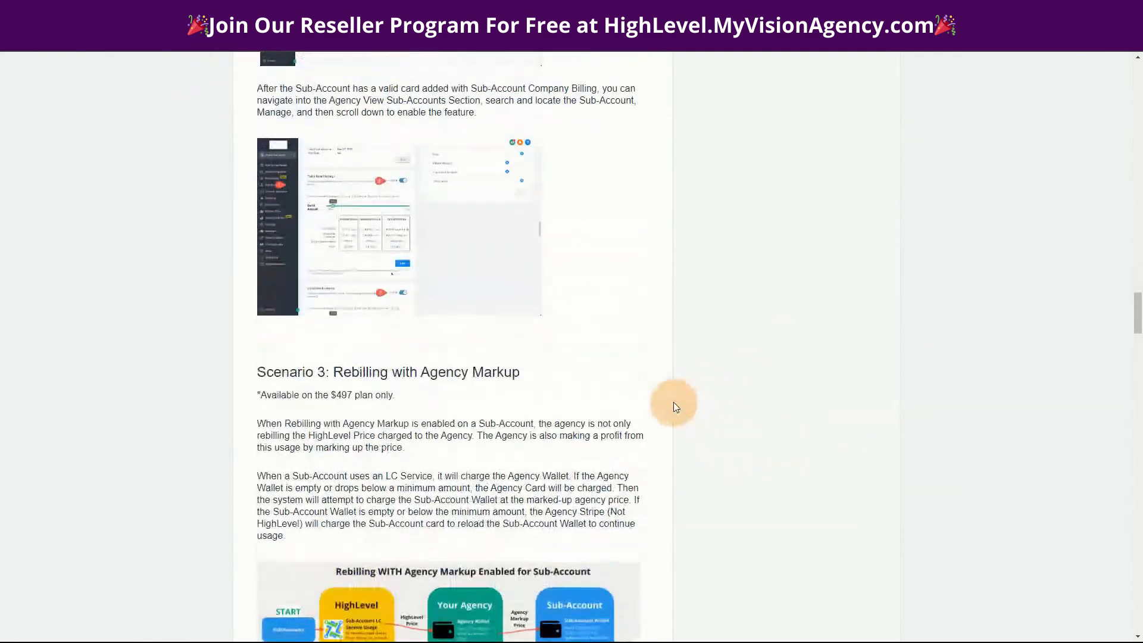
scroll(574, 365, down, 7)
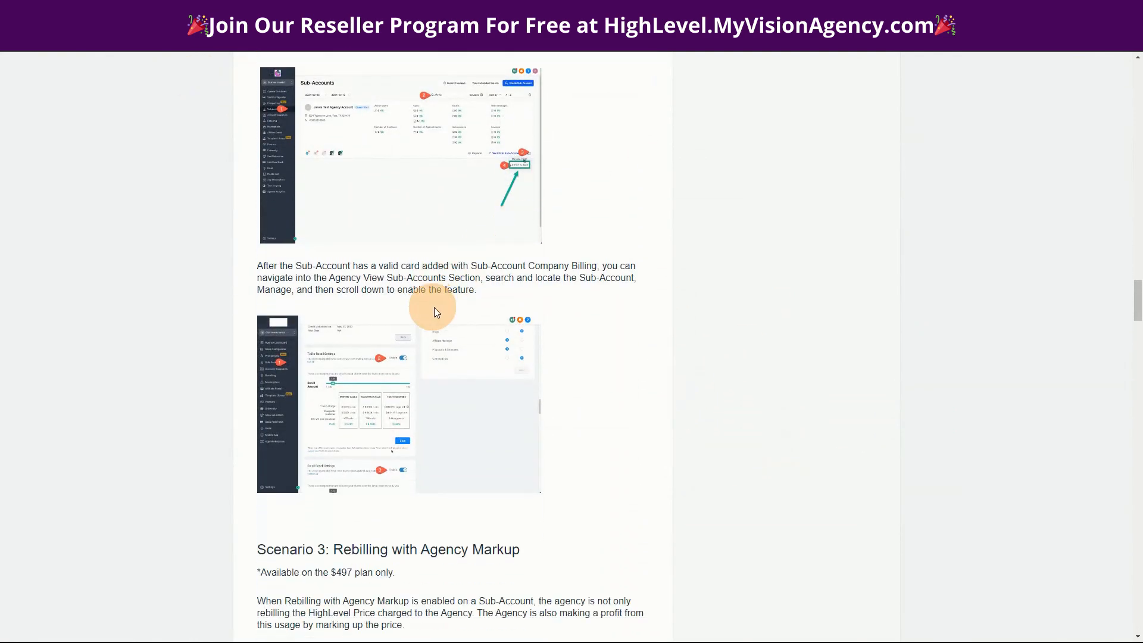
scroll(832, 404, down, 4)
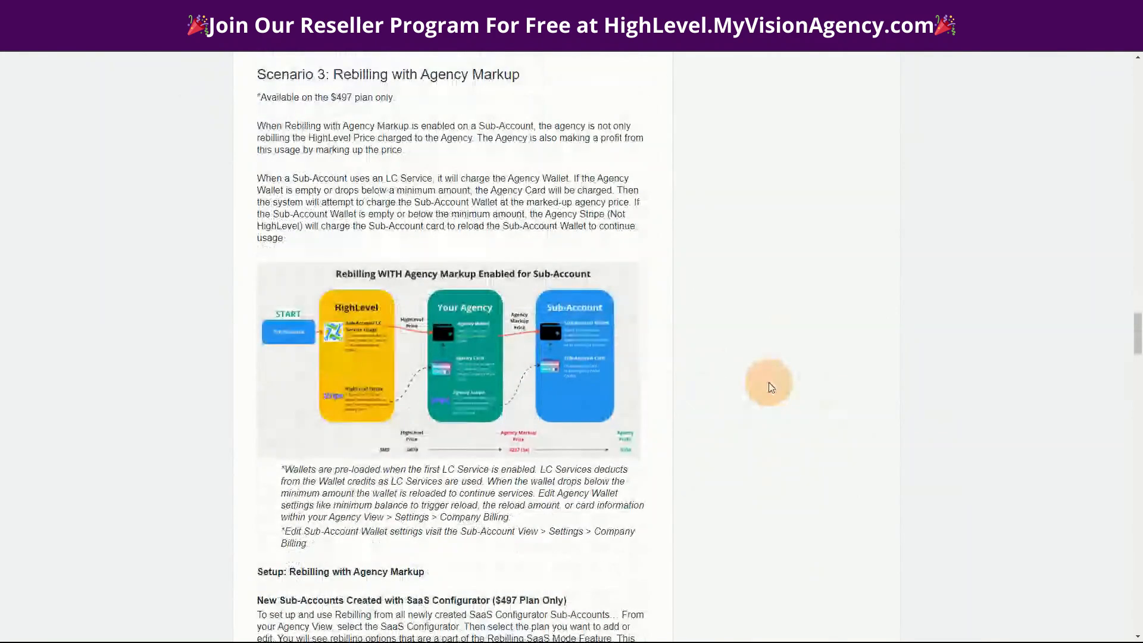
click(470, 381)
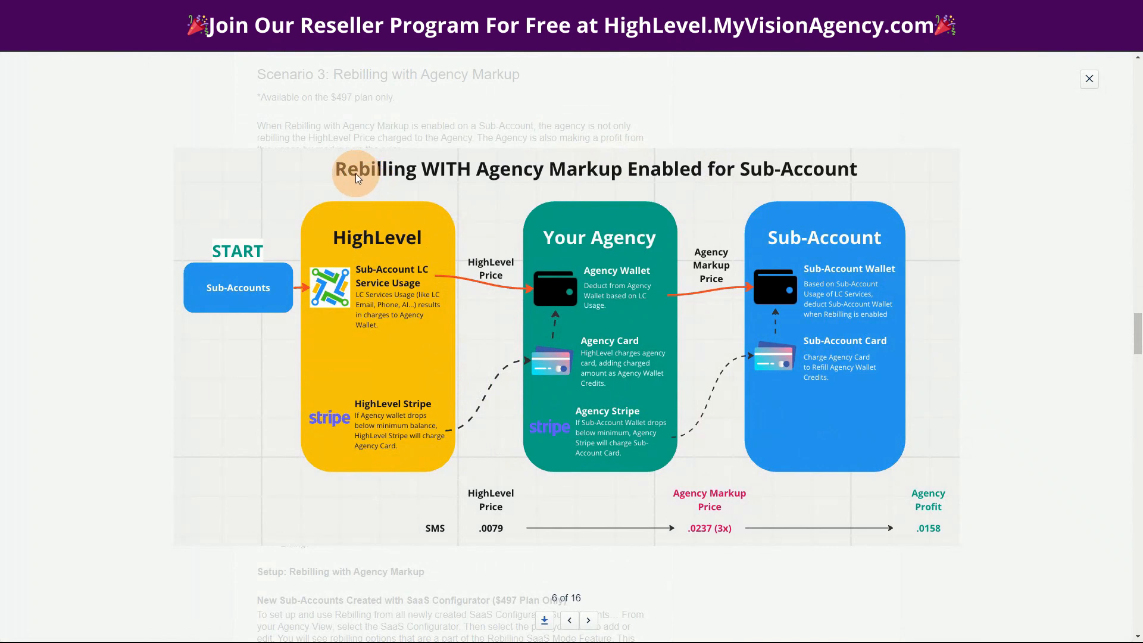
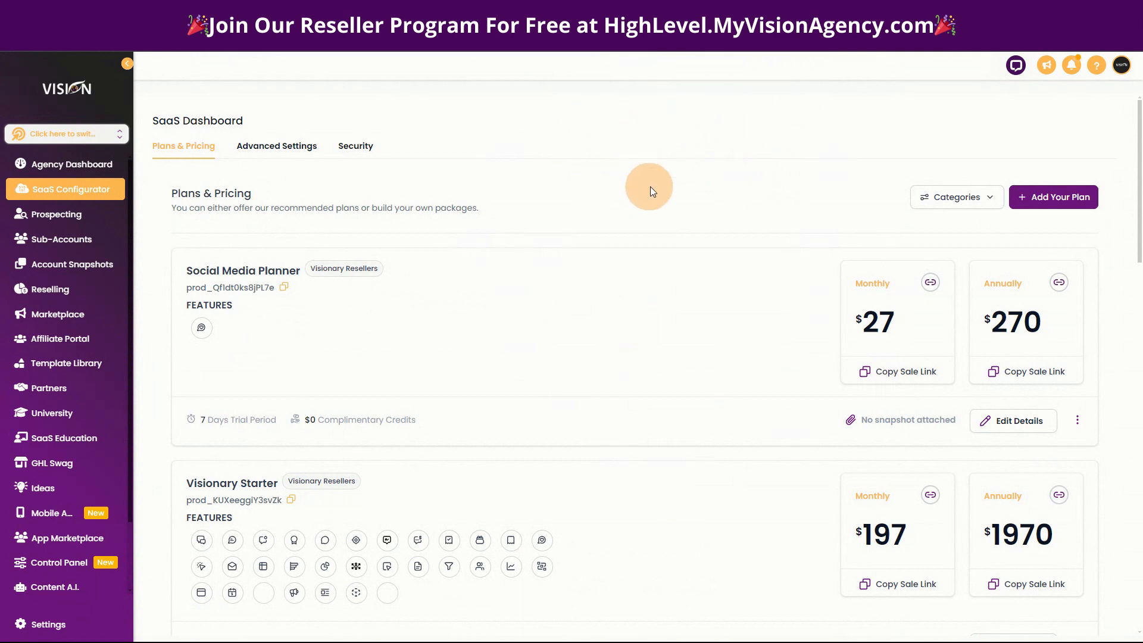
Start a new SaaS plan named "Test" with the description "test plan" and continue to the category stage.
click(1055, 197)
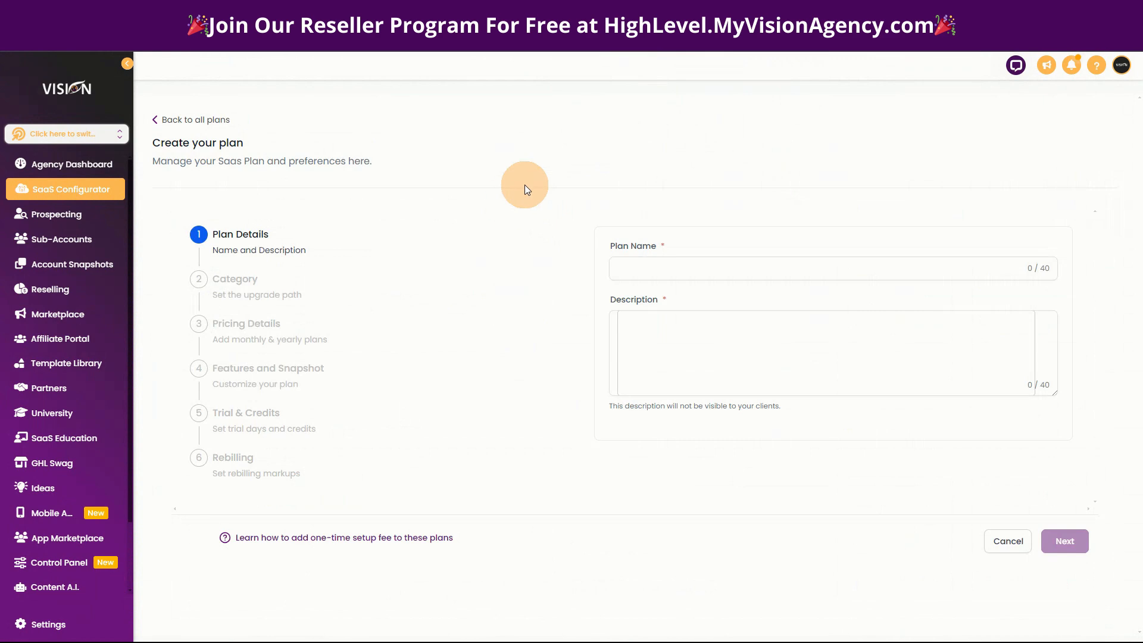
click(660, 267)
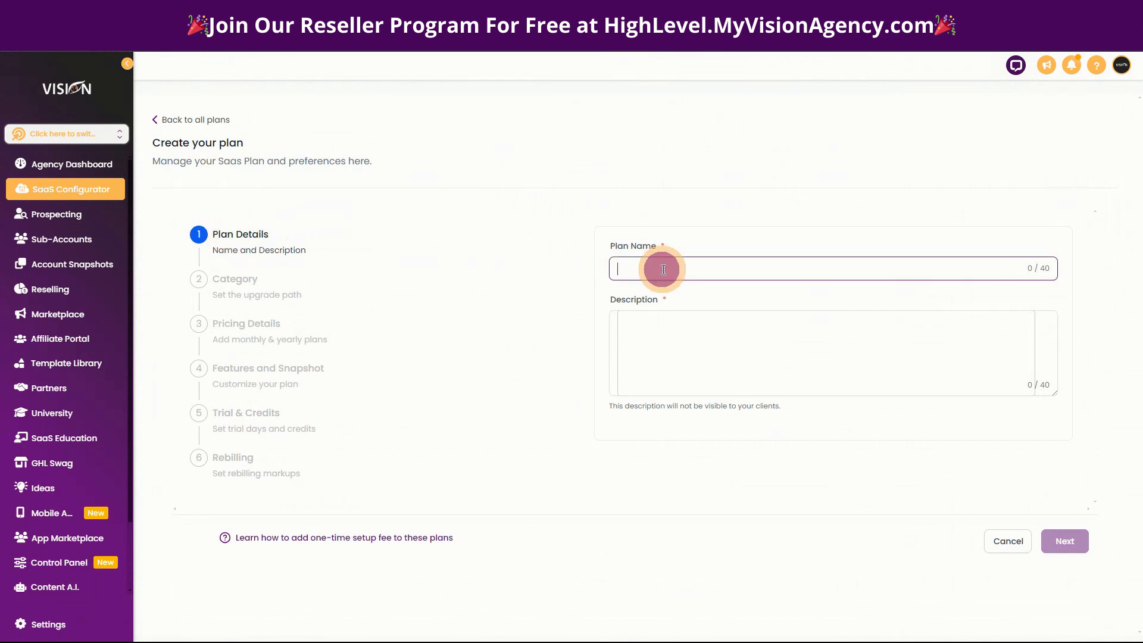
text(Test)
click(655, 327)
text(tes)
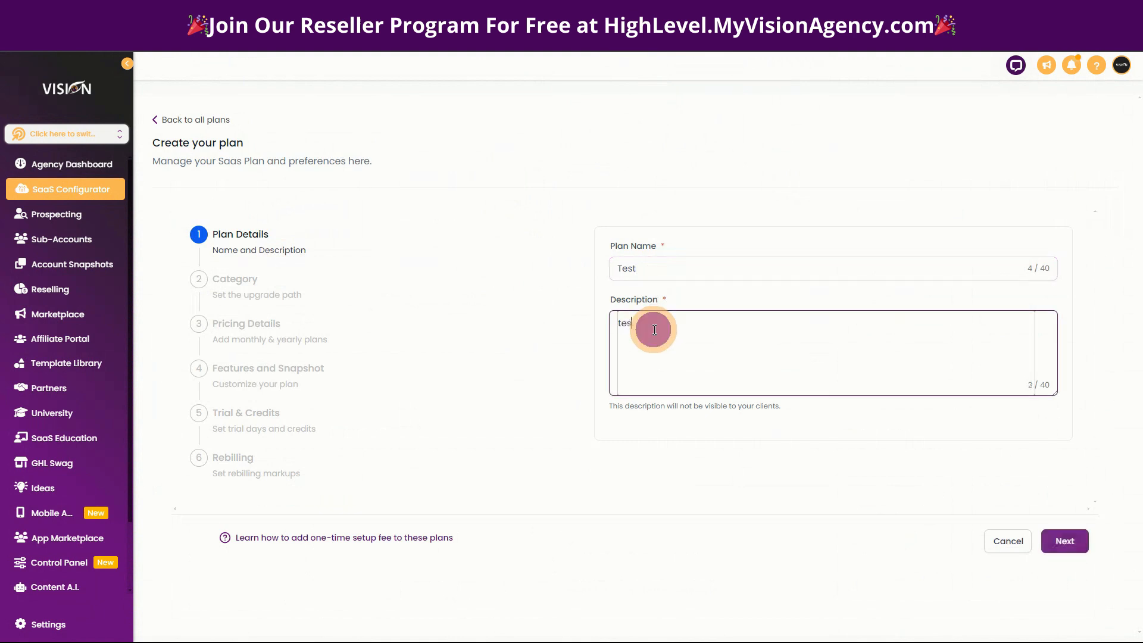
text(t plan)
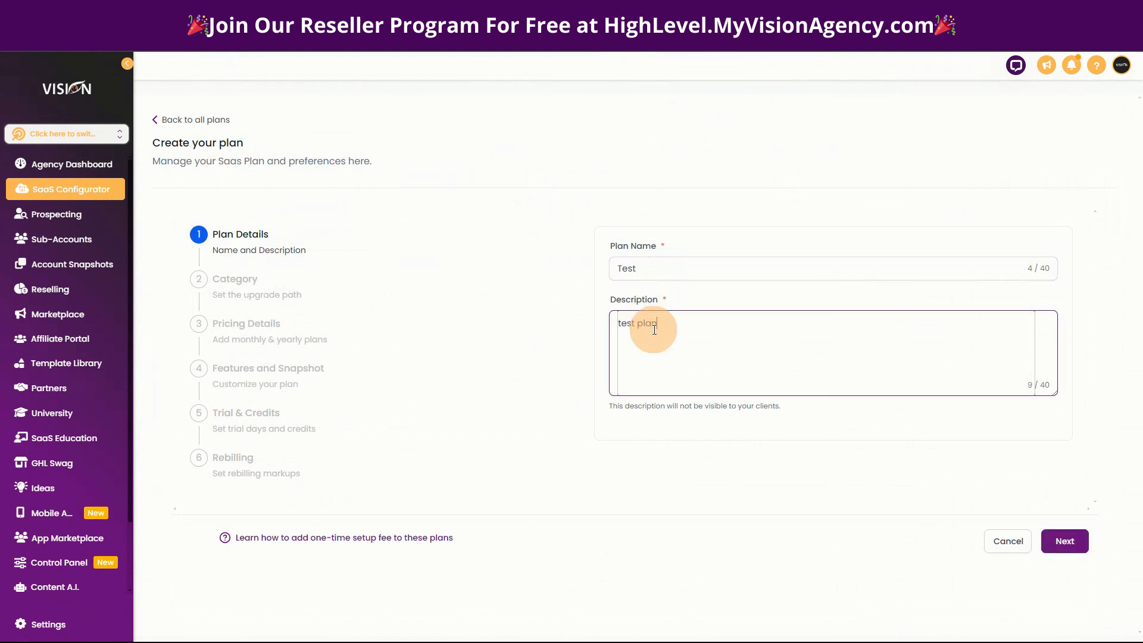
click(1061, 542)
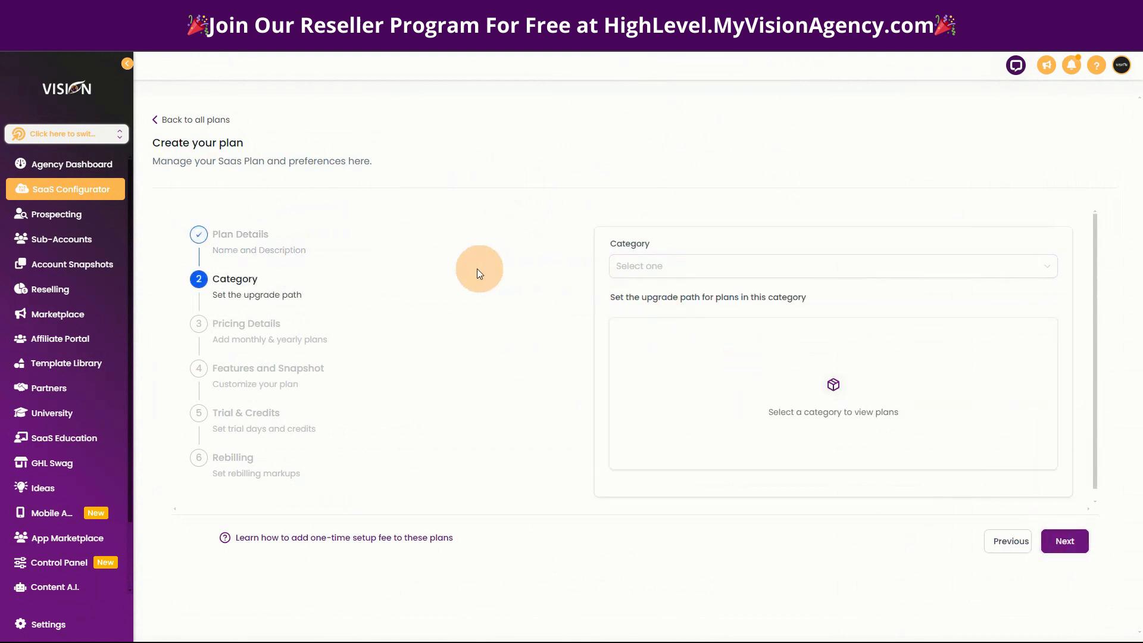
click(695, 274)
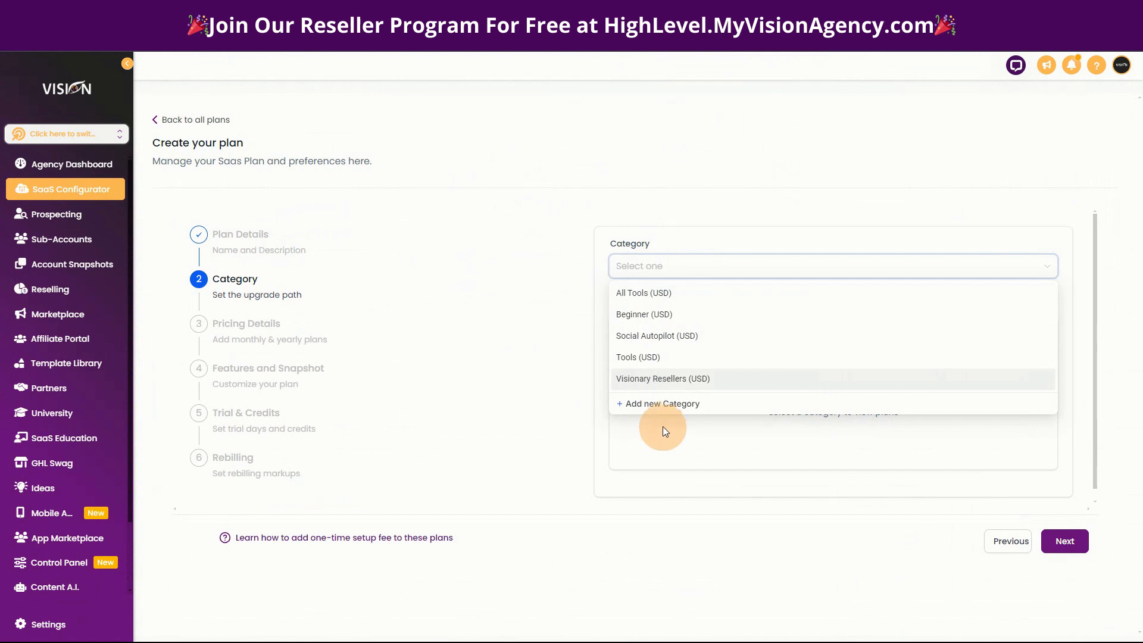
click(666, 405)
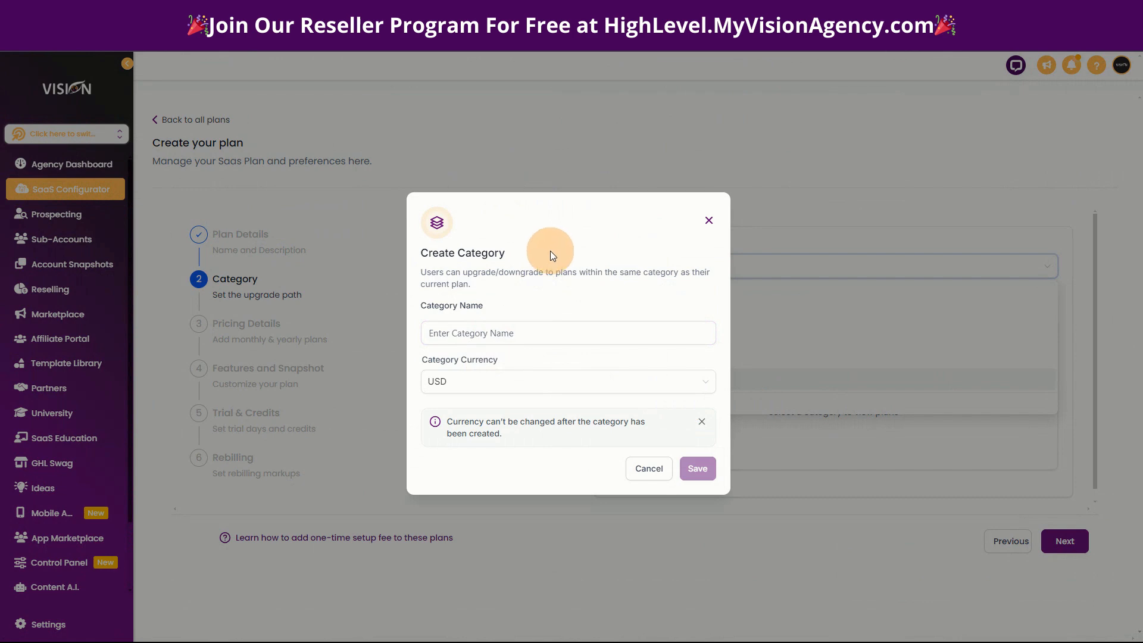
click(481, 334)
click(708, 219)
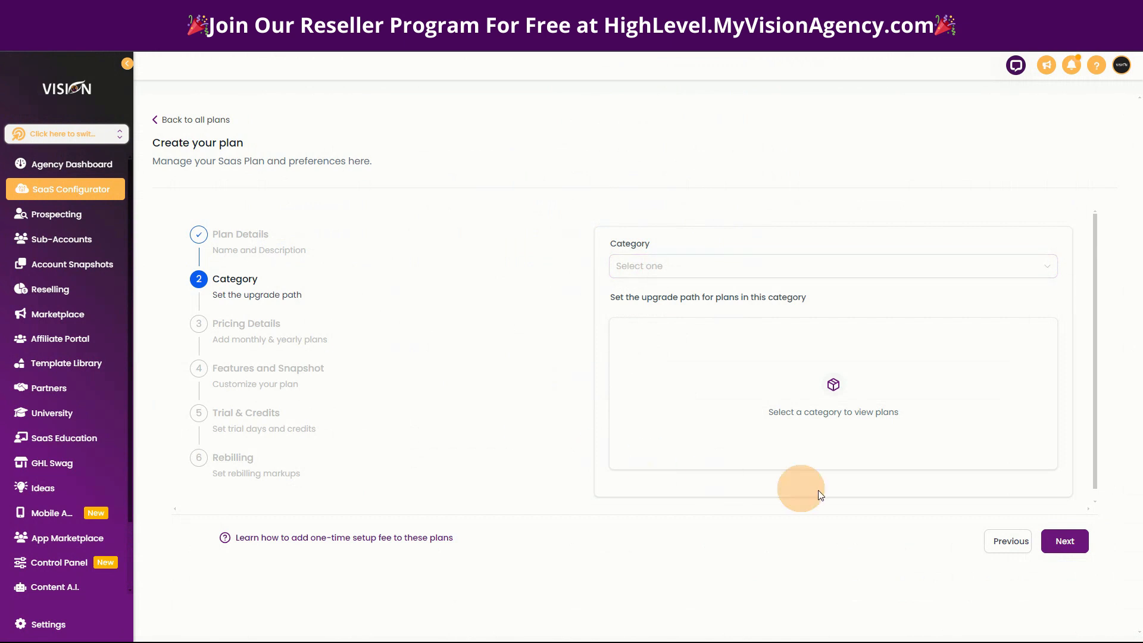
click(1061, 546)
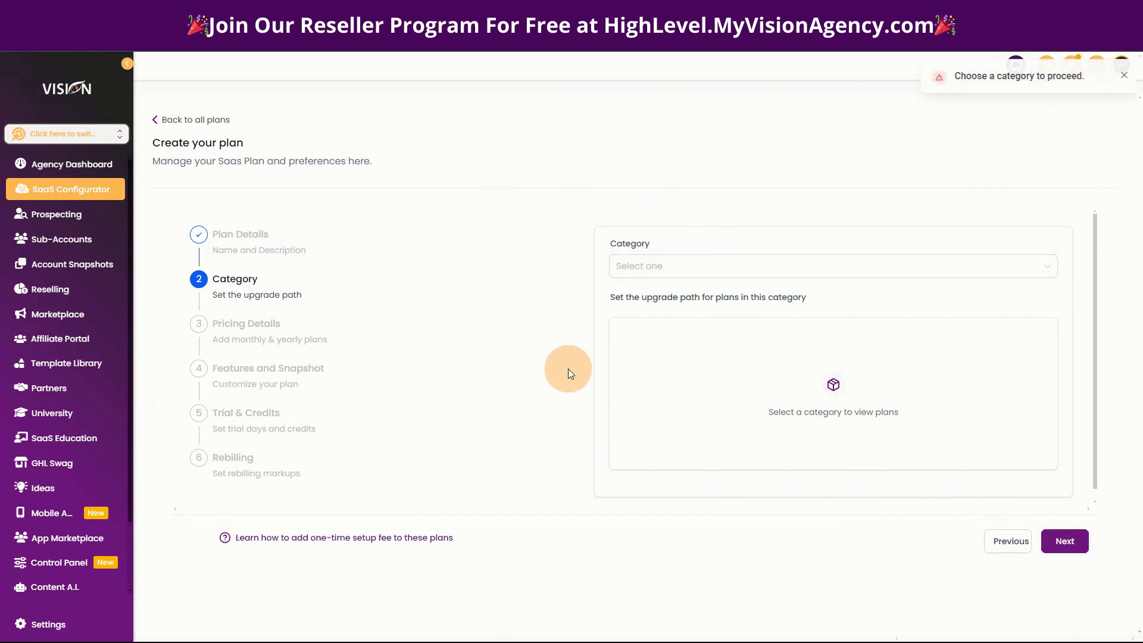
Create a plan category named "Test" in USD, assign the plan to it and continue to the pricing details.
click(697, 258)
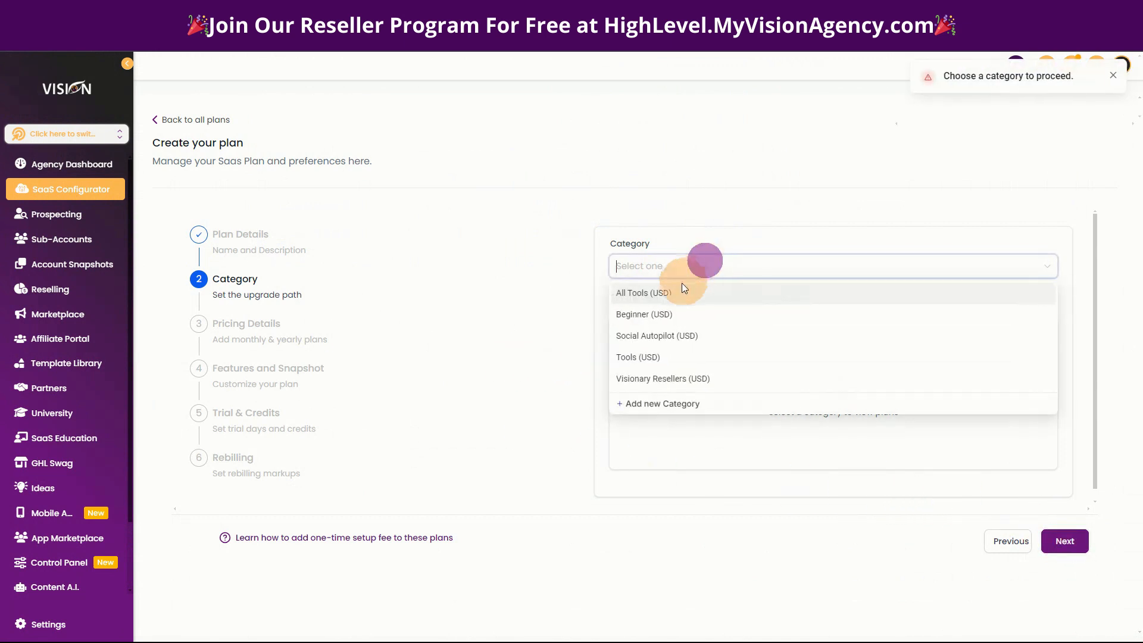
click(659, 406)
click(516, 333)
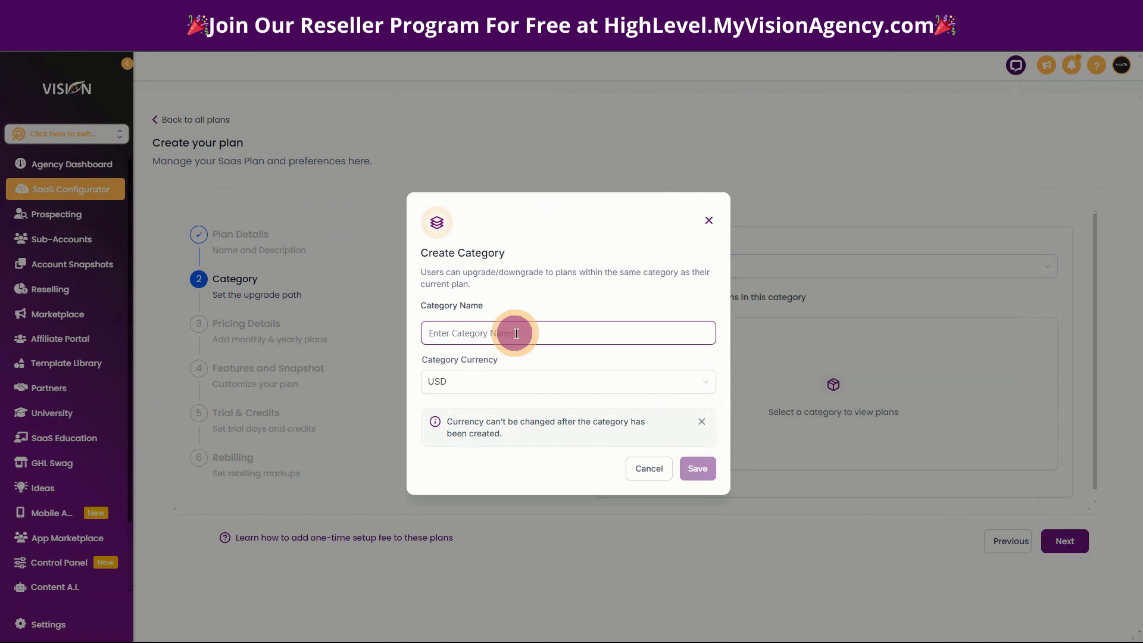
text(Test)
click(697, 468)
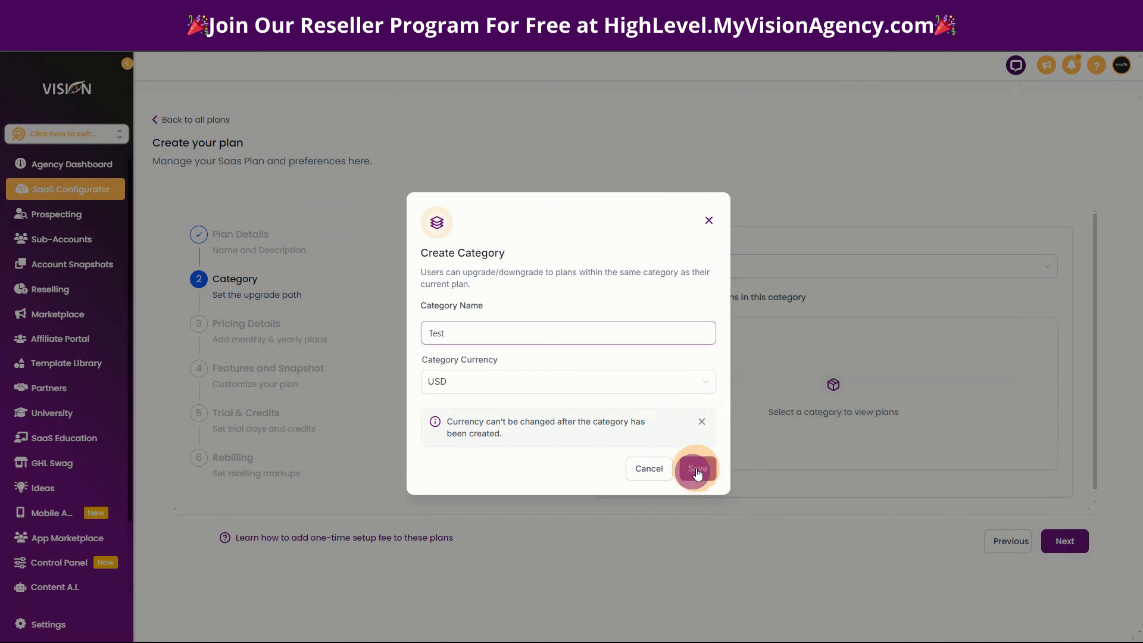
click(637, 265)
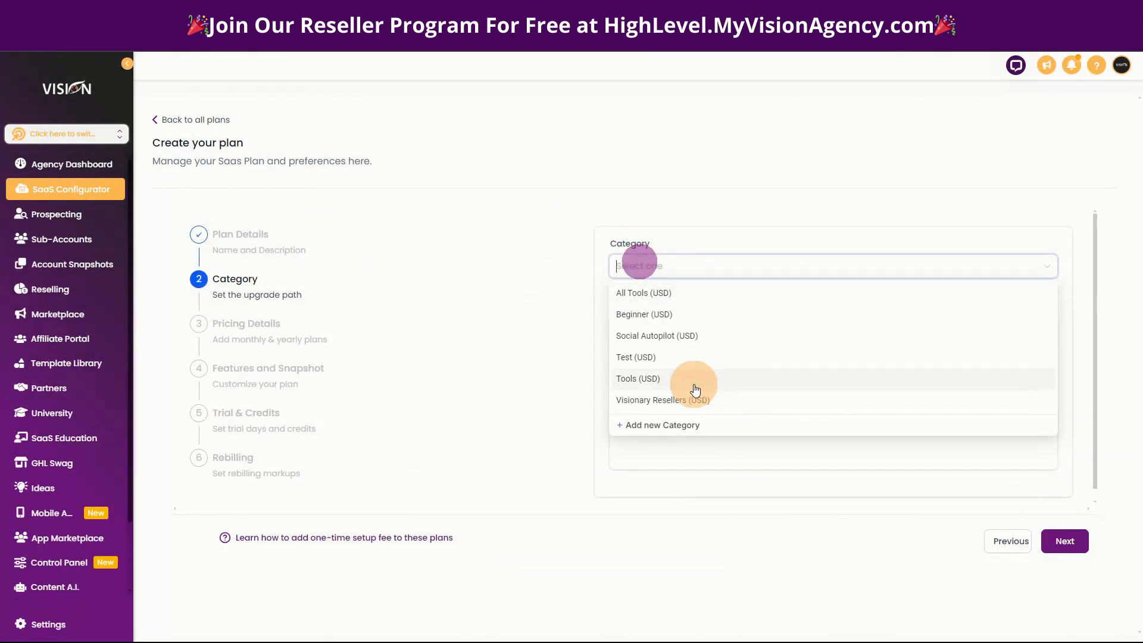
click(643, 358)
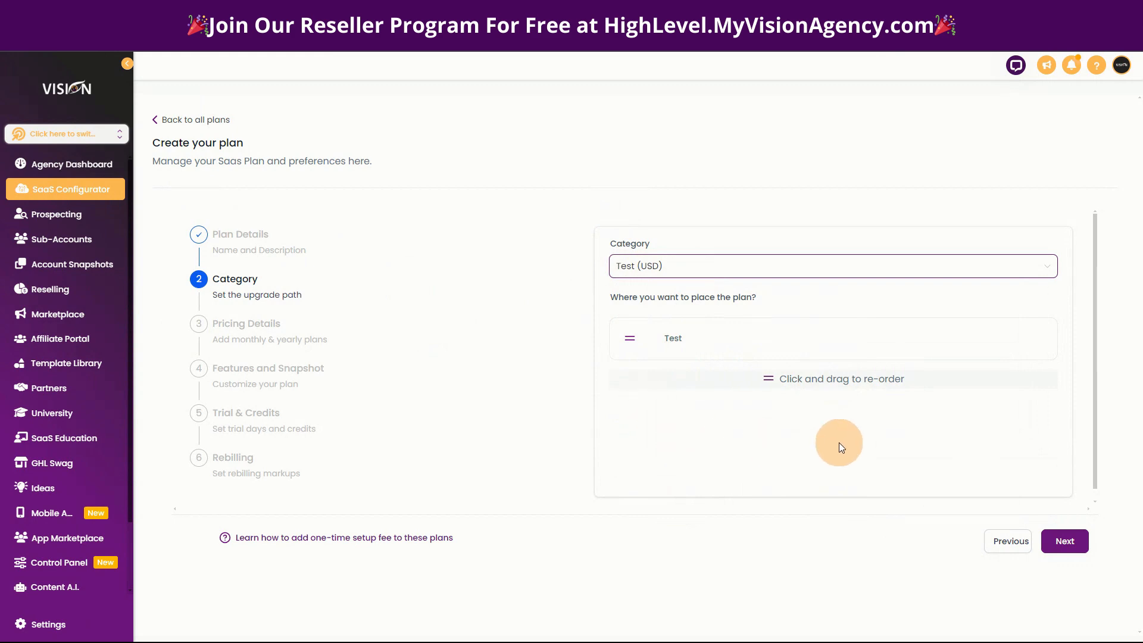
click(1071, 539)
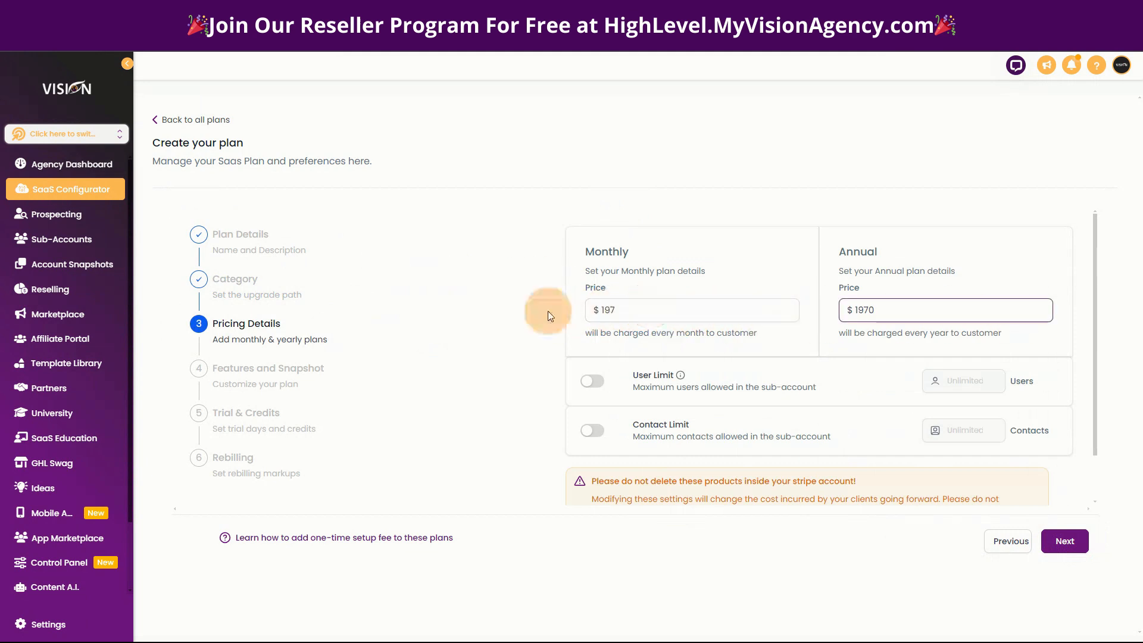
click(639, 314)
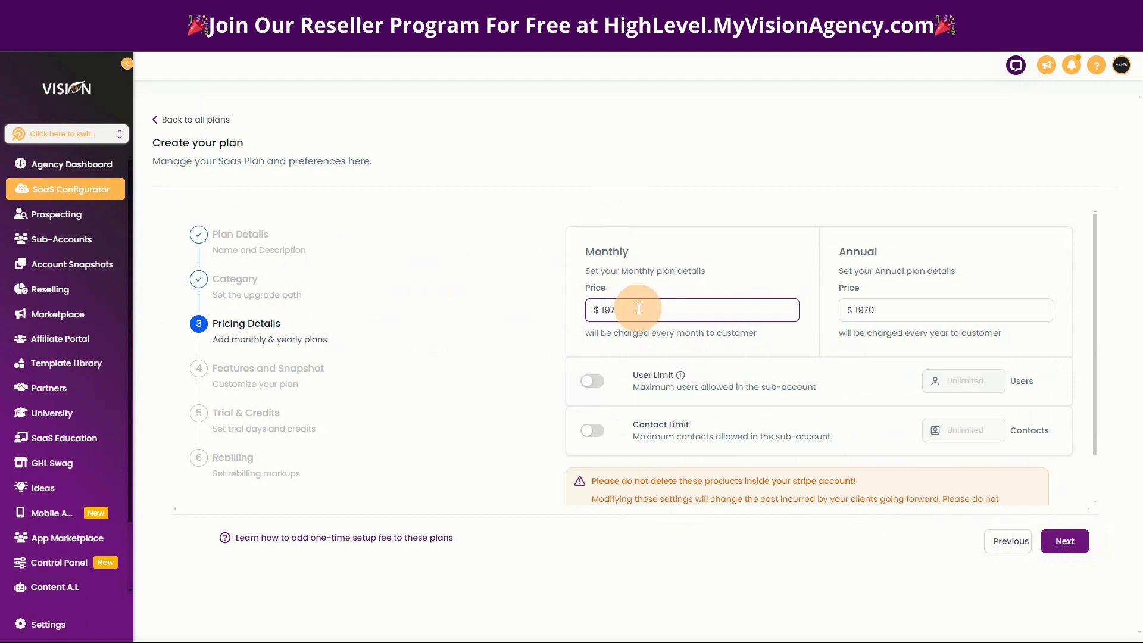
click(619, 220)
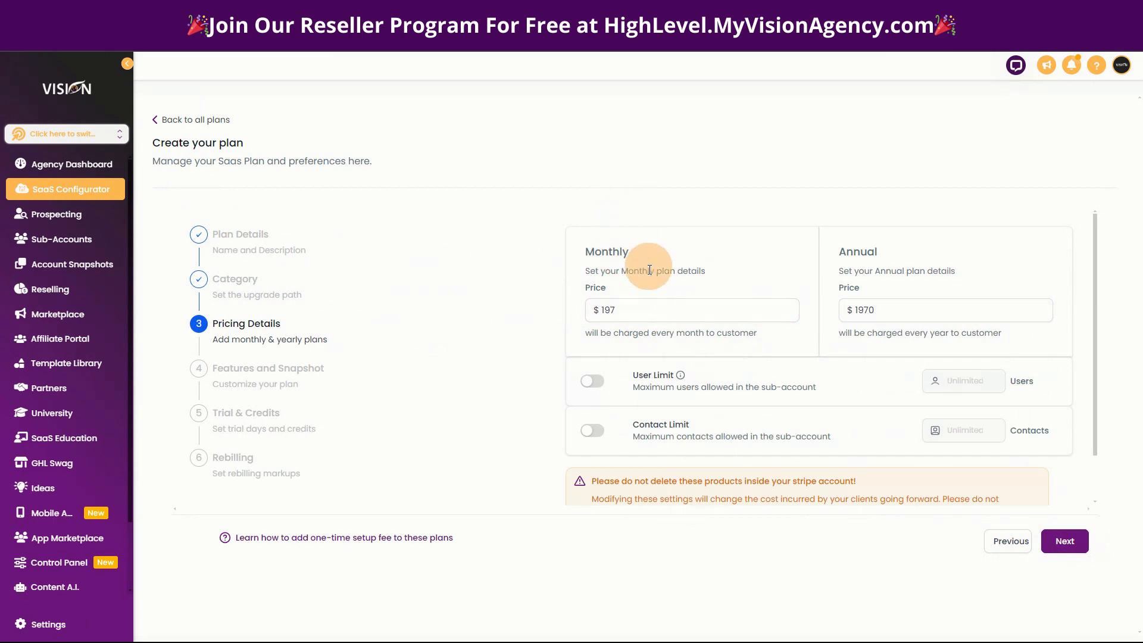
click(646, 315)
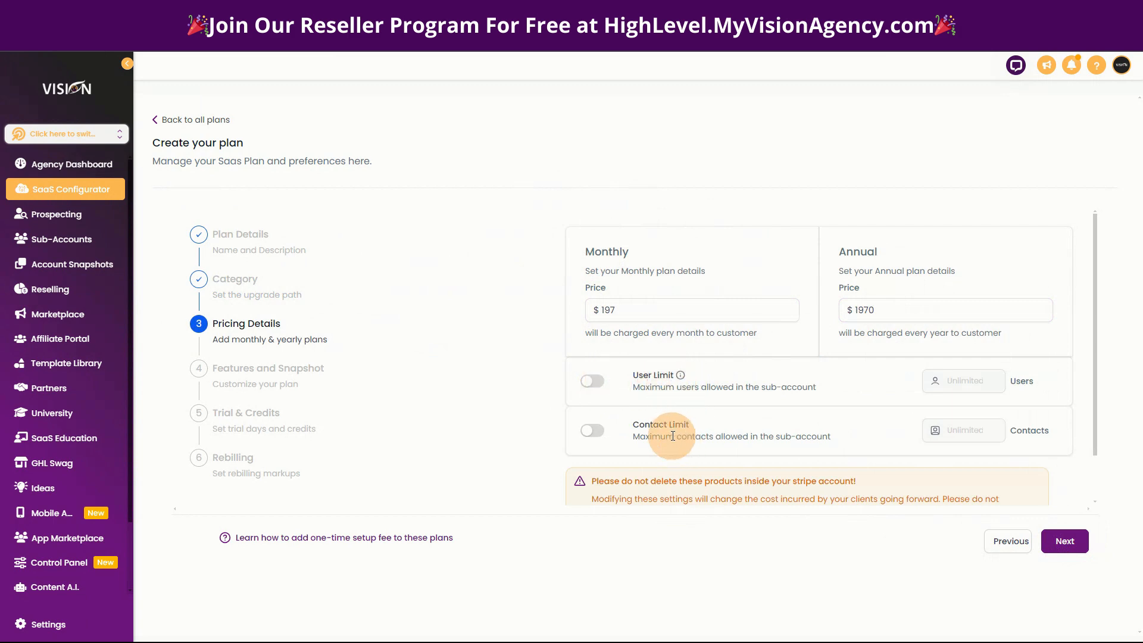
Enable the plan's limits with 50 users and 5000 contacts, then continue to the features stage.
click(597, 383)
click(592, 431)
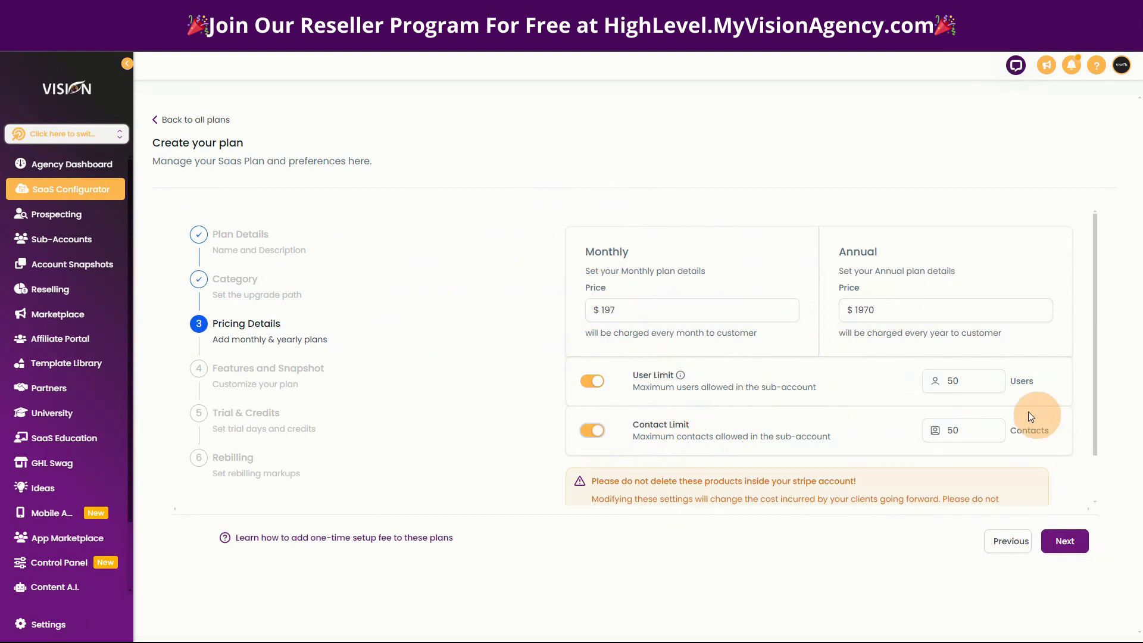
click(961, 381)
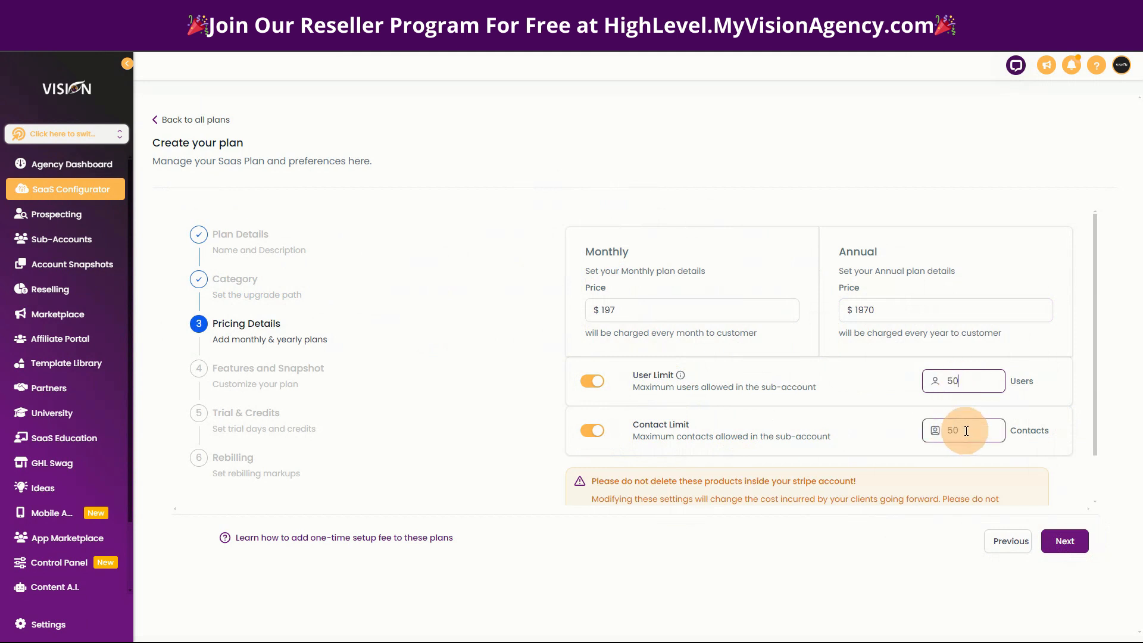
click(966, 431)
text(000)
scroll(1029, 485, down, 1)
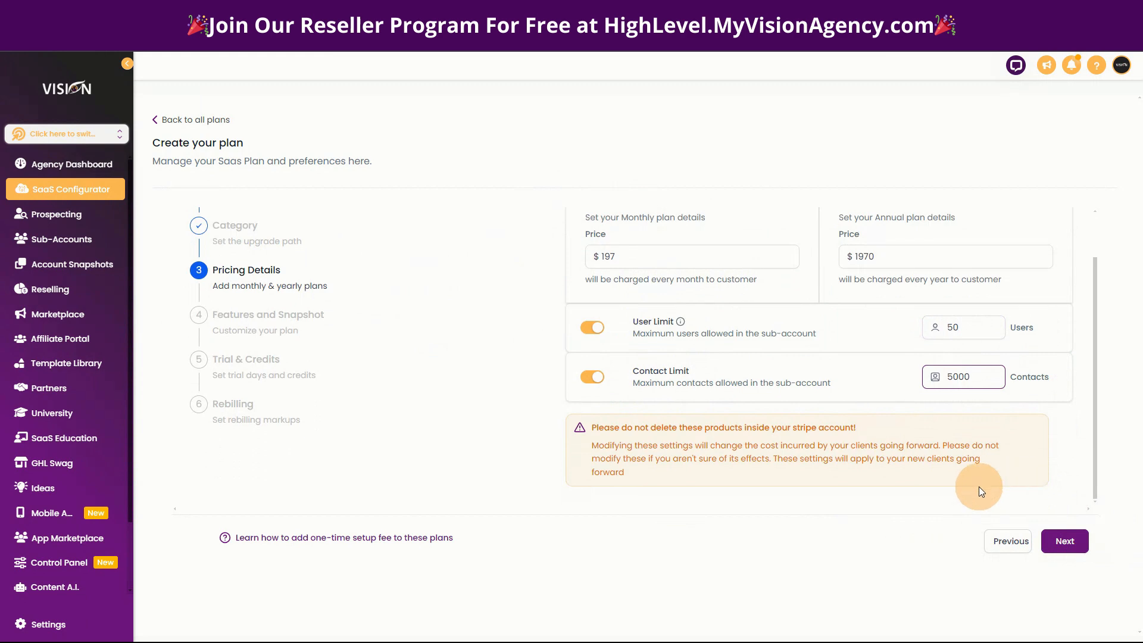
click(1064, 541)
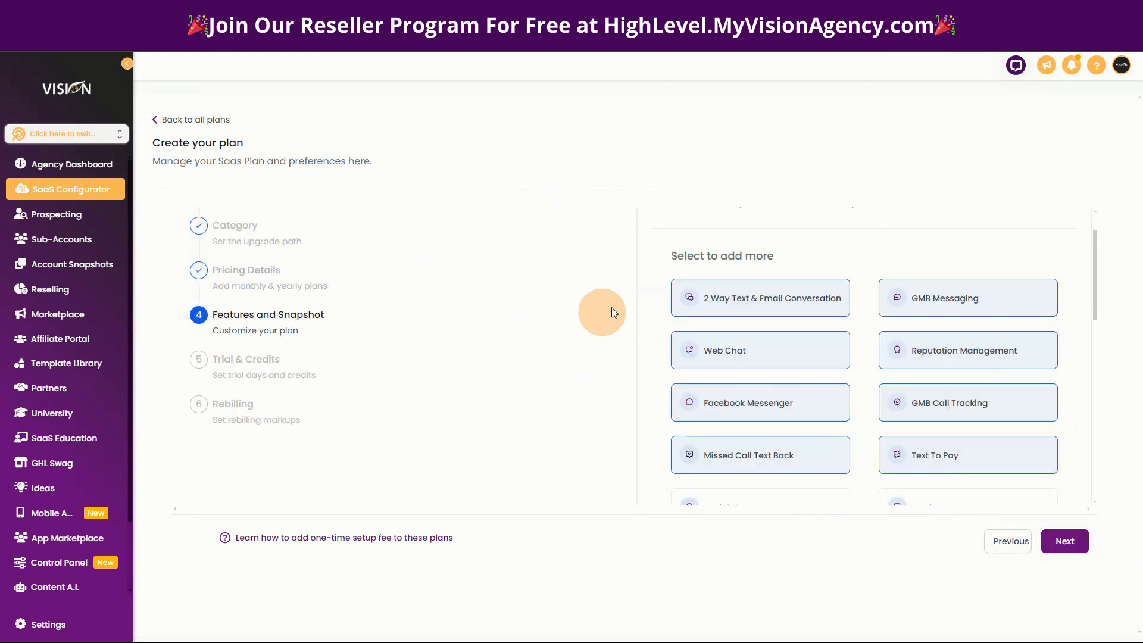
Add the Invoice, Social Planner, CRM and Email Marketing features to the plan.
scroll(857, 256, down, 3)
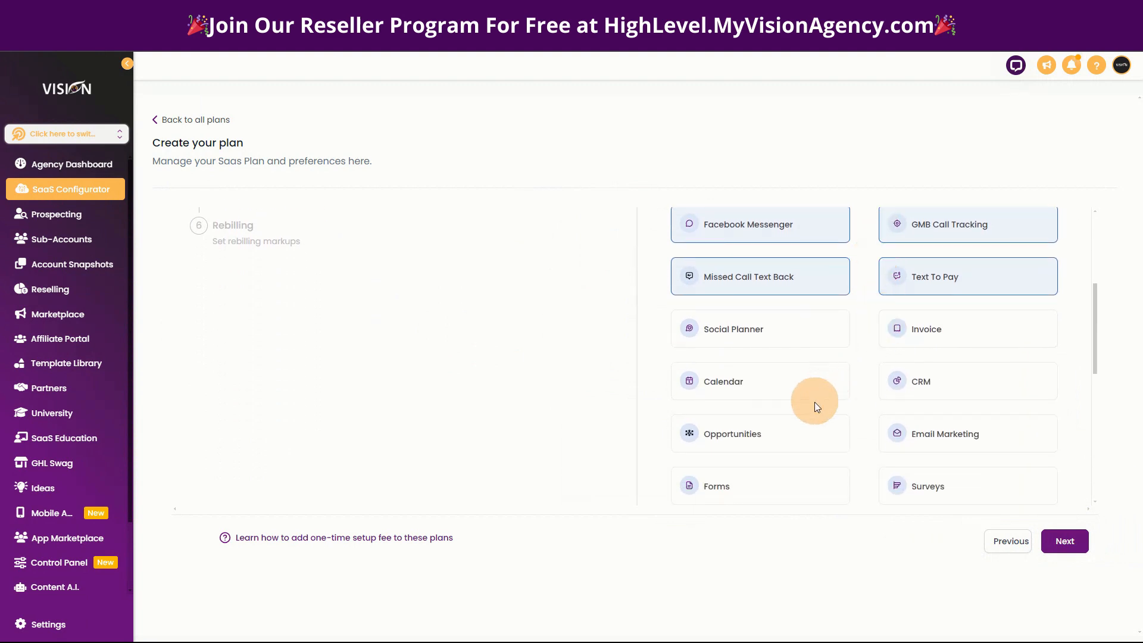
scroll(862, 434, up, 4)
scroll(855, 337, down, 2)
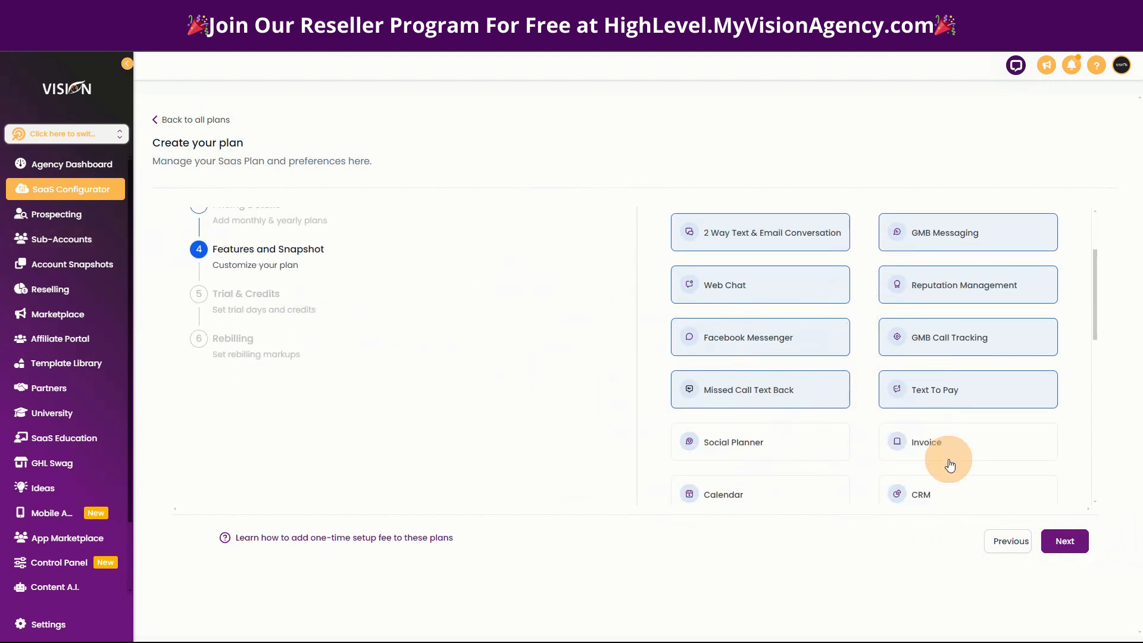
scroll(869, 425, up, 2)
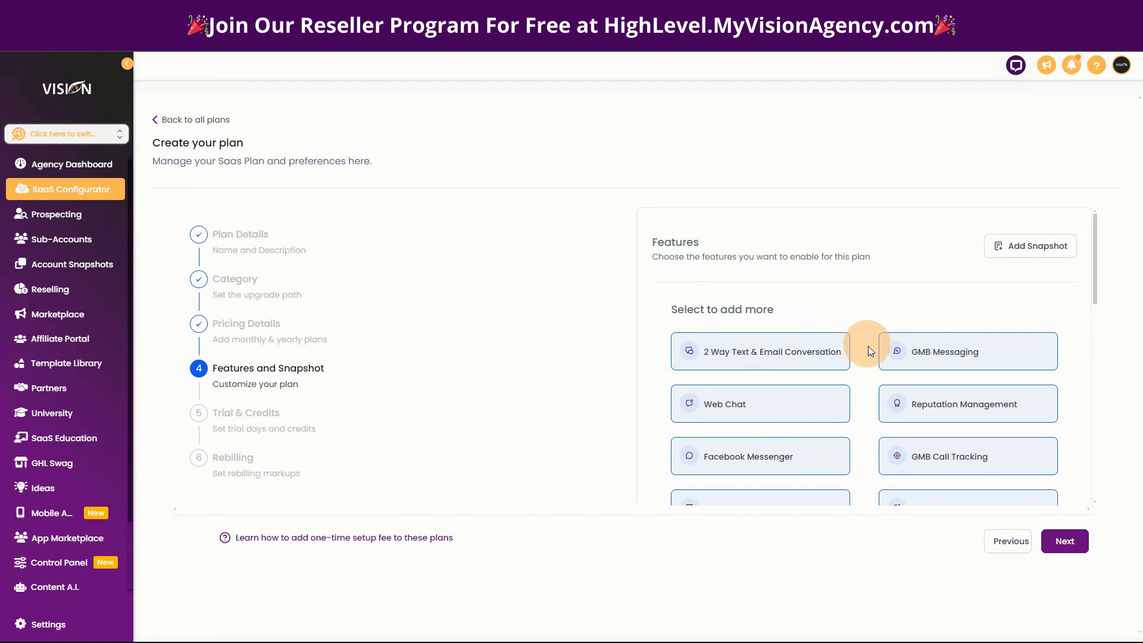
scroll(851, 357, down, 2)
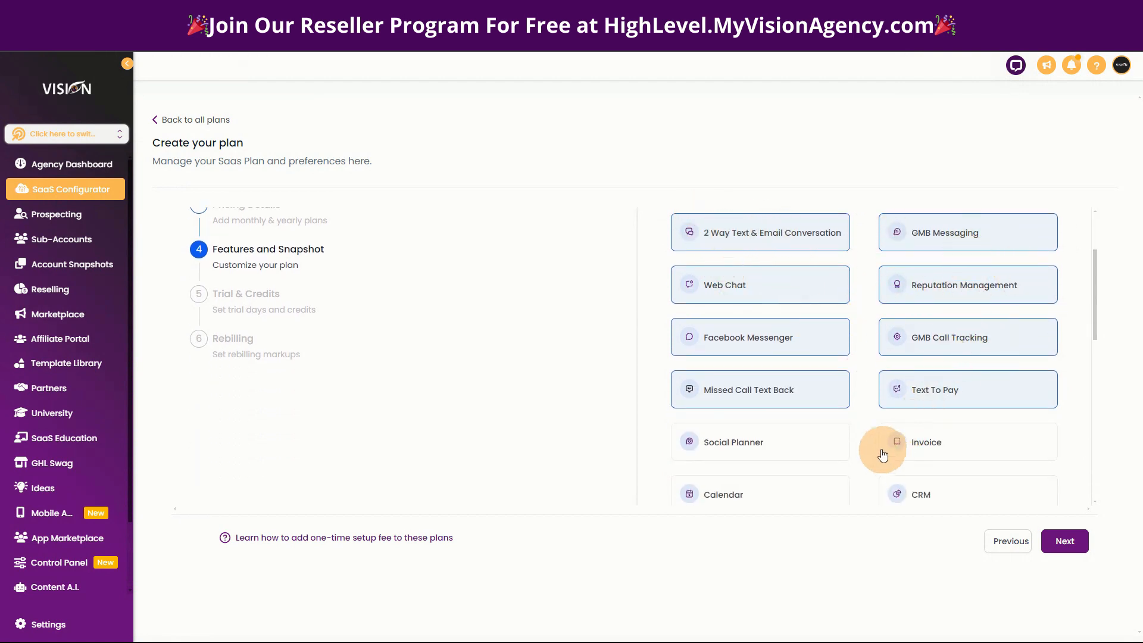
scroll(905, 417, down, 3)
click(956, 262)
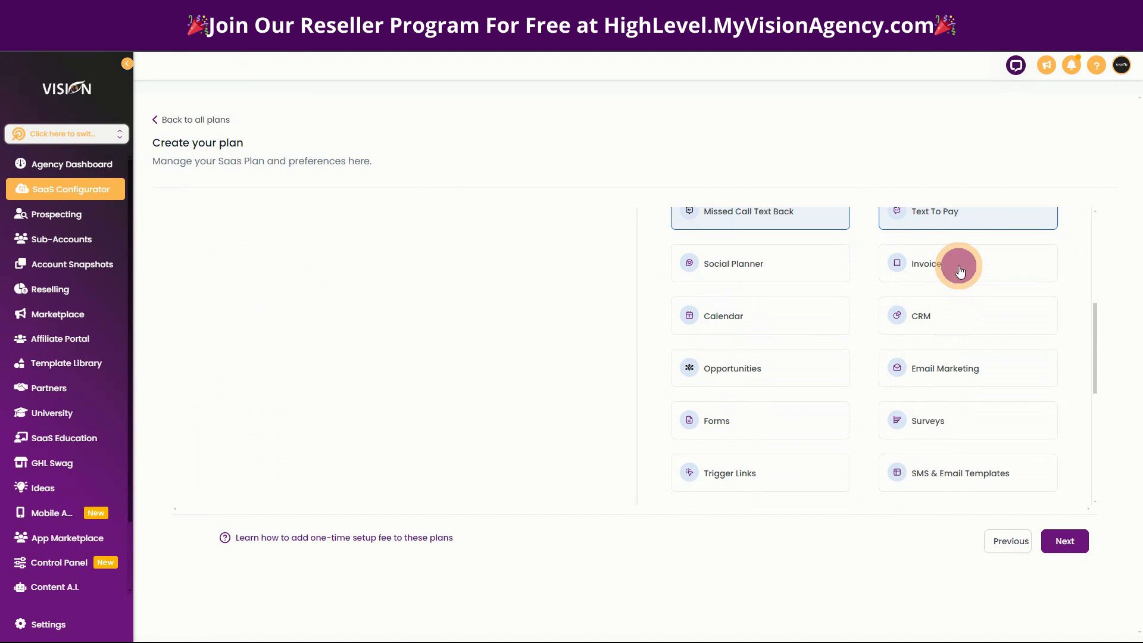
click(756, 268)
click(916, 314)
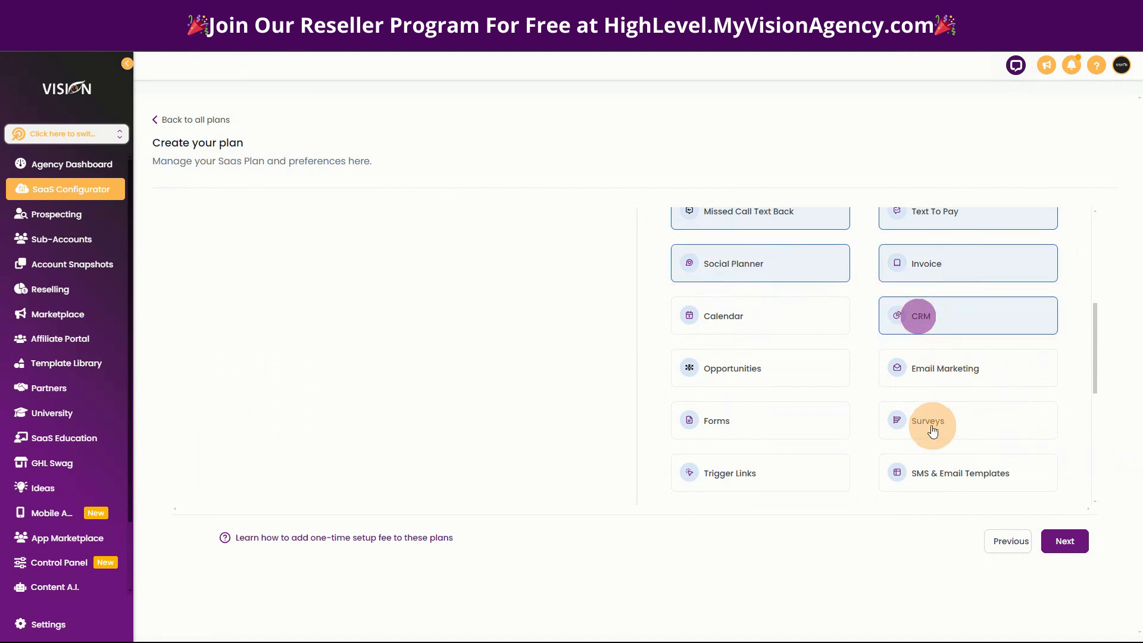
click(919, 375)
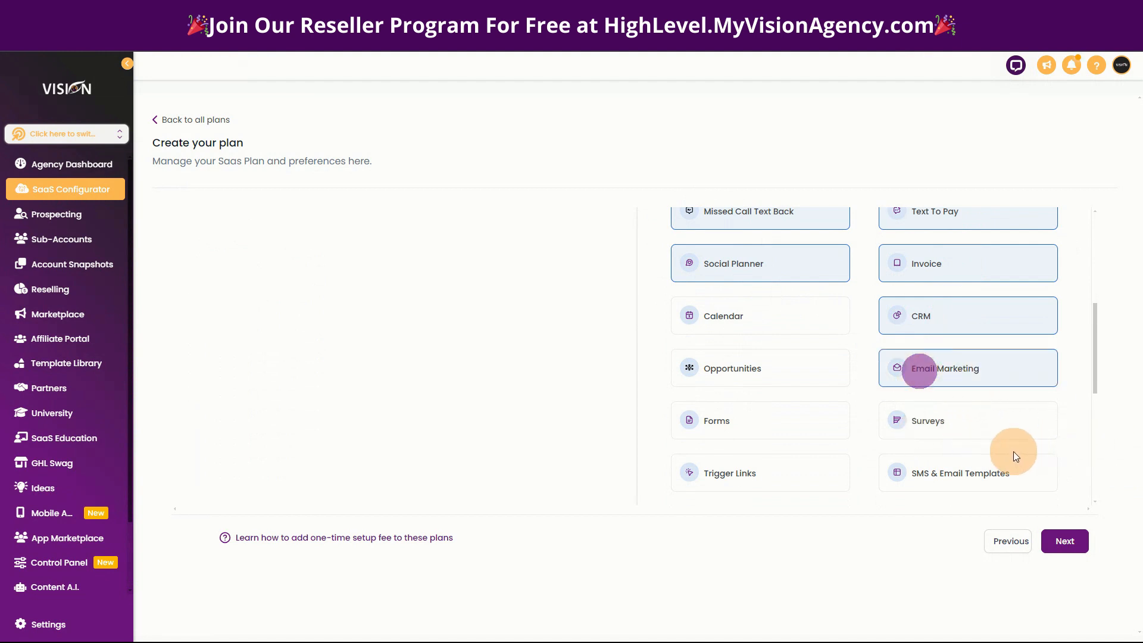
Attach the Visionary Reseller System snapshot from the own snapshots to the plan.
scroll(931, 417, down, 6)
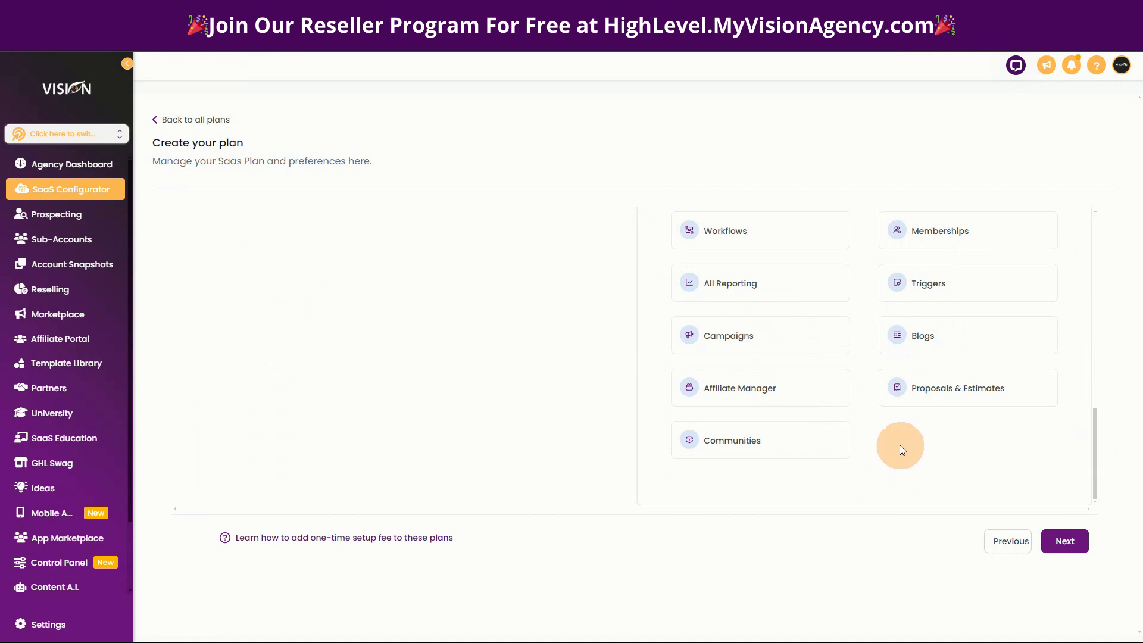
scroll(1054, 461, up, 1)
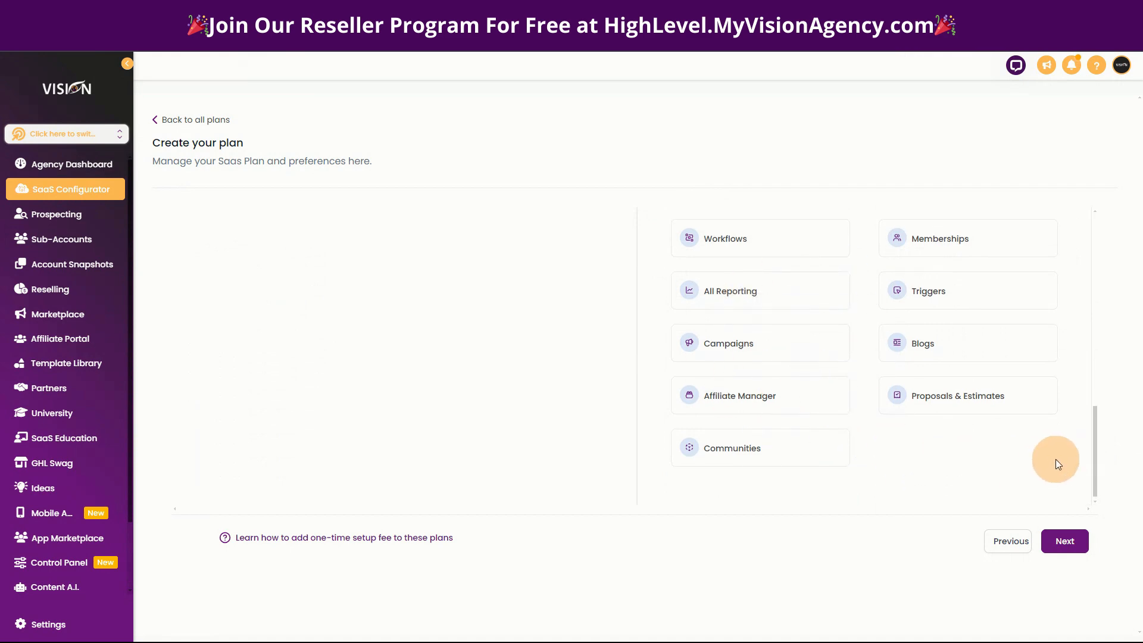
scroll(1050, 456, up, 10)
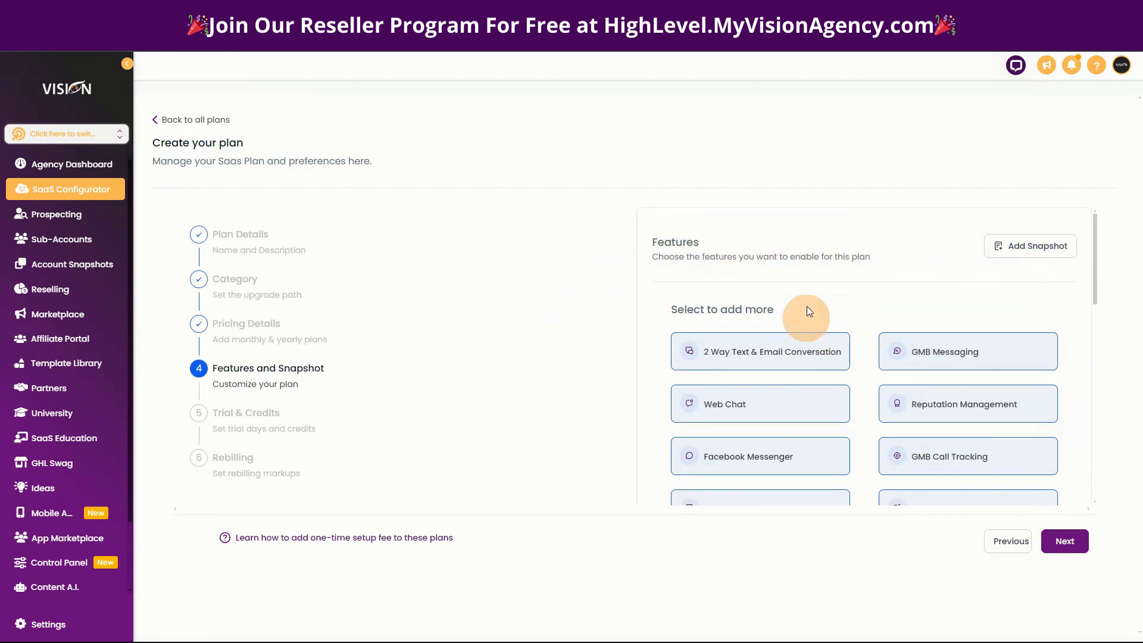
click(1033, 249)
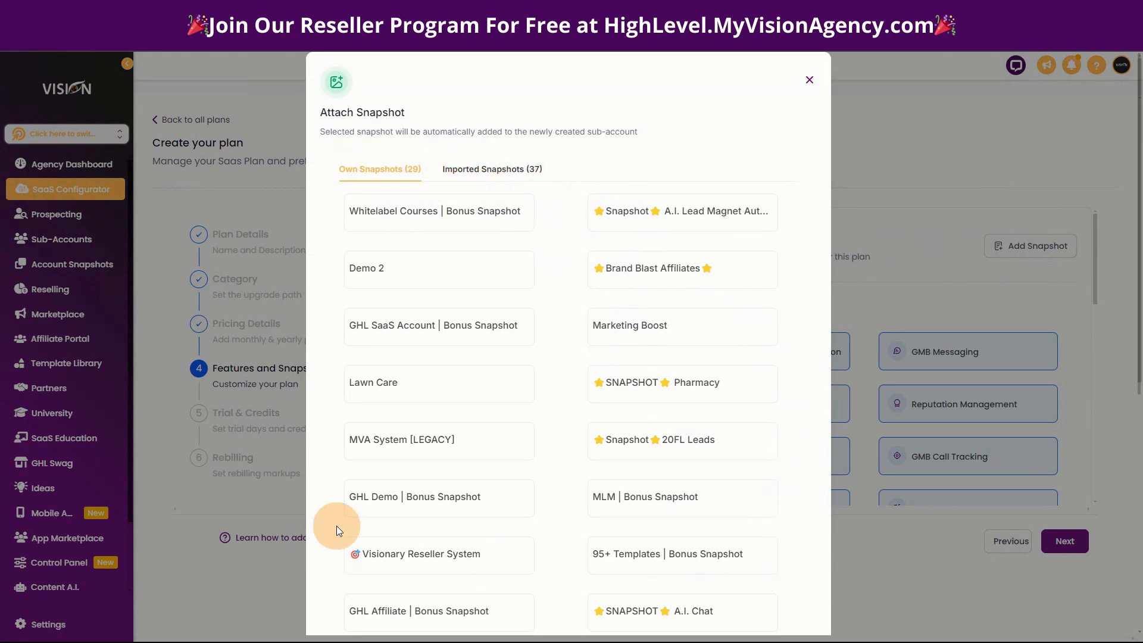
mouse_move(417, 557)
click(502, 554)
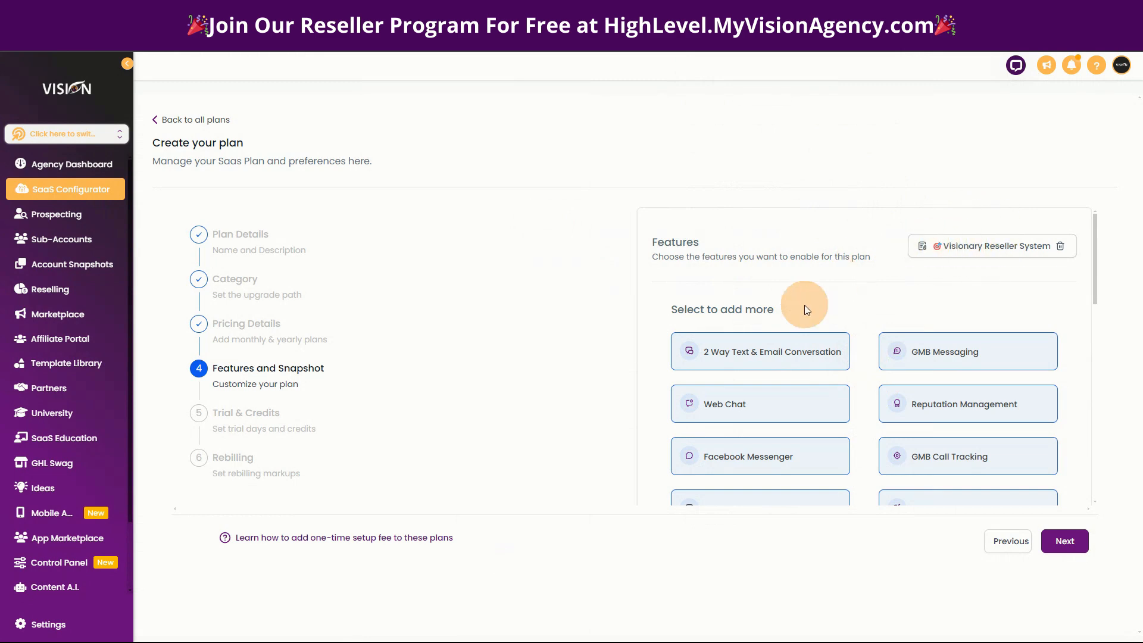
scroll(869, 434, down, 2)
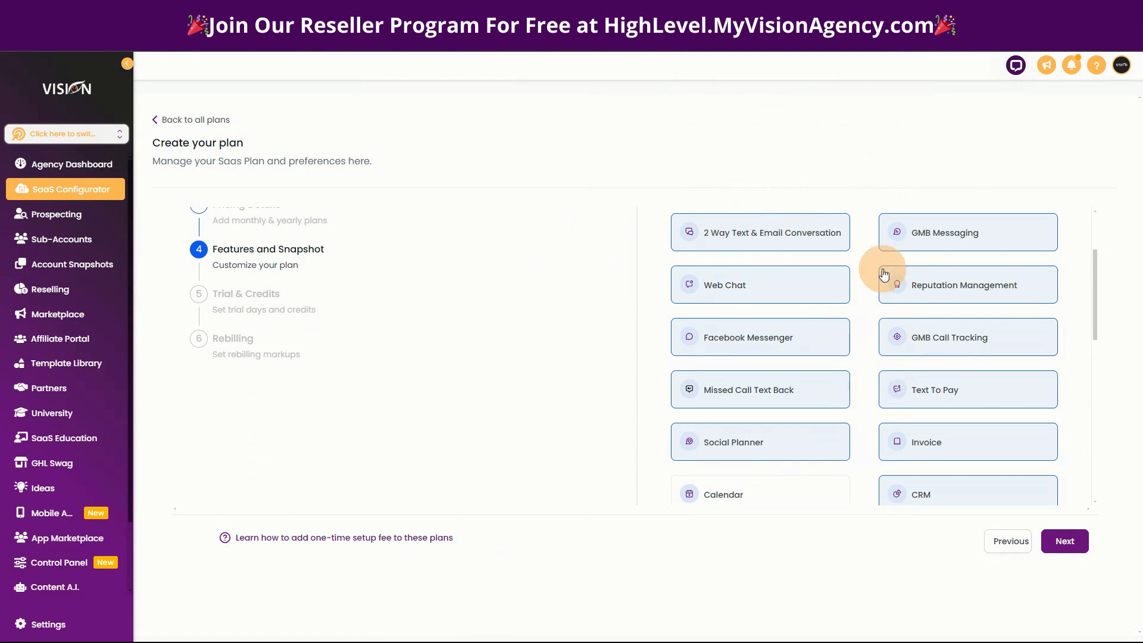
Continue to the trial and credits stage and set the plan's trial period to 14 days.
scroll(979, 357, down, 3)
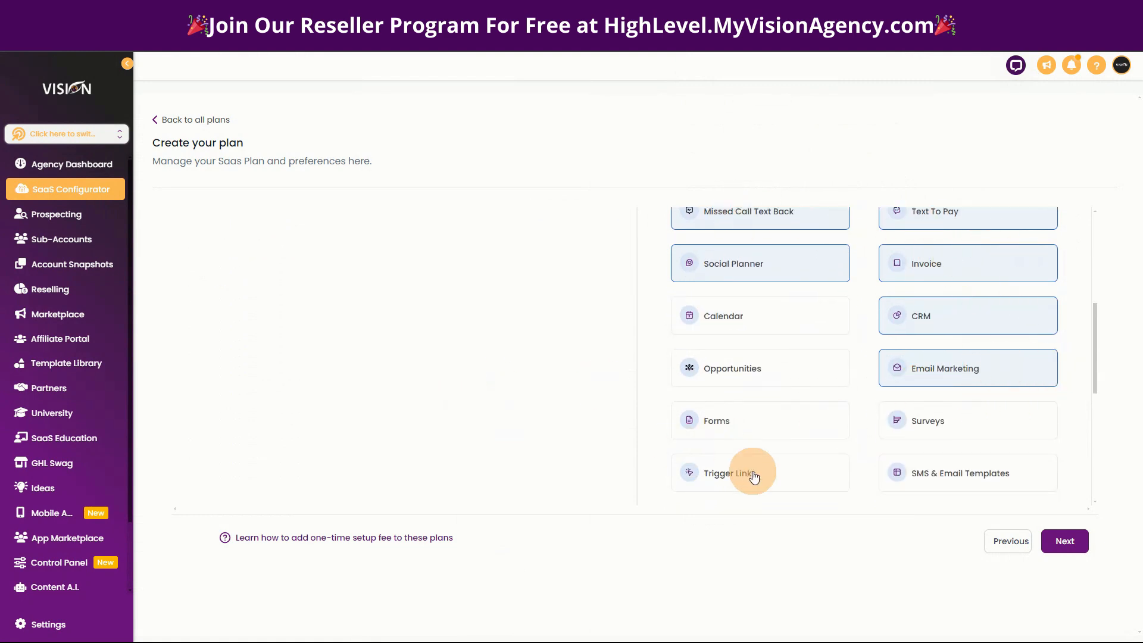
click(1069, 549)
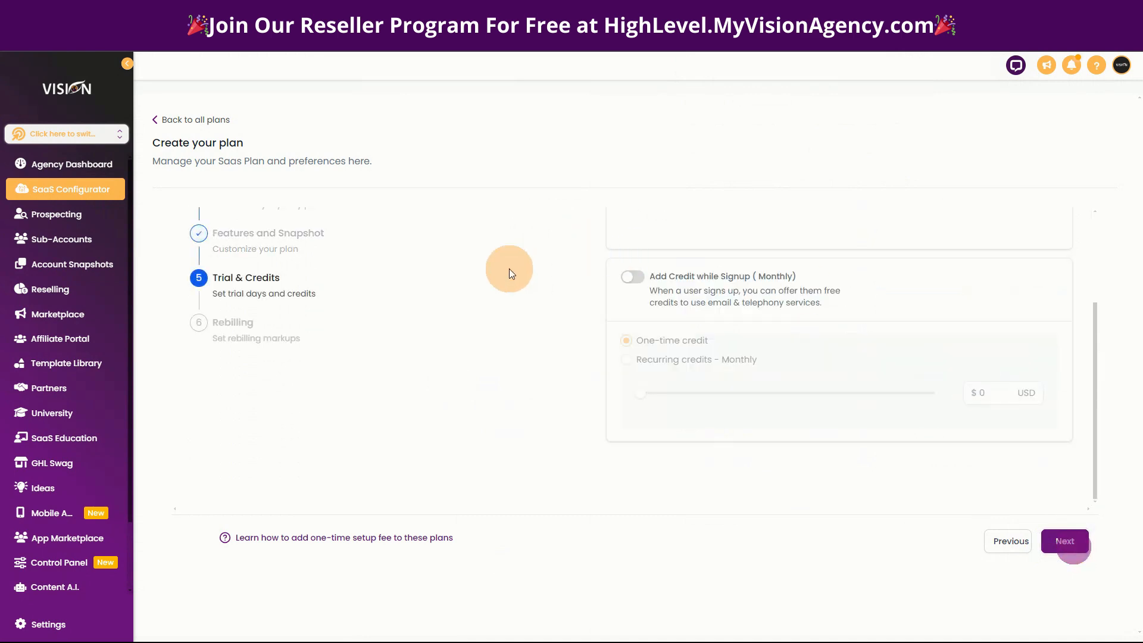
scroll(783, 400, up, 3)
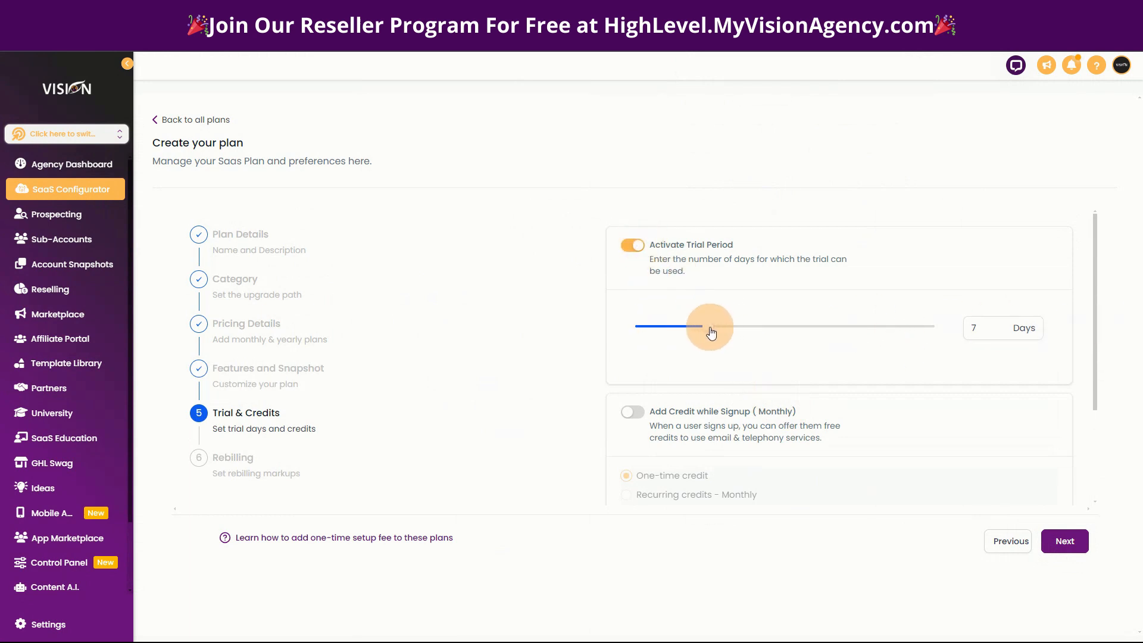
drag(712, 334, 775, 332)
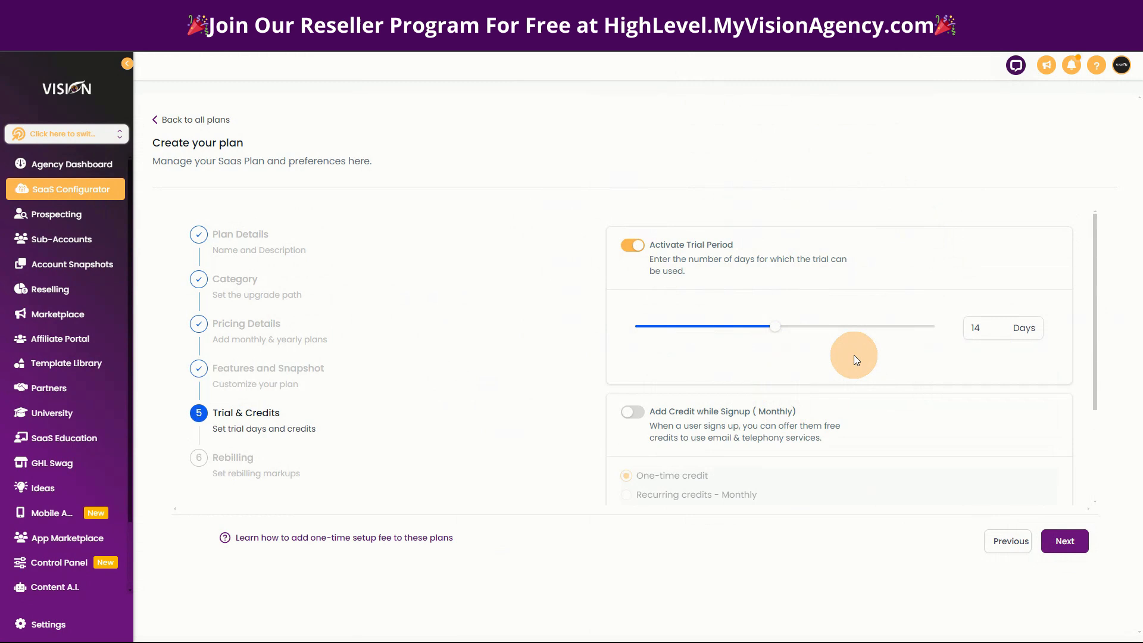
Enable the monthly plan's option to add credit while signing up.
scroll(855, 440, down, 2)
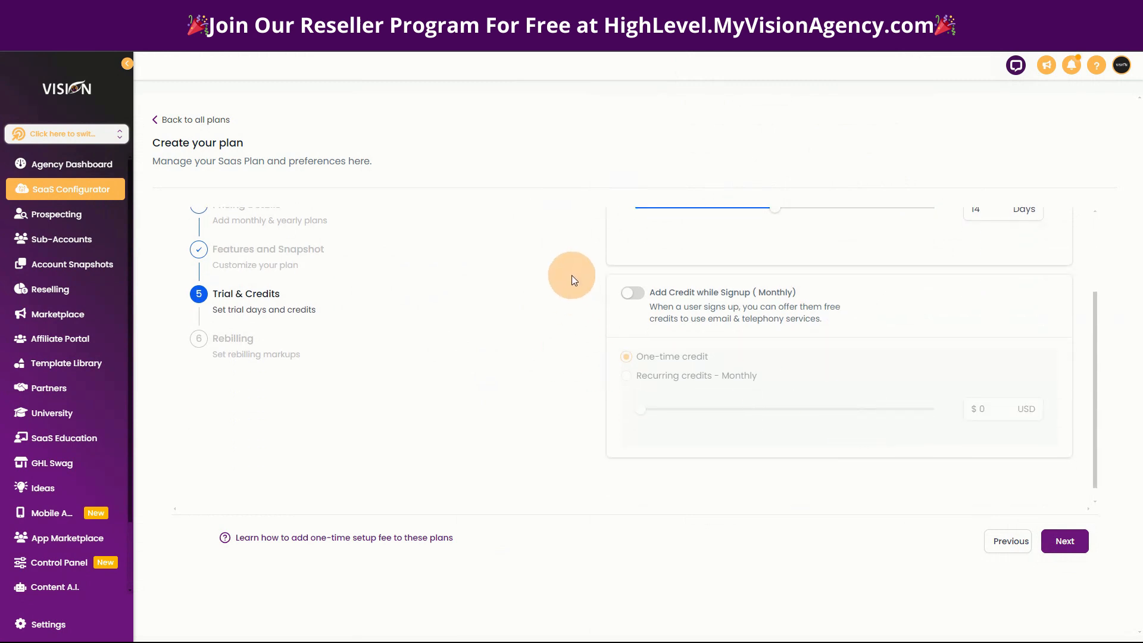
click(634, 300)
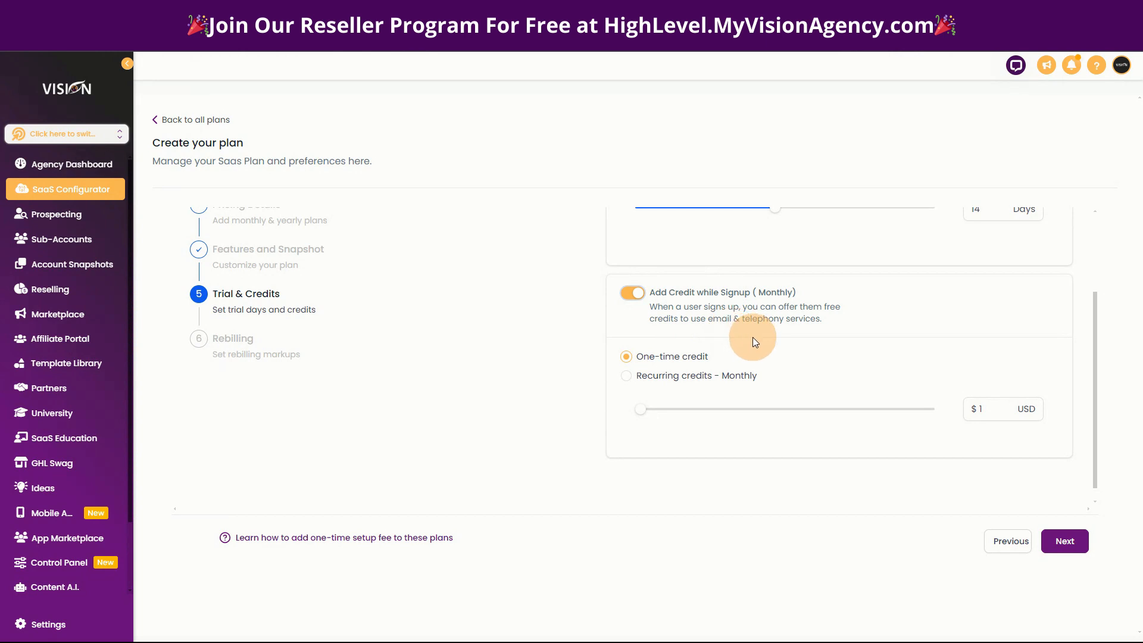
scroll(752, 336, up, 1)
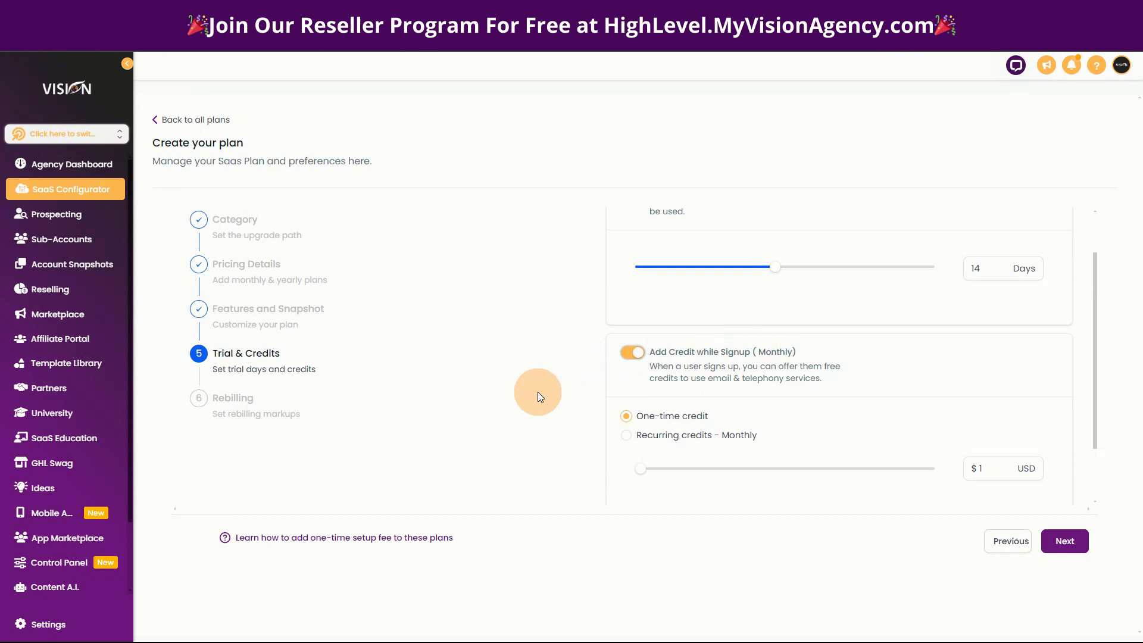
scroll(537, 391, down, 1)
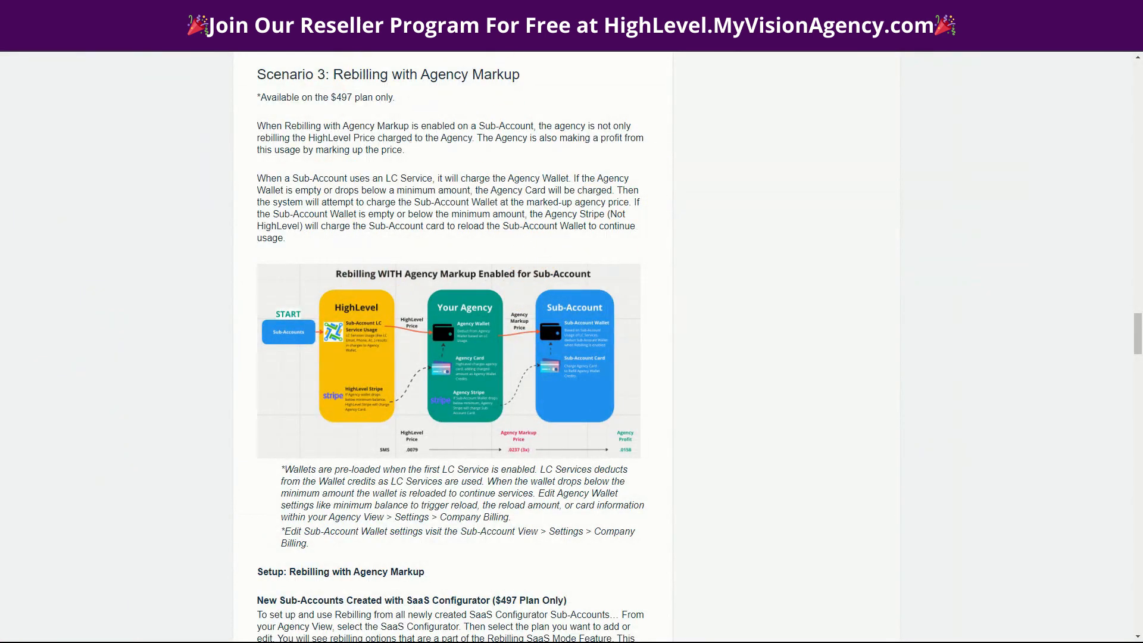
Consult the HighLevel Pricing Guide article's list of additional services, then return to the plan setup.
click(476, 10)
scroll(540, 562, down, 4)
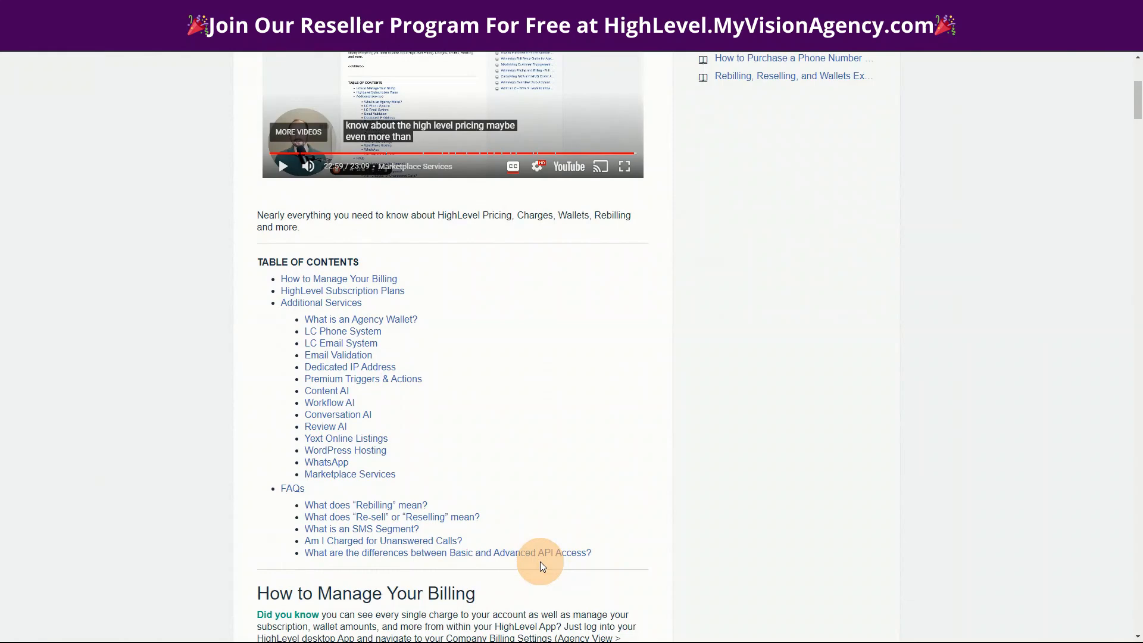
scroll(539, 560, up, 5)
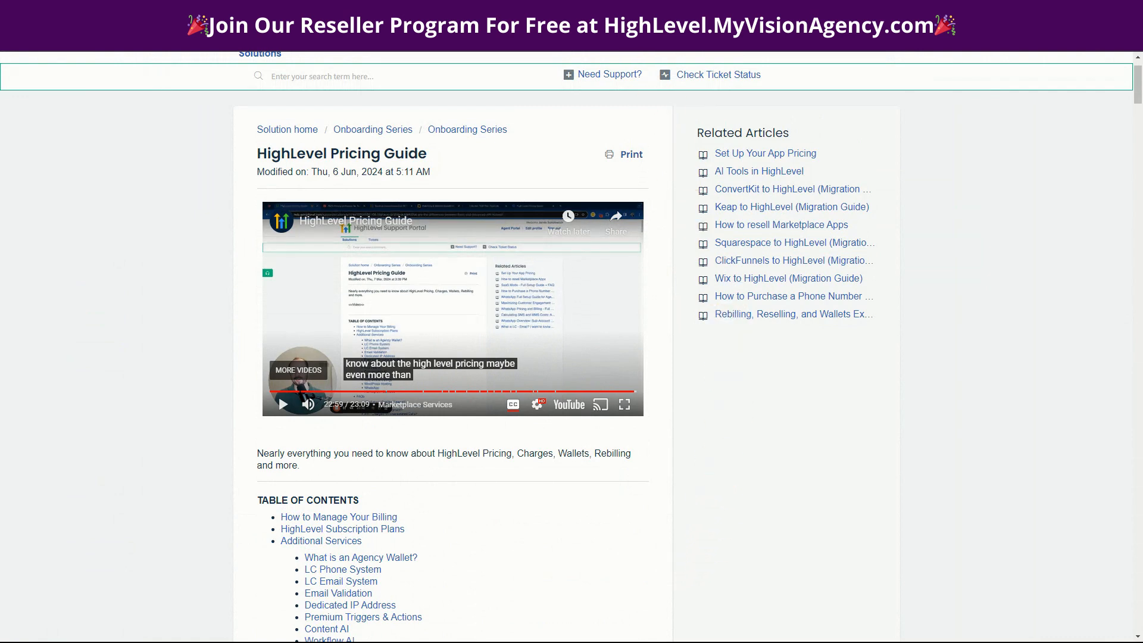
click(638, 10)
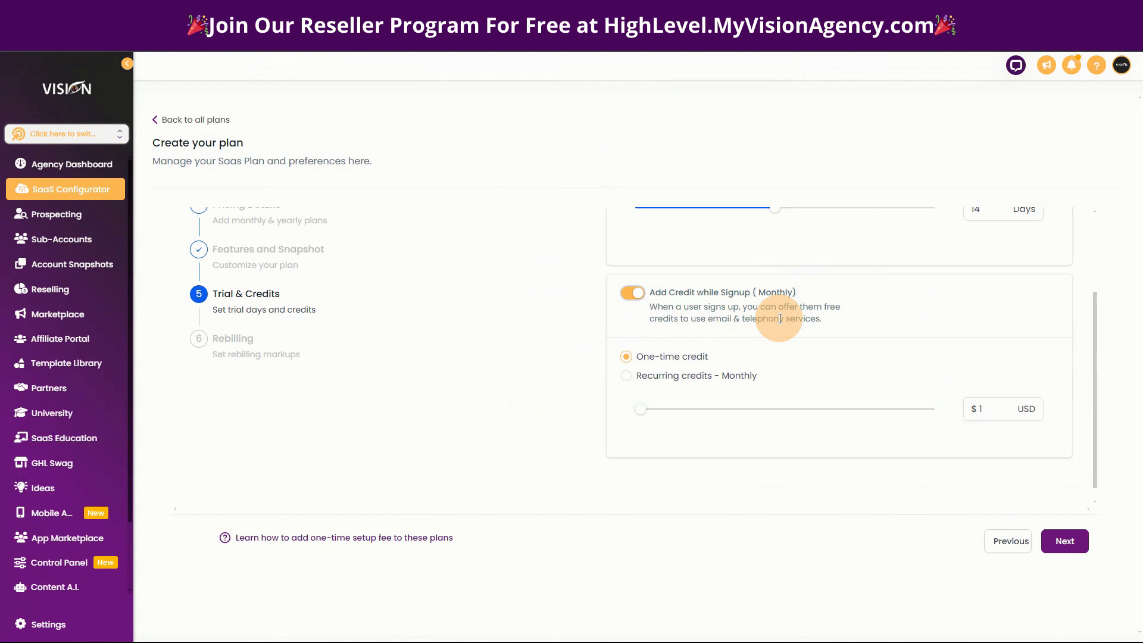
Make the signup credit recur monthly and set its amount to $50 USD.
click(627, 377)
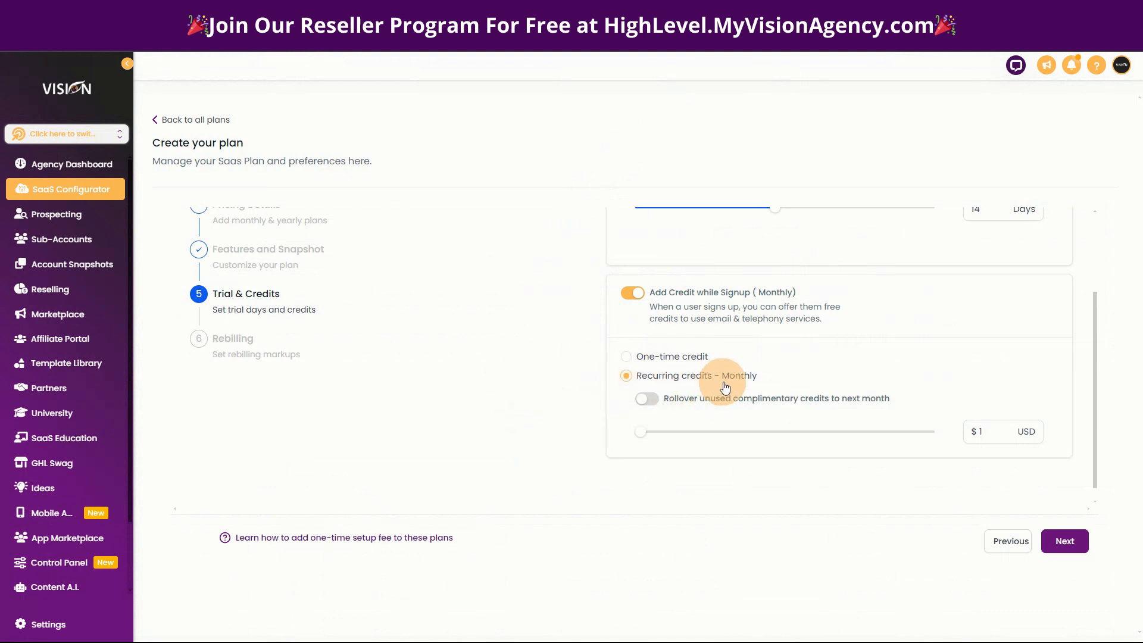
click(993, 432)
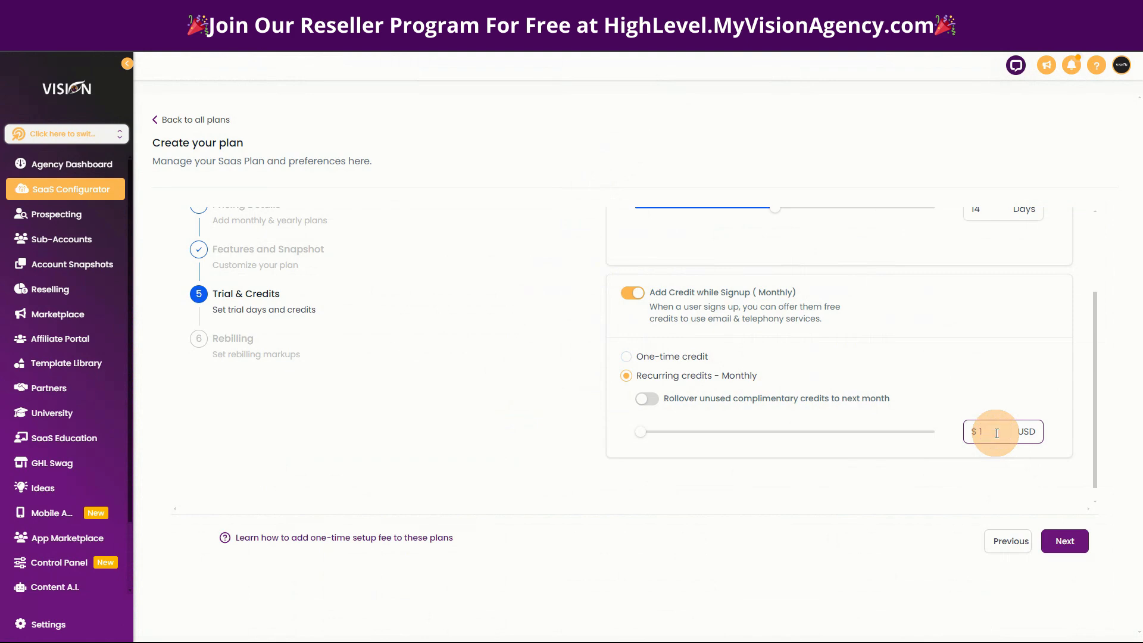
text(50)
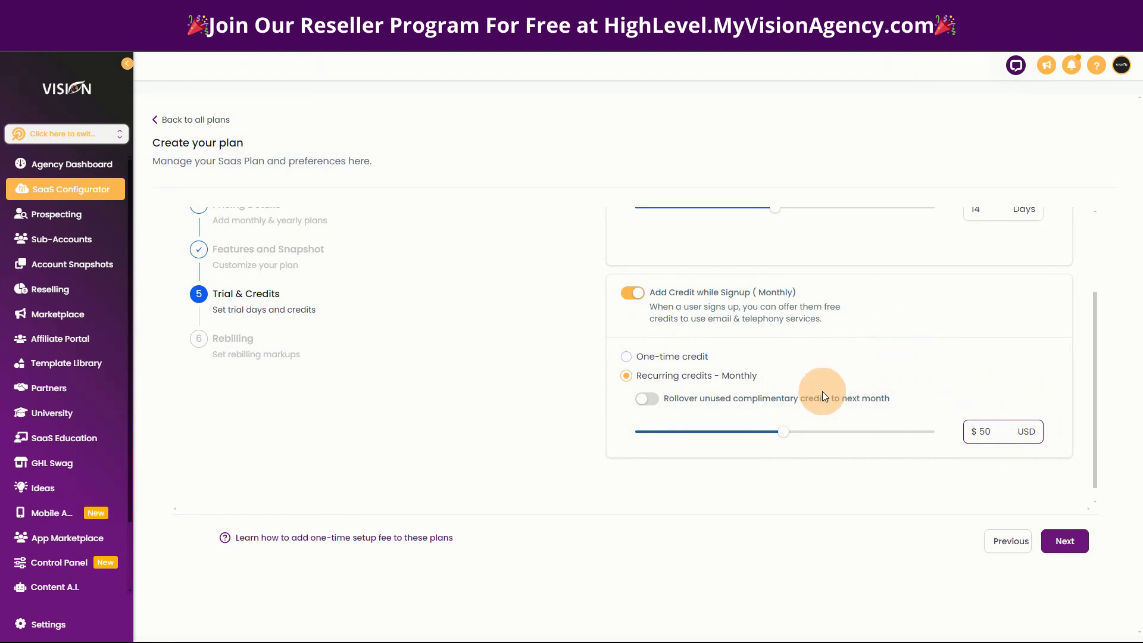
scroll(912, 395, down, 1)
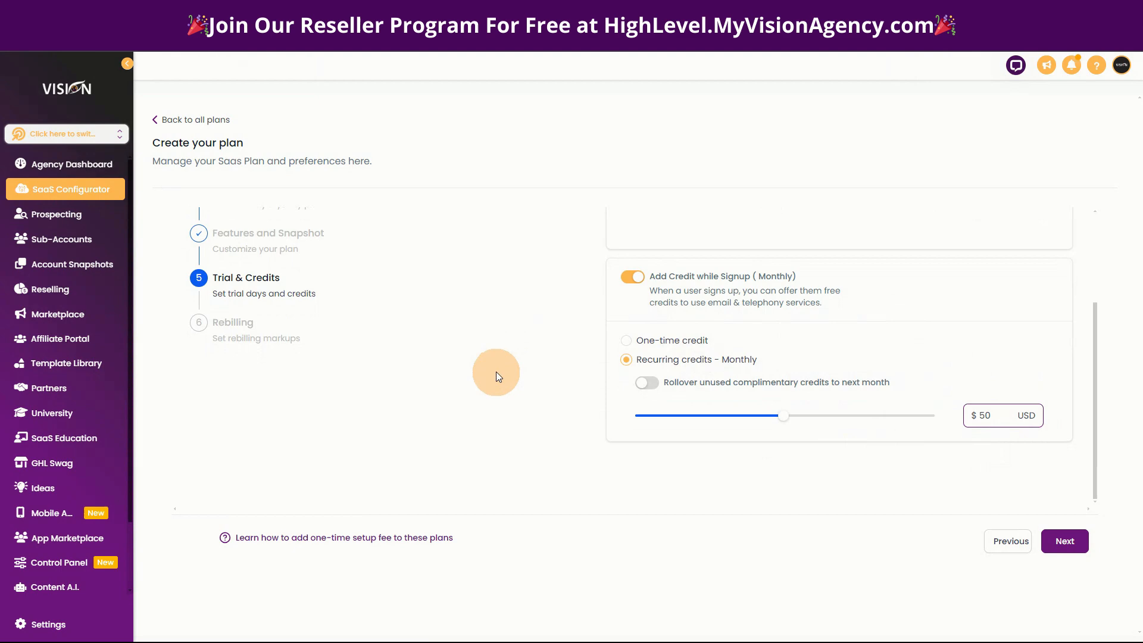
Switch the signup credit to one-time and back to monthly recurring to compare the two options.
click(502, 337)
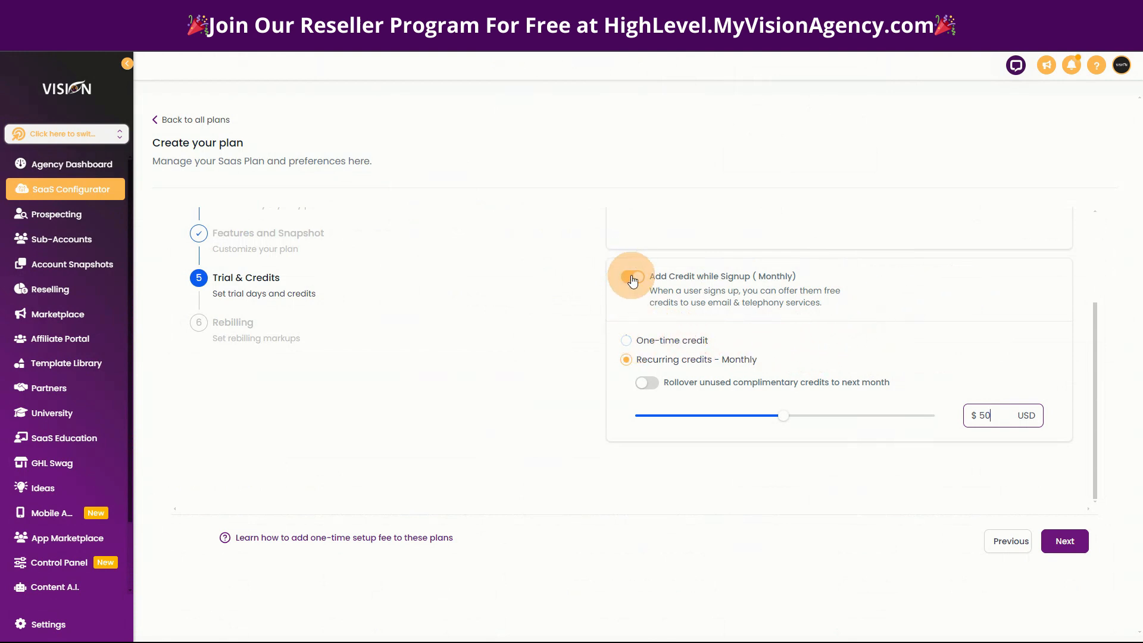
click(626, 339)
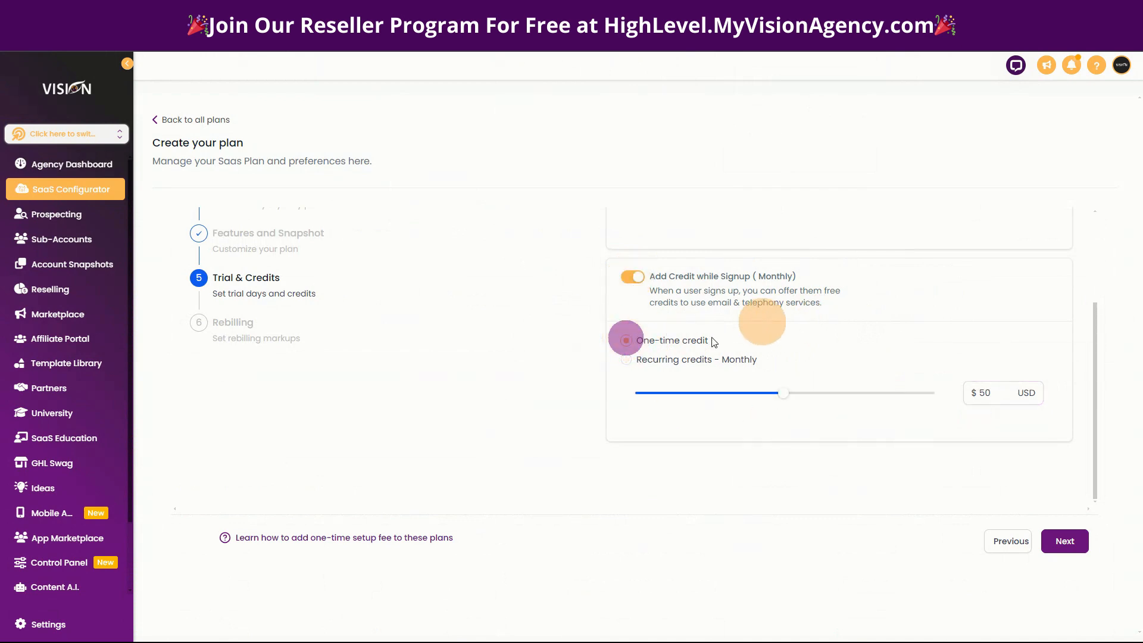
click(625, 361)
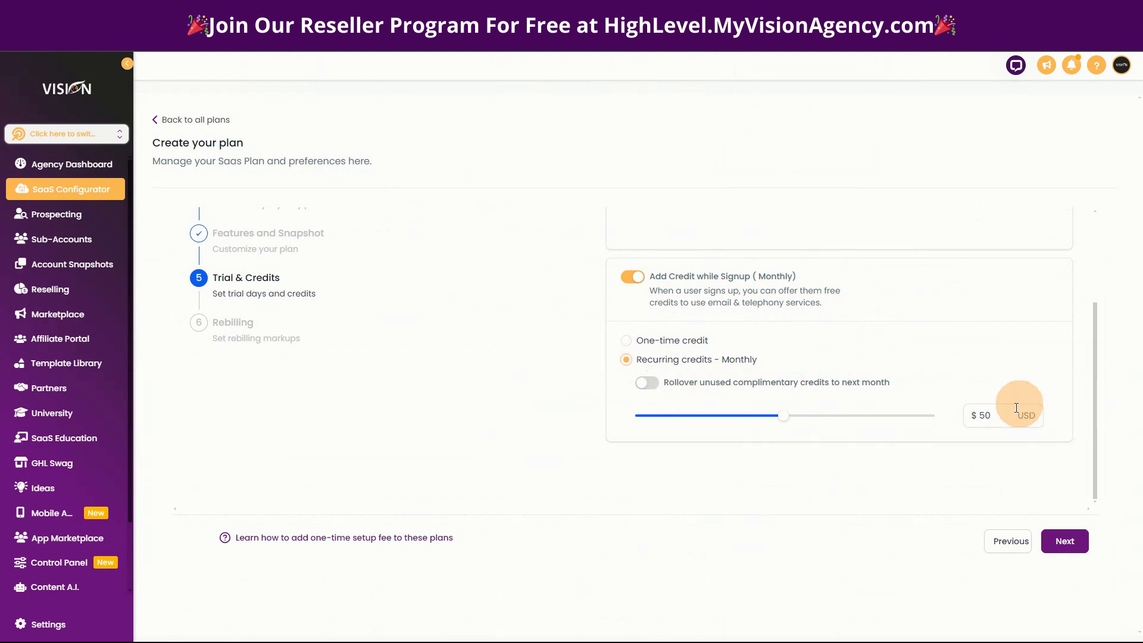
click(988, 415)
click(497, 382)
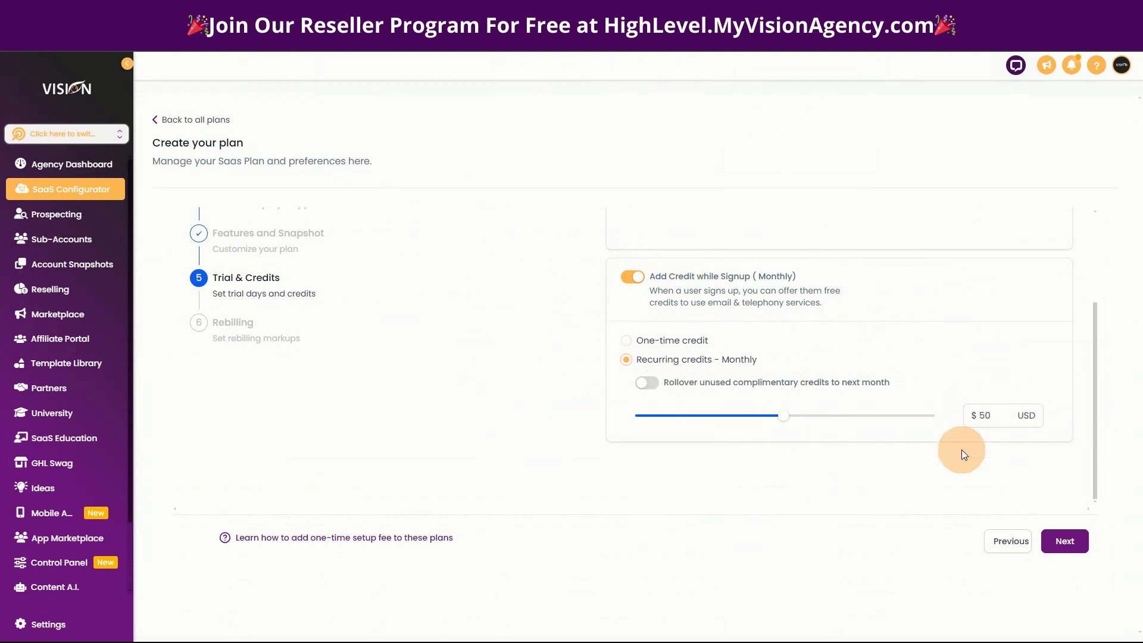
scroll(485, 433, up, 3)
scroll(491, 406, down, 3)
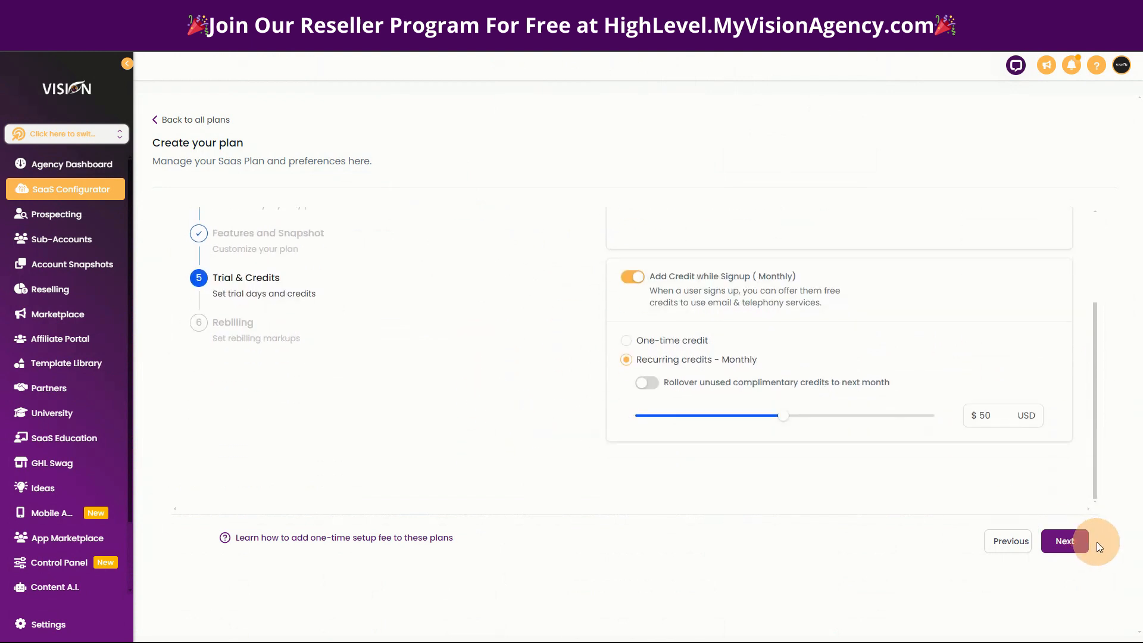
Continue to the rebilling stage and set the phone system markup margin to 3 times.
click(1070, 542)
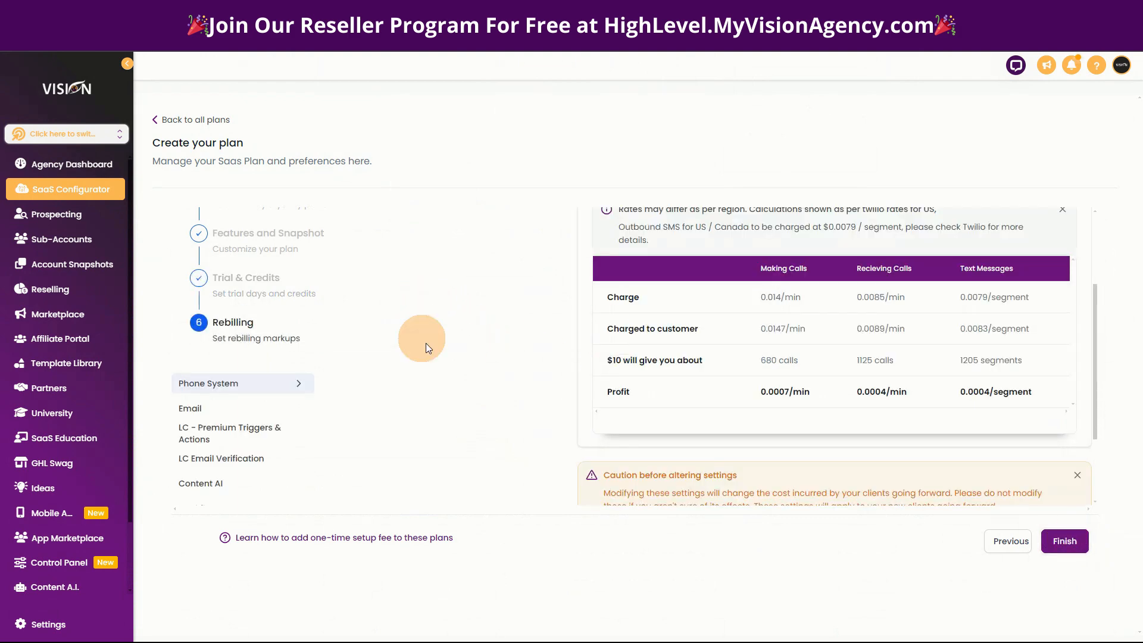
scroll(427, 352, down, 3)
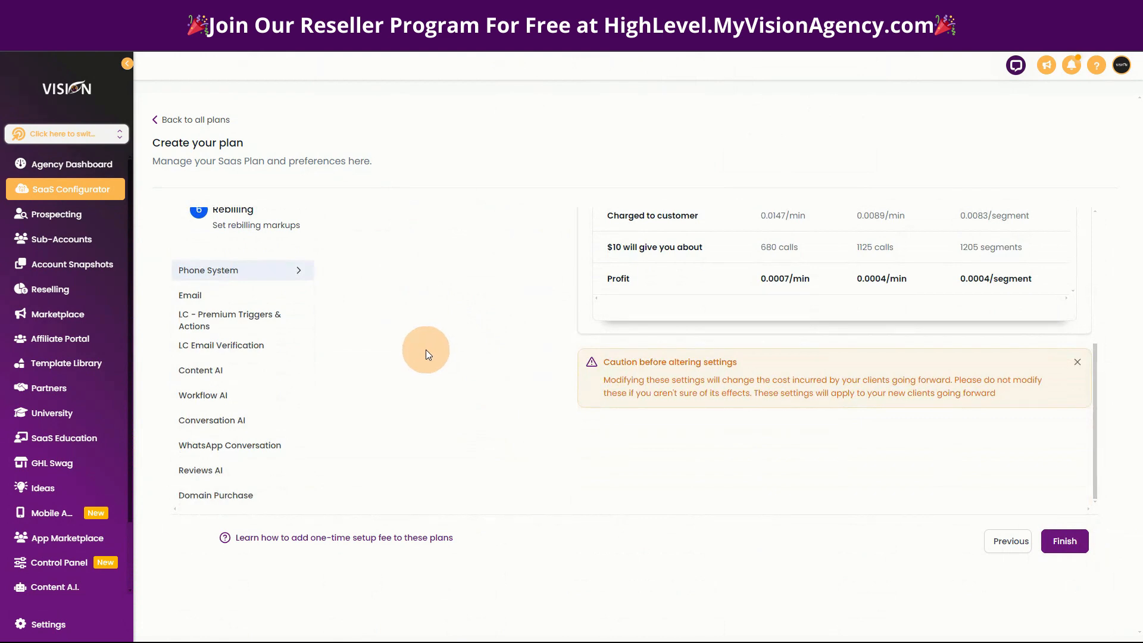
scroll(441, 368, up, 5)
scroll(440, 364, up, 1)
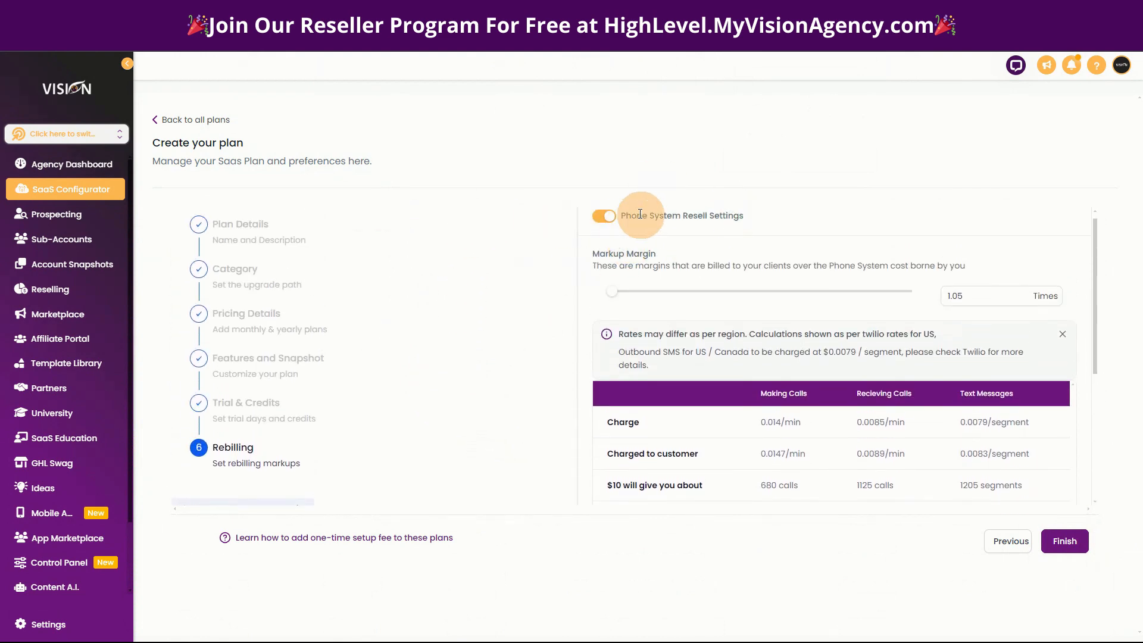
drag(612, 292, 676, 293)
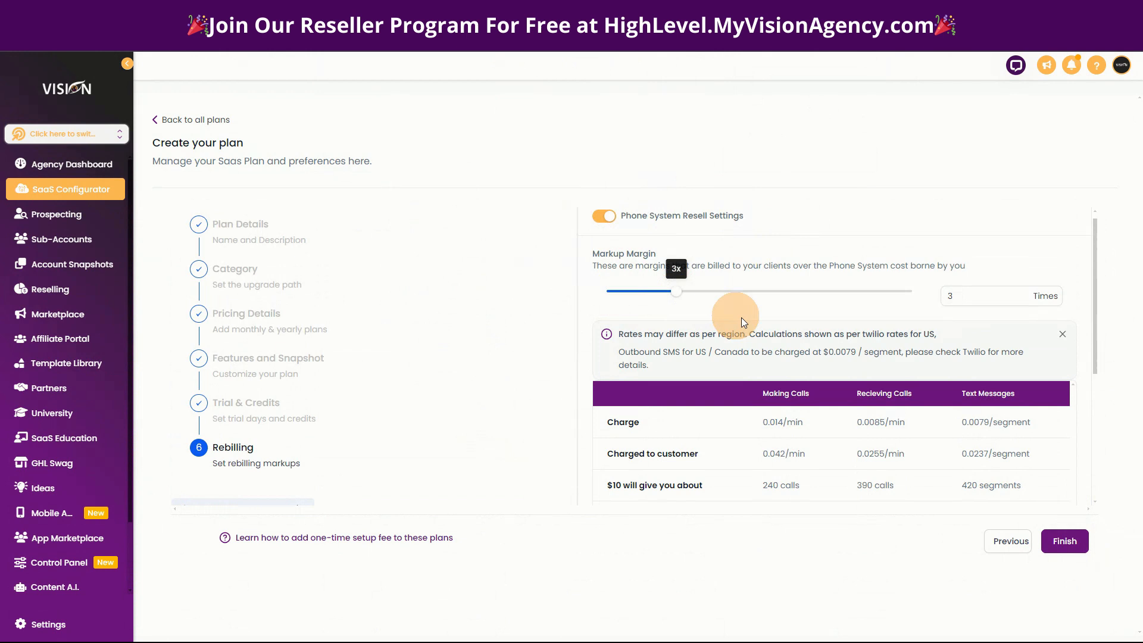
scroll(792, 349, down, 1)
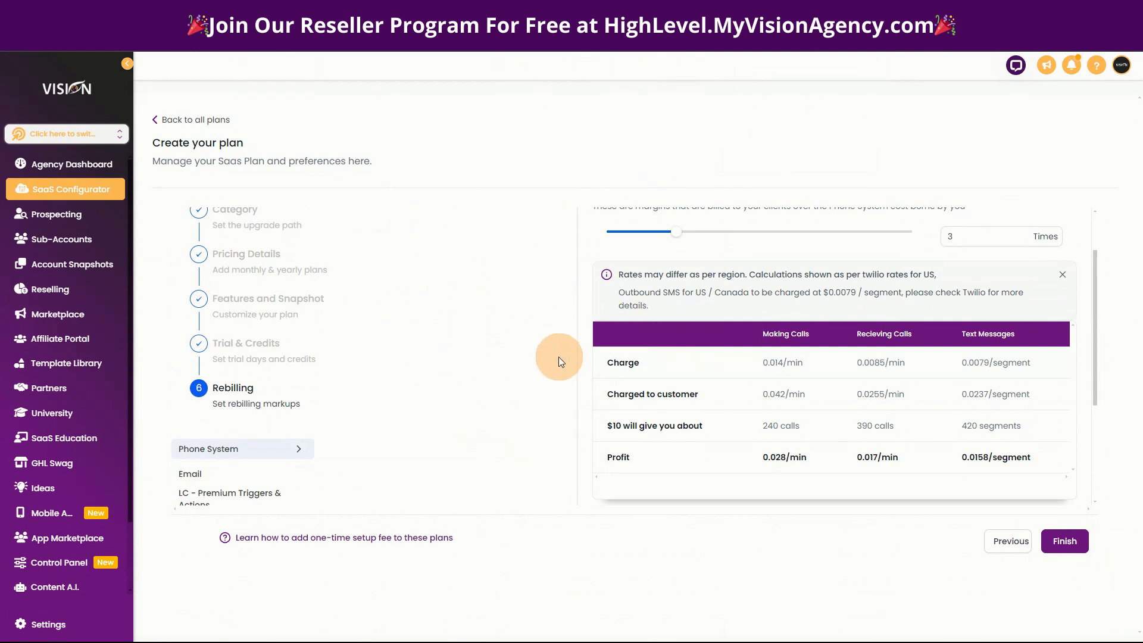
scroll(558, 361, up, 1)
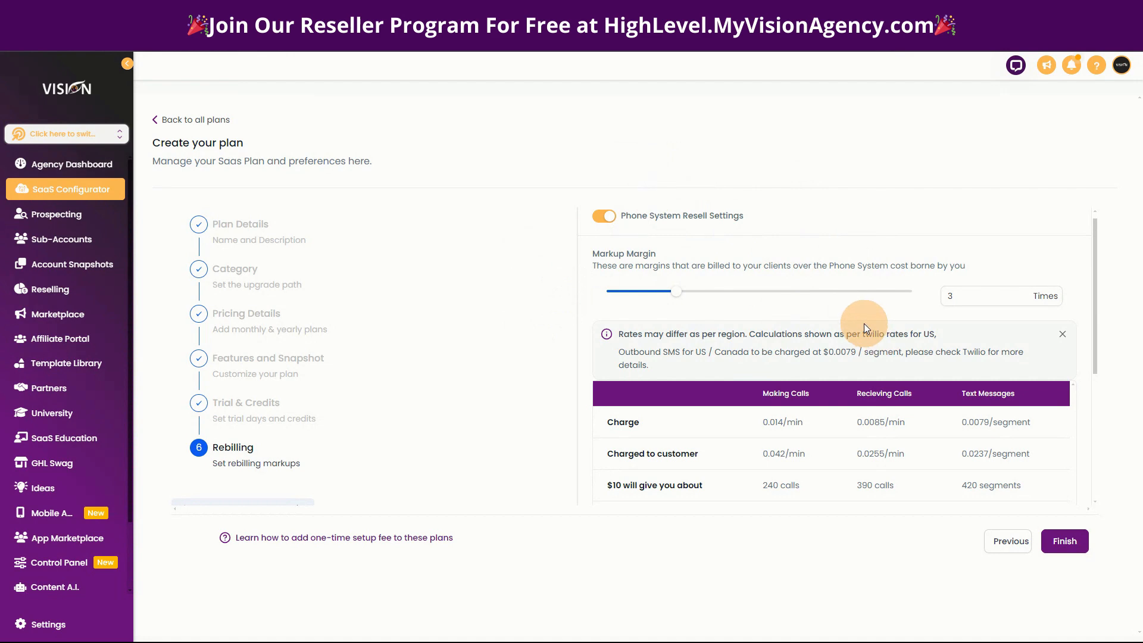
Open the email rebilling settings and set the email markup margin to 3 times.
scroll(515, 443, down, 3)
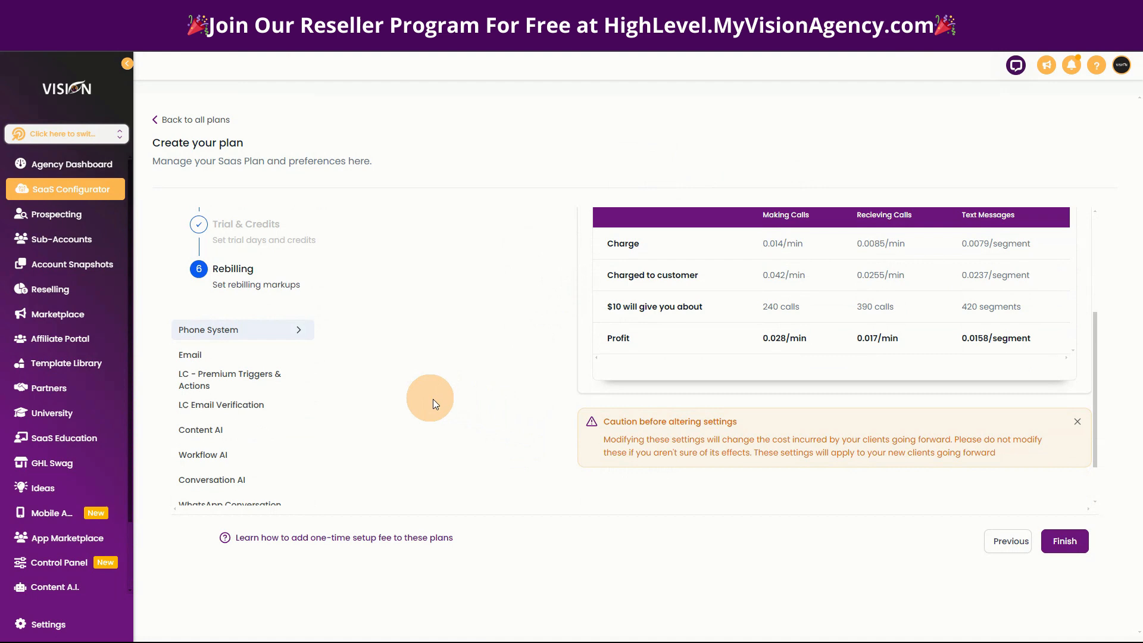
click(194, 355)
scroll(589, 409, up, 3)
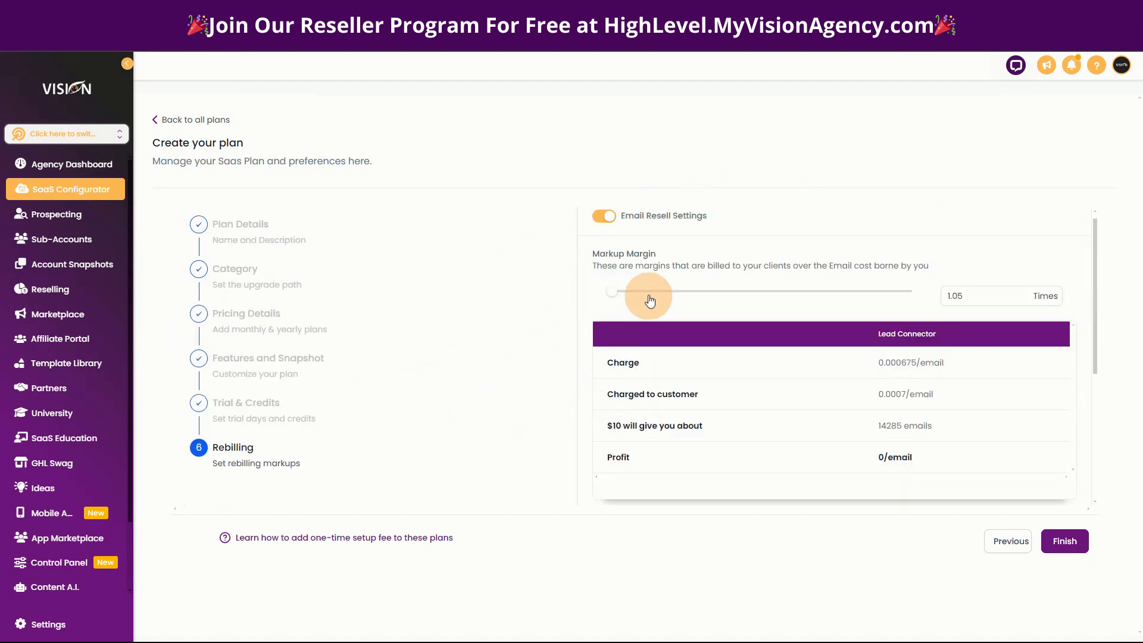
click(617, 296)
drag(618, 296, 677, 292)
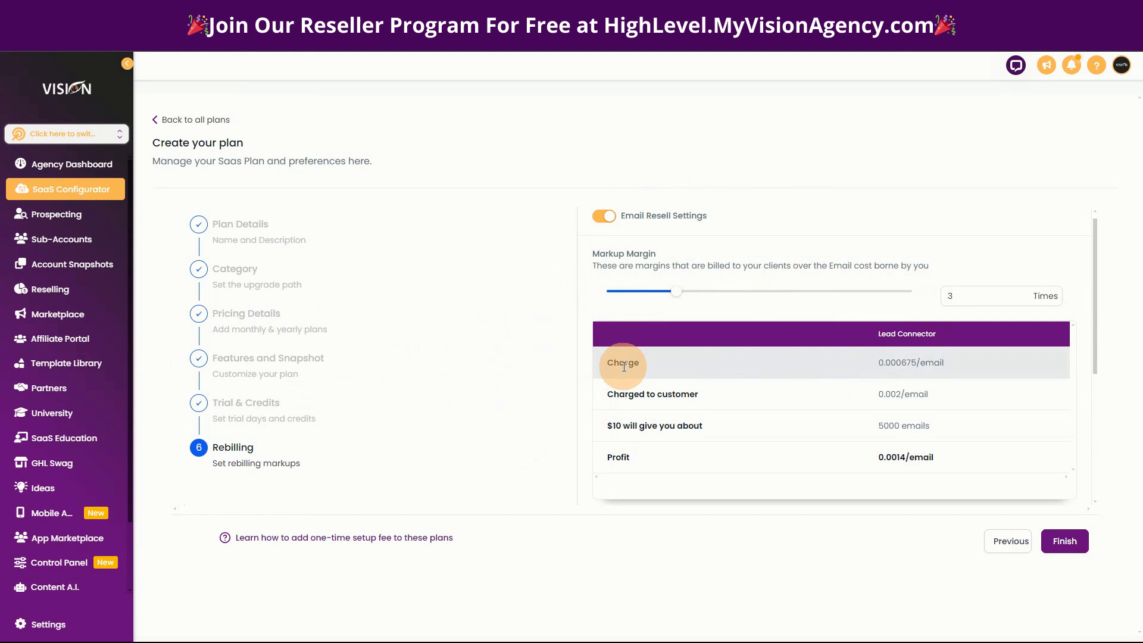
Examine the email rebilling table's base charge, customer charge, emails per $10 and profit per email.
drag(605, 363, 921, 370)
click(884, 366)
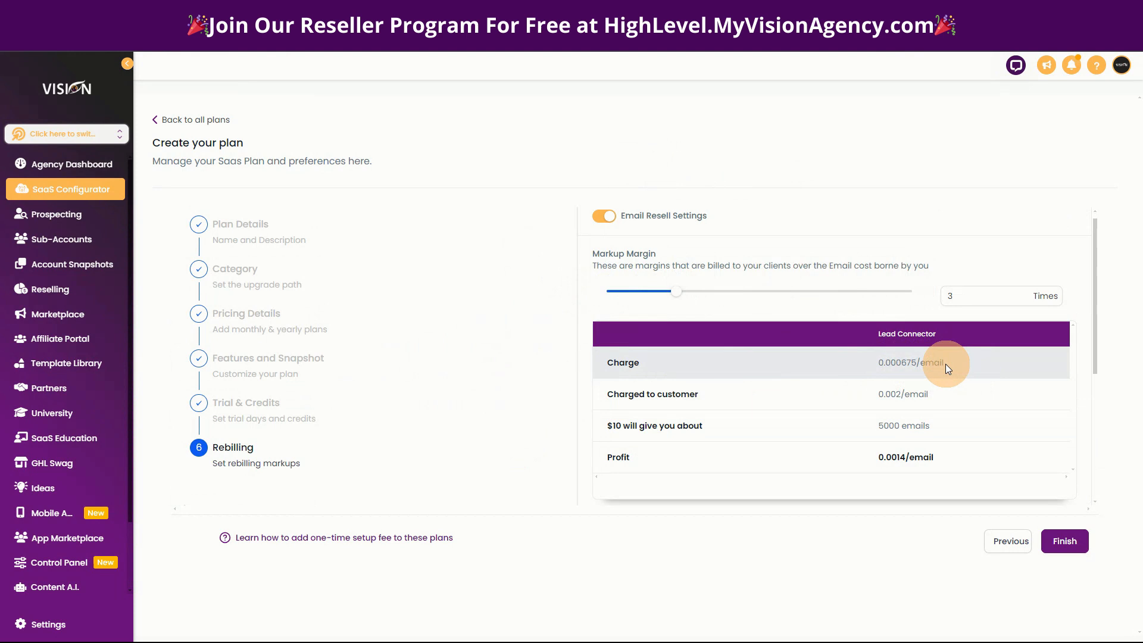
drag(604, 394, 913, 395)
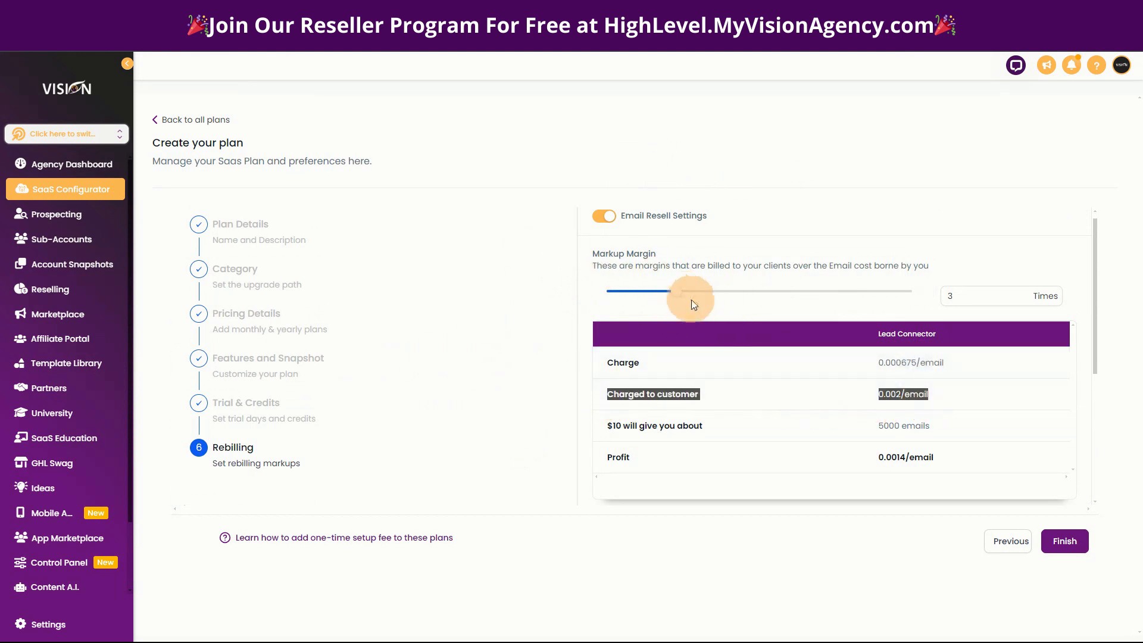
click(770, 361)
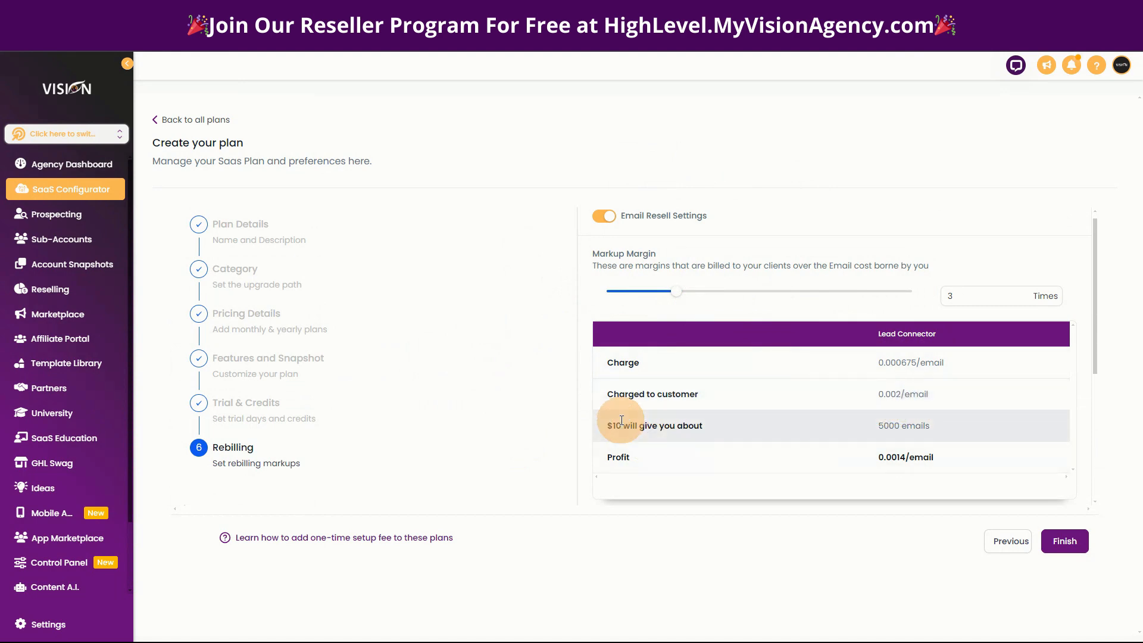
drag(604, 422, 760, 424)
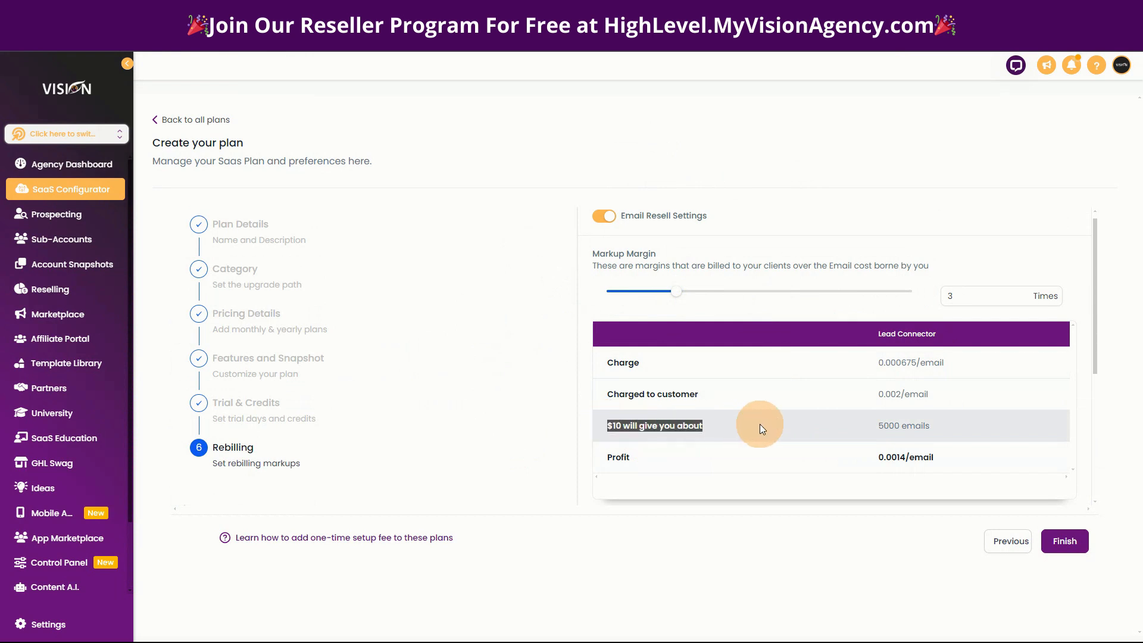
drag(864, 427, 962, 427)
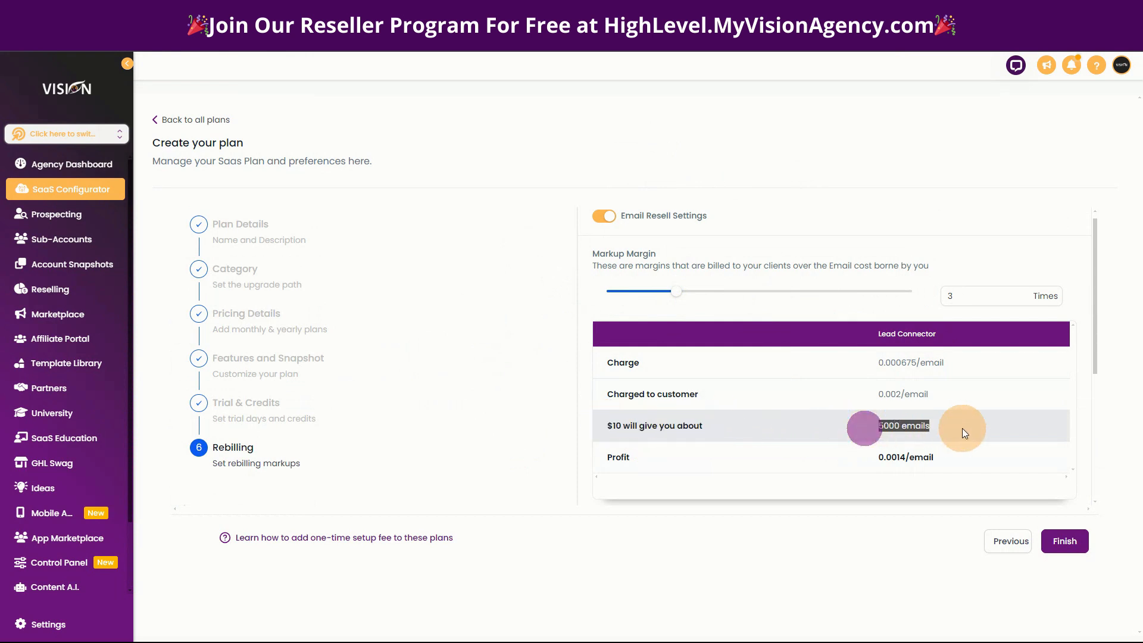
drag(604, 458, 968, 459)
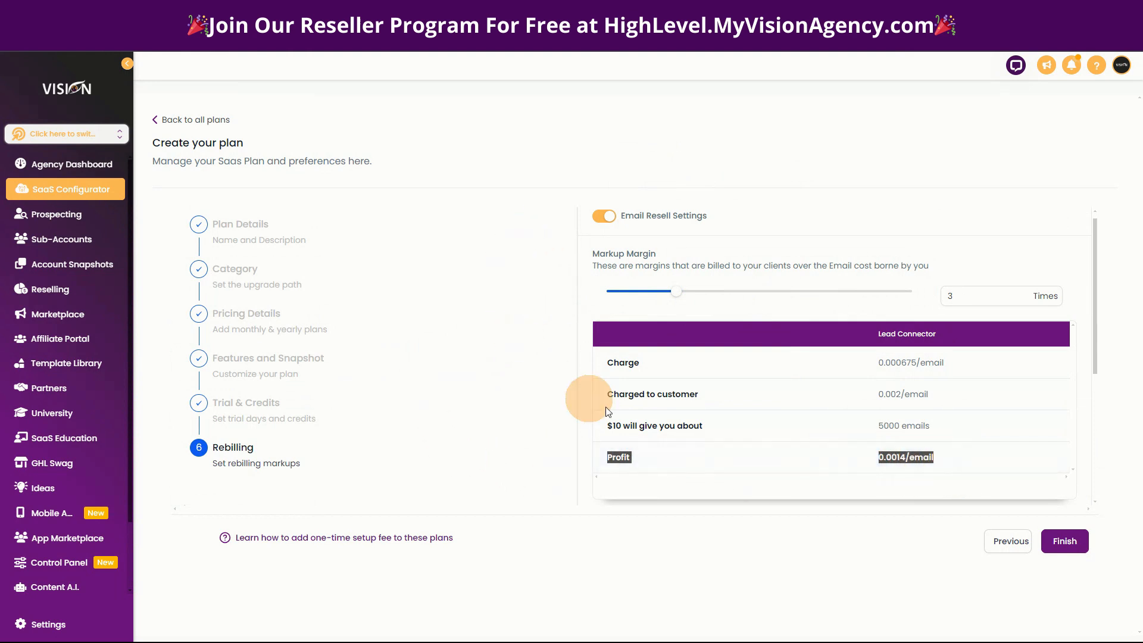
Compare the email rebilling table's cost per email, customer charge and number of emails that $10 buys.
scroll(469, 397, down, 2)
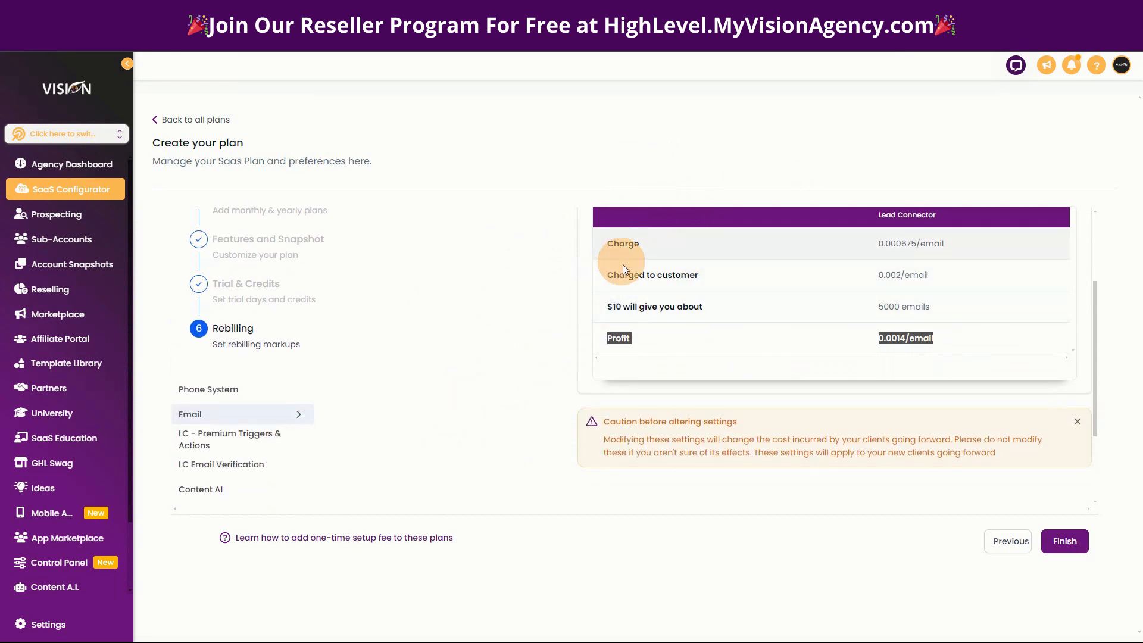
click(748, 377)
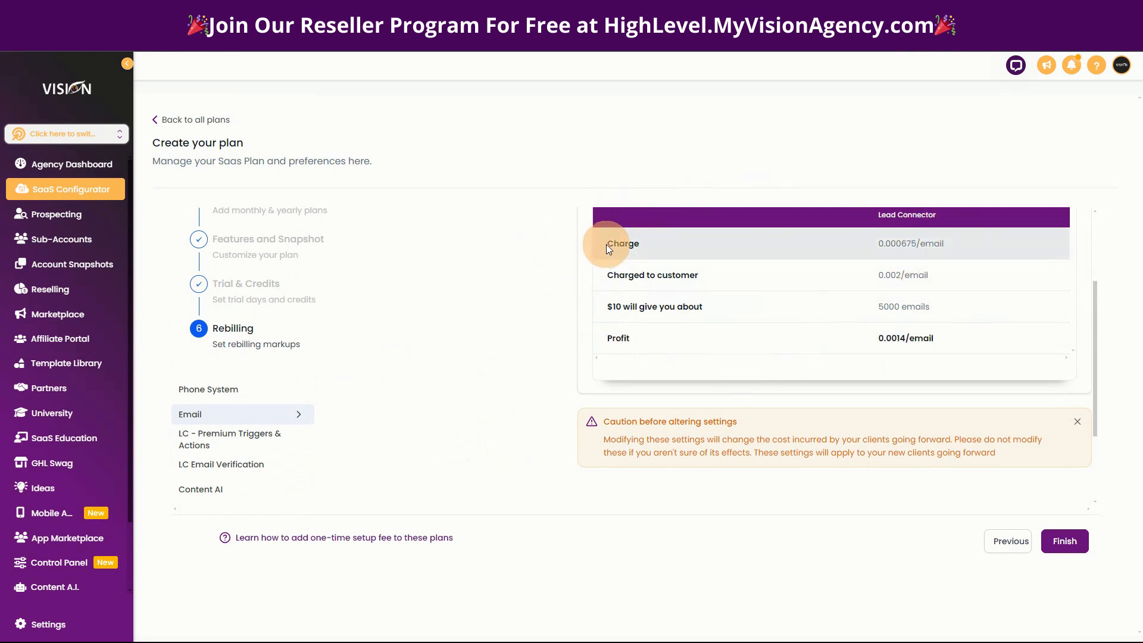
drag(607, 247, 963, 337)
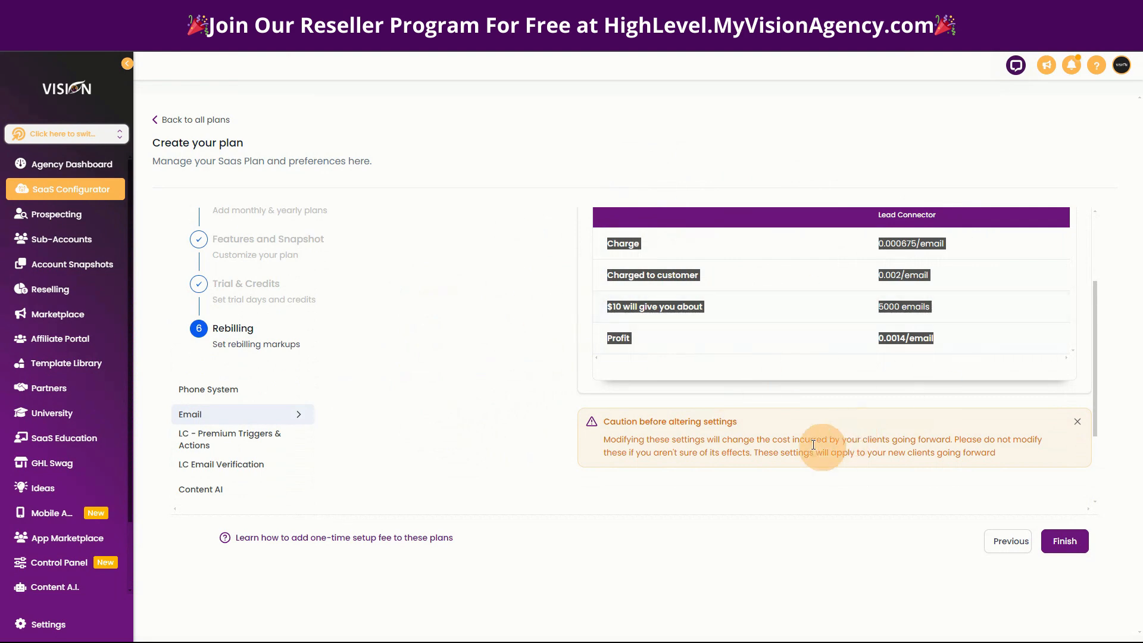
click(663, 344)
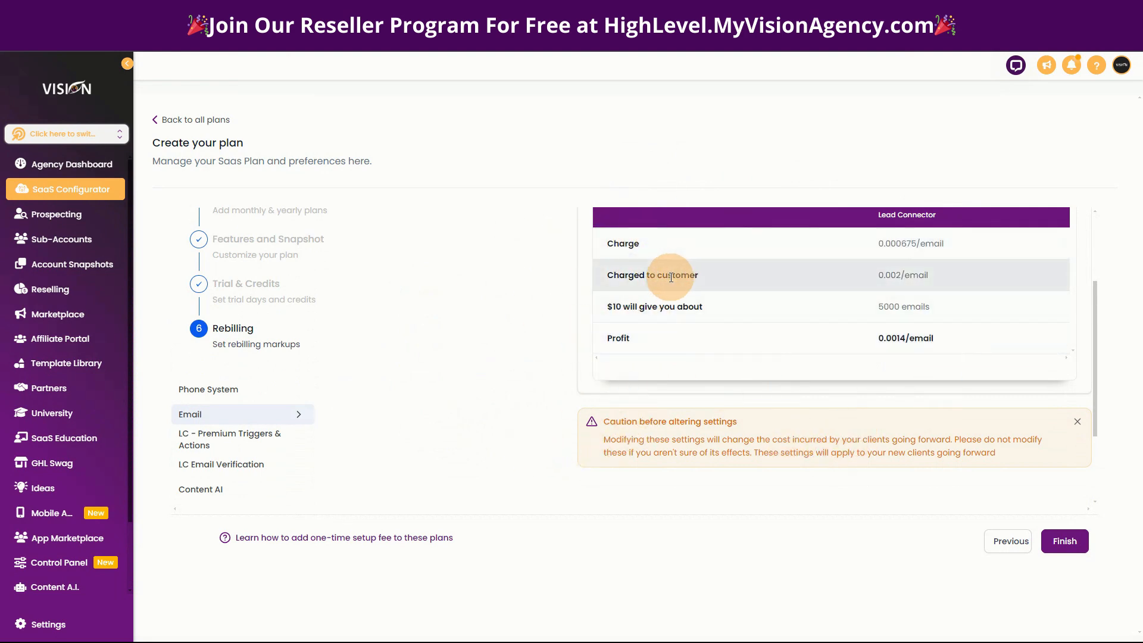
drag(601, 306, 739, 305)
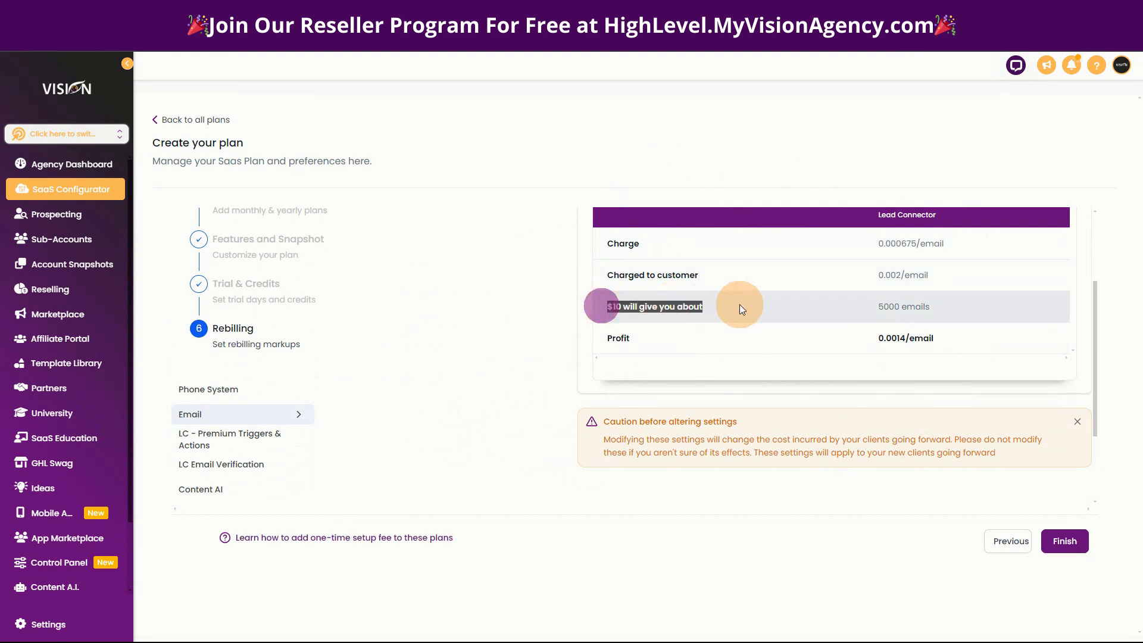
drag(861, 279, 977, 279)
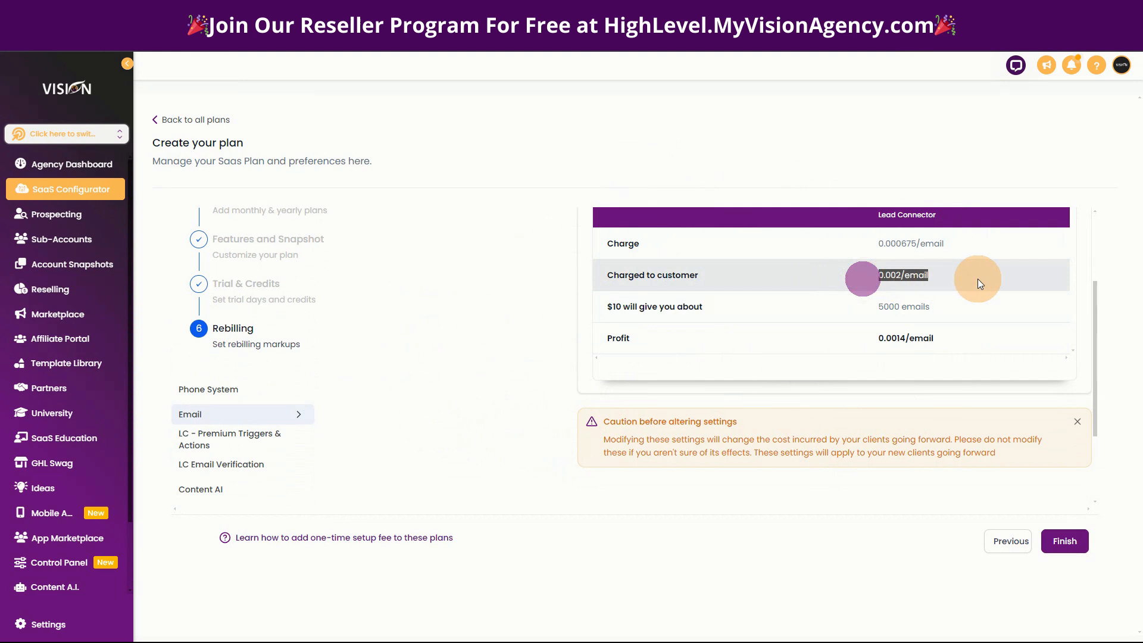
drag(598, 306, 962, 313)
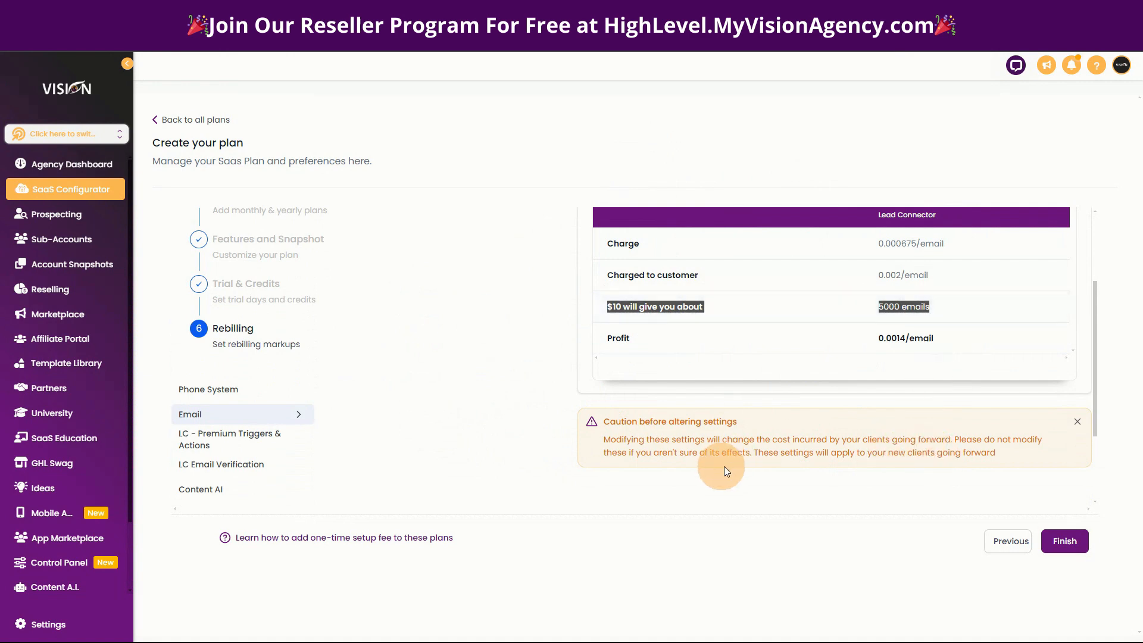
Open the LC - Premium Triggers & Actions rebilling settings and set the markup margin to 3 times.
click(232, 439)
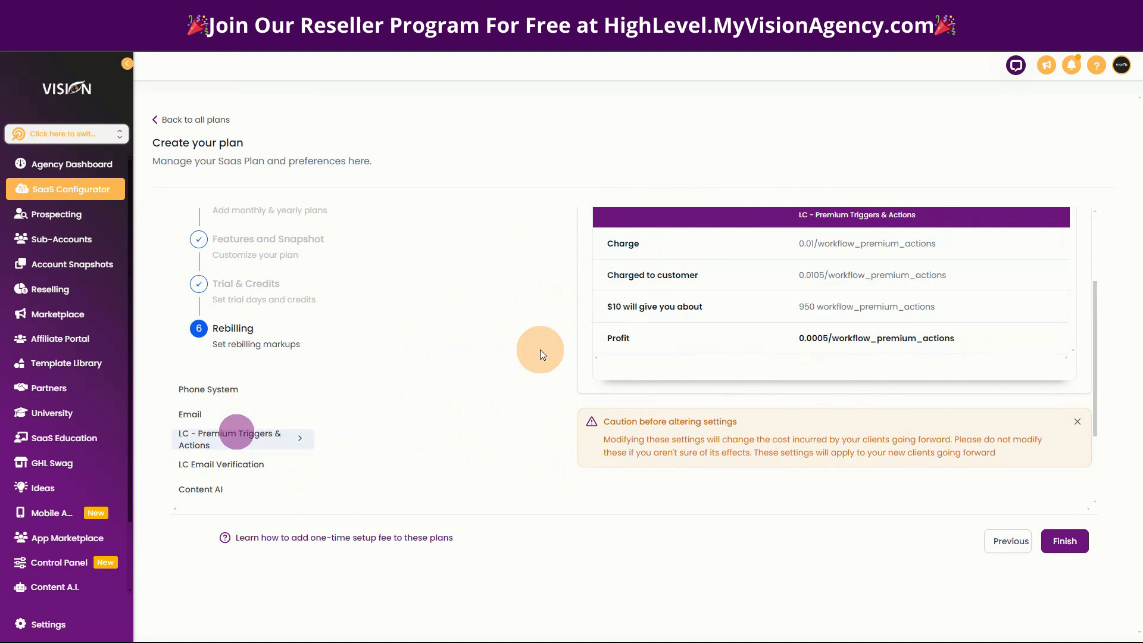
scroll(673, 351, up, 3)
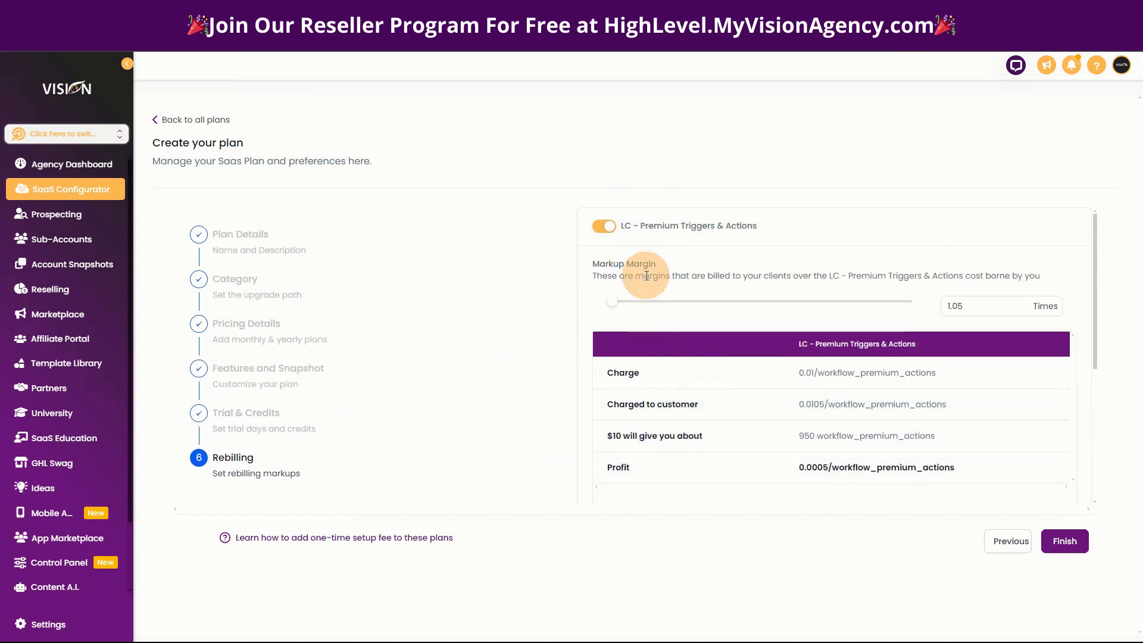
mouse_move(617, 307)
drag(617, 308, 676, 302)
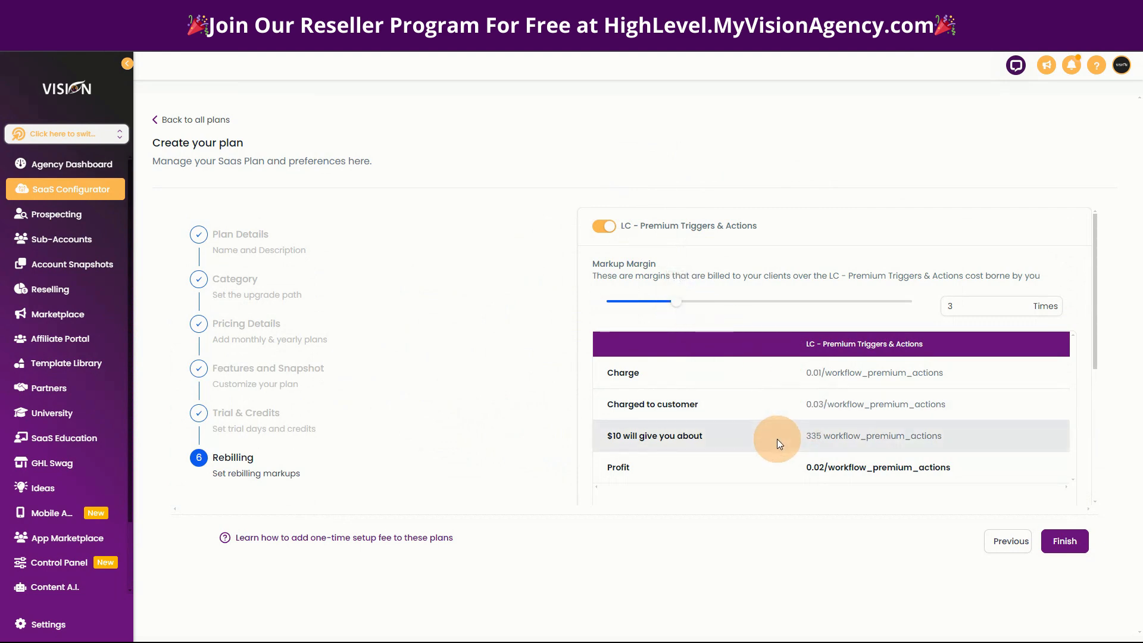
Open the LC Email Verification rebilling settings and set the markup margin to 3 times.
scroll(777, 438, down, 3)
scroll(772, 438, down, 1)
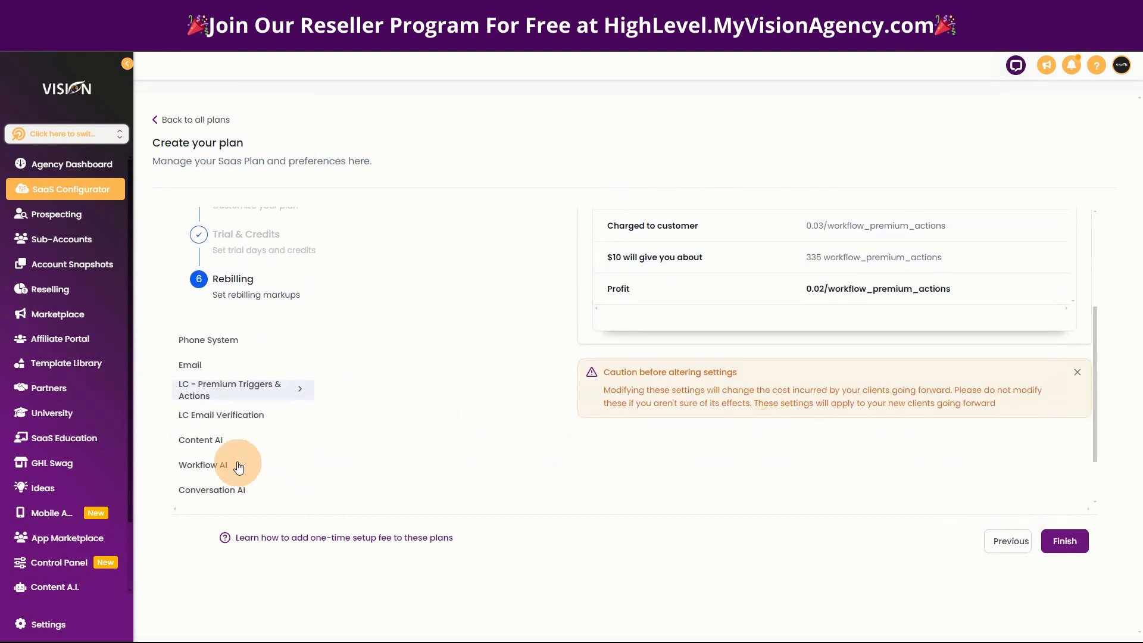
click(213, 415)
scroll(744, 459, up, 1)
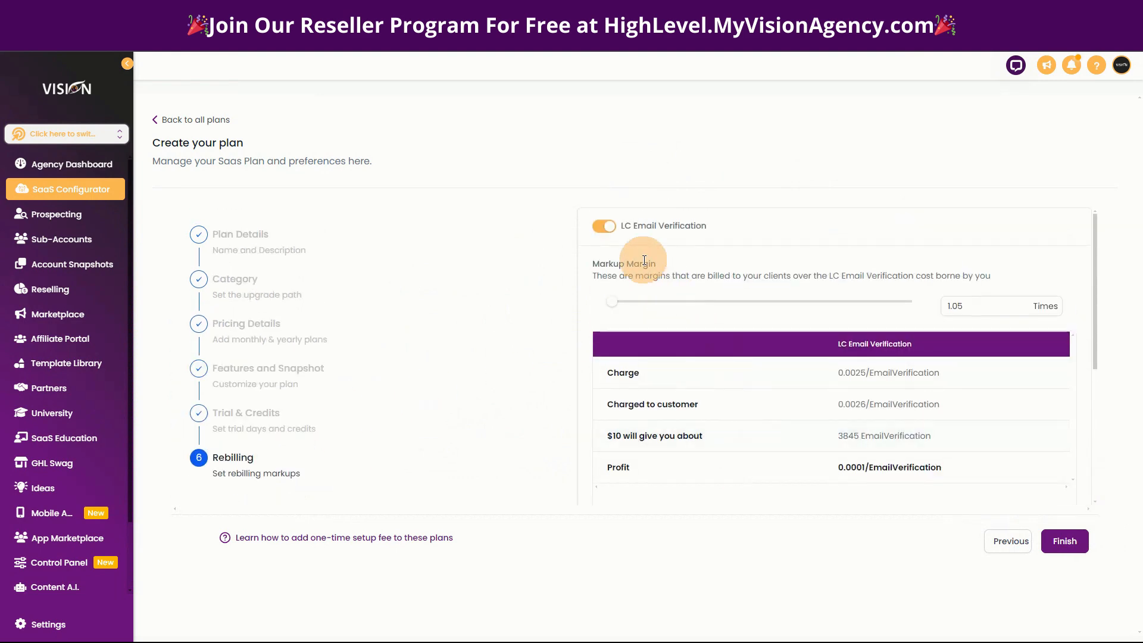
drag(613, 301, 678, 310)
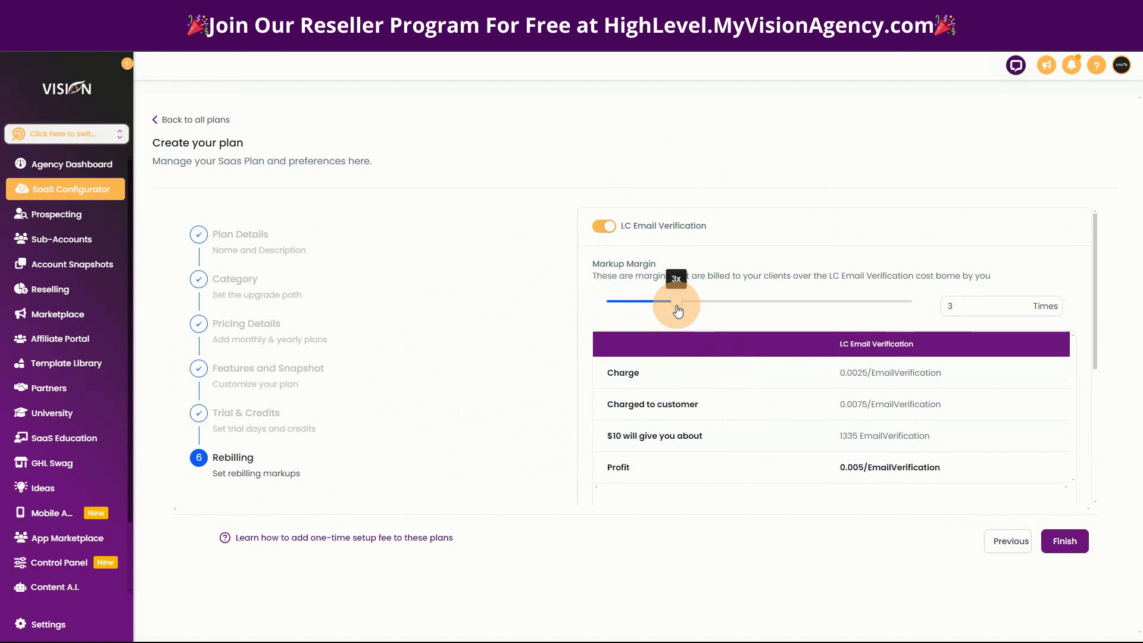
Open the Content AI rebilling settings and set the markup margin to 3 times.
scroll(480, 458, down, 4)
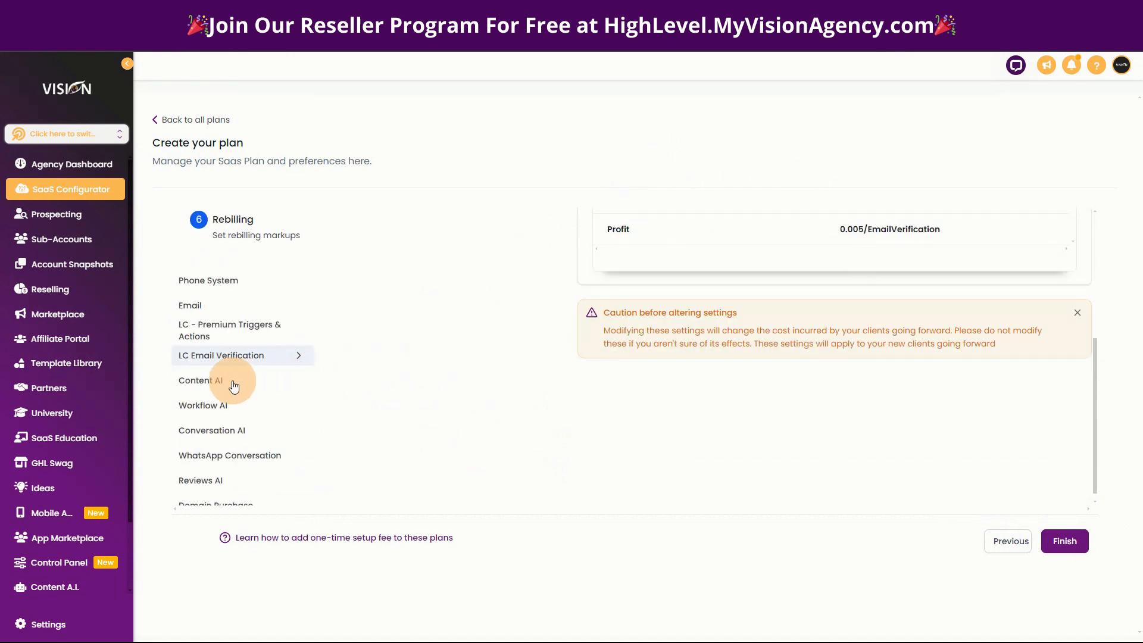
click(234, 387)
scroll(542, 430, up, 4)
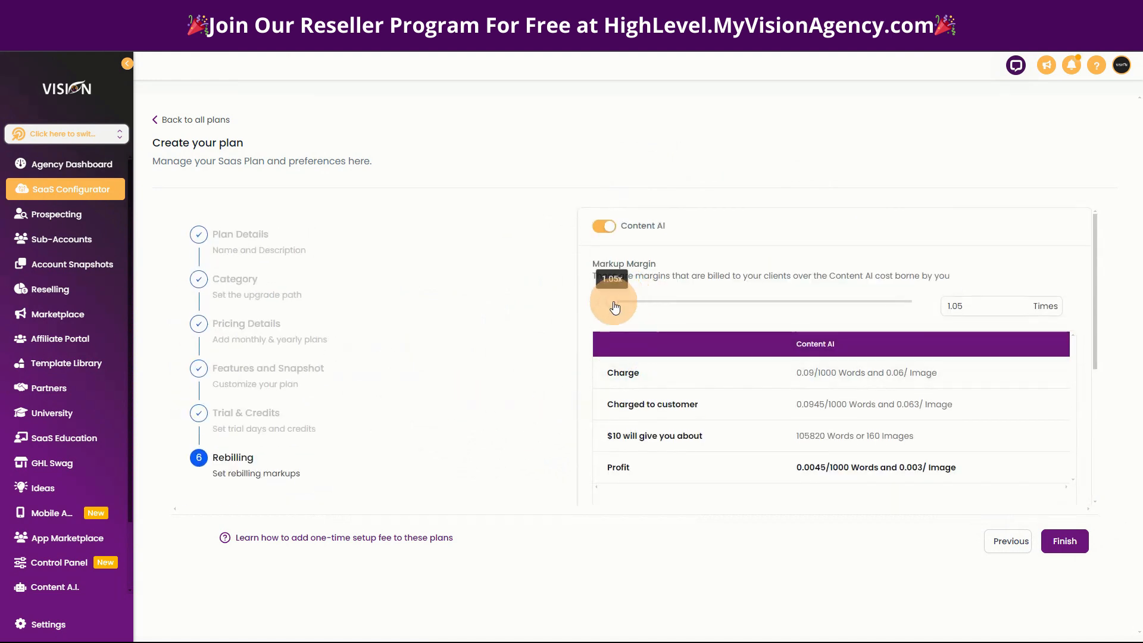
drag(614, 306, 677, 305)
Open the Workflow AI rebilling settings and set the markup margin to 3 times.
scroll(459, 459, down, 1)
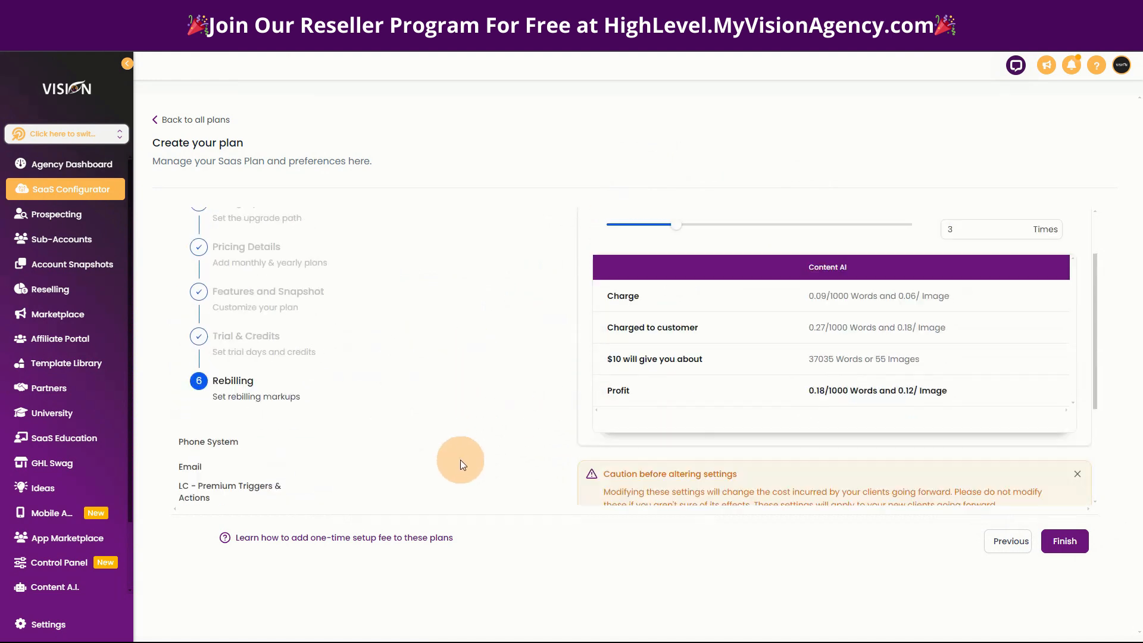
scroll(459, 460, down, 2)
click(188, 394)
scroll(663, 466, up, 1)
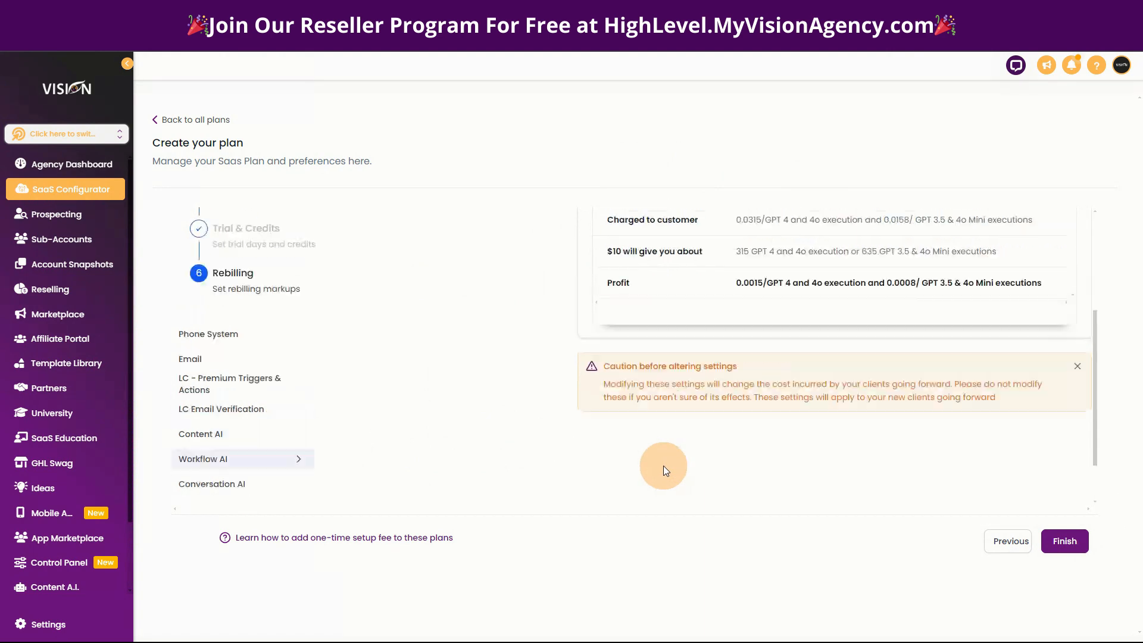
scroll(663, 466, up, 3)
drag(633, 309, 679, 305)
Open the Conversation AI rebilling settings and set the markup margin to 3 times.
scroll(395, 454, down, 4)
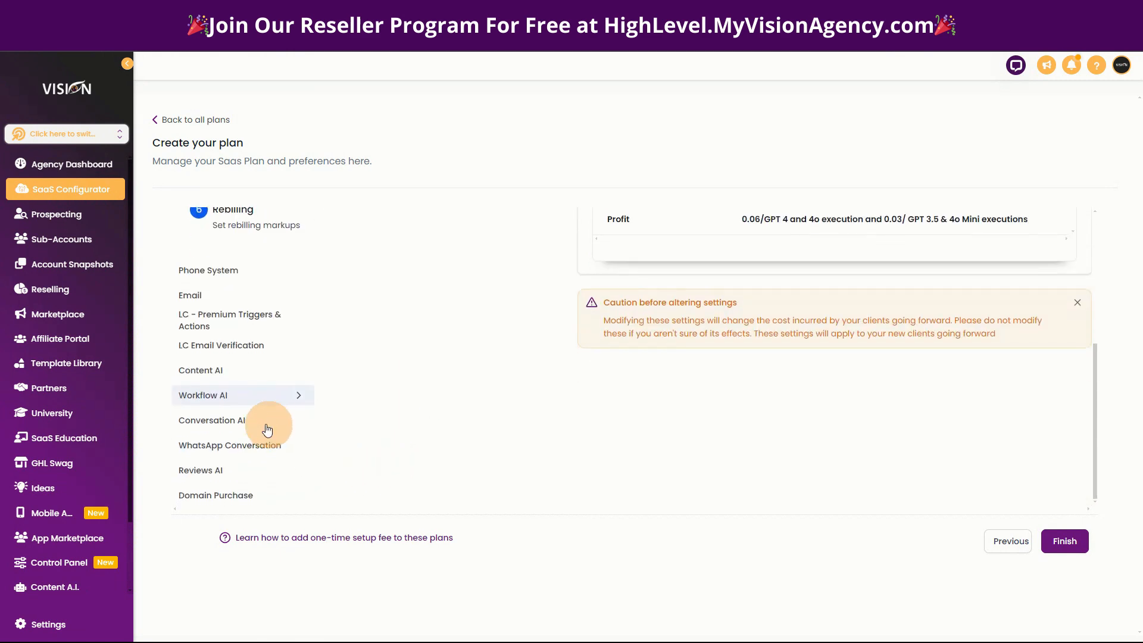
click(231, 421)
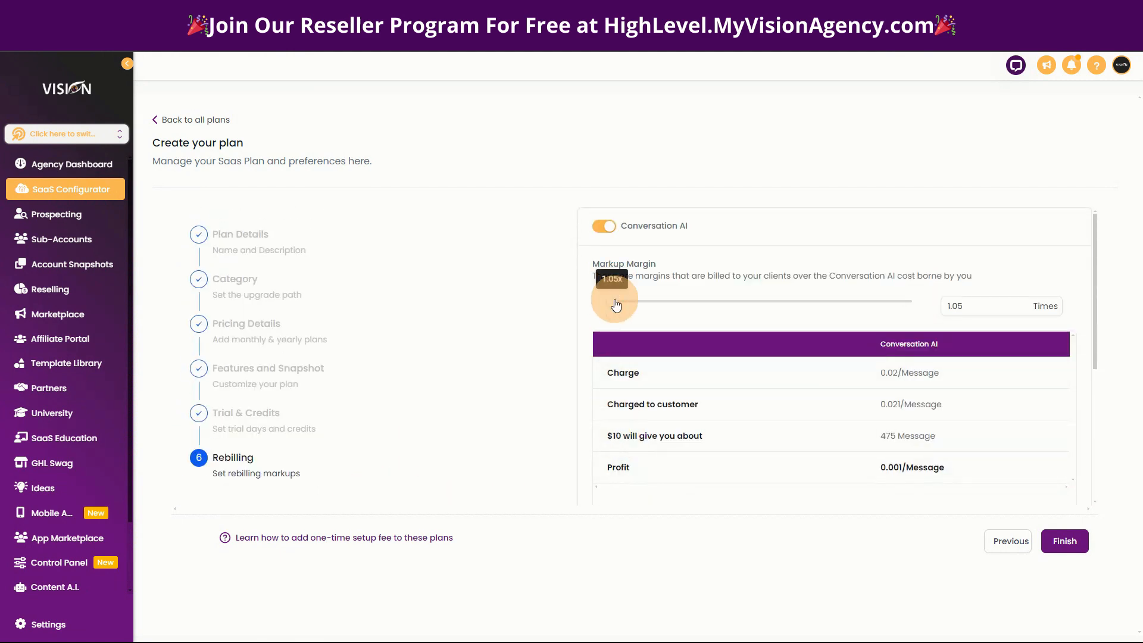
drag(613, 301, 674, 308)
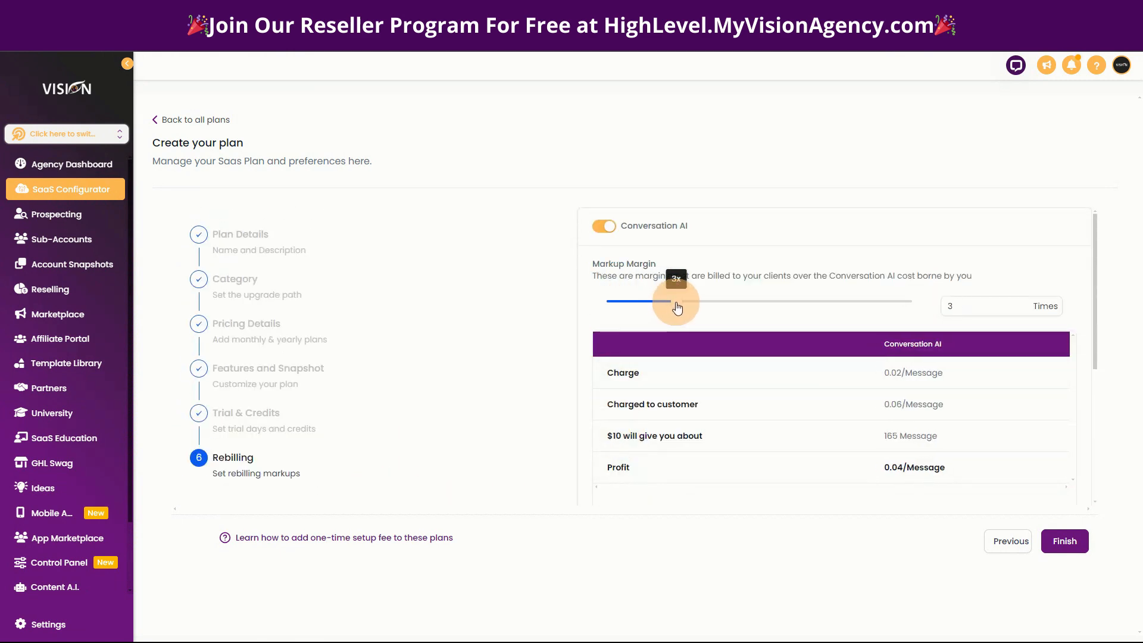
Open the WhatsApp Conversation rebilling settings and set the markup margin to 3 times.
scroll(487, 487, down, 5)
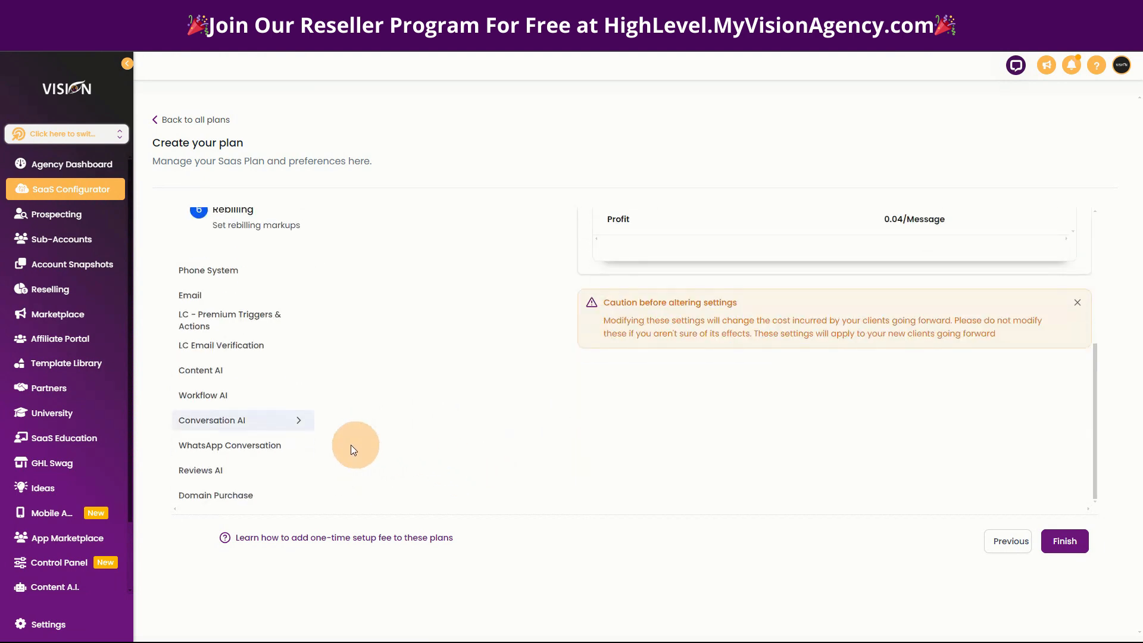
click(217, 447)
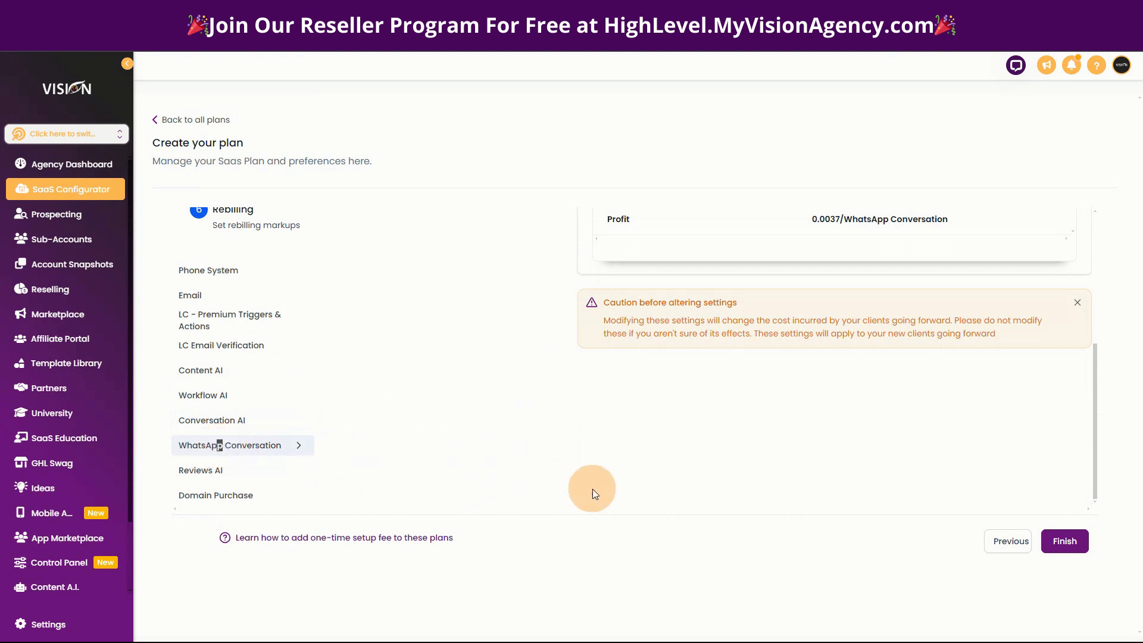
scroll(592, 488, up, 5)
drag(607, 301, 676, 302)
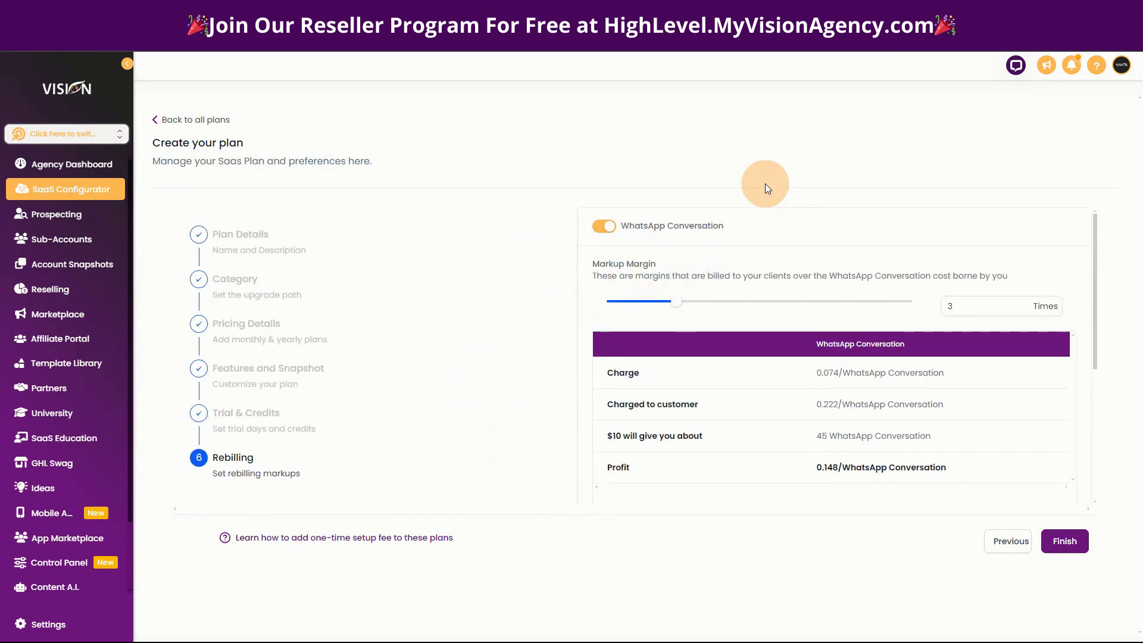
Open the Reviews AI rebilling settings and set the markup margin to 3 times.
scroll(486, 410, down, 5)
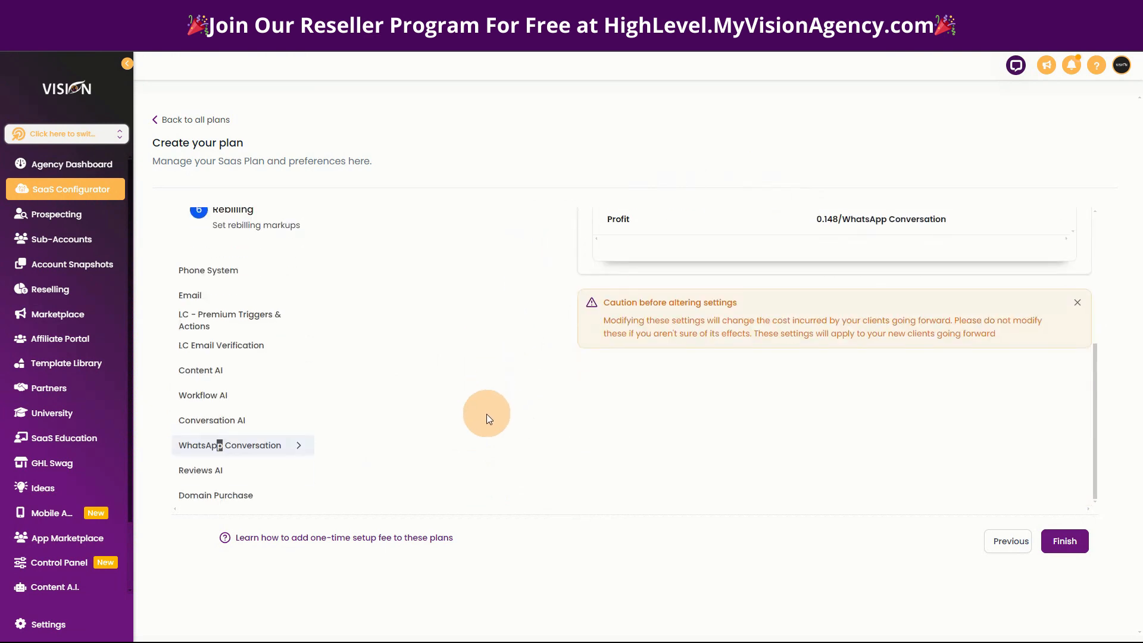
click(238, 471)
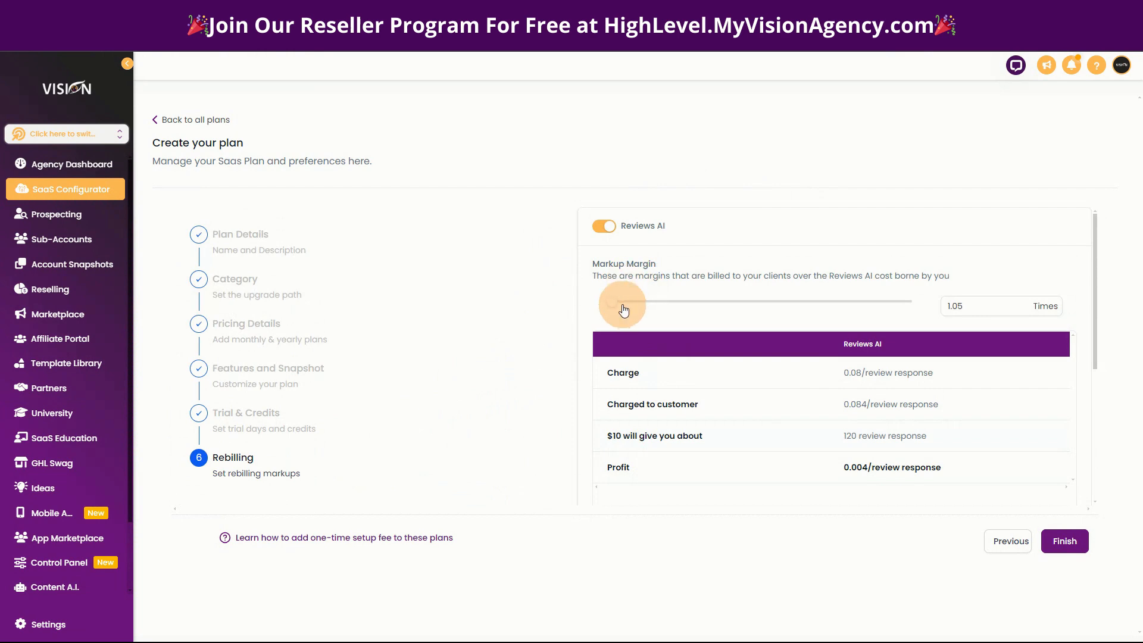
drag(623, 309, 664, 303)
Raise the markup margin for Domain Purchase and finish creating the plan.
scroll(510, 447, down, 4)
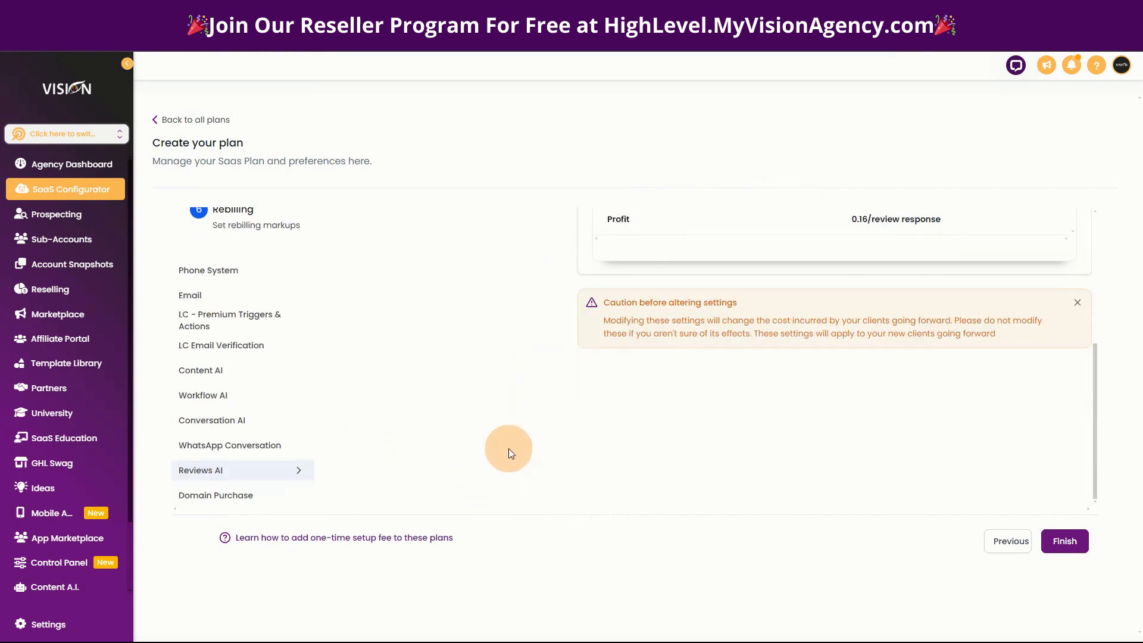
click(199, 495)
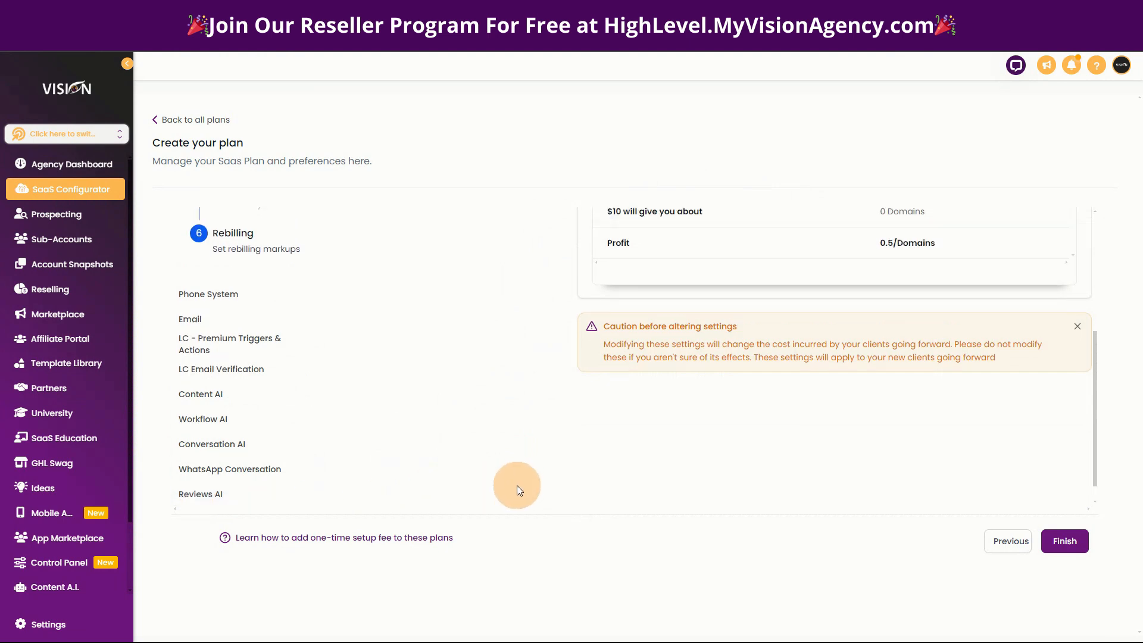
drag(612, 291, 765, 298)
click(1066, 542)
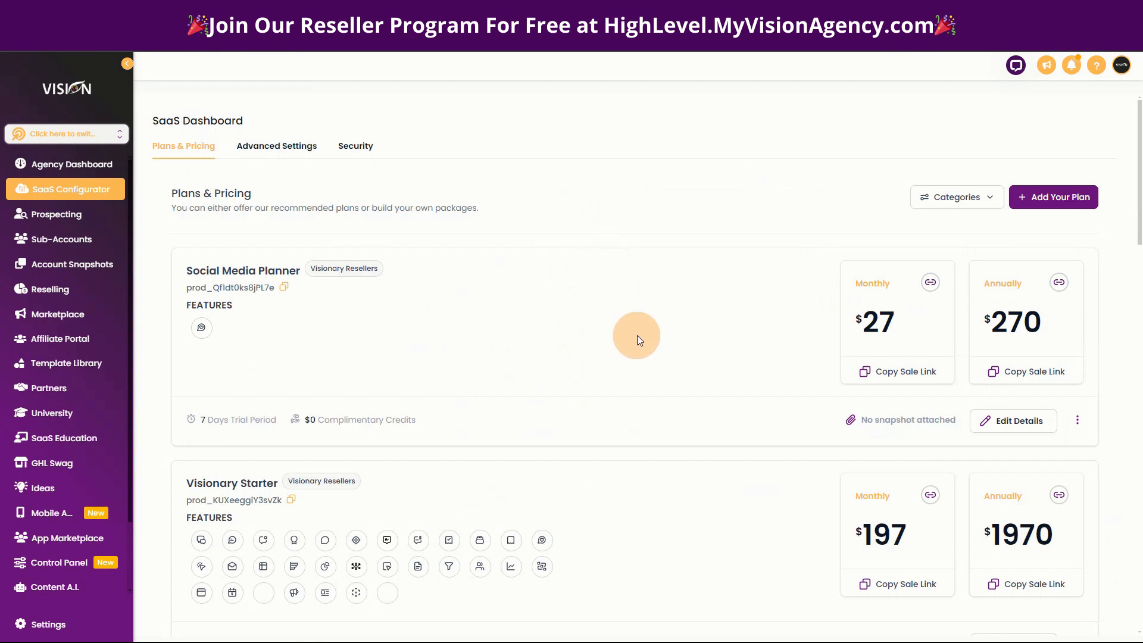
Open the Test plan's pricing details for editing and copy the monthly Stripe price ID.
scroll(636, 338, down, 10)
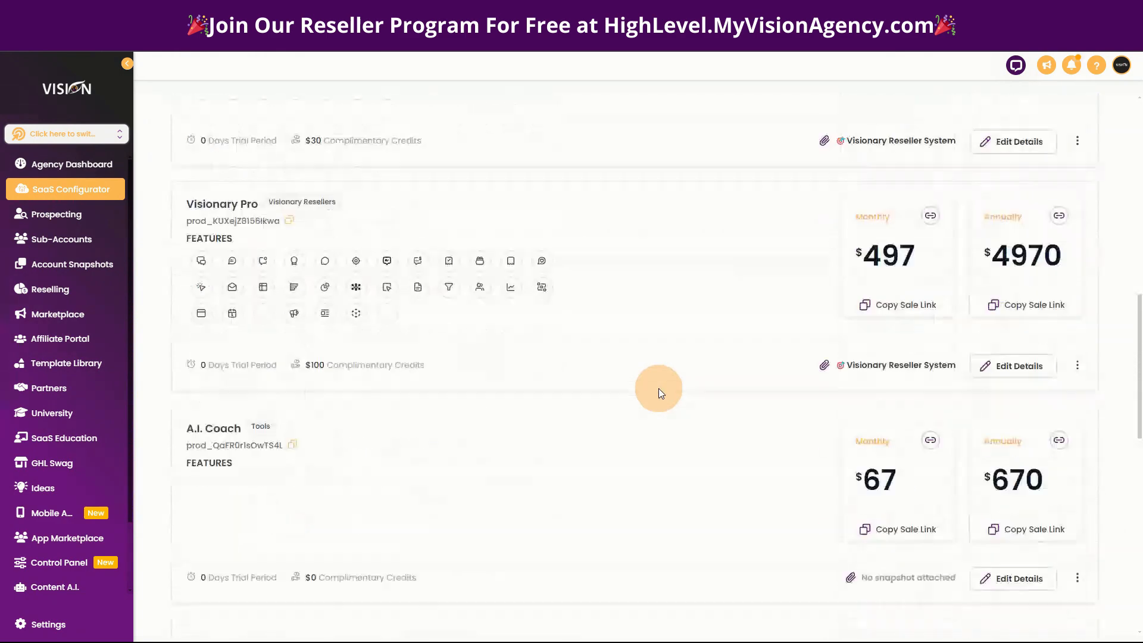
scroll(659, 388, down, 12)
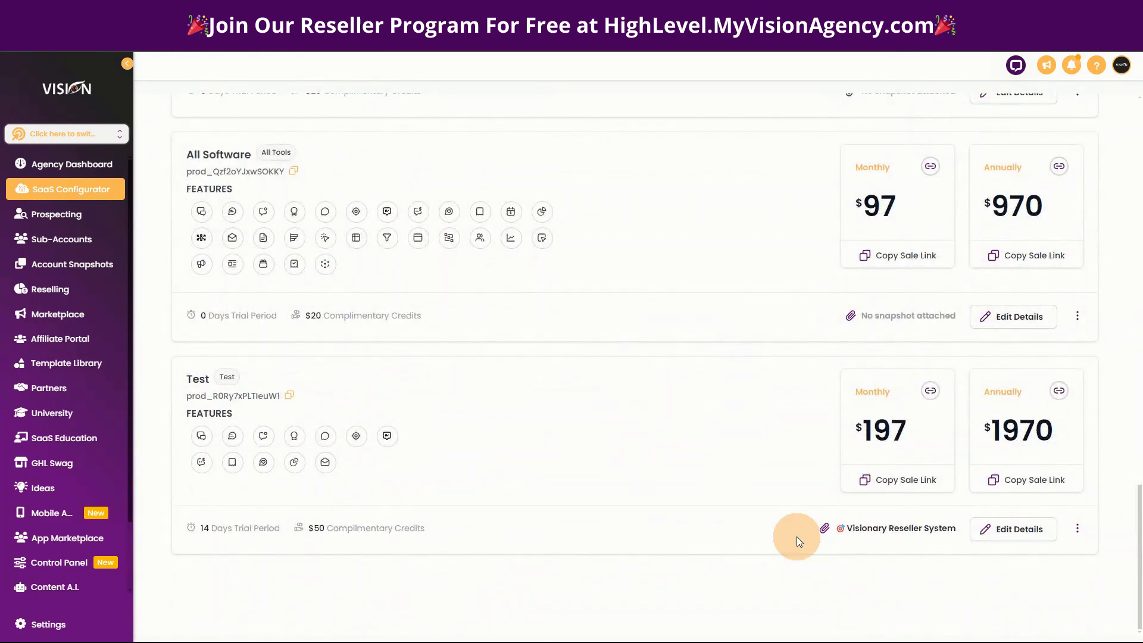
click(1012, 529)
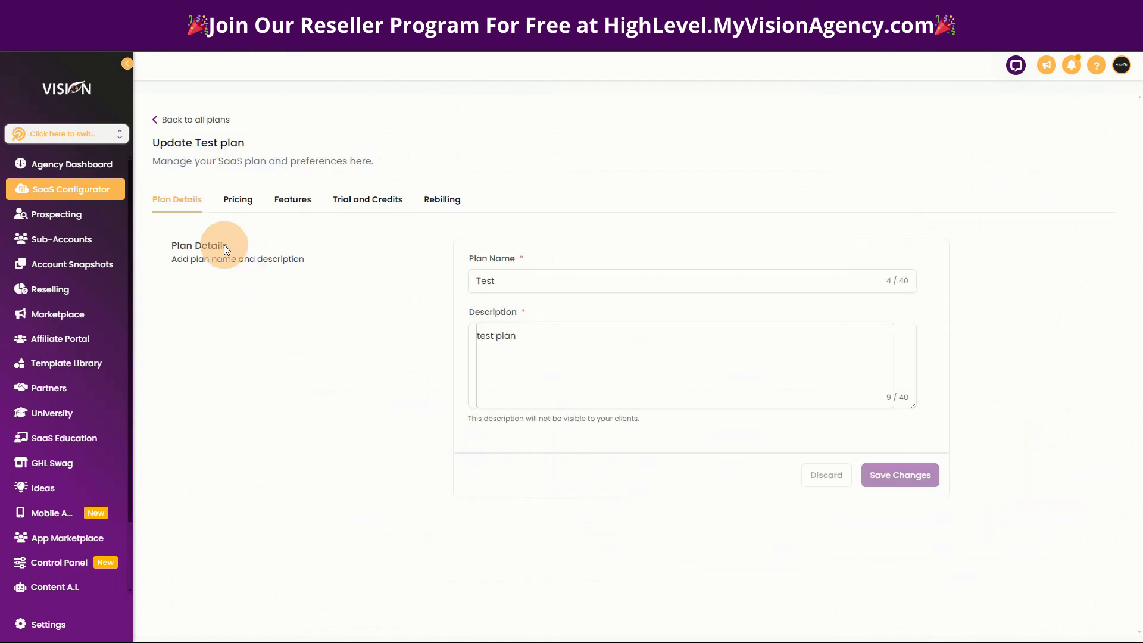
click(238, 200)
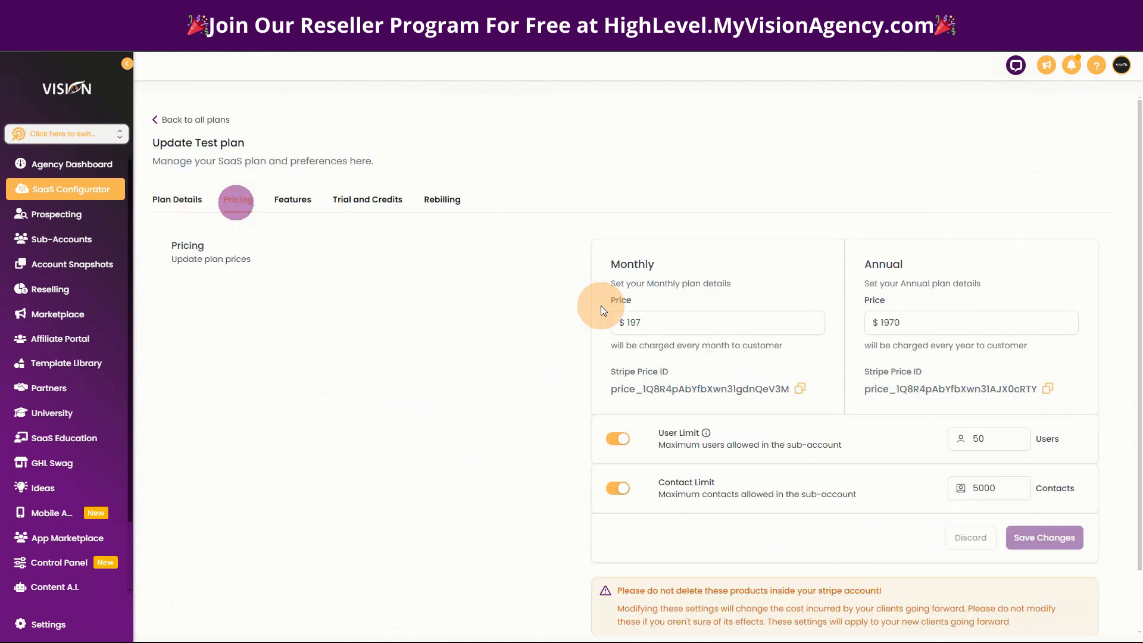
click(799, 388)
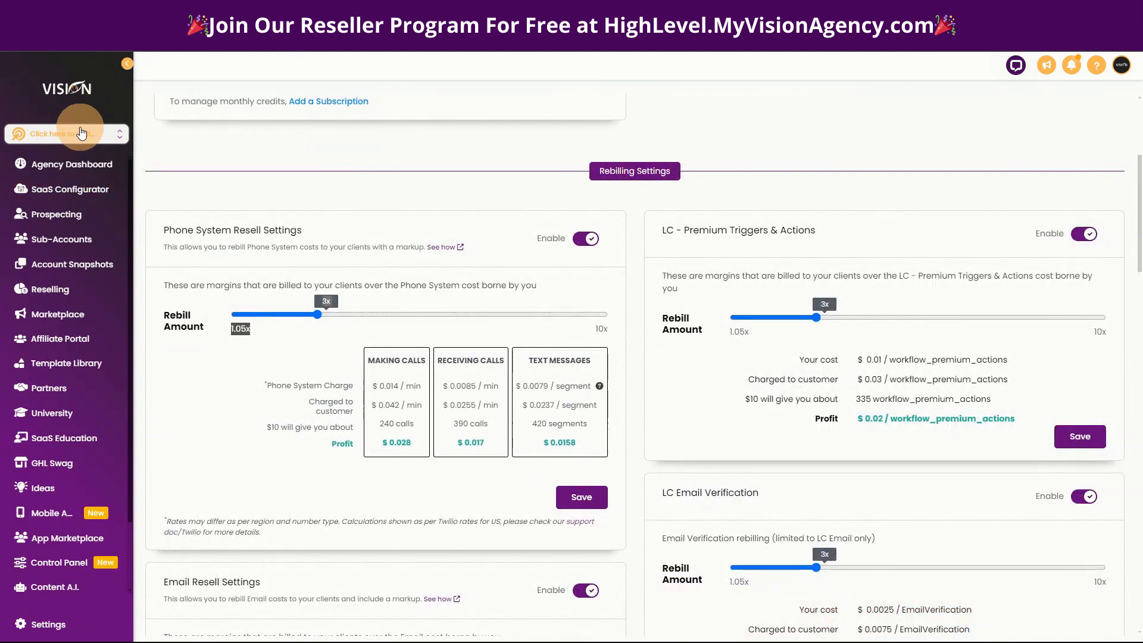
Switch from the agency view to the MVA Demo sub-account.
click(76, 134)
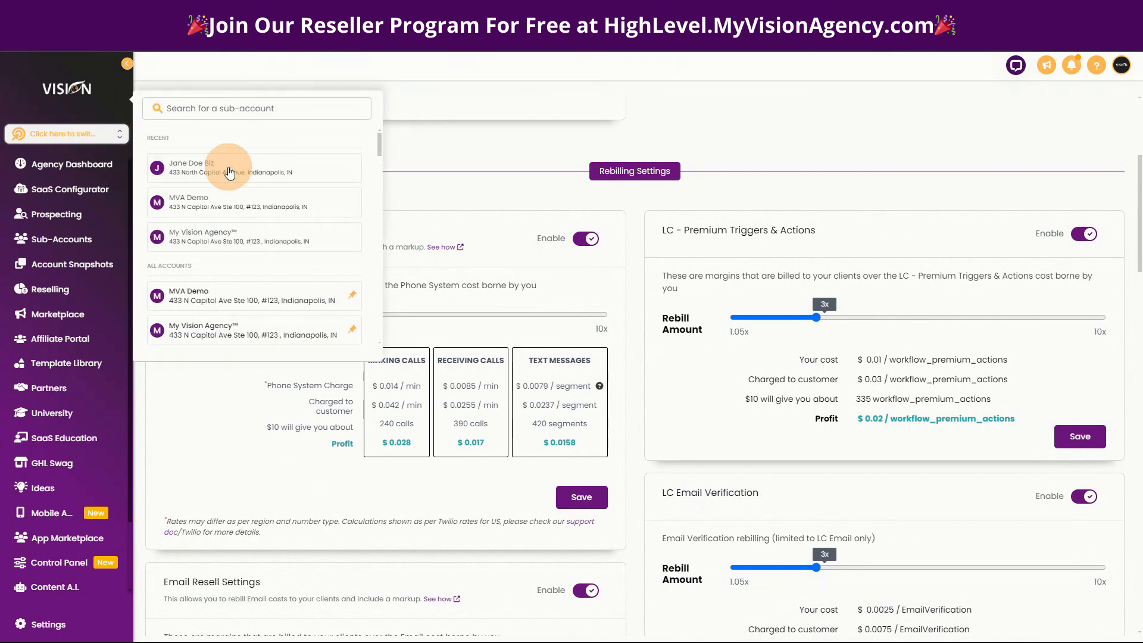
click(196, 204)
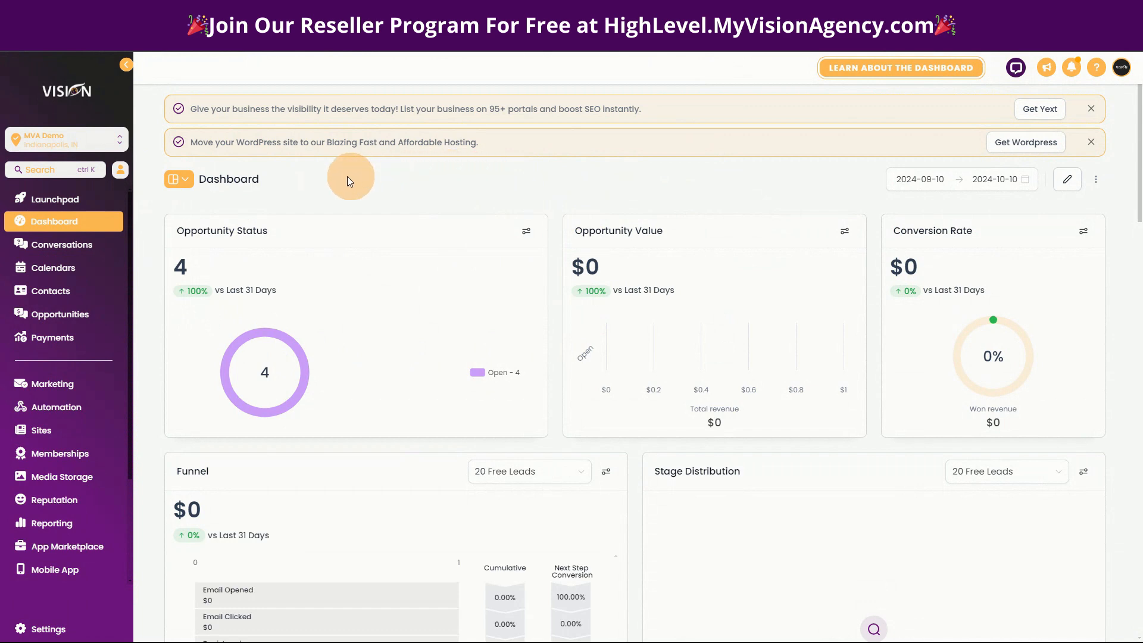
Try to import the plan's Stripe product into the sub-account's payment products by looking up the copied price ID.
click(46, 340)
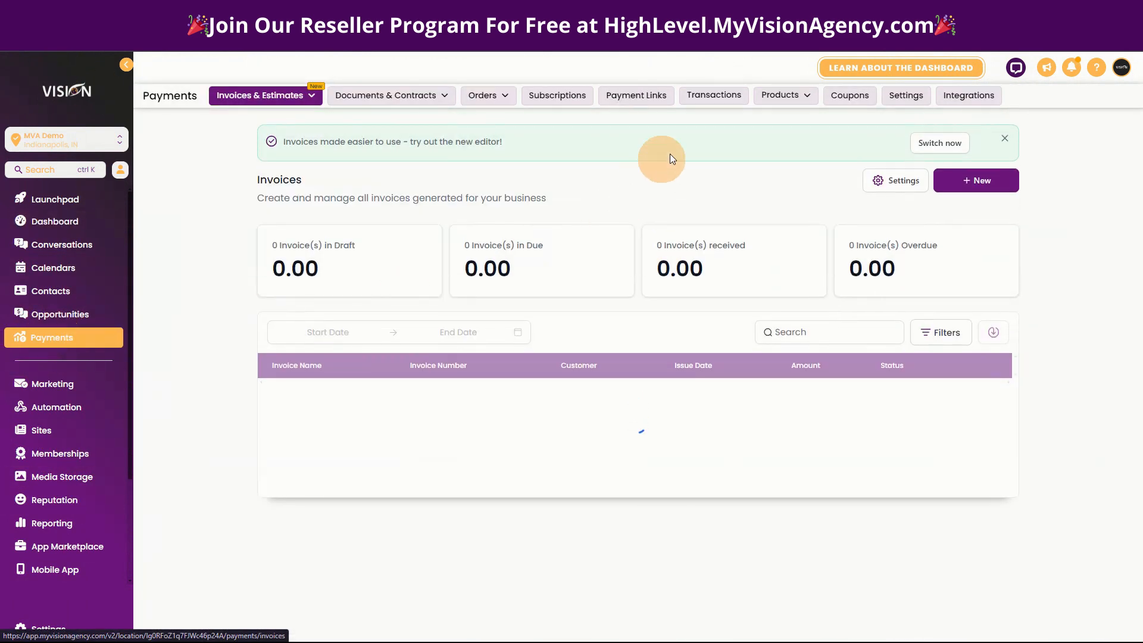
mouse_move(779, 97)
click(782, 120)
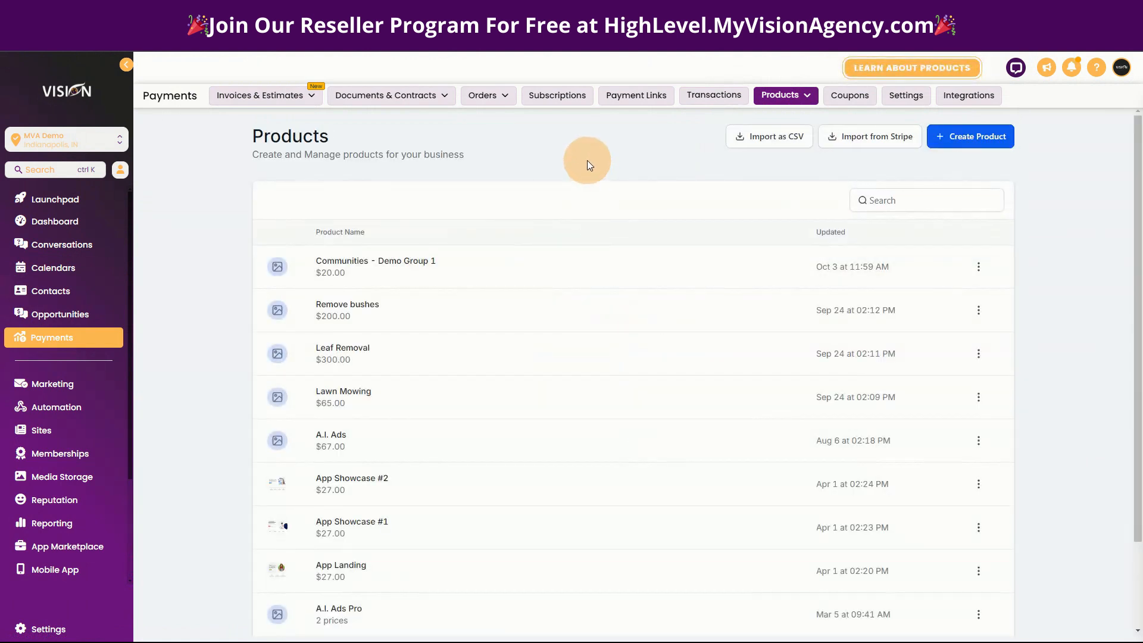
click(840, 136)
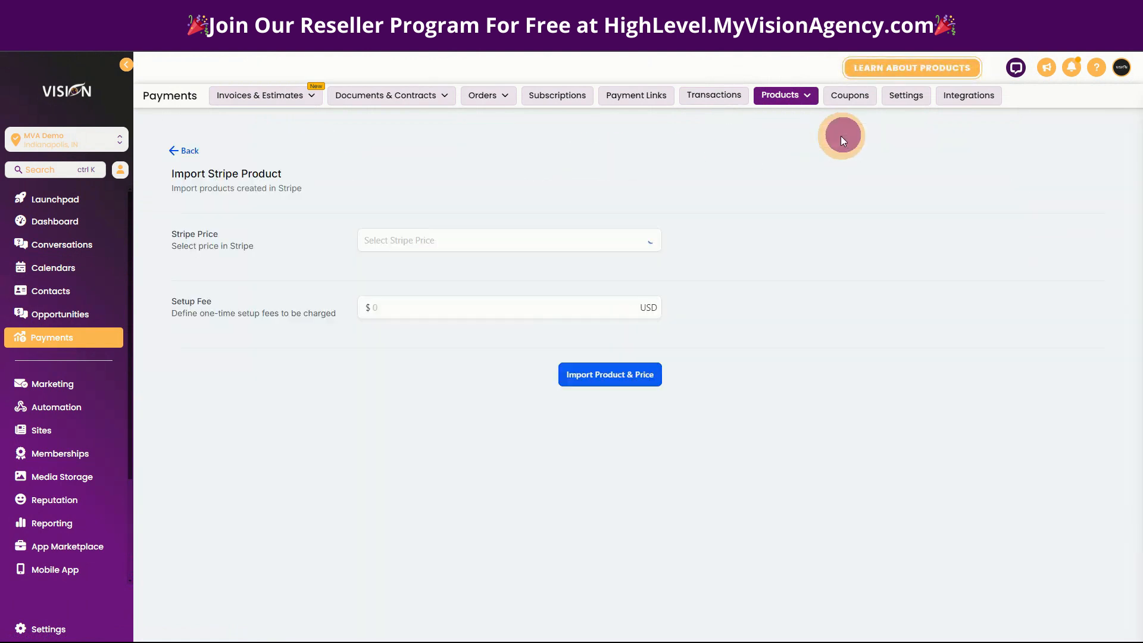
click(451, 249)
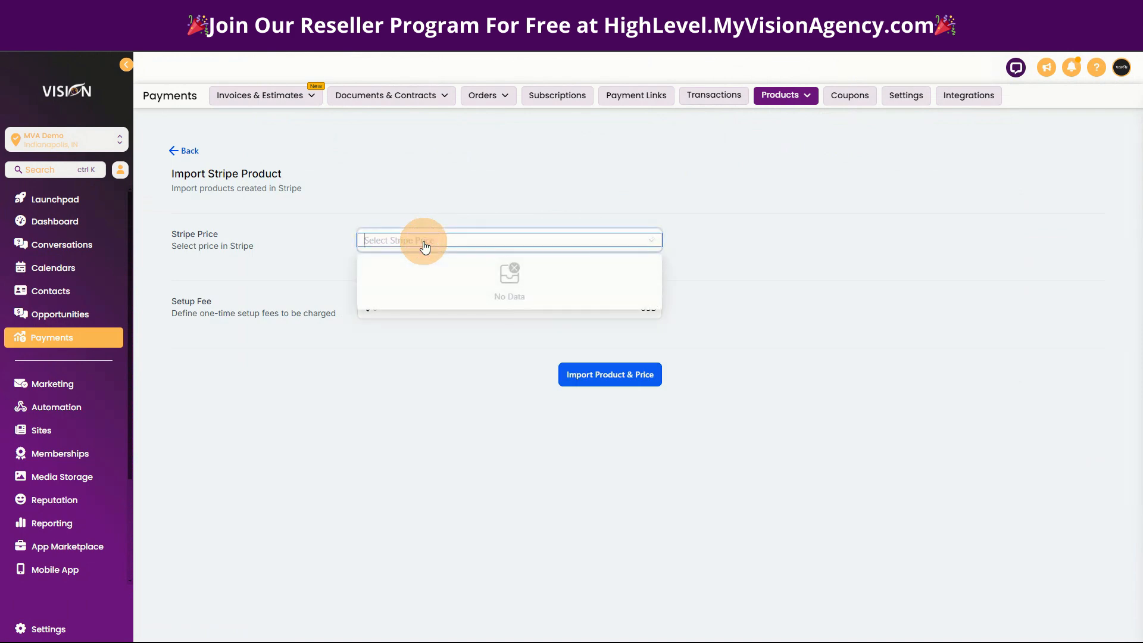
key(ctrl+v)
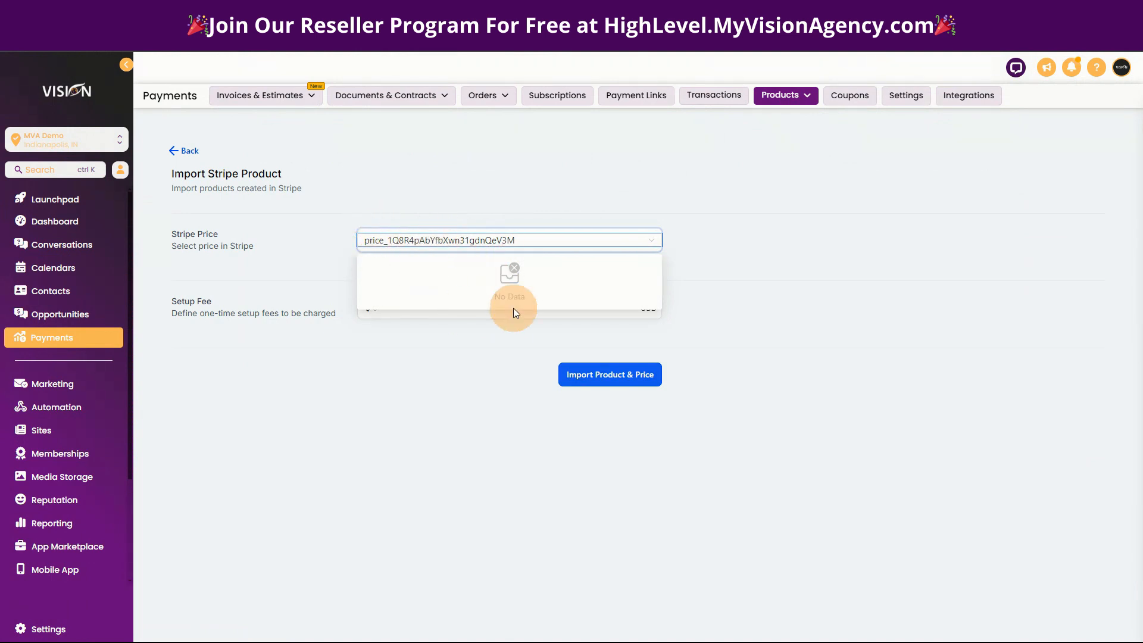
click(340, 198)
click(396, 308)
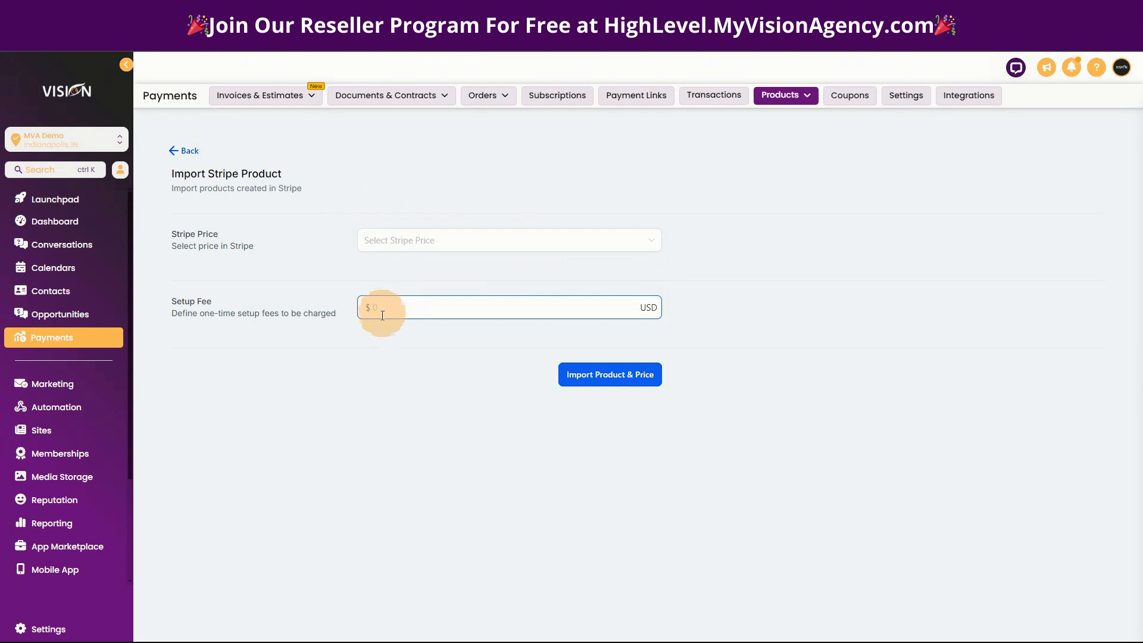
click(586, 382)
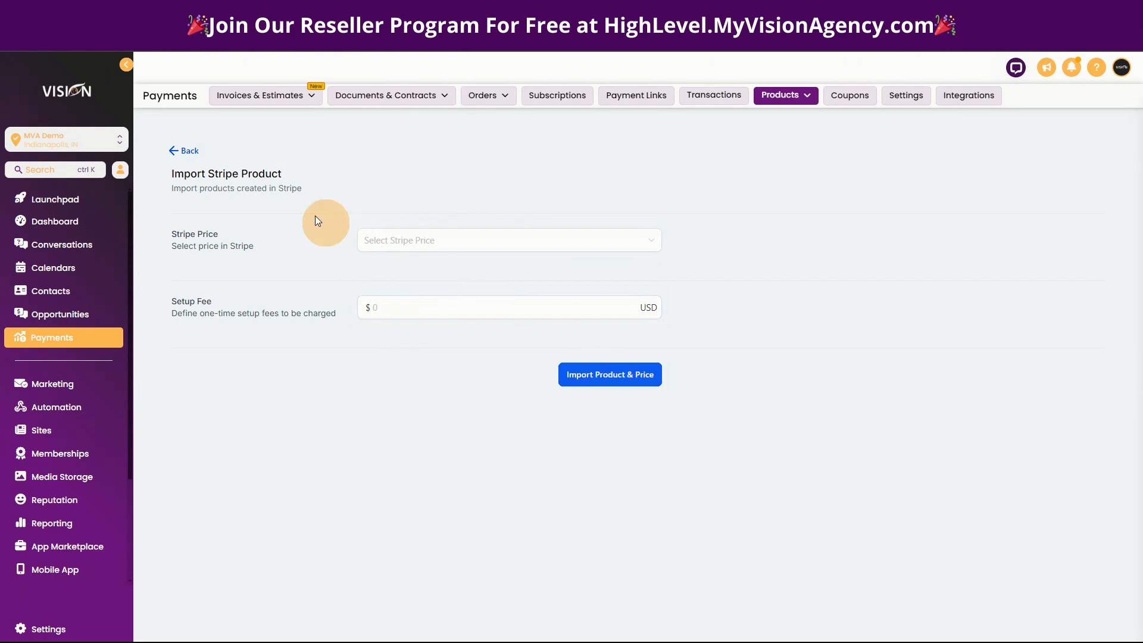
click(188, 150)
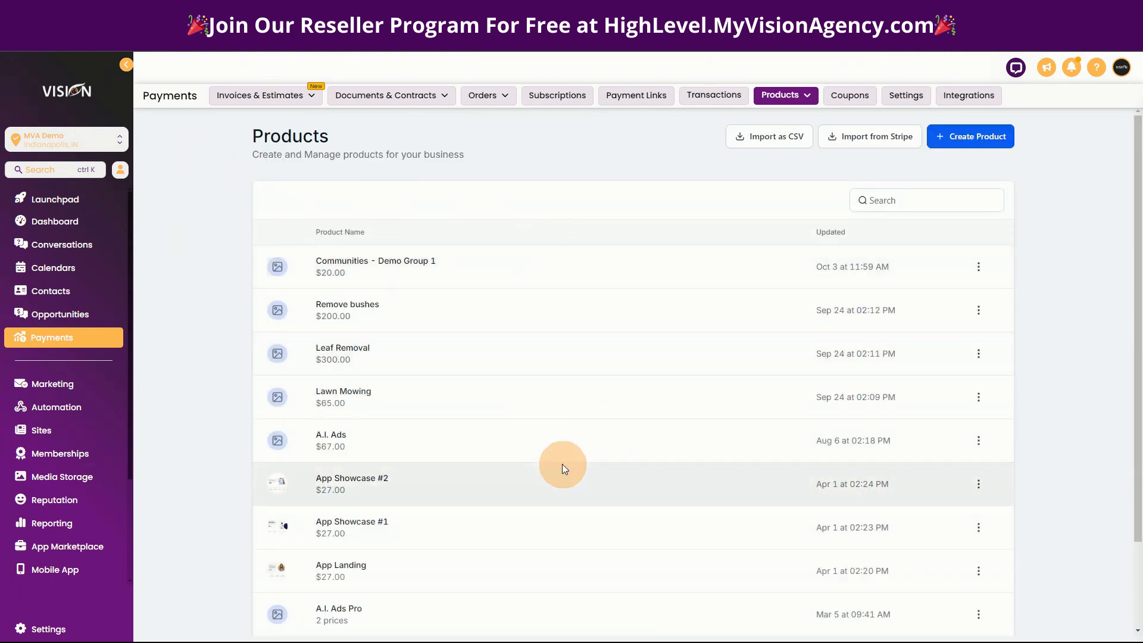
Look through the sub-account's existing products and view the blank form for a new payment link.
scroll(564, 467, down, 2)
scroll(470, 286, up, 2)
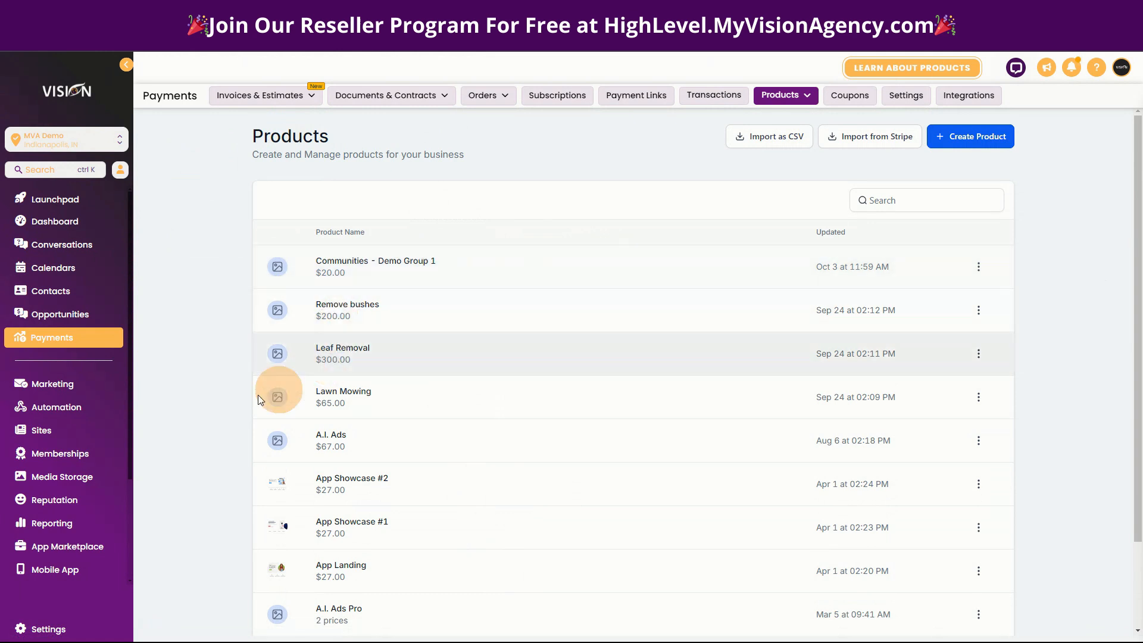
click(51, 436)
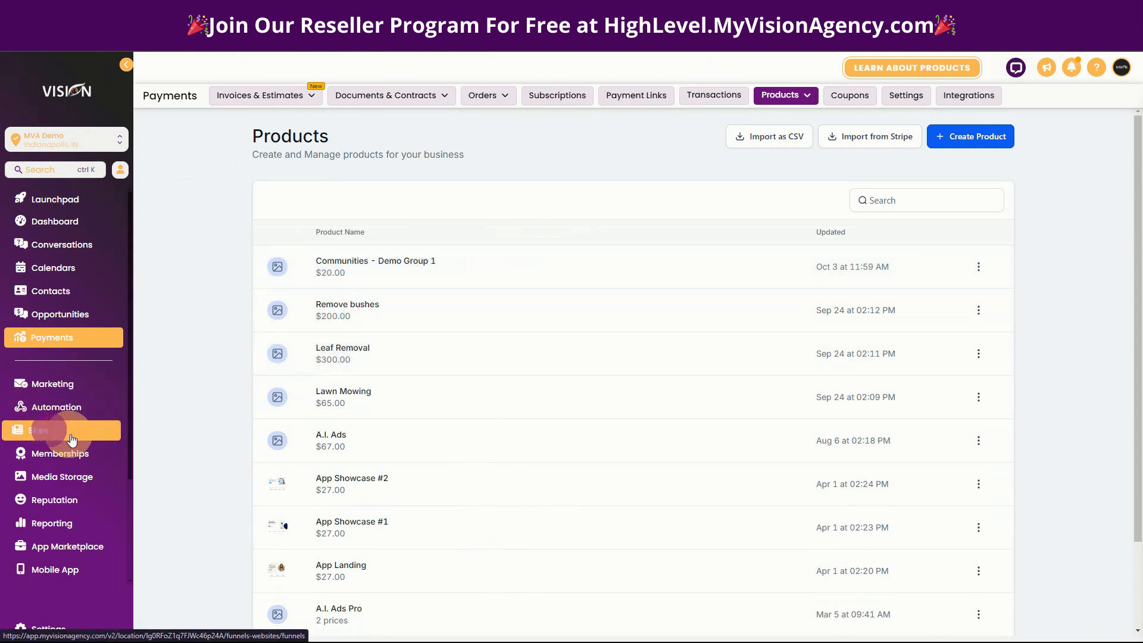
click(641, 96)
click(27, 338)
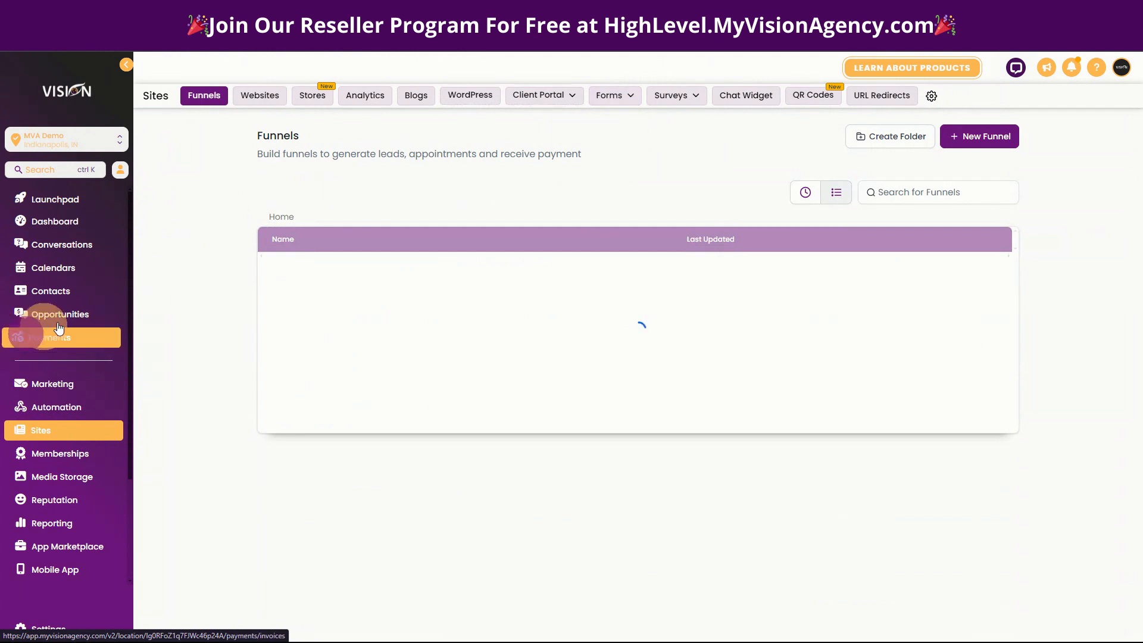
click(628, 96)
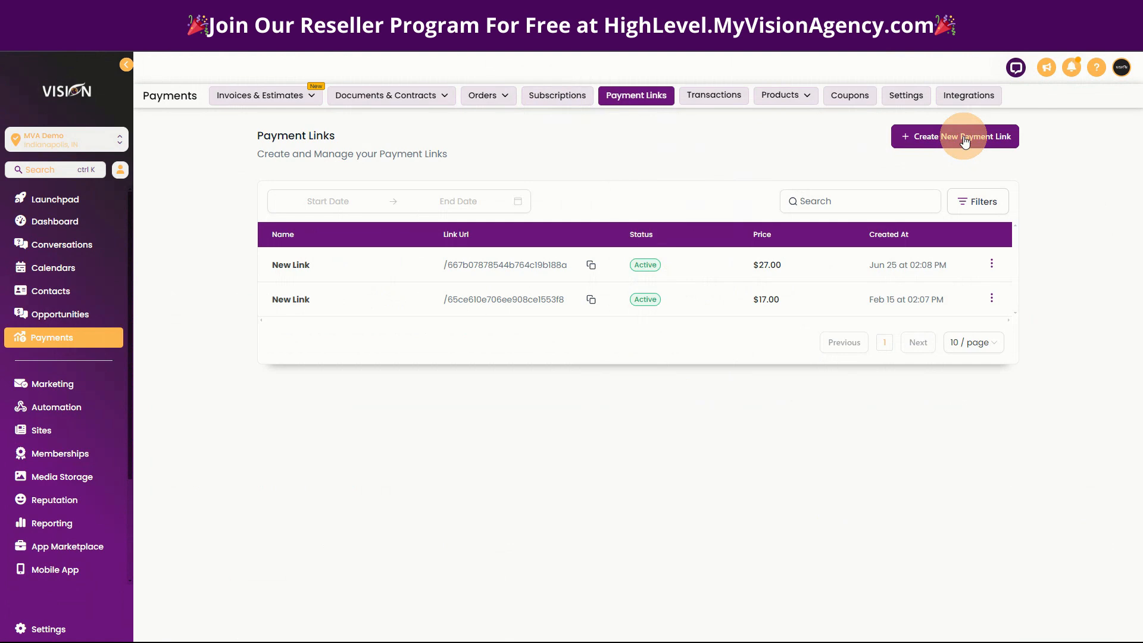
click(448, 257)
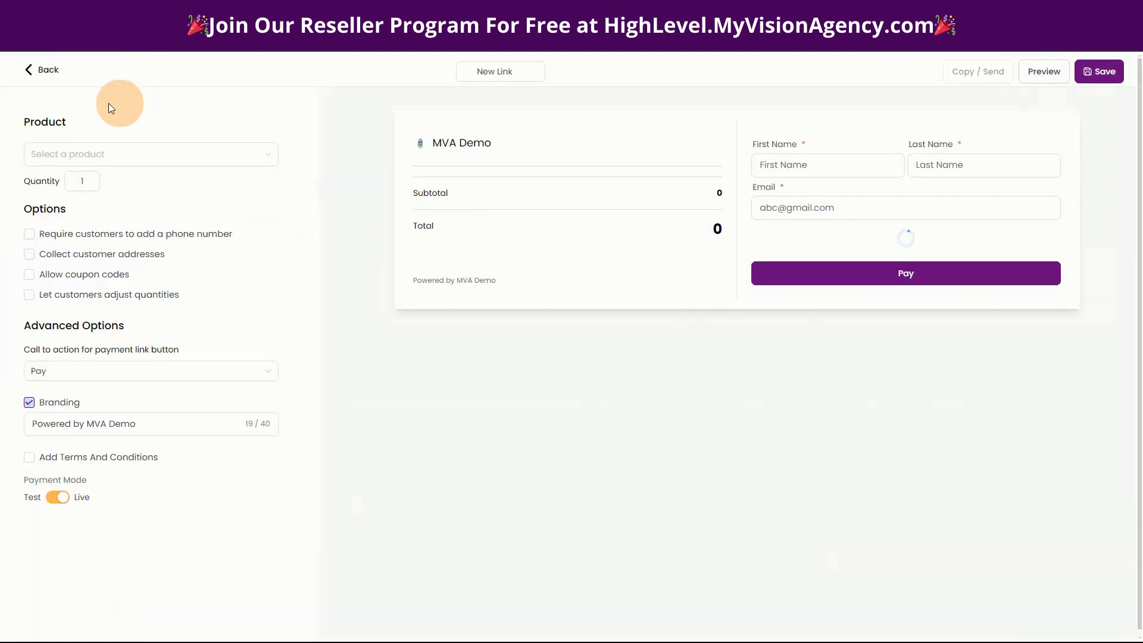
click(35, 67)
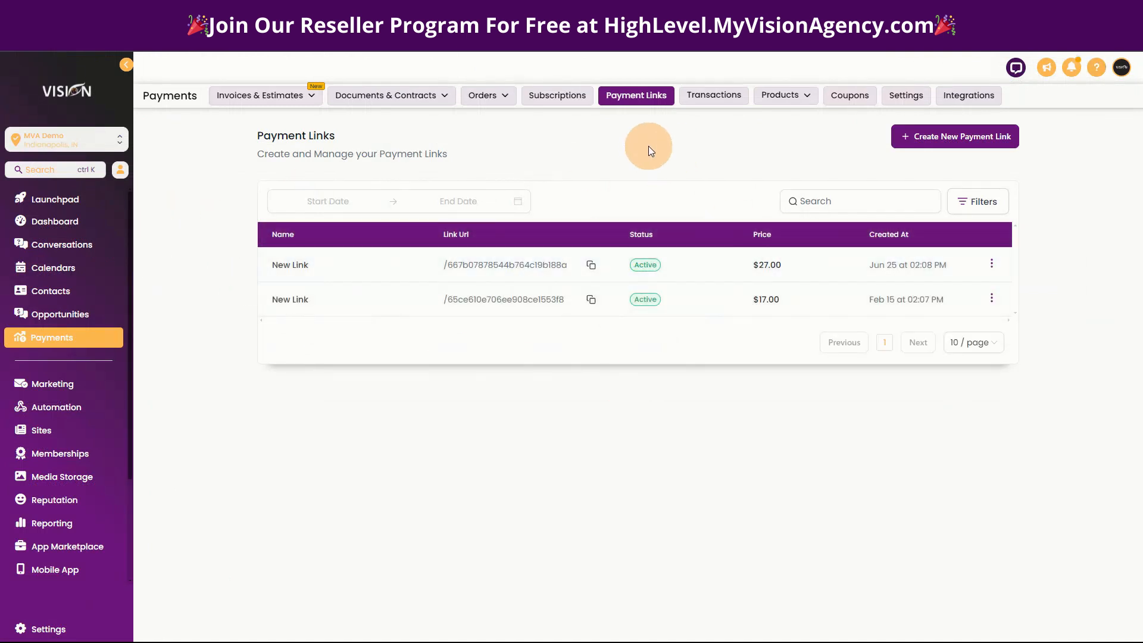
Open the GHL Affiliate funnel in the 1.1 High Level Affiliates Only folder and view its form for adding a product.
mouse_move(792, 95)
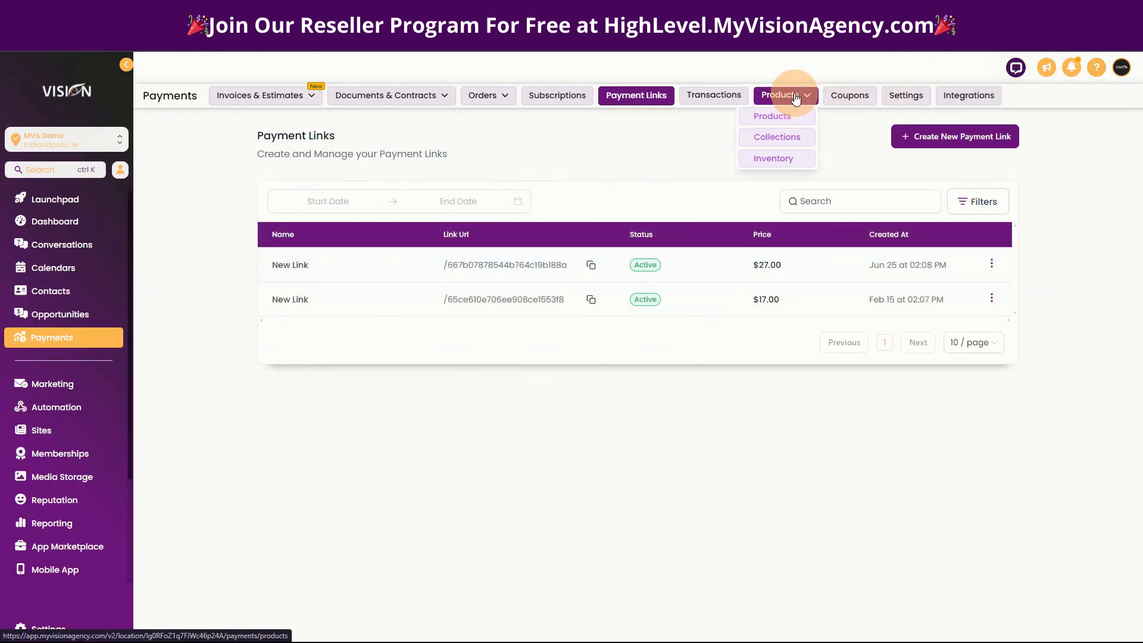
click(33, 435)
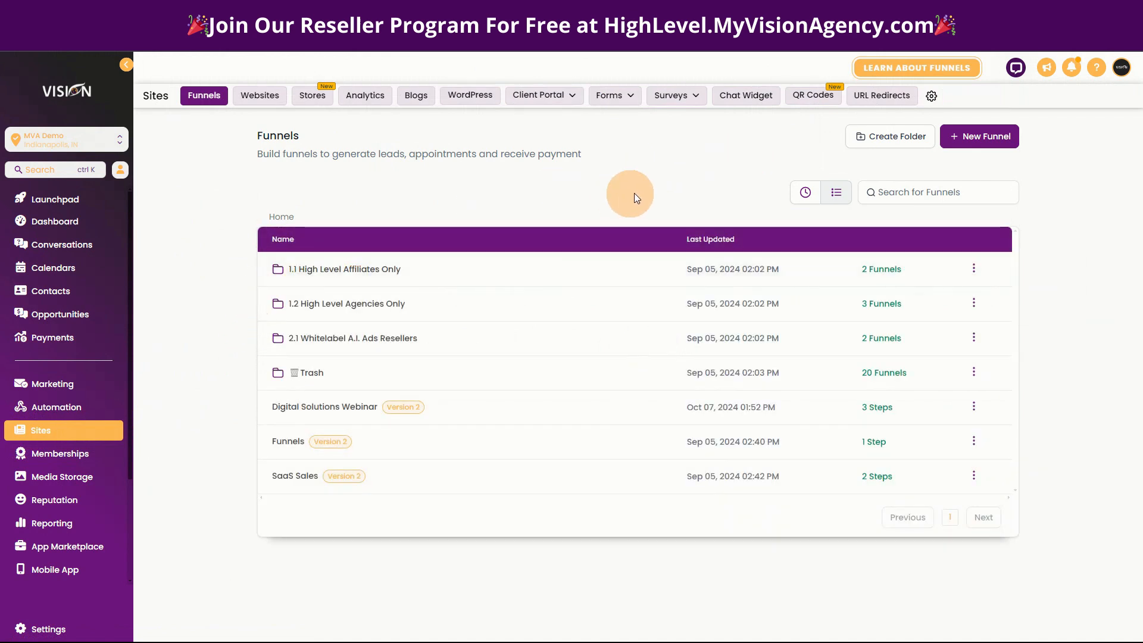
click(321, 271)
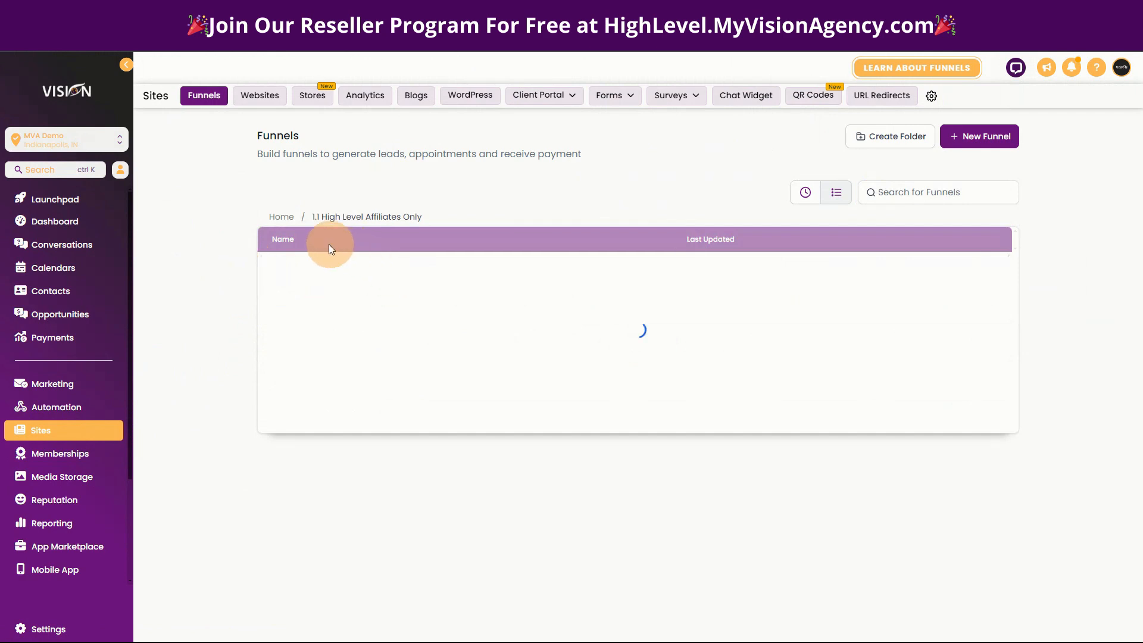
click(306, 269)
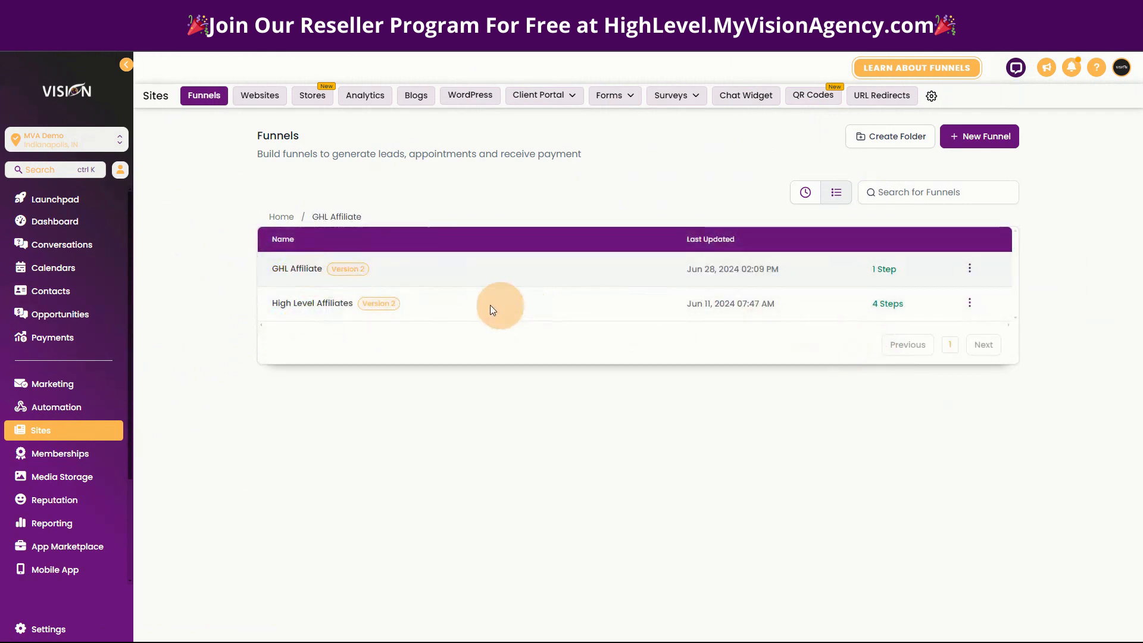
click(381, 275)
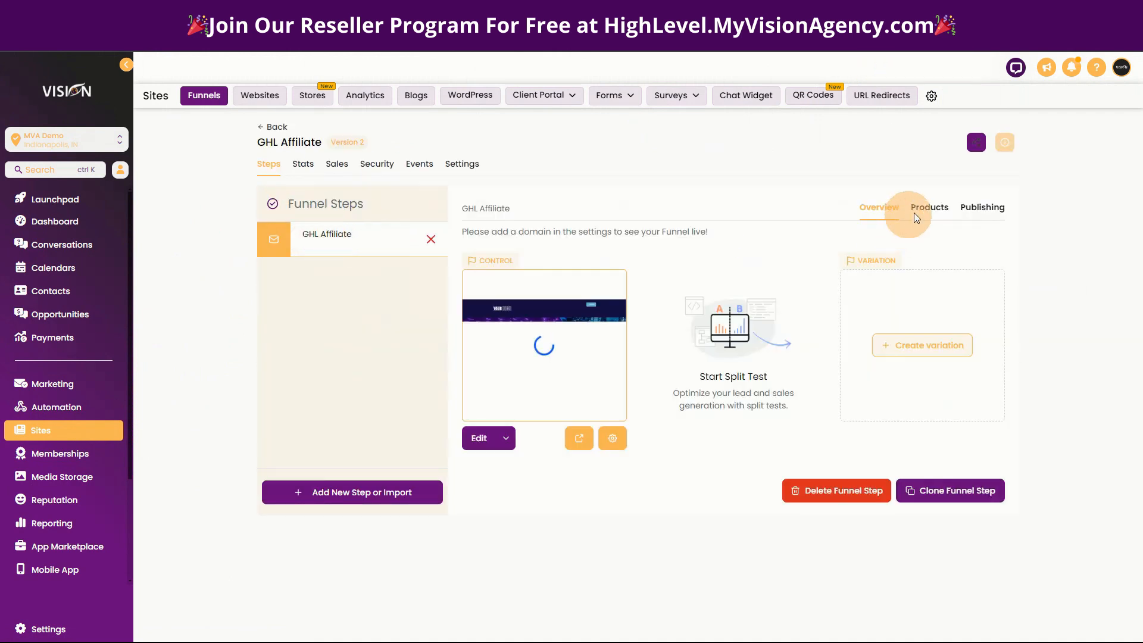
click(929, 208)
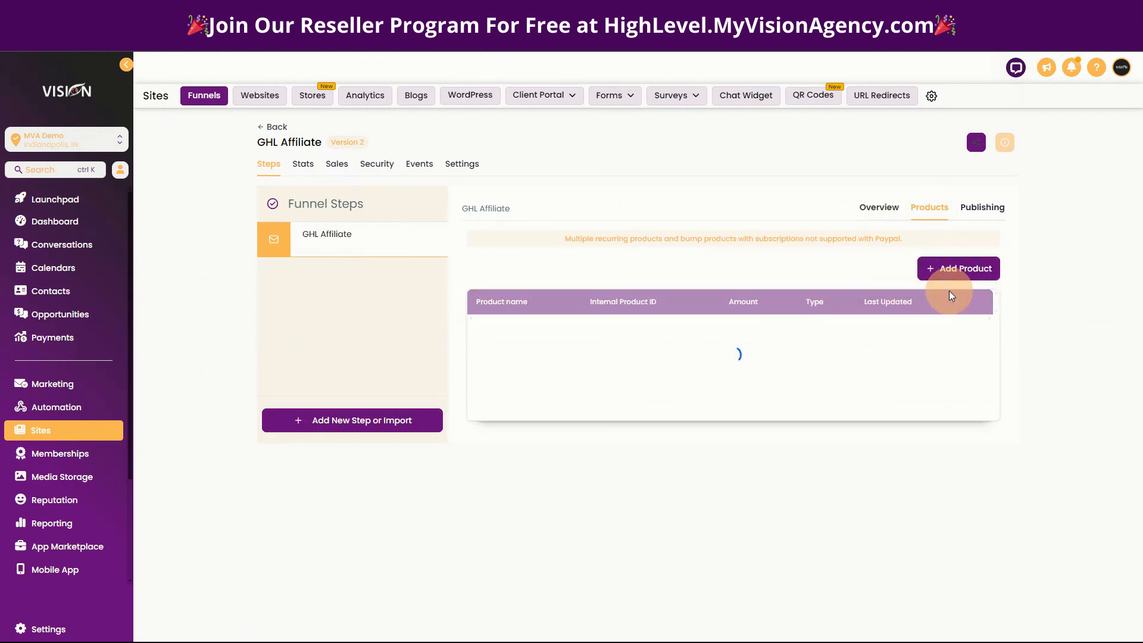
click(944, 268)
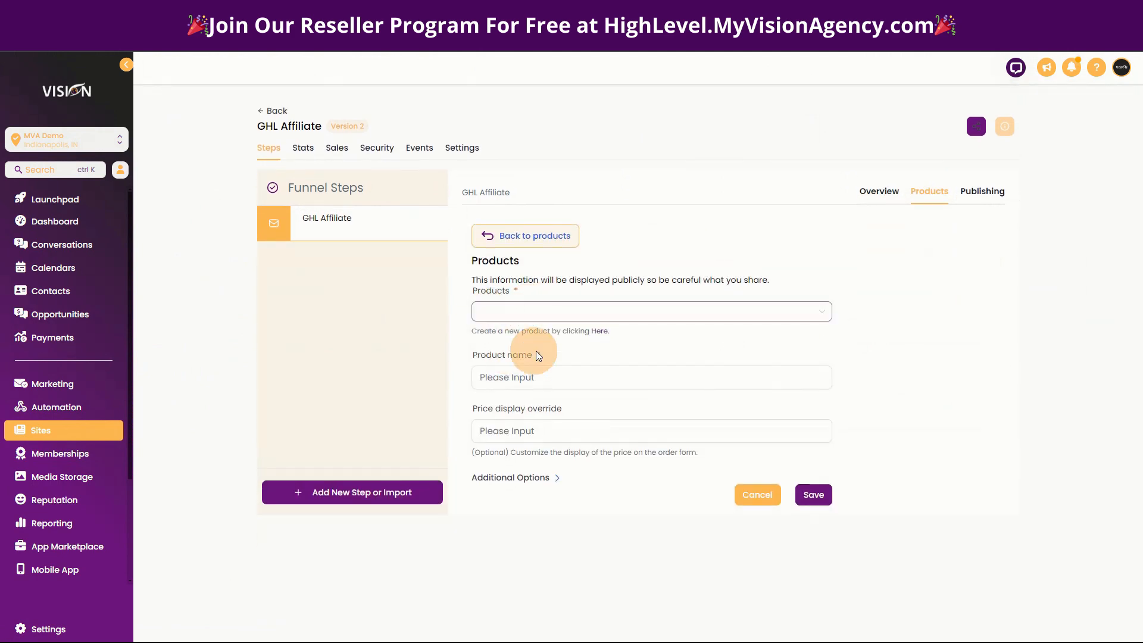
click(506, 235)
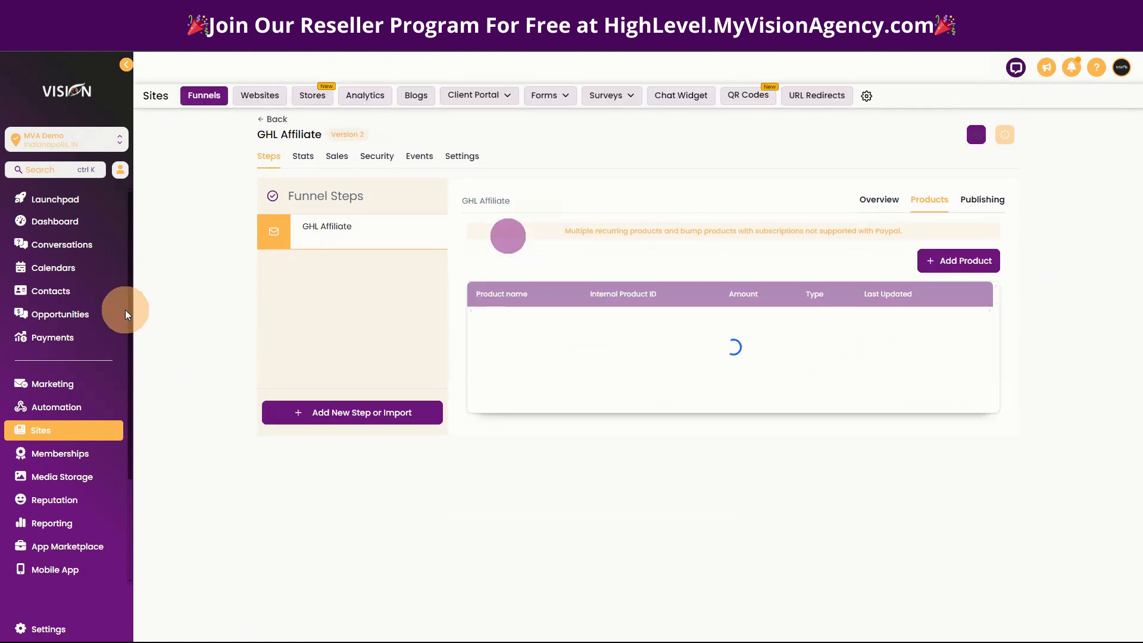
Start a new product in the sub-account's payment products and title it Plan 1.
click(50, 337)
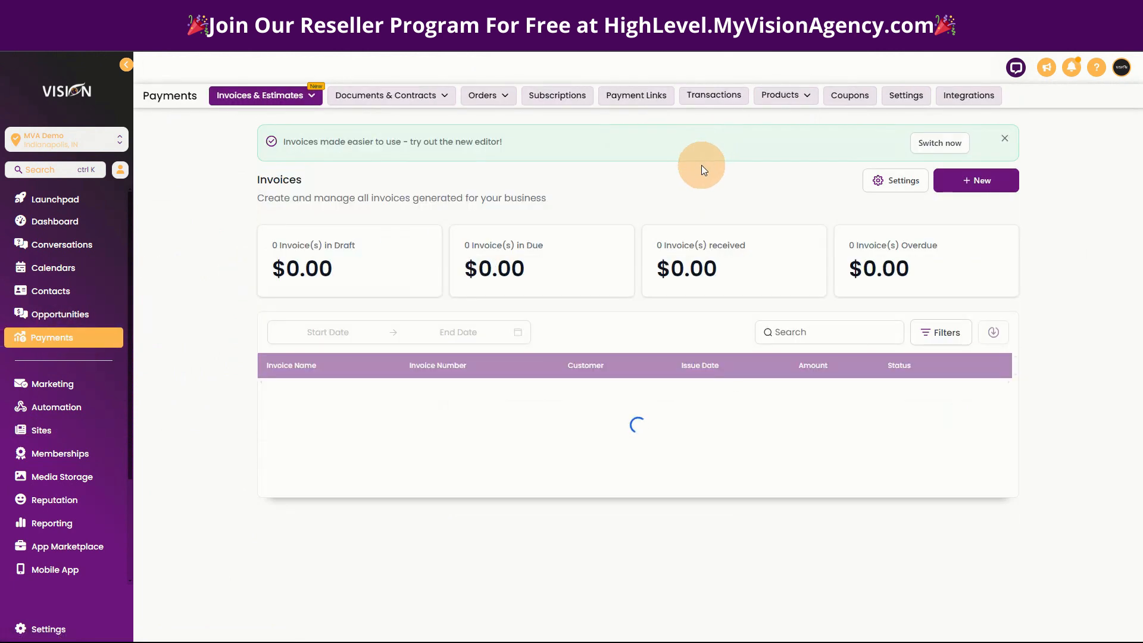
mouse_move(787, 95)
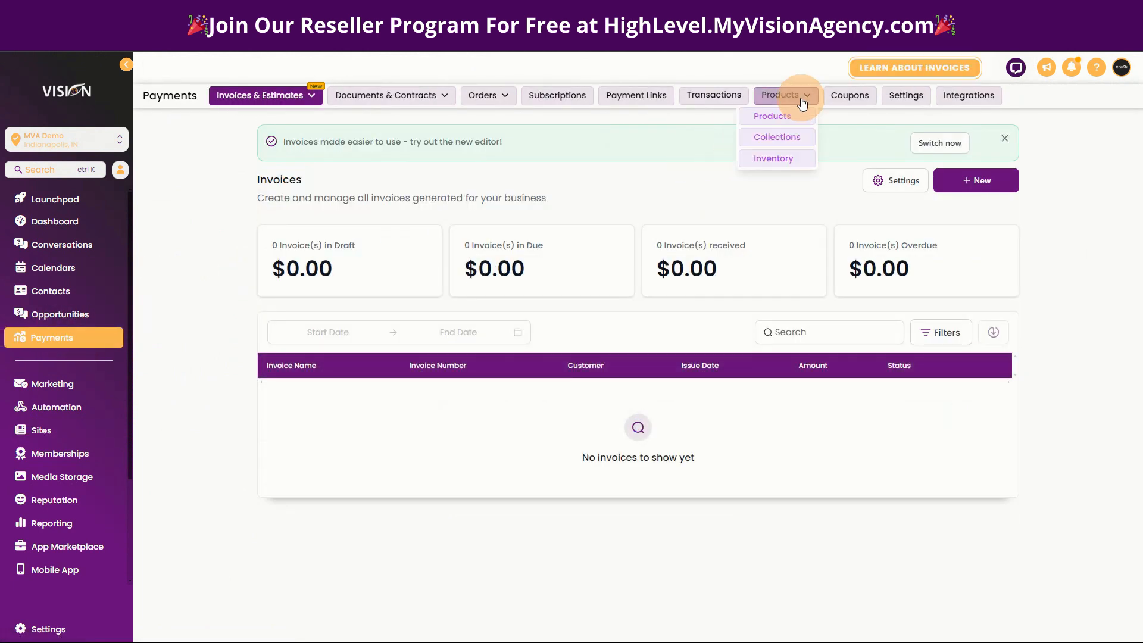
click(776, 124)
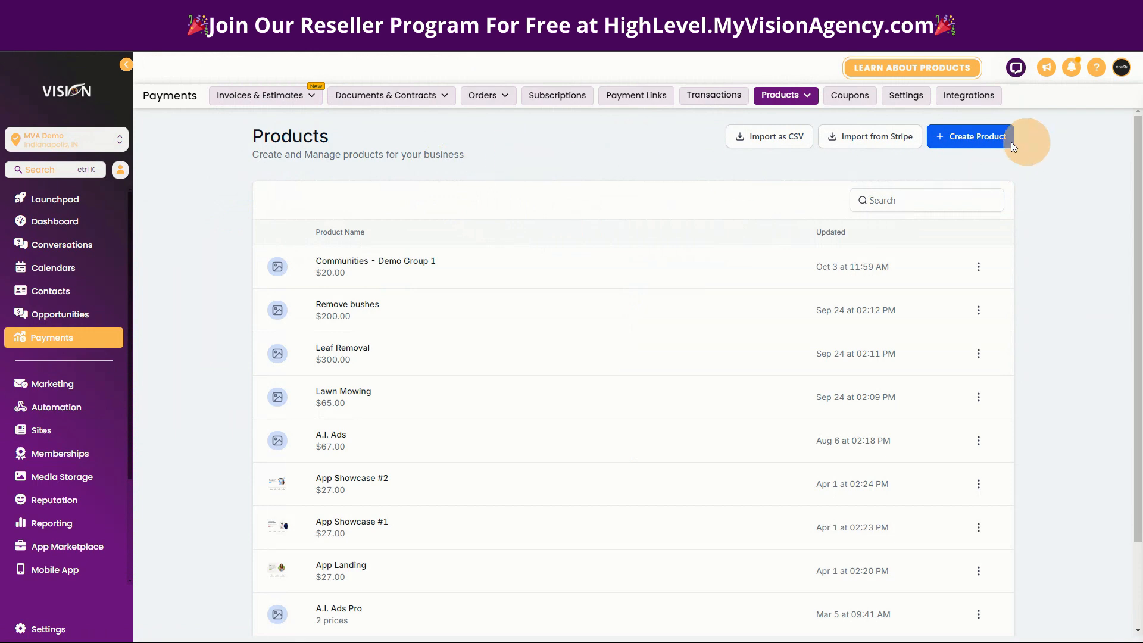
scroll(544, 167, down, 1)
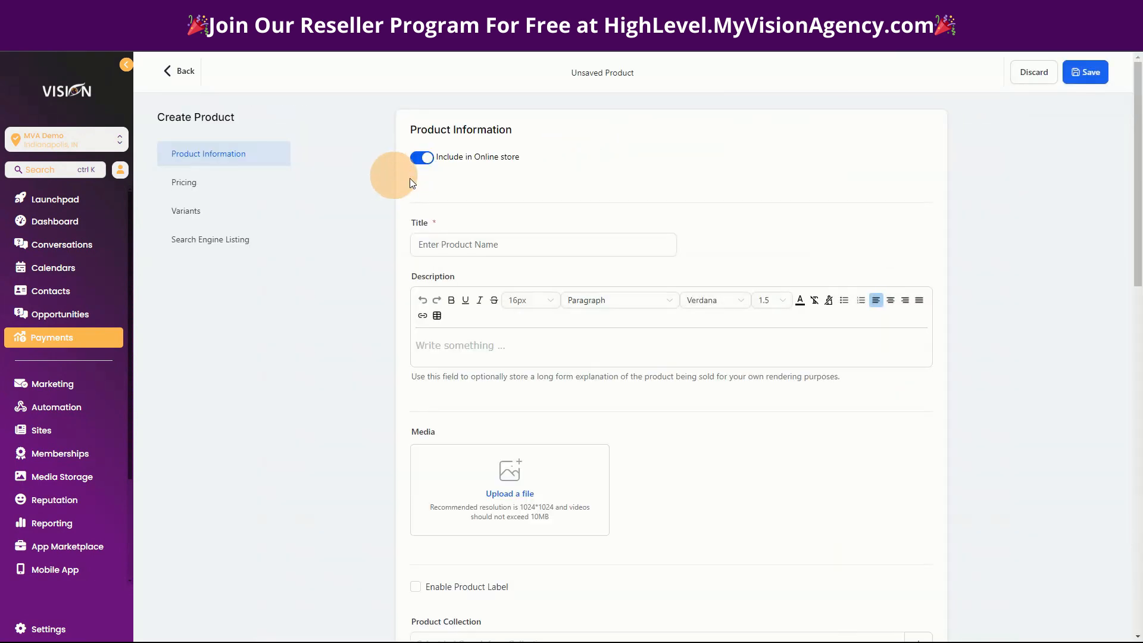
click(486, 246)
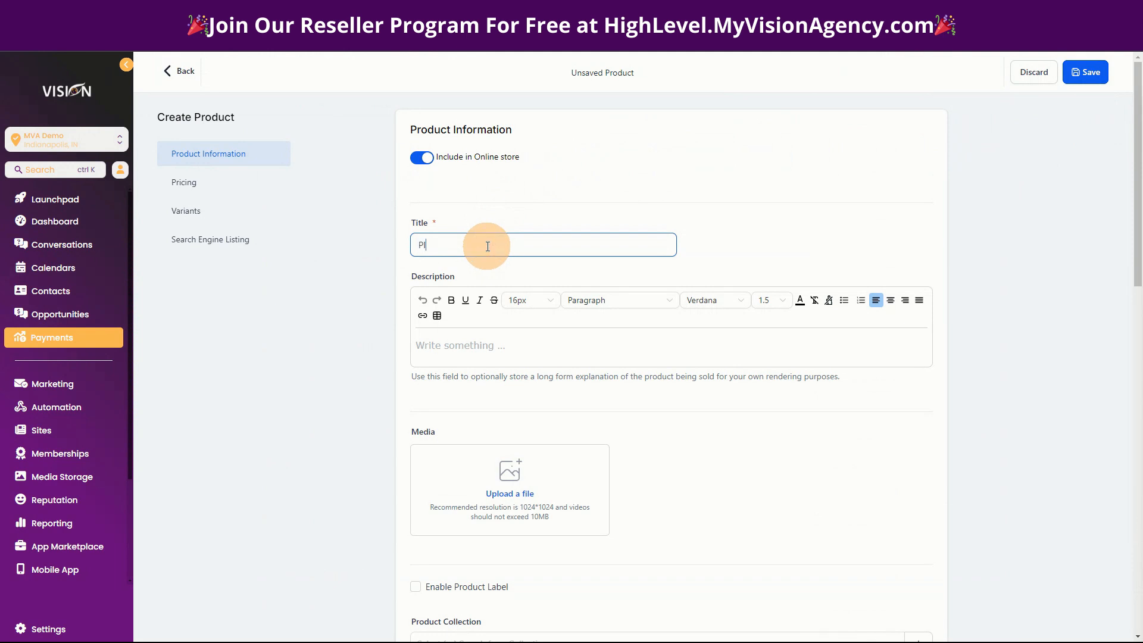
text(Plan 1)
click(499, 349)
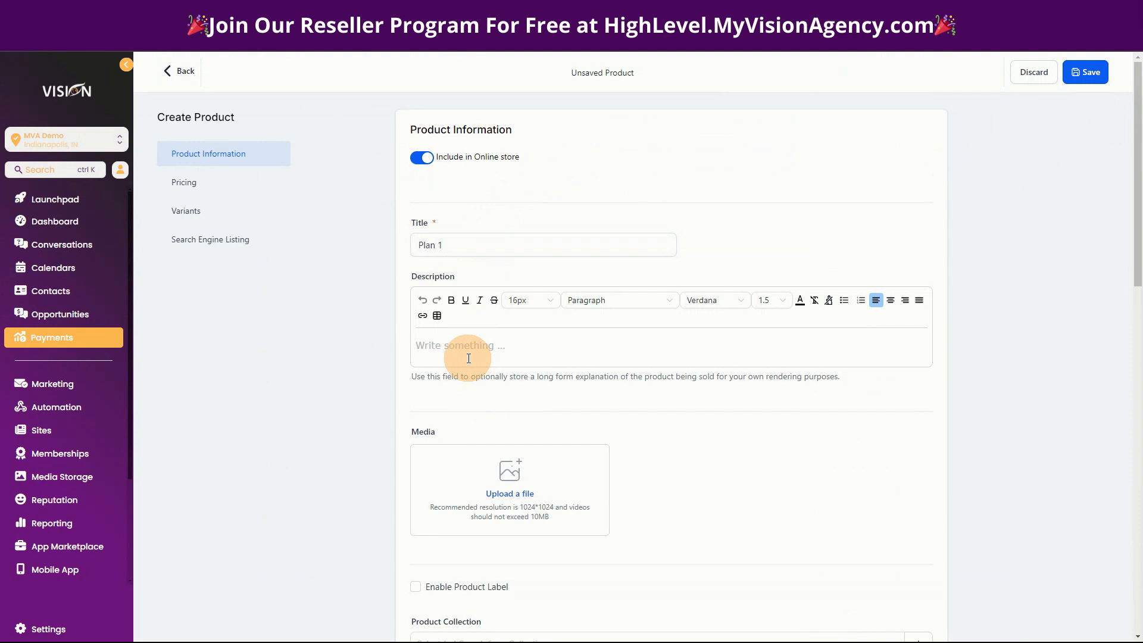
Give the product a recurring price of $197 USD and save it.
scroll(457, 357, down, 2)
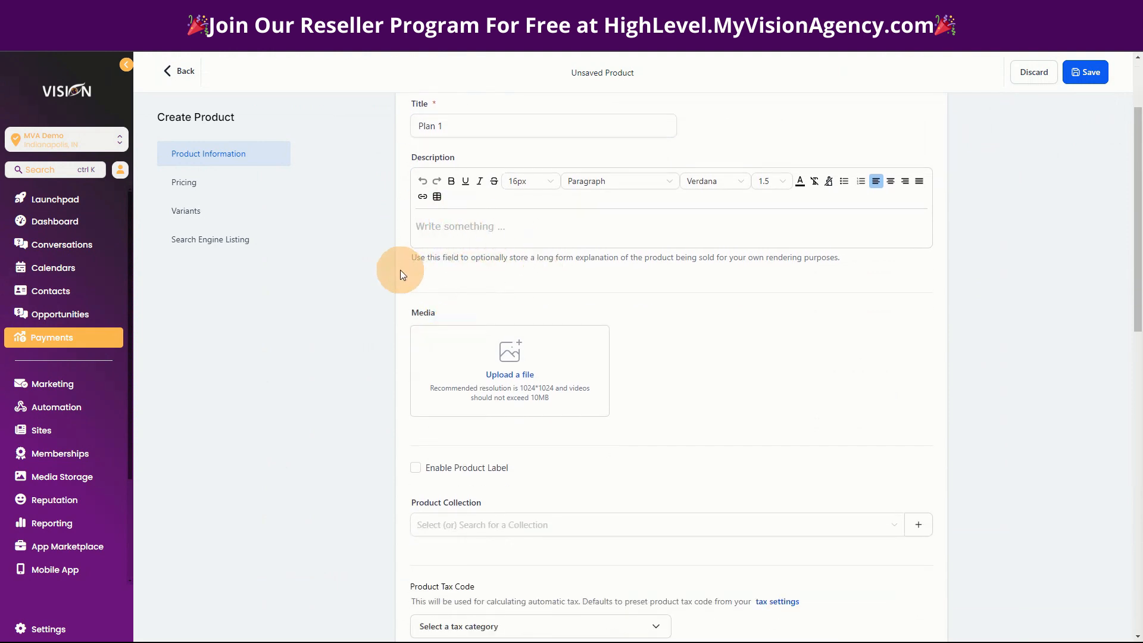
scroll(674, 431, down, 4)
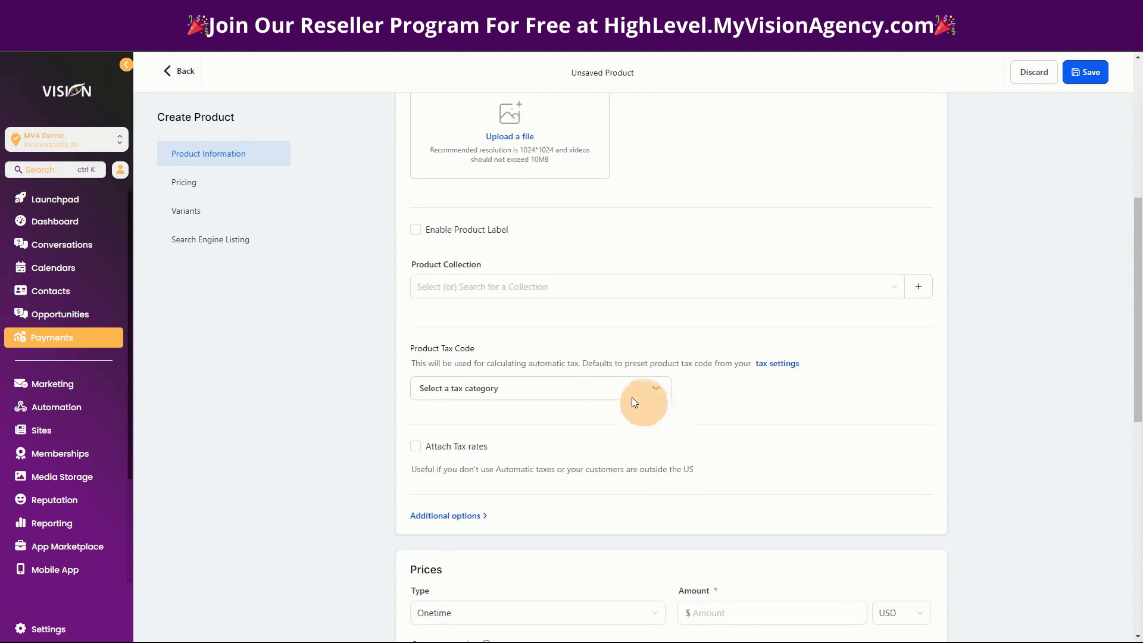
scroll(509, 511, down, 5)
click(447, 318)
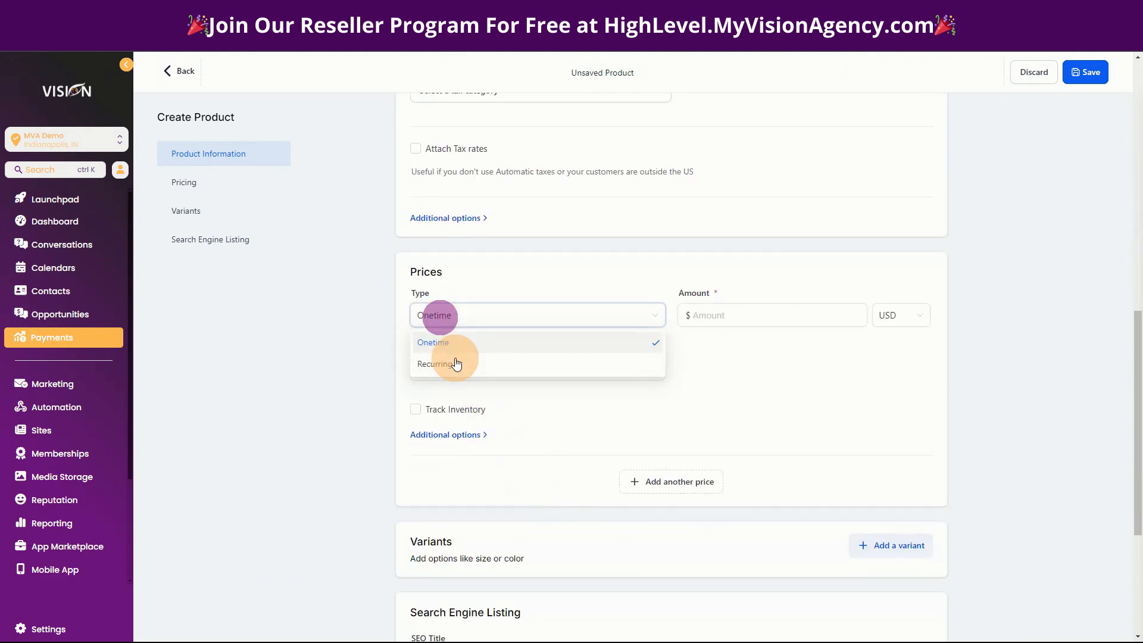
click(465, 362)
click(766, 317)
text(197)
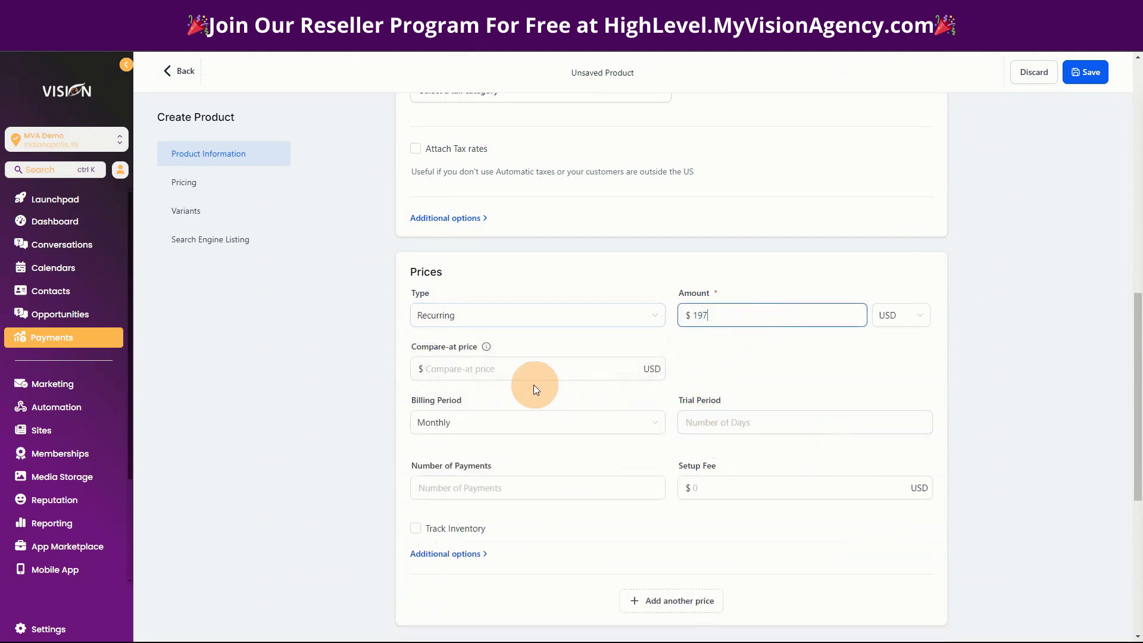
scroll(524, 381, down, 2)
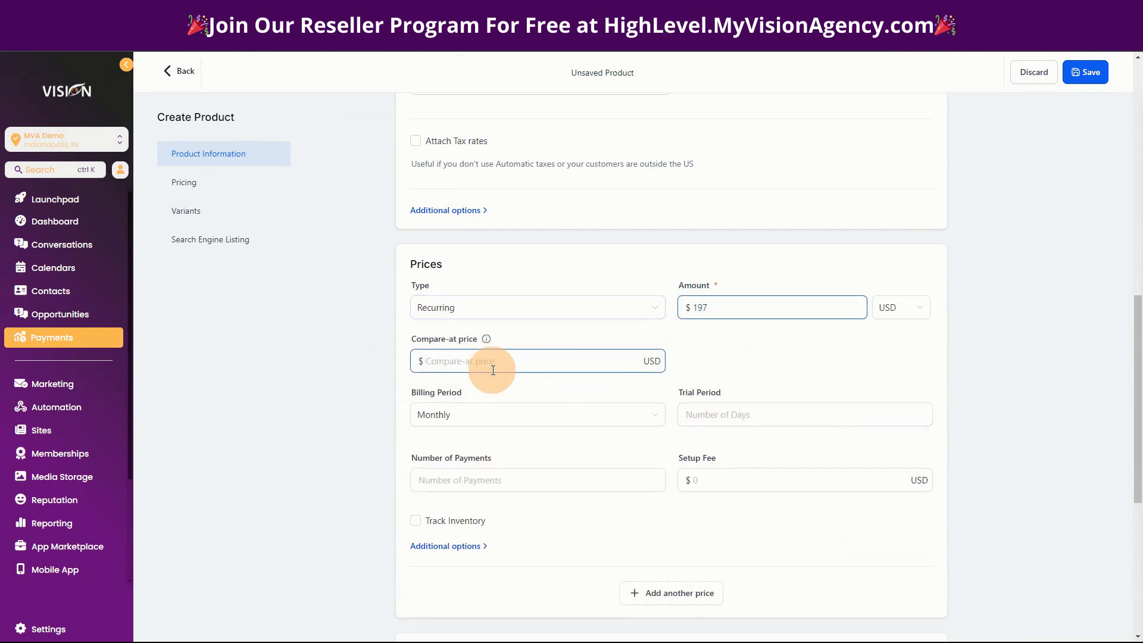
click(1098, 80)
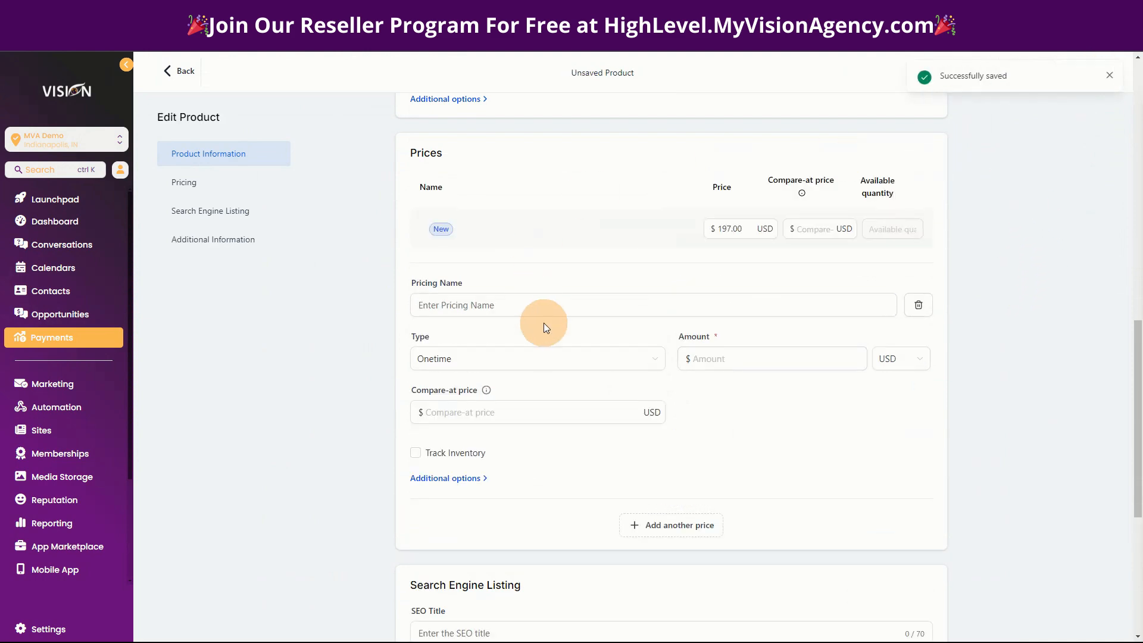
scroll(983, 495, up, 6)
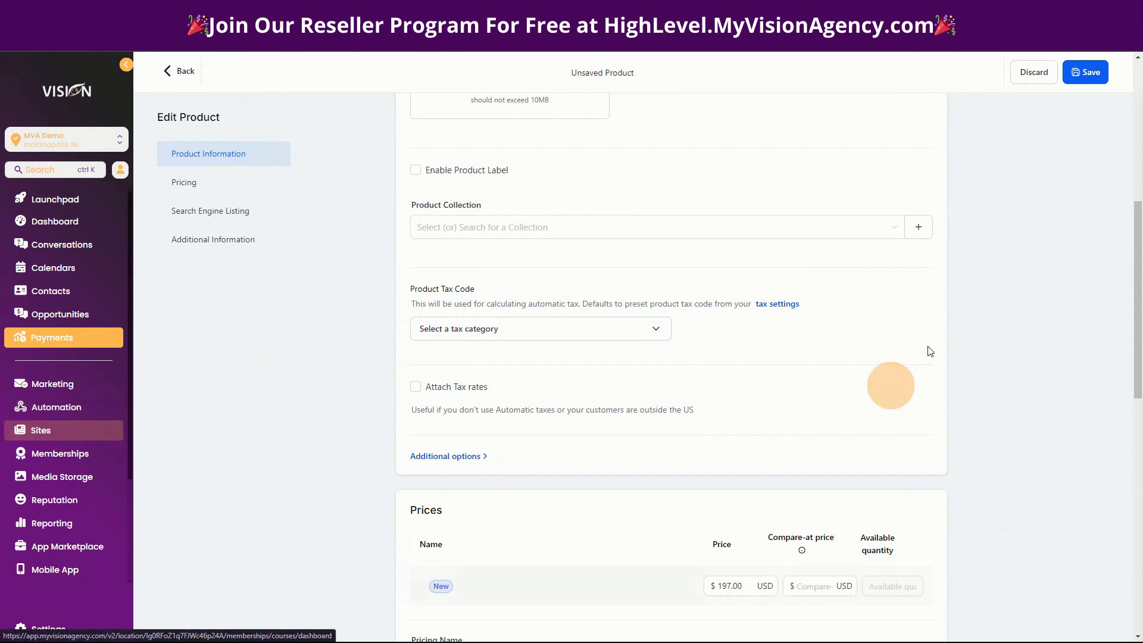
Open the sub-account's Funnels funnel and view the form for adding a product to its Home step.
click(38, 430)
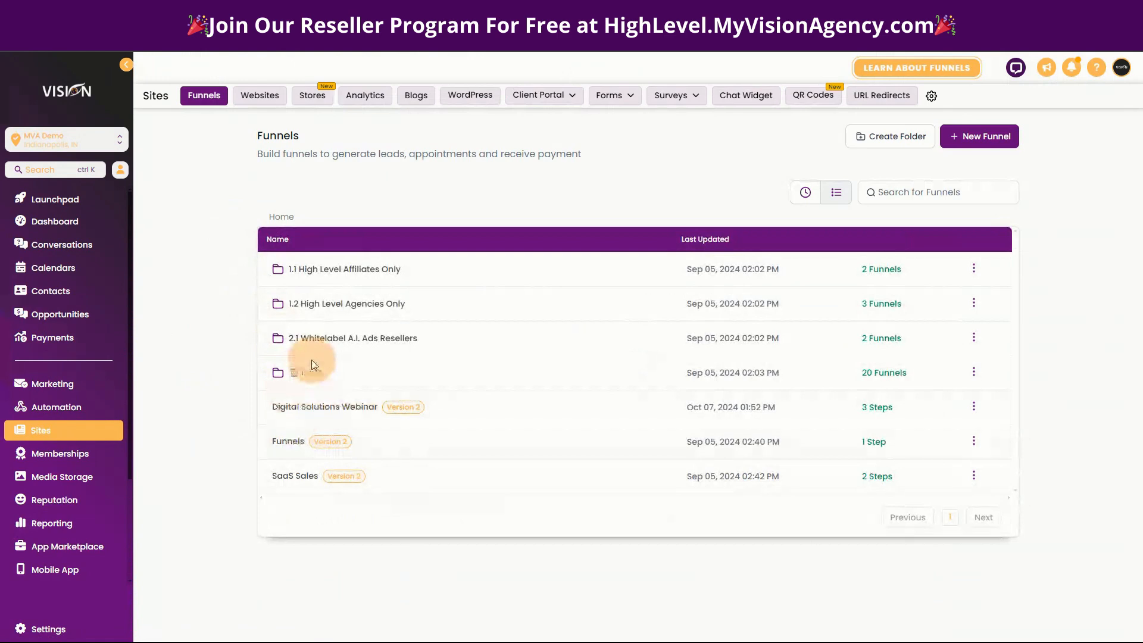
click(297, 446)
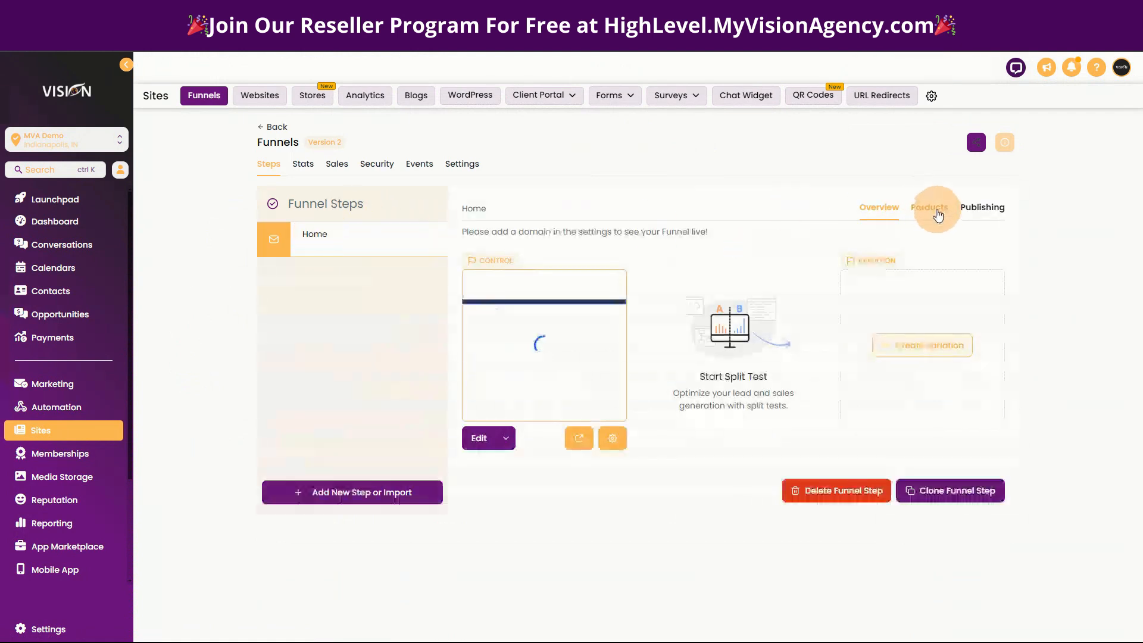
click(936, 210)
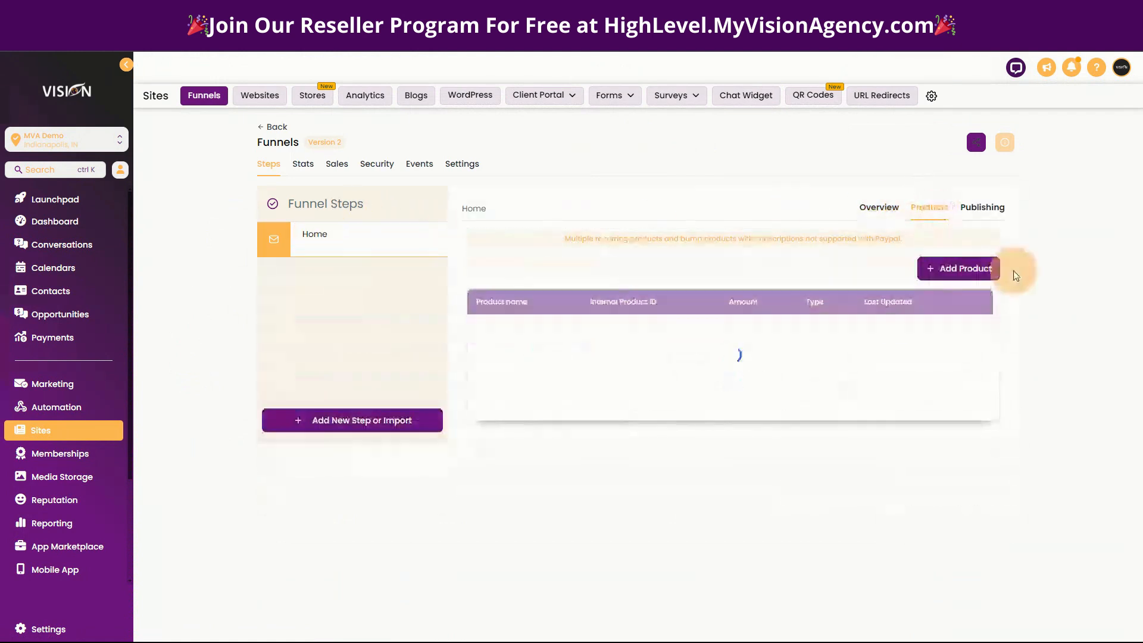
click(960, 269)
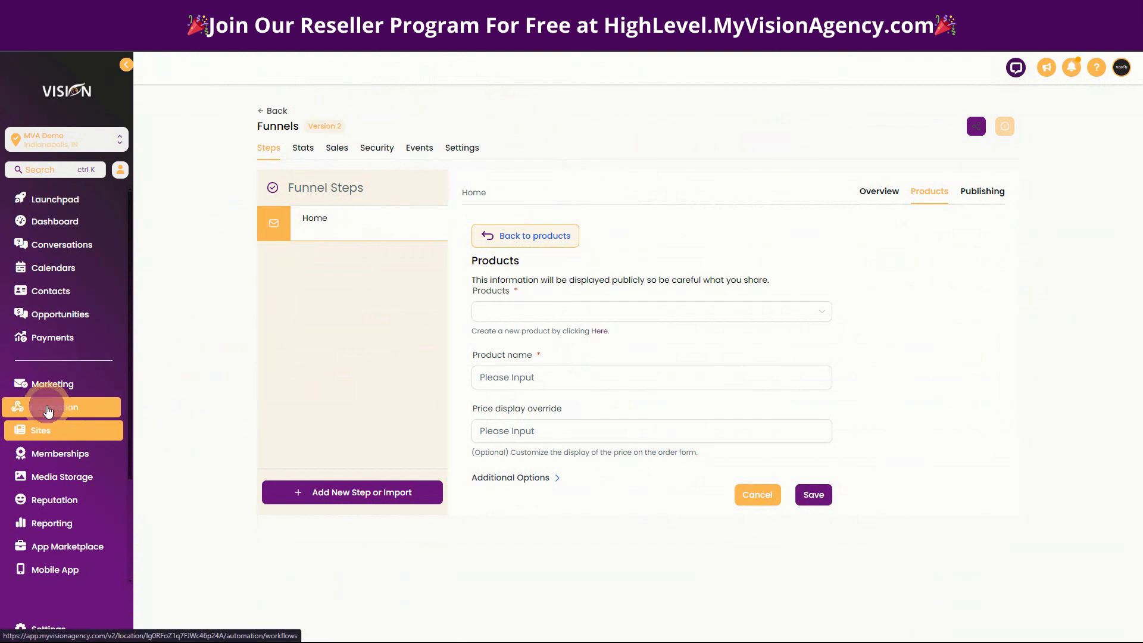
Create a new automation workflow from scratch in the sub-account and dismiss the multiple opportunities notice.
click(48, 407)
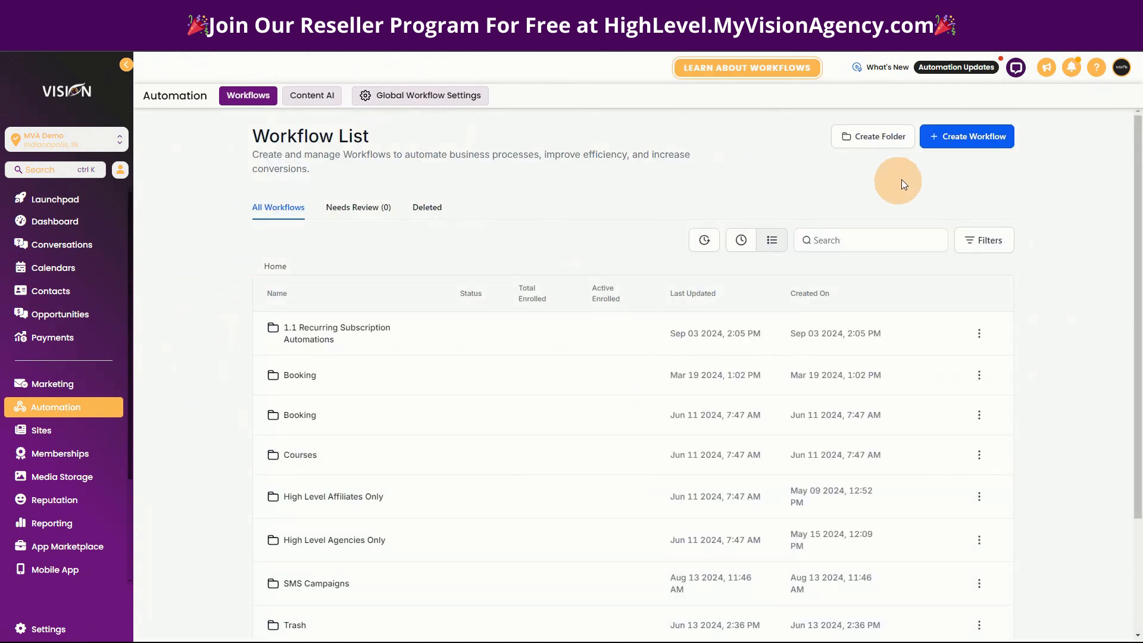
click(966, 143)
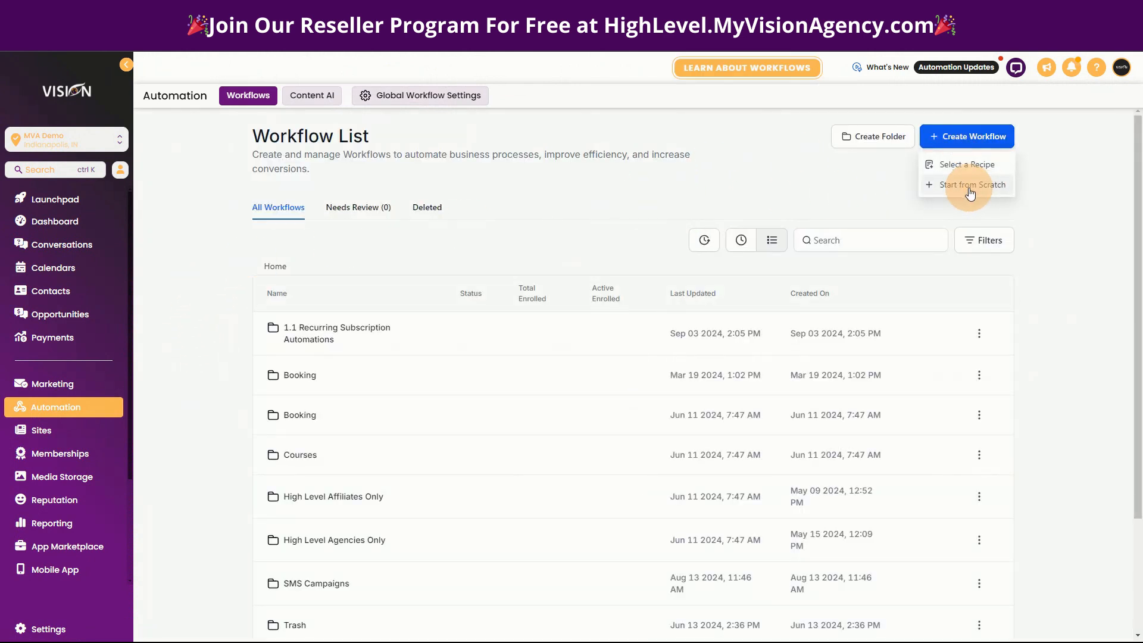
click(968, 189)
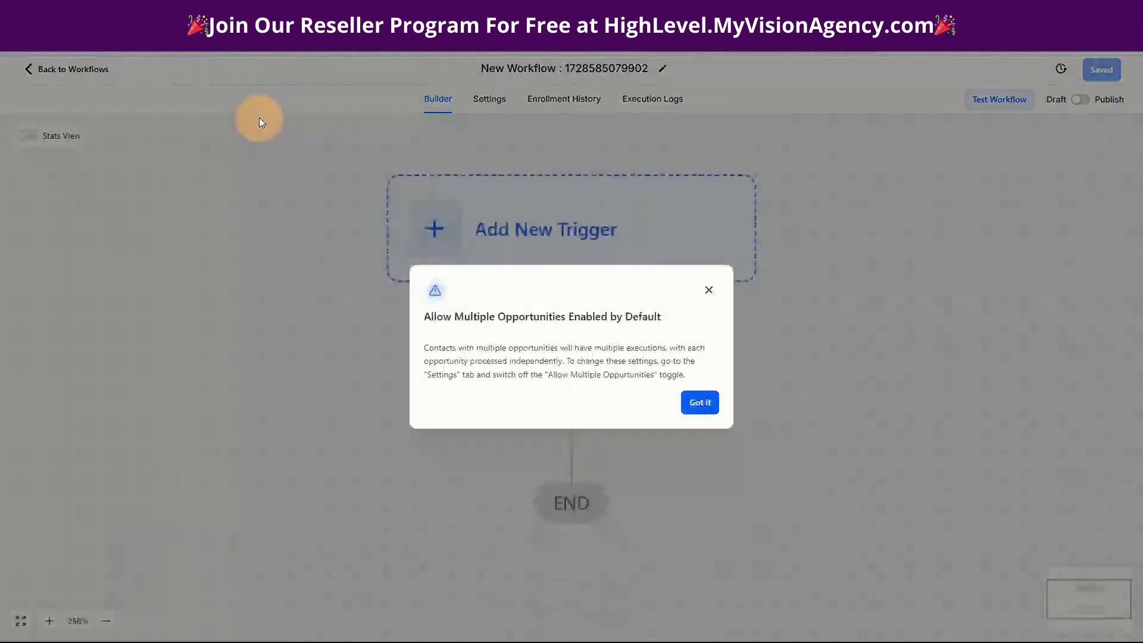
click(699, 401)
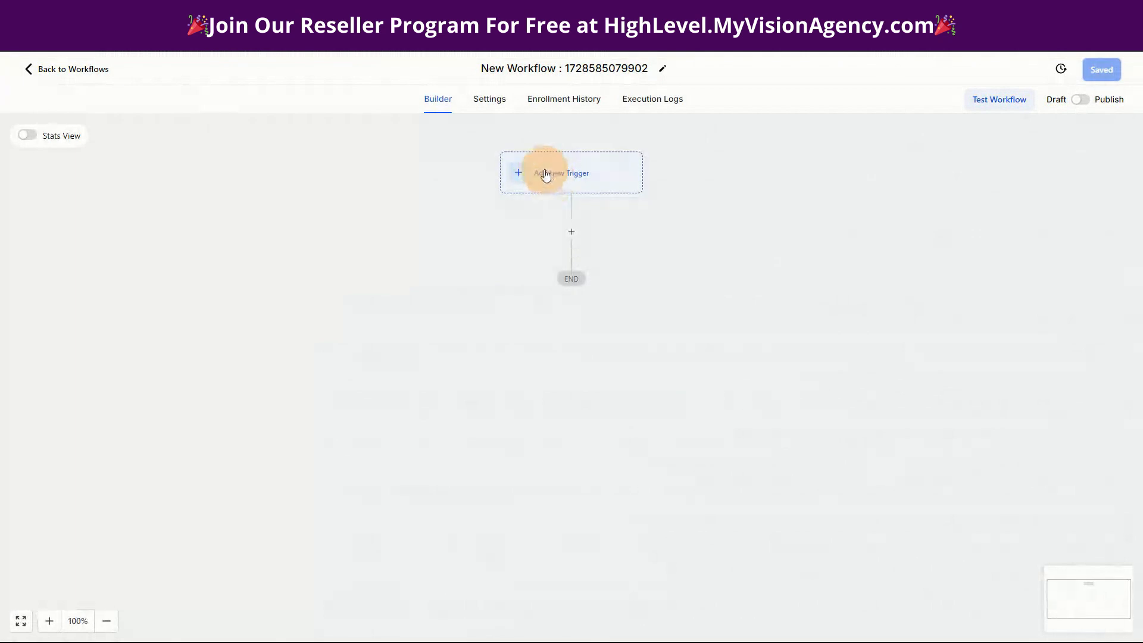
click(582, 182)
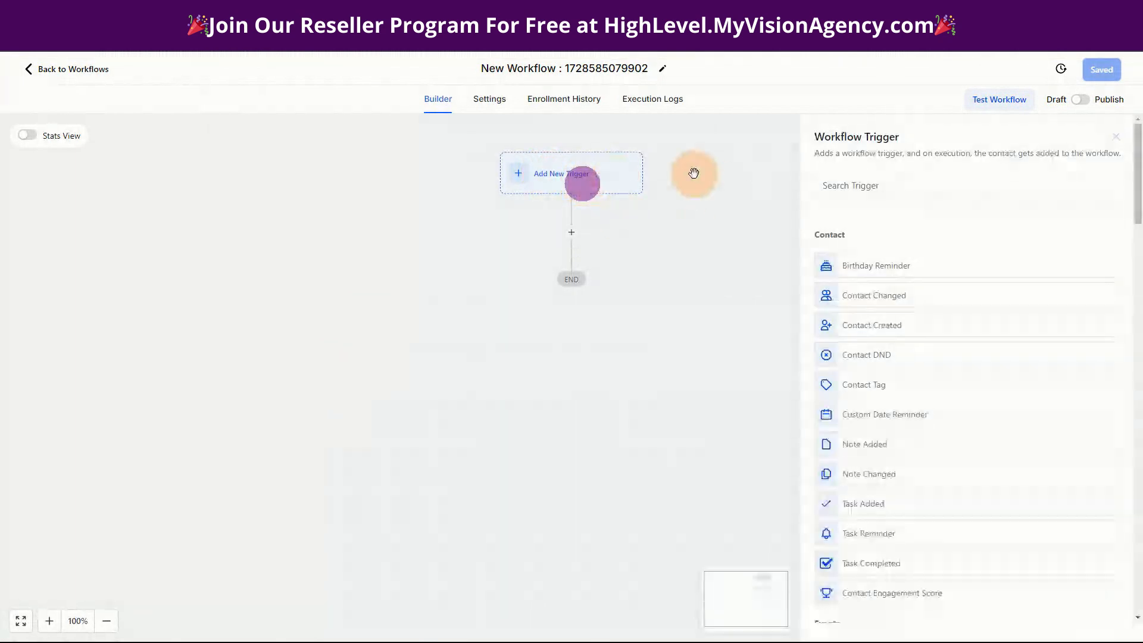
click(938, 187)
text(order)
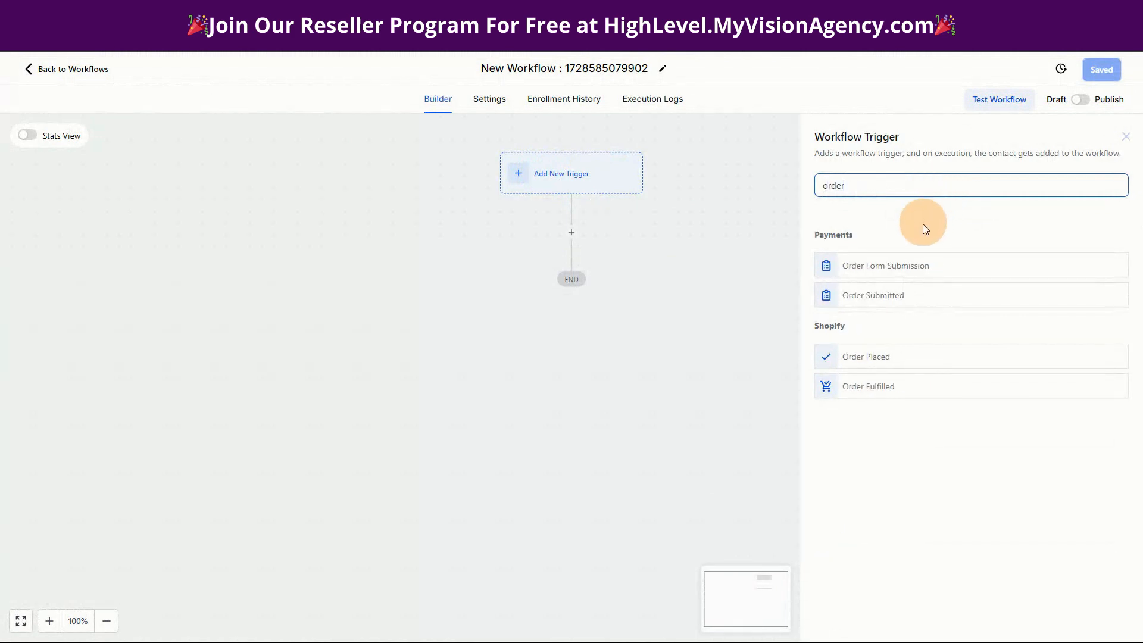
click(899, 266)
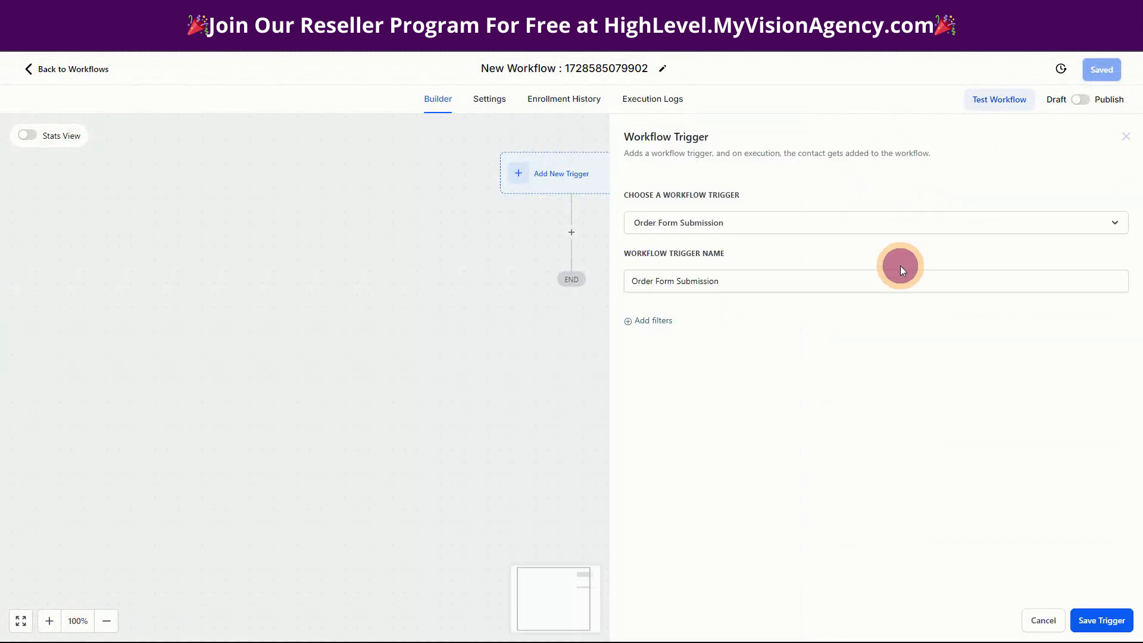
click(644, 321)
click(723, 336)
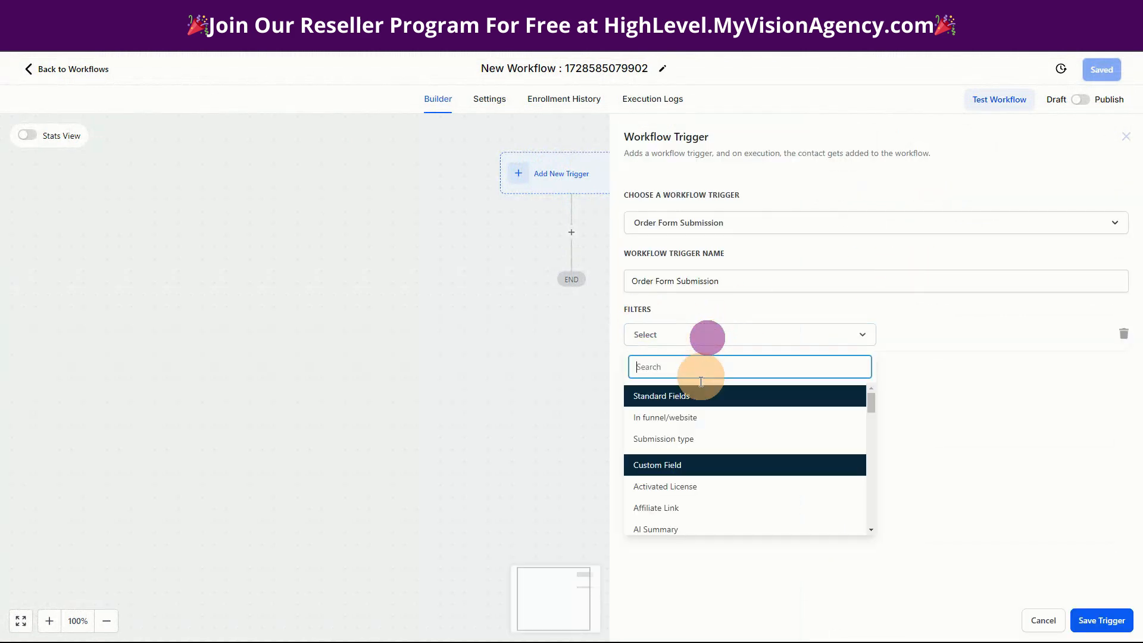
click(666, 441)
click(920, 335)
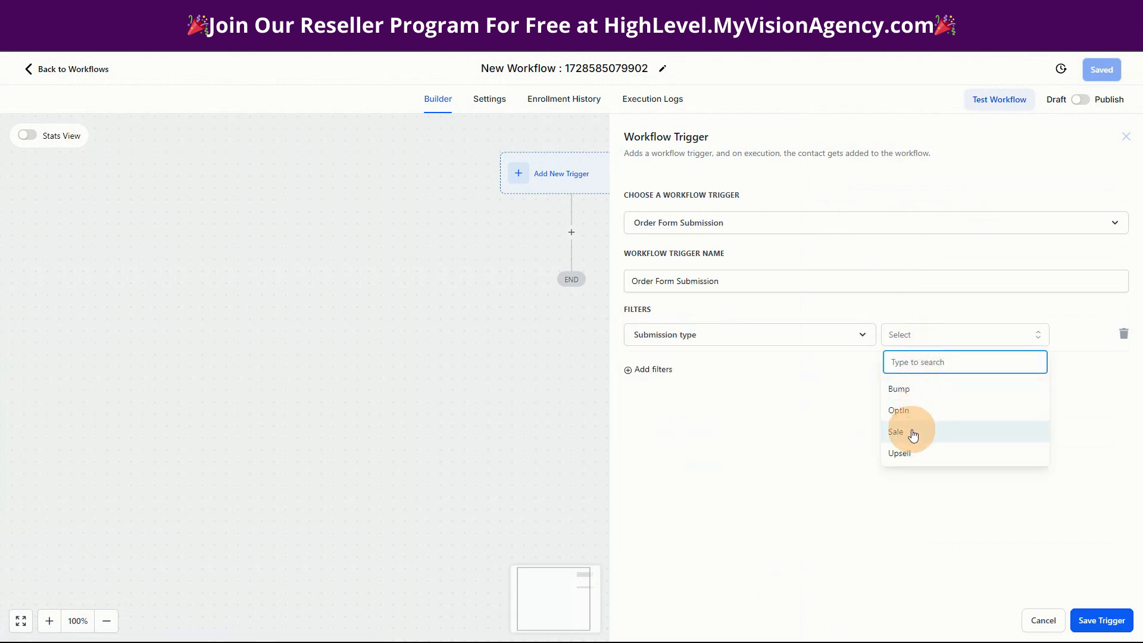
click(911, 429)
click(653, 368)
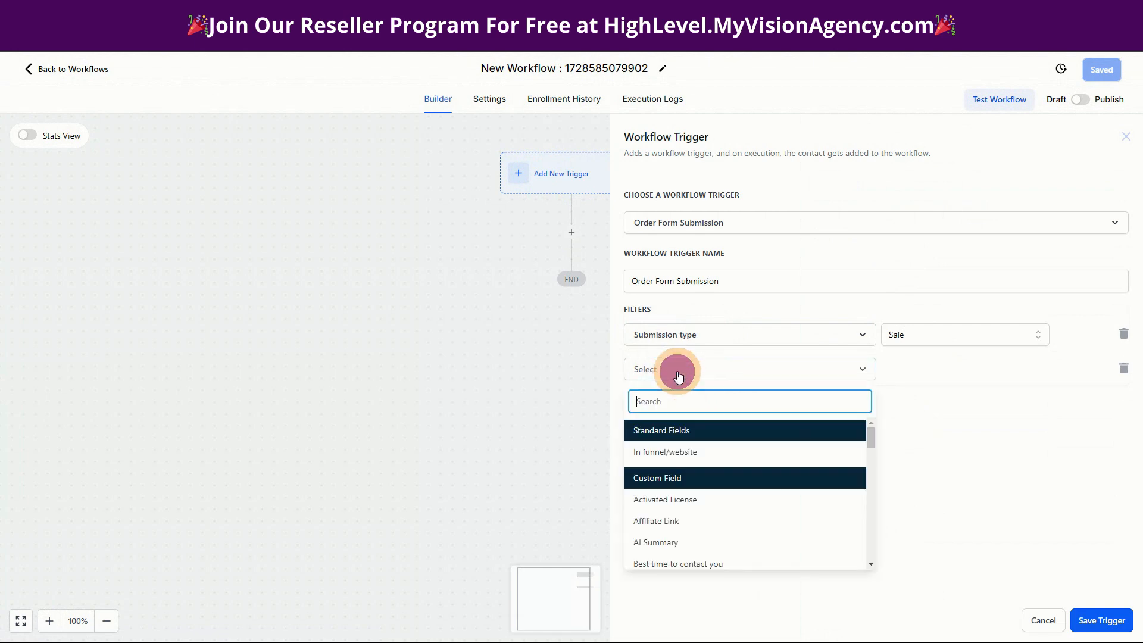
click(674, 452)
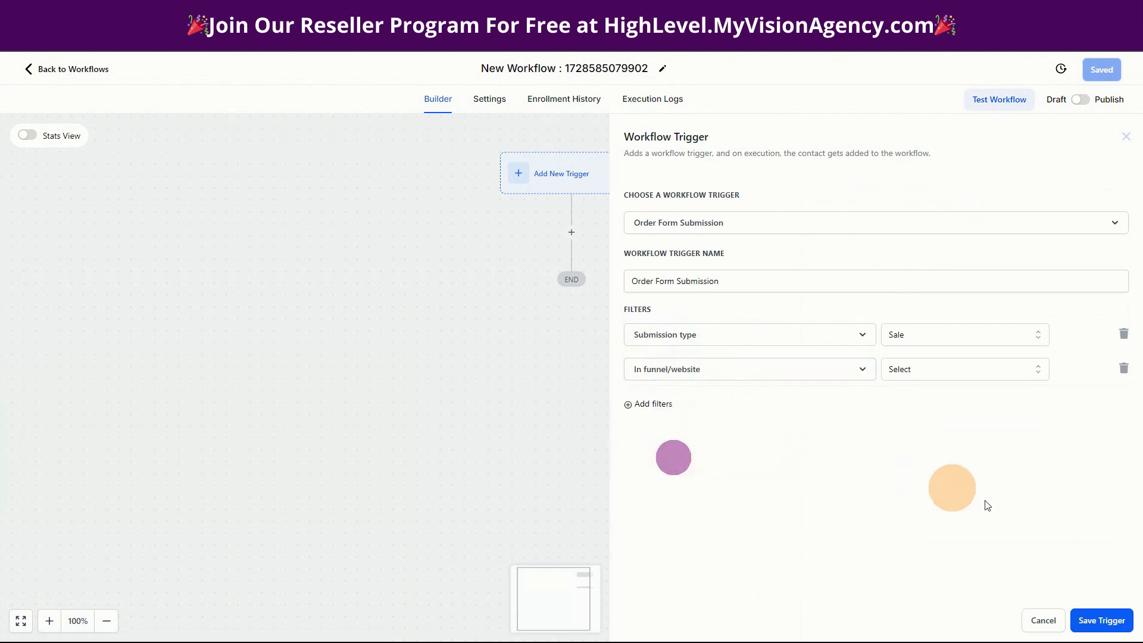
click(1042, 620)
Choose Subscription as the trigger for the new workflow.
click(579, 179)
click(893, 191)
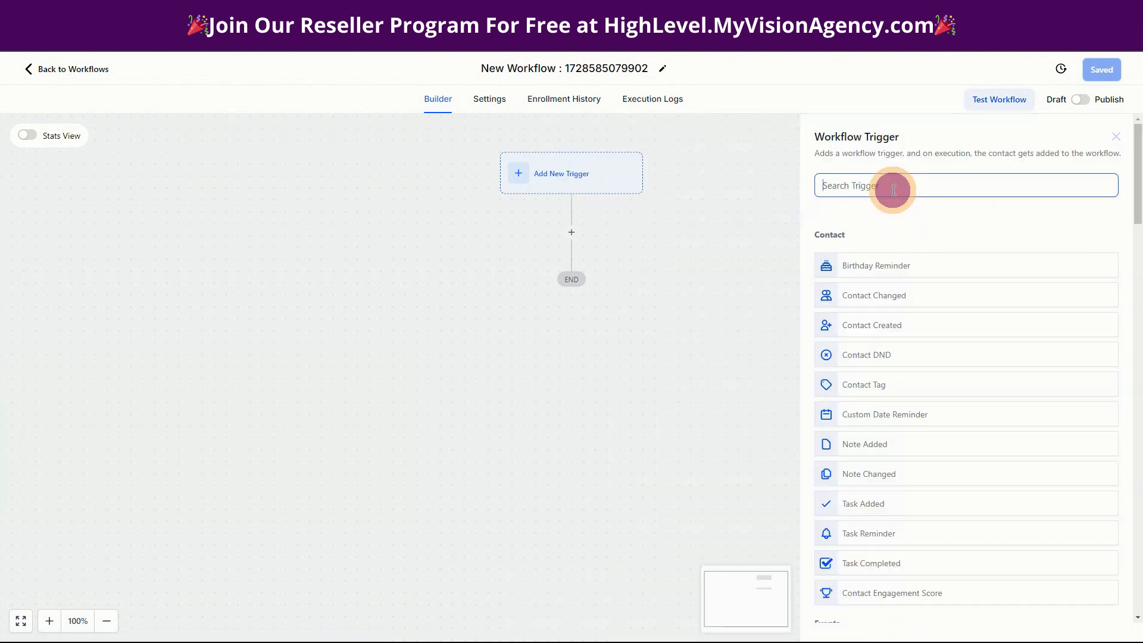
text(subscr)
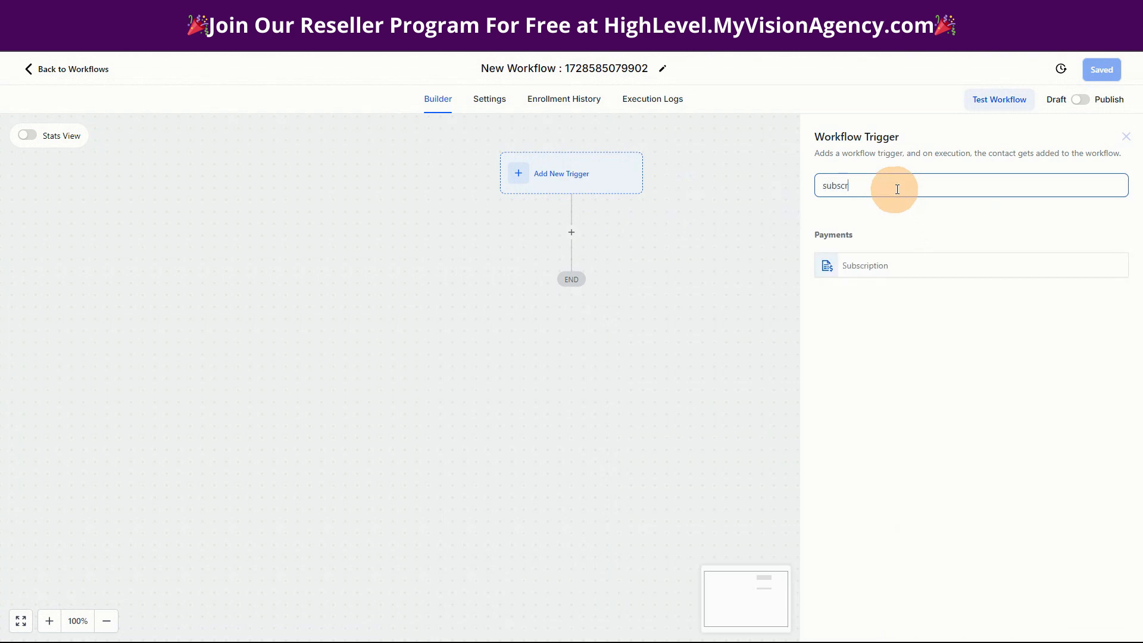
click(882, 267)
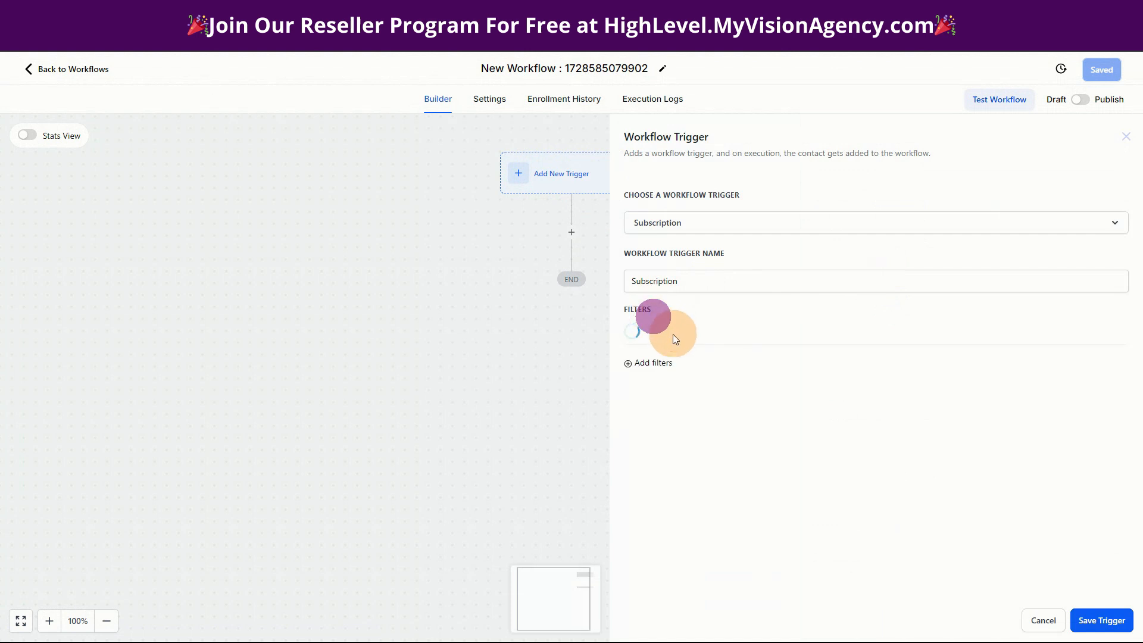
Filter the Subscription trigger to Global Products is A.I. Ads and save the trigger.
click(669, 334)
click(687, 414)
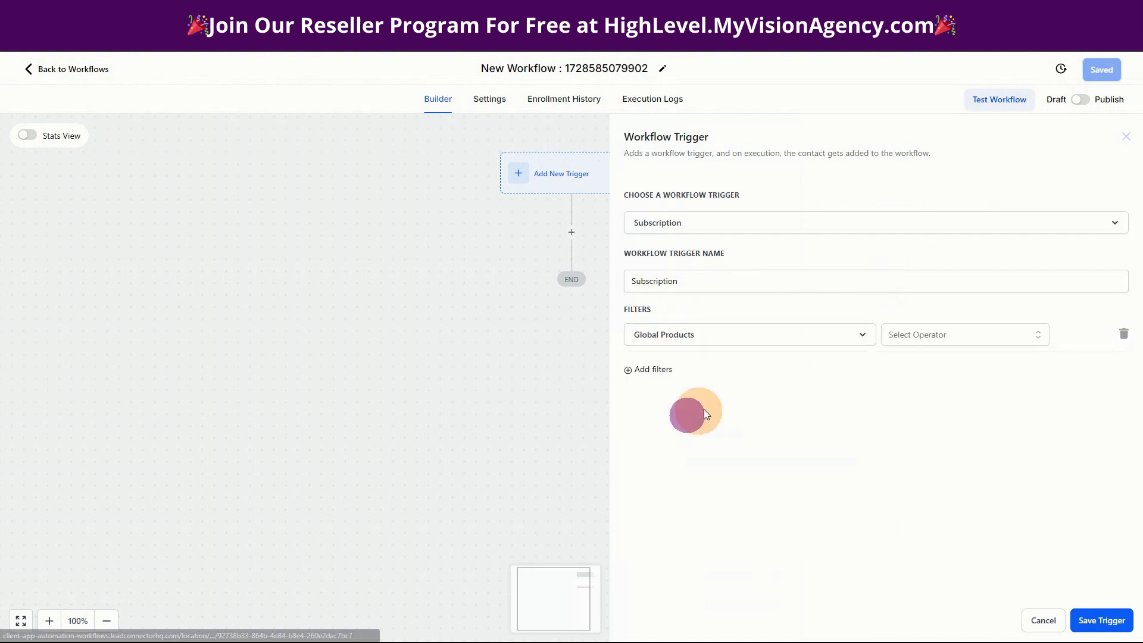
click(929, 334)
click(890, 361)
click(1002, 340)
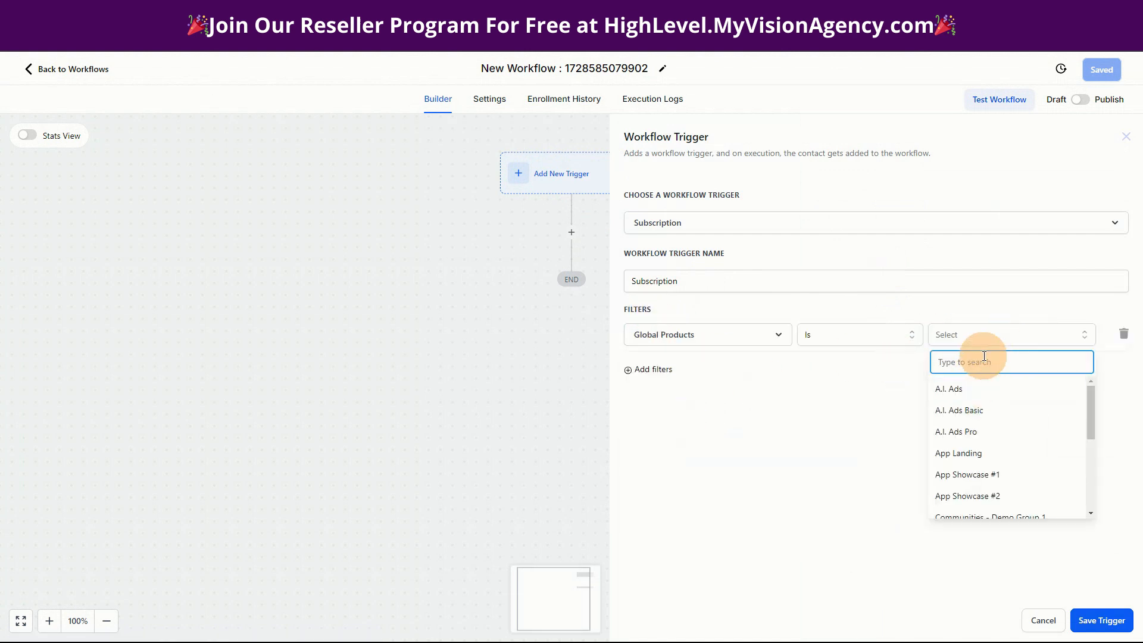
text(test)
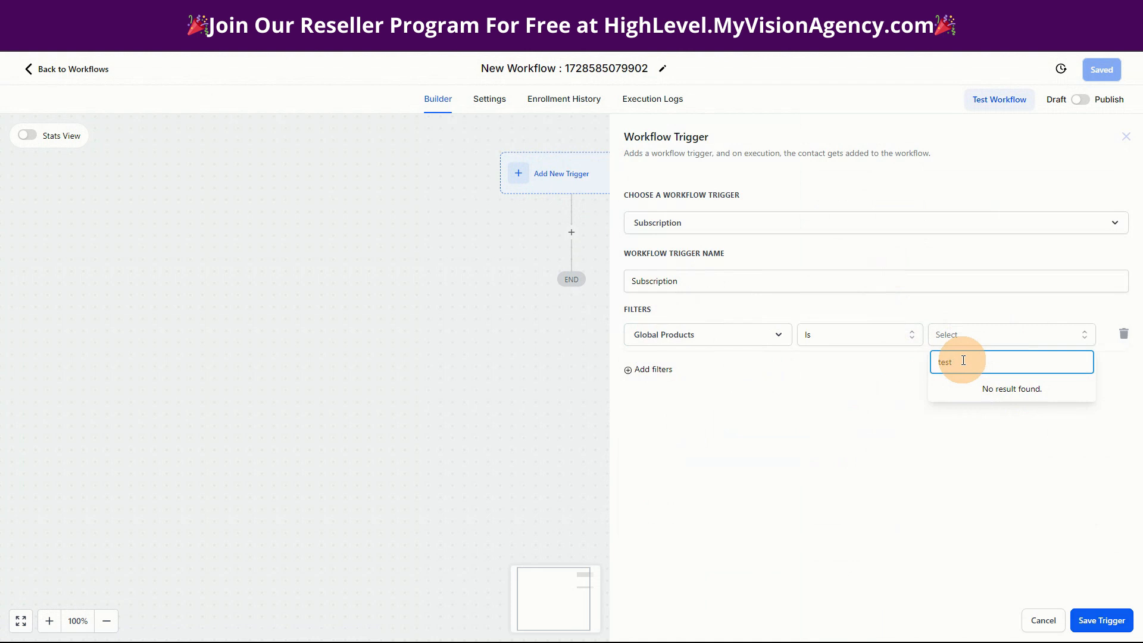
key(BackSpace)
click(961, 388)
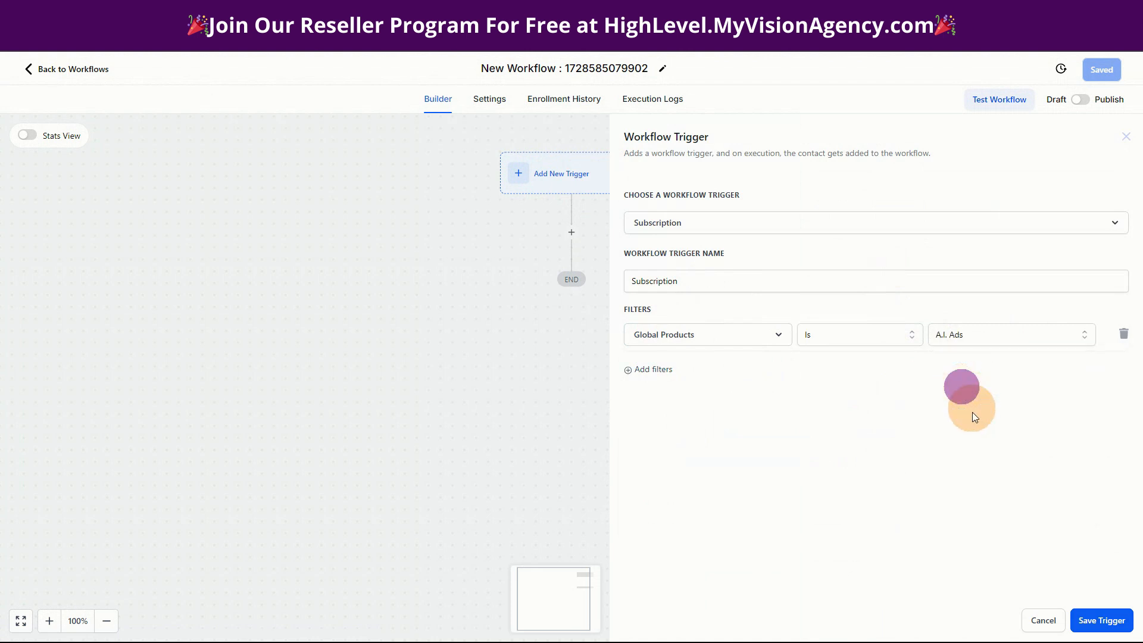
click(1082, 610)
Search the actions available after the Subscription trigger for task actions and for notification actions.
click(571, 263)
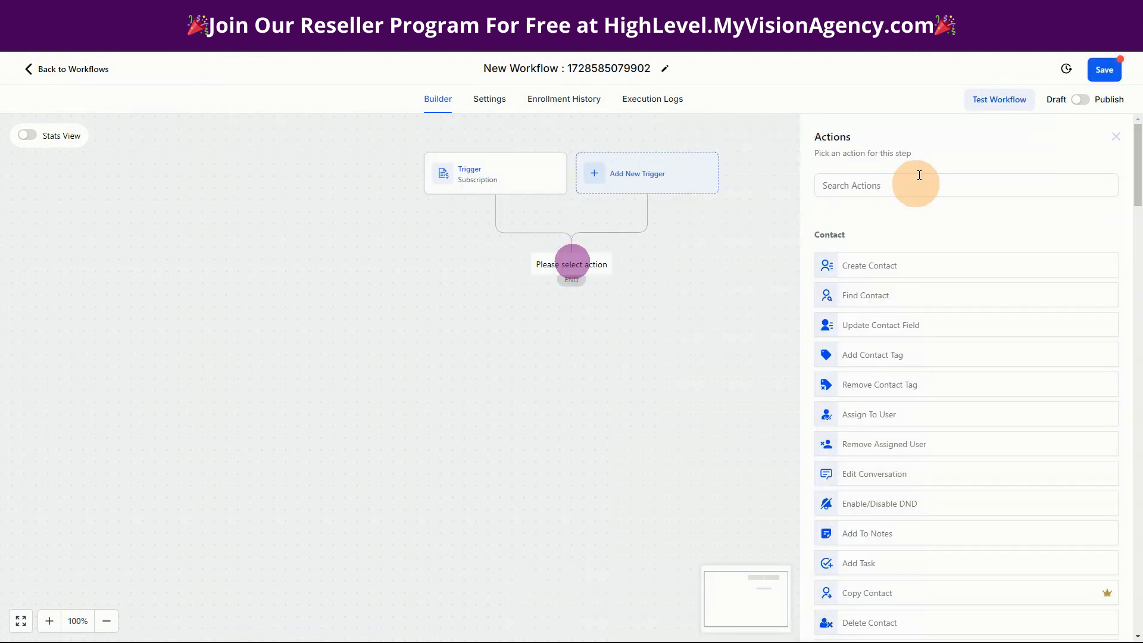
text(task)
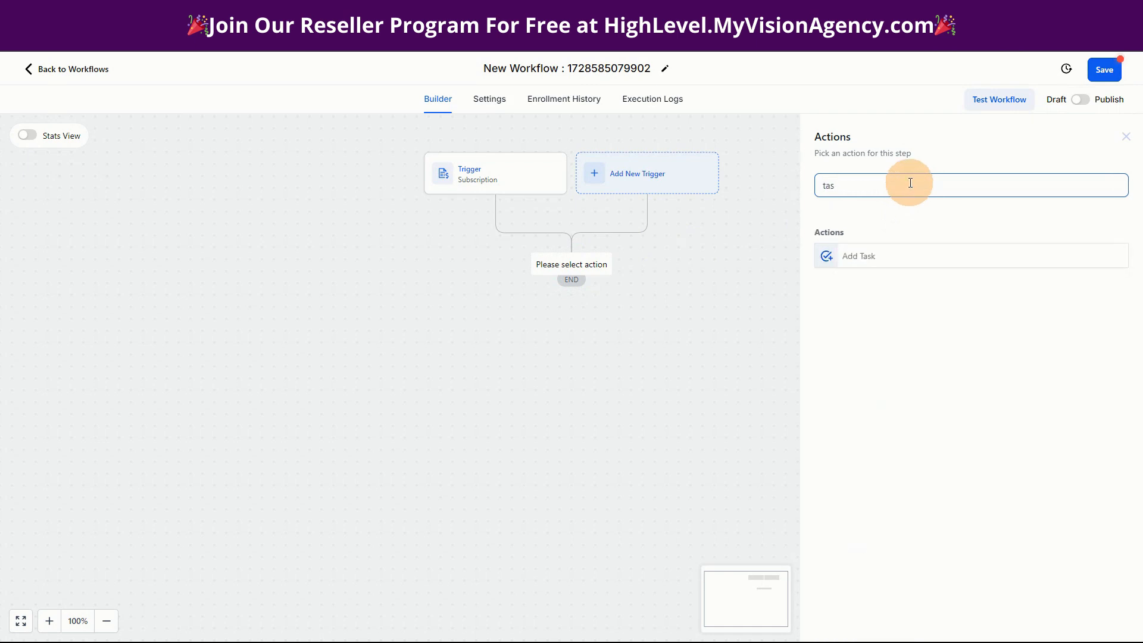
key(BackSpace)
key(BackSpace)
key(BackSpace)
text(not)
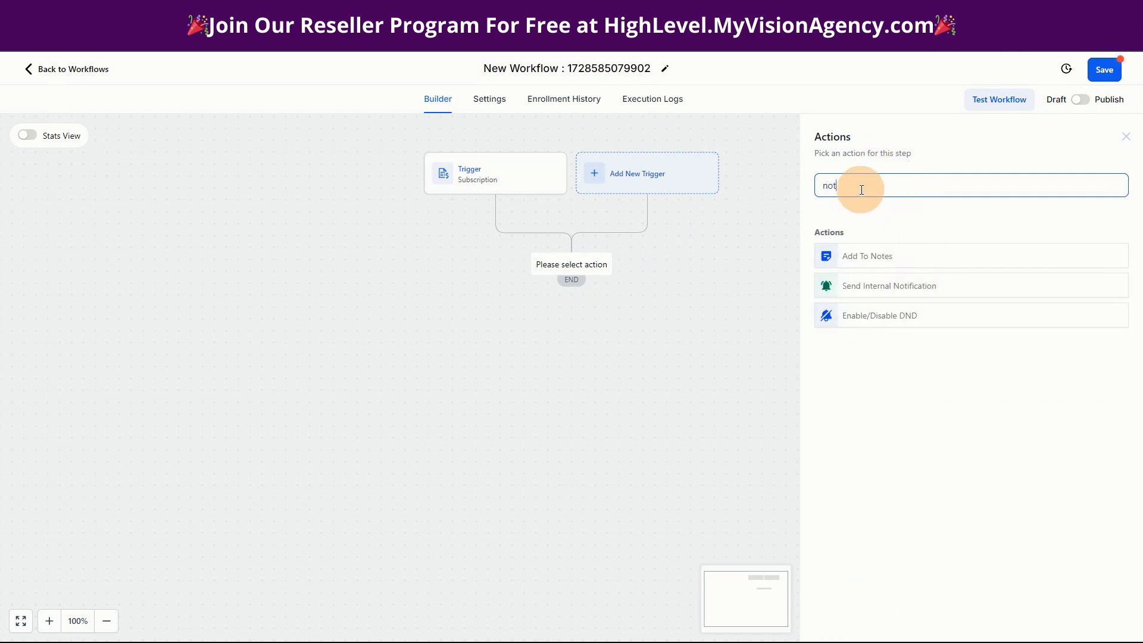
drag(860, 186, 810, 194)
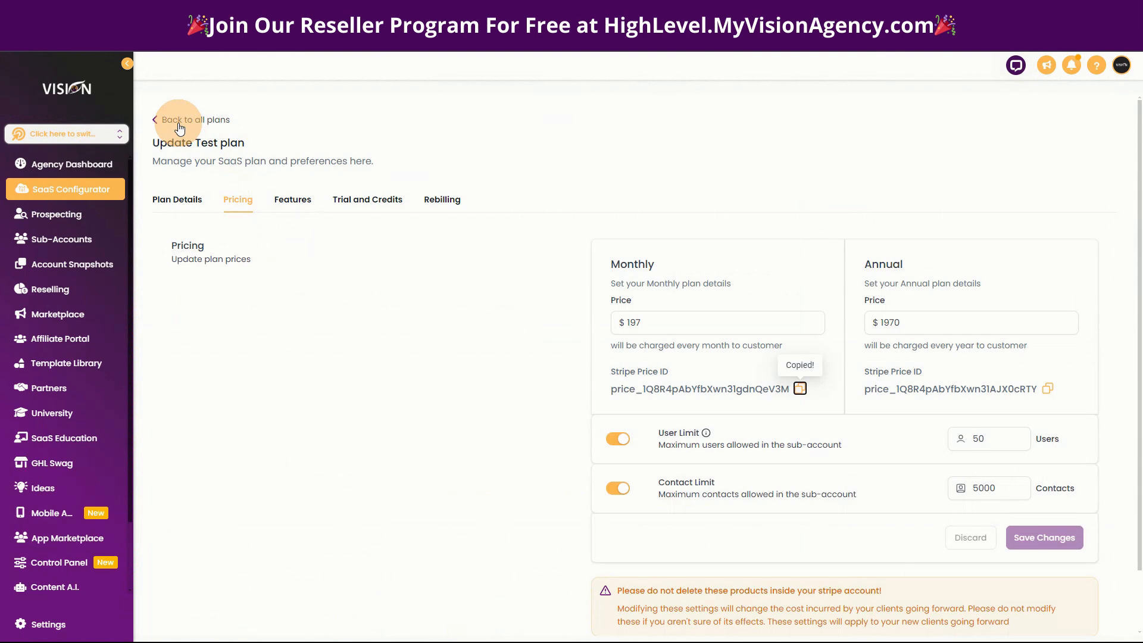
Open the Visionary Starter plan's details in the agency's SaaS Configurator and review its phone system rebilling markup.
click(178, 126)
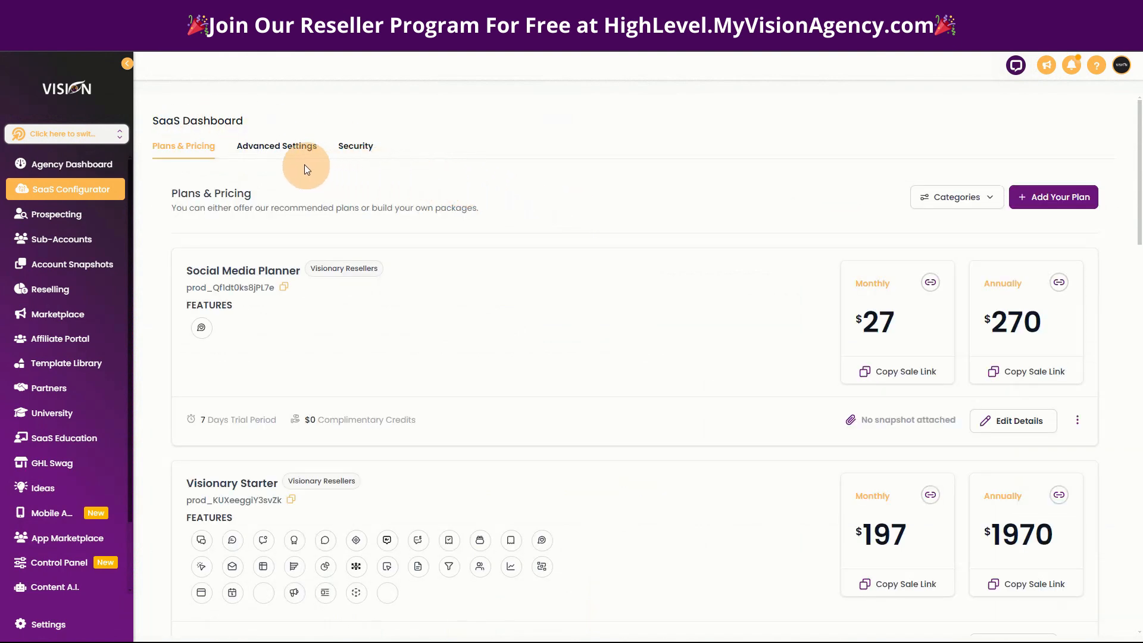
scroll(653, 463, down, 4)
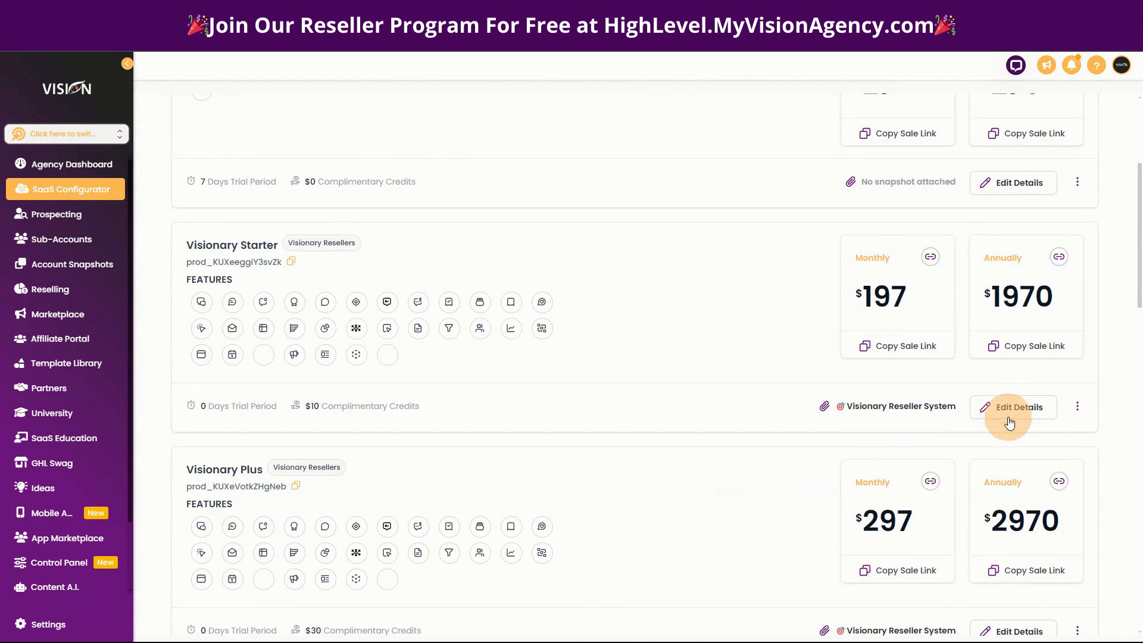
click(1008, 409)
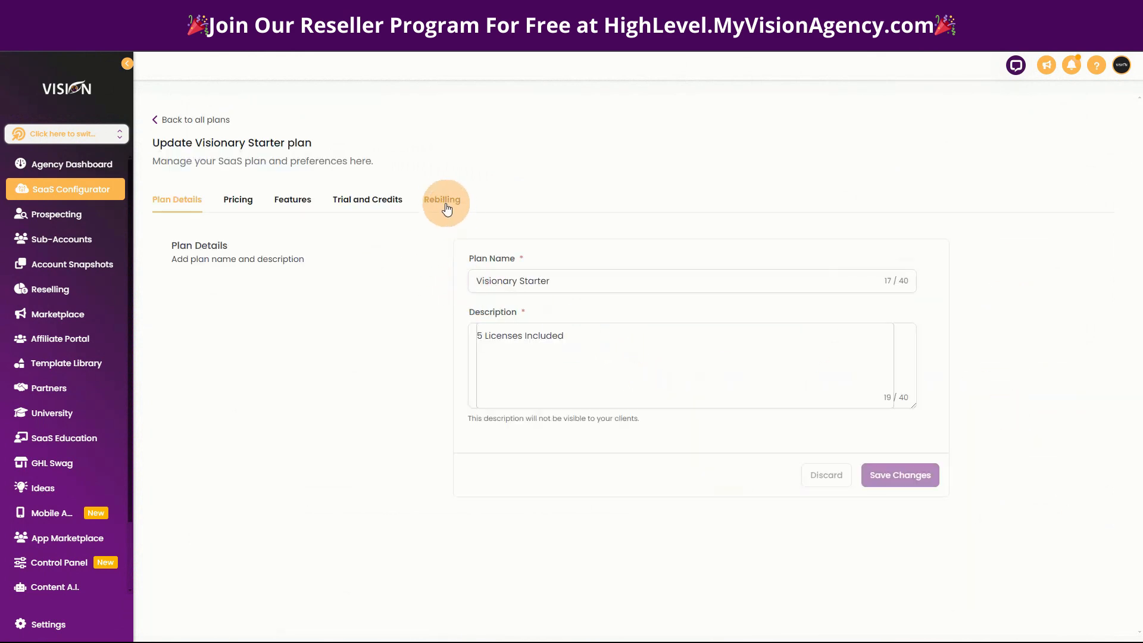
click(443, 200)
scroll(357, 399, down, 3)
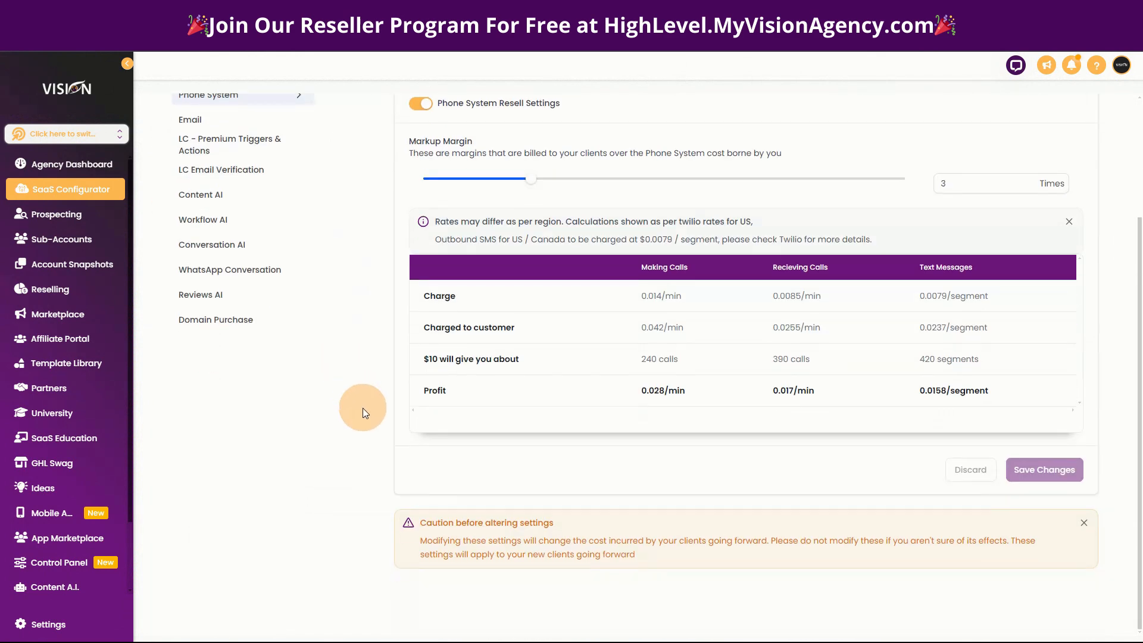
scroll(348, 425, up, 3)
Review the Visionary Starter plan's features and its trial and credits settings, and return to all plans.
click(303, 200)
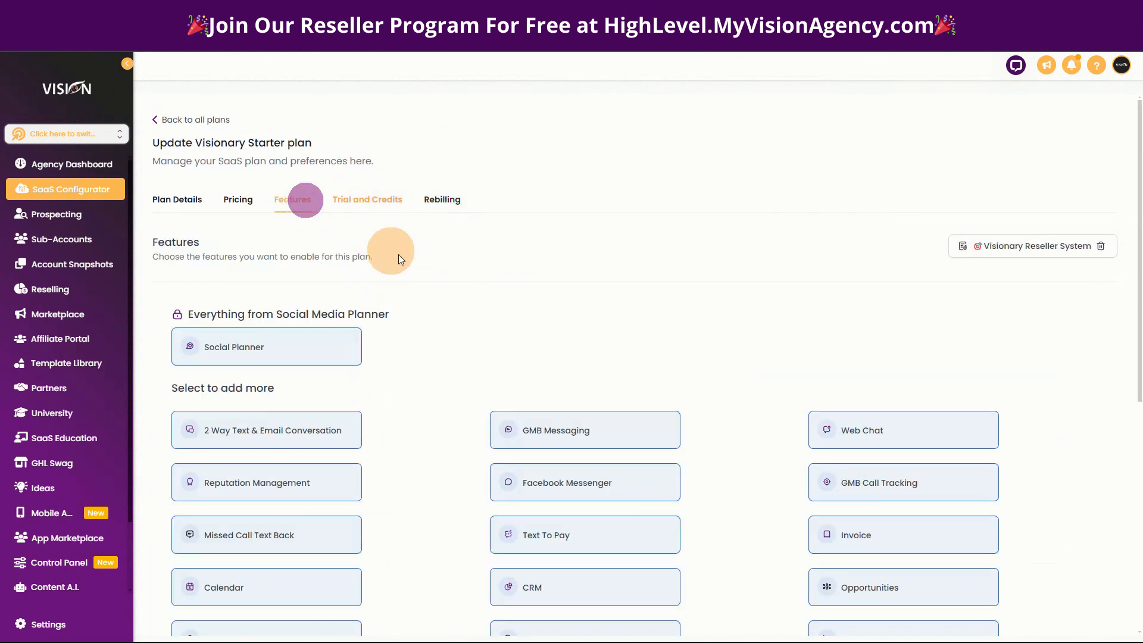
click(388, 200)
scroll(526, 387, down, 1)
scroll(376, 377, up, 1)
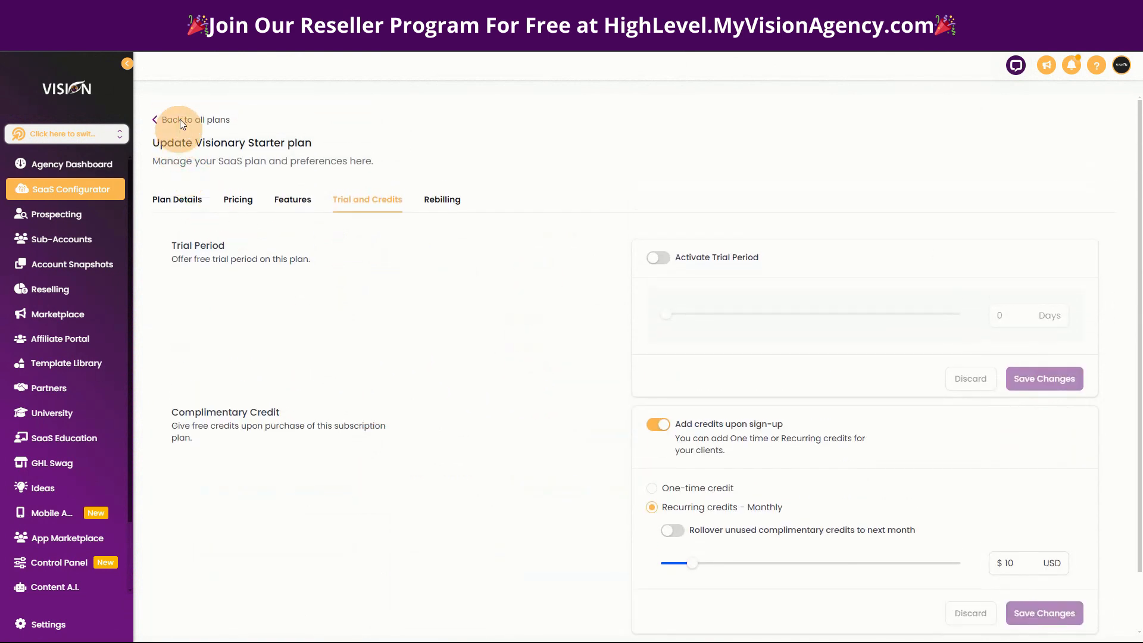
click(183, 122)
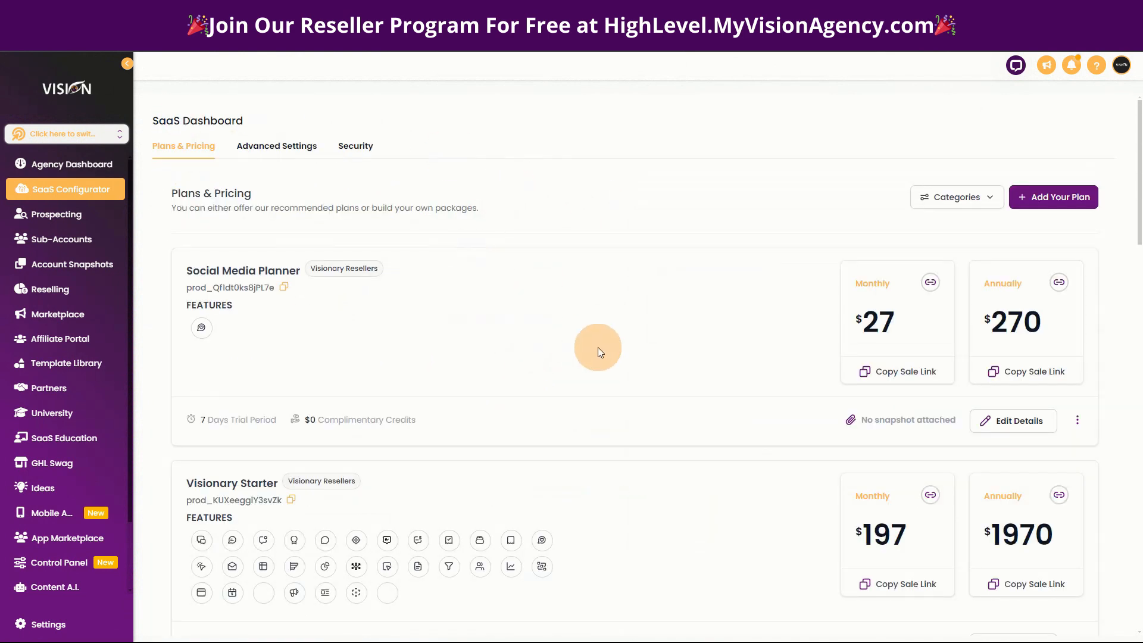
Review the SaaS security settings for pausing new sub-accounts, 2-factor authentication and approval requests.
click(359, 145)
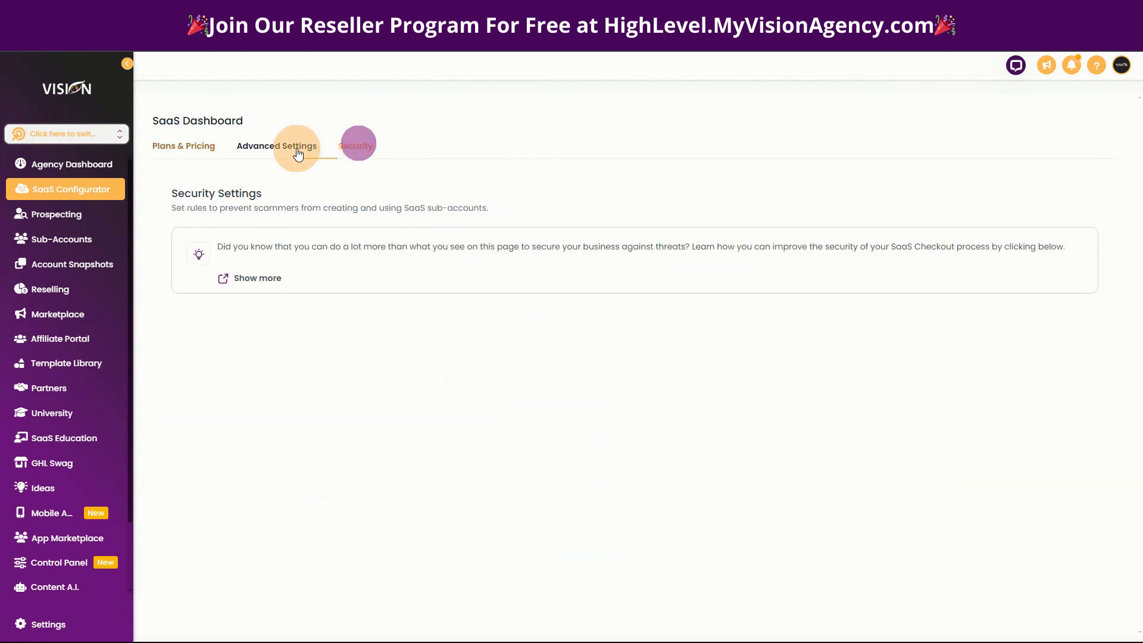
scroll(848, 429, down, 1)
scroll(255, 153, down, 1)
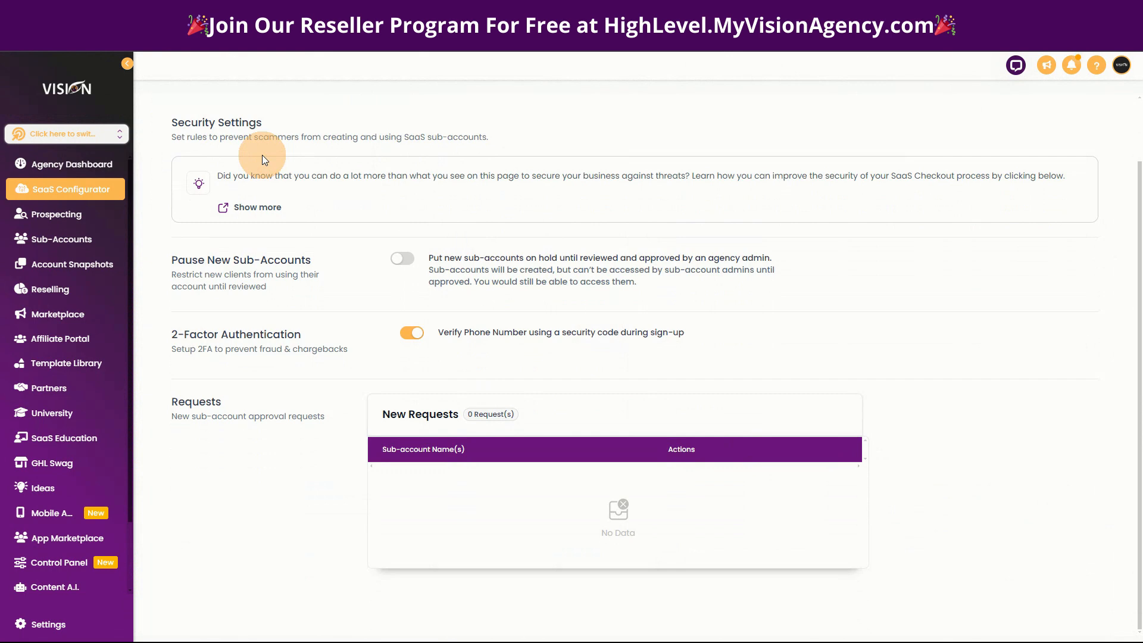
Review the SaaS advanced settings for subscription management, the welcome email and plan categories.
scroll(254, 217, up, 2)
click(274, 143)
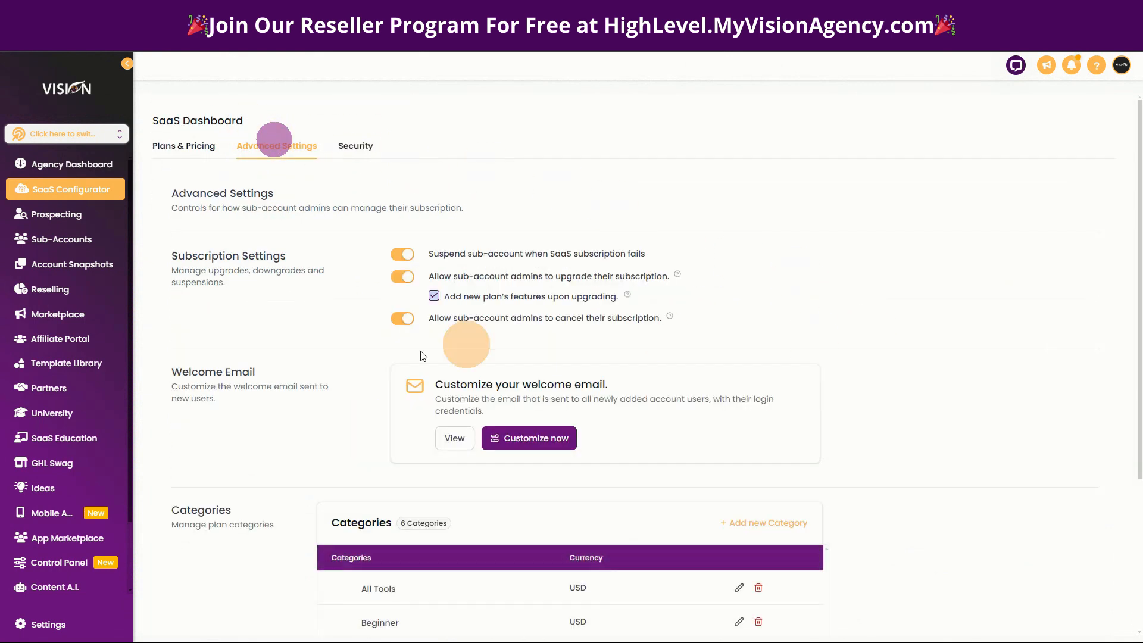
scroll(269, 421, down, 4)
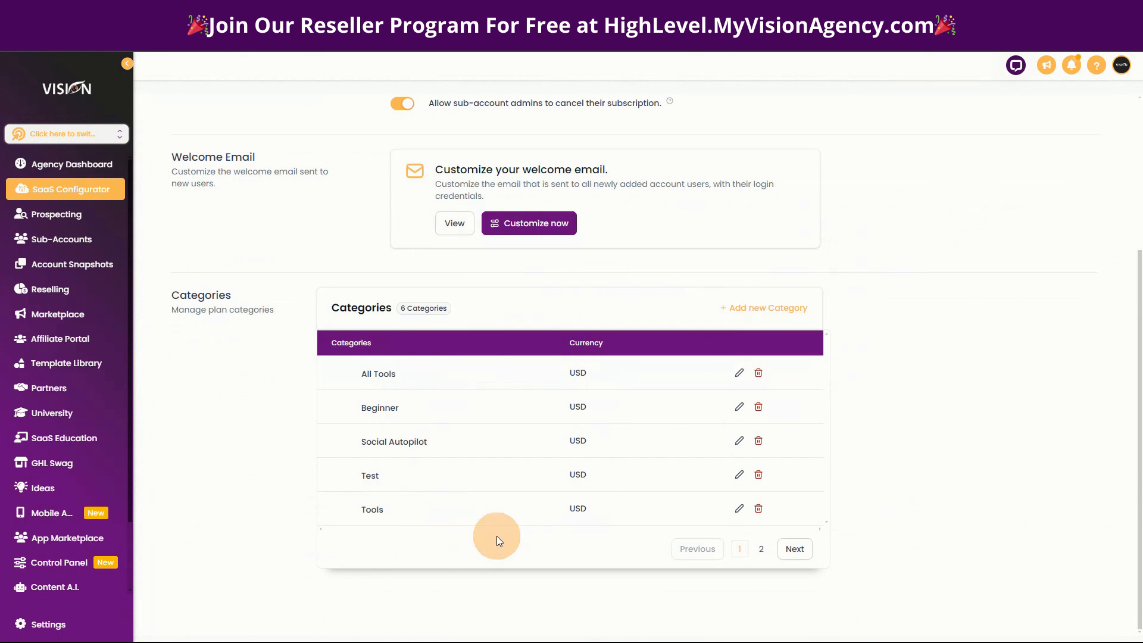
scroll(508, 423, up, 1)
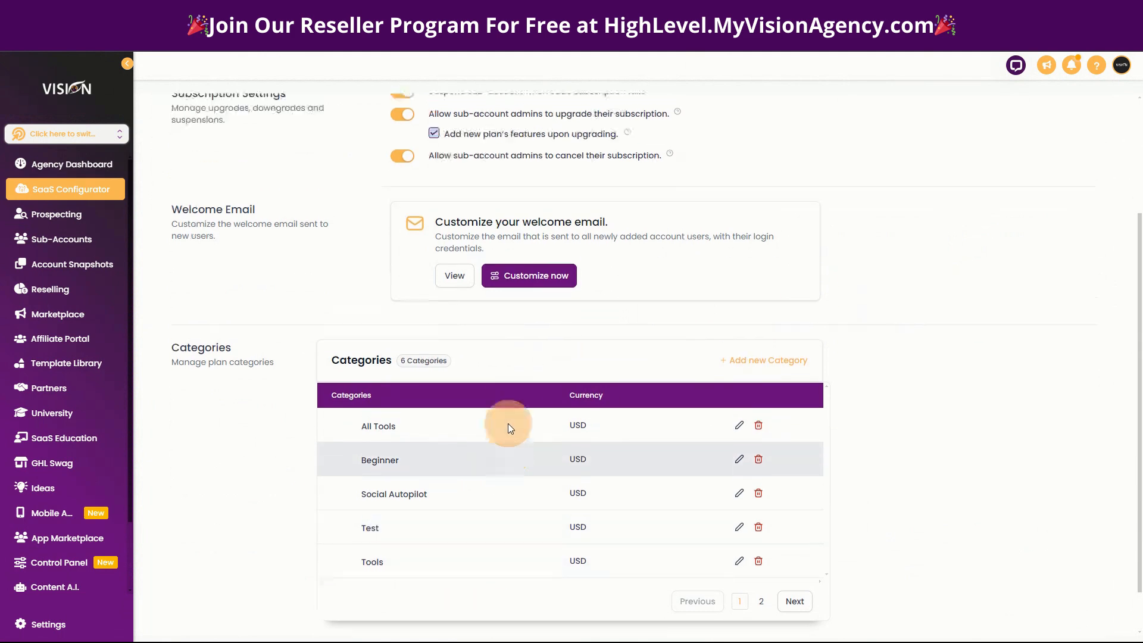
View the onboarding email sent to new SaaS locations, read it through to the footer, and close it.
scroll(508, 423, up, 2)
click(456, 401)
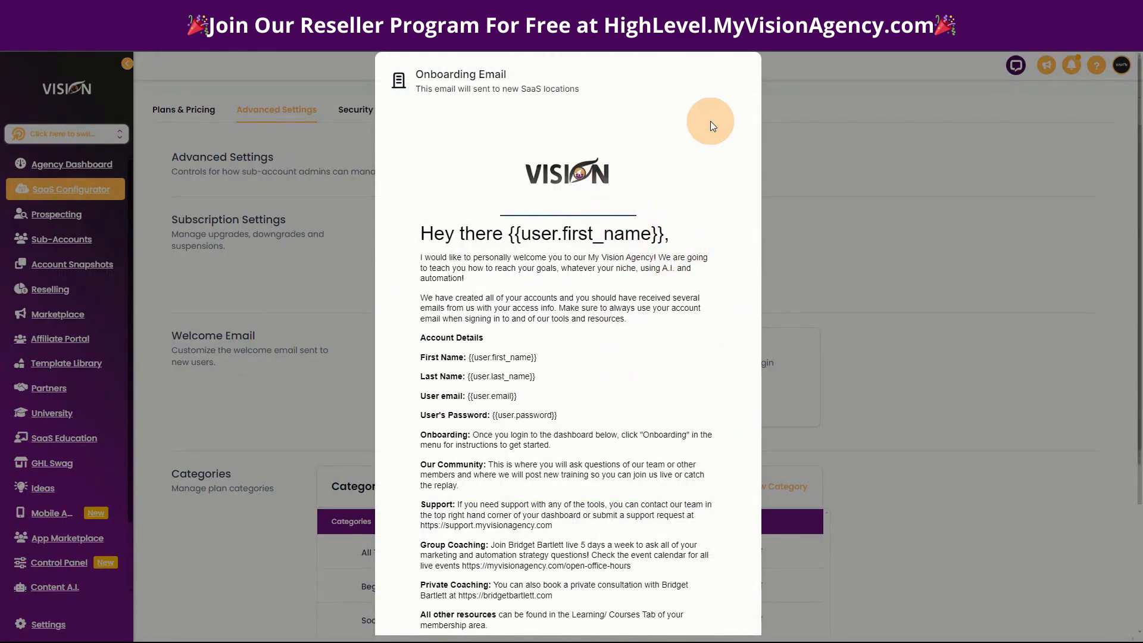
scroll(691, 407, down, 5)
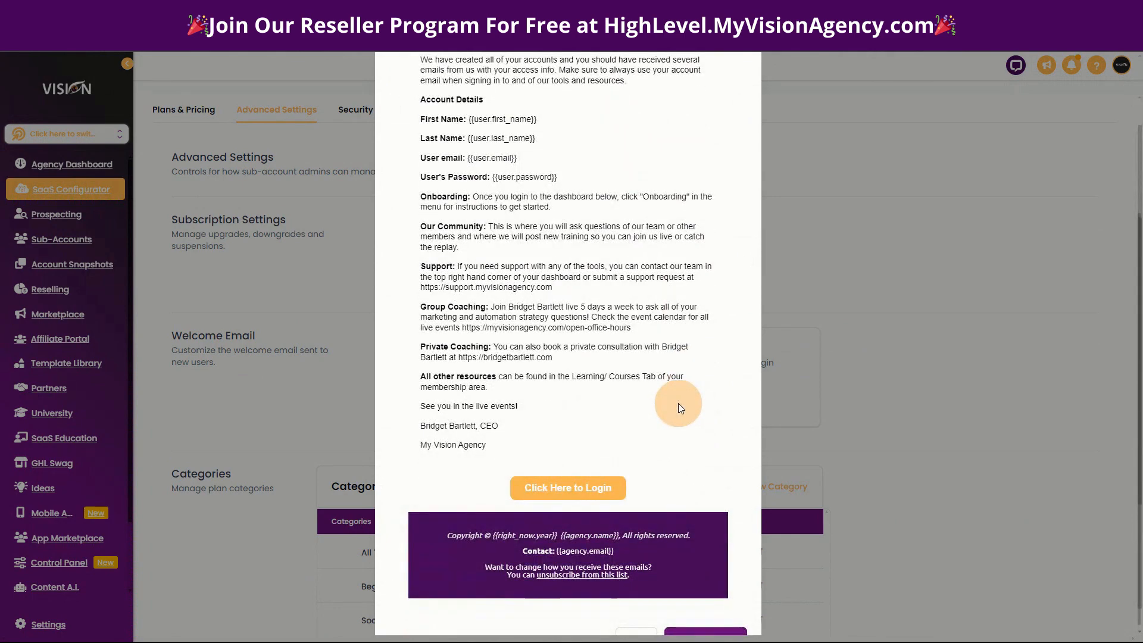
scroll(678, 403, up, 2)
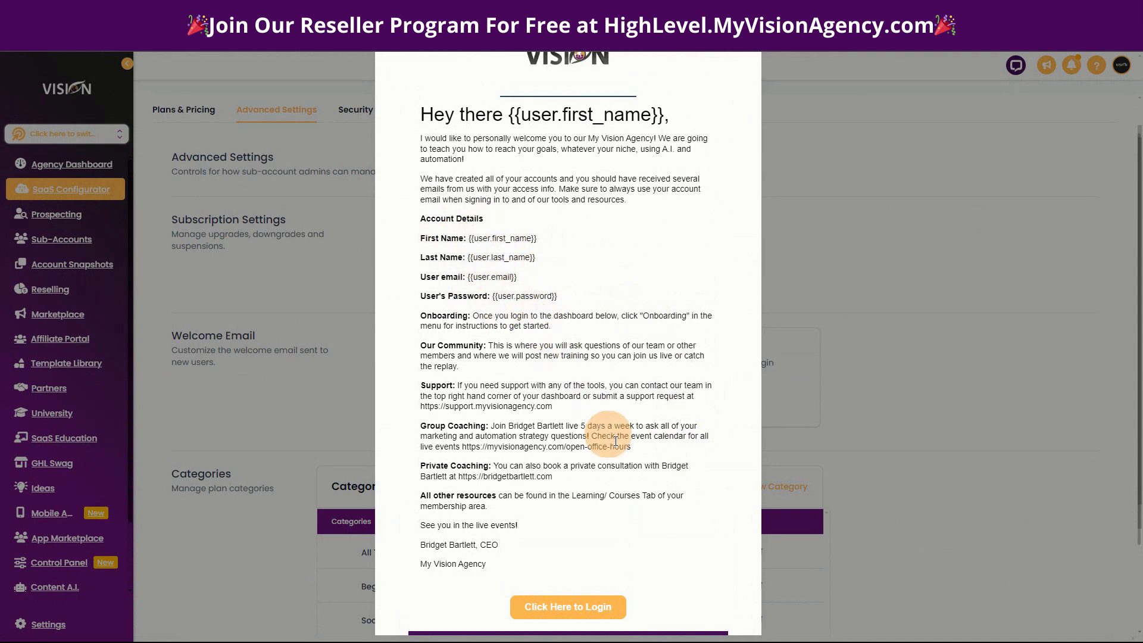
scroll(638, 469, down, 2)
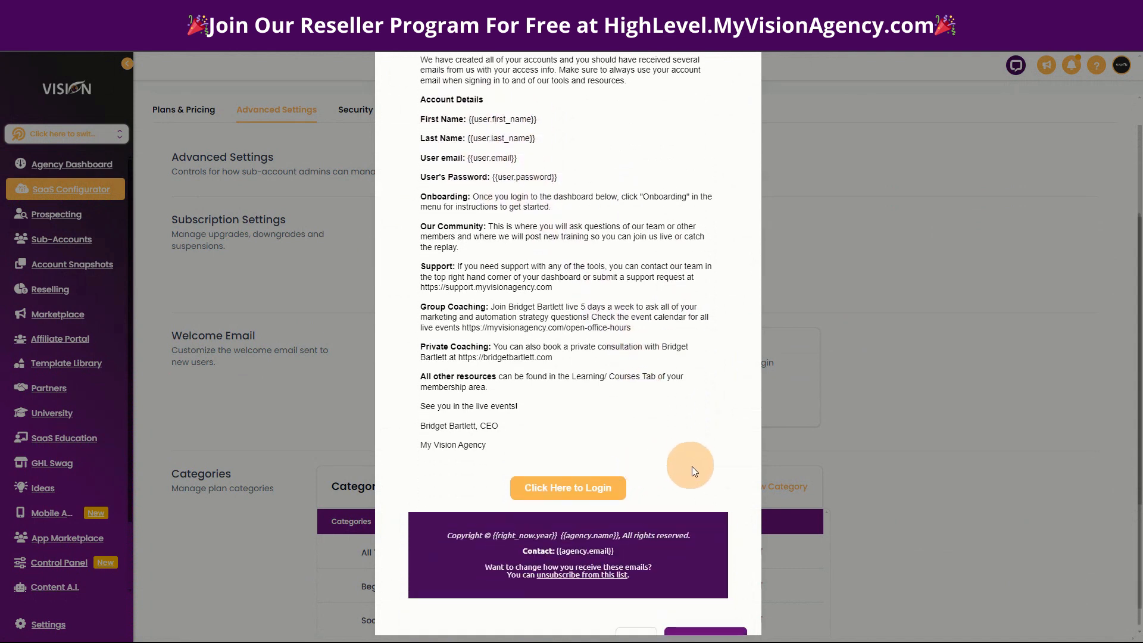
scroll(702, 494, down, 1)
click(628, 619)
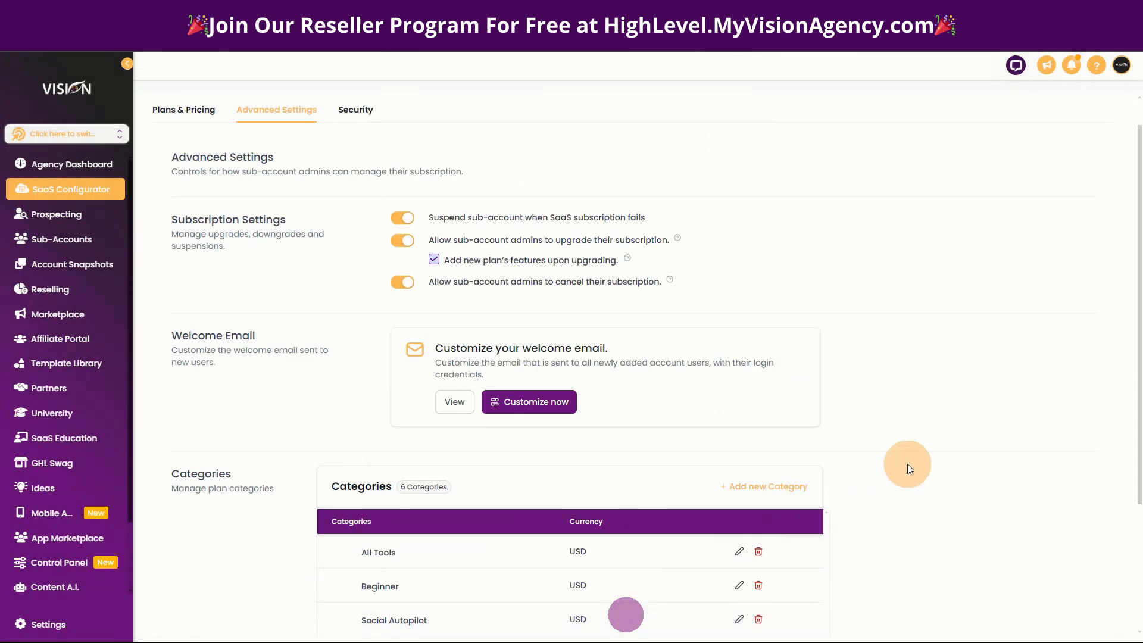
Open the welcome email for customization, look over its content in the email editor, and close the editor without saving.
click(535, 404)
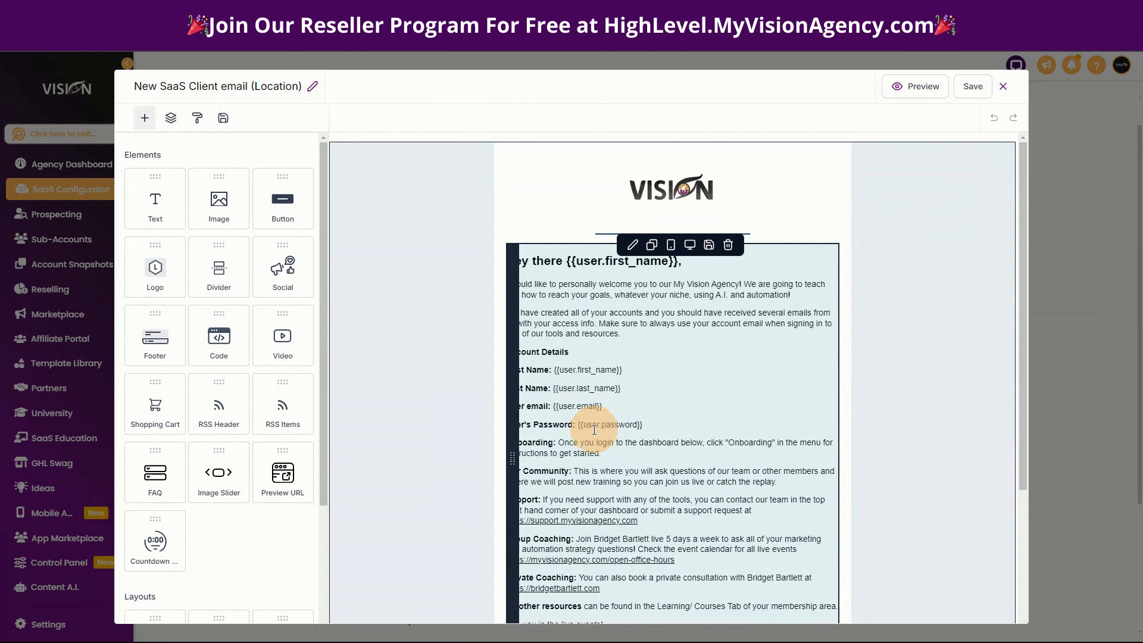
scroll(625, 357, down, 2)
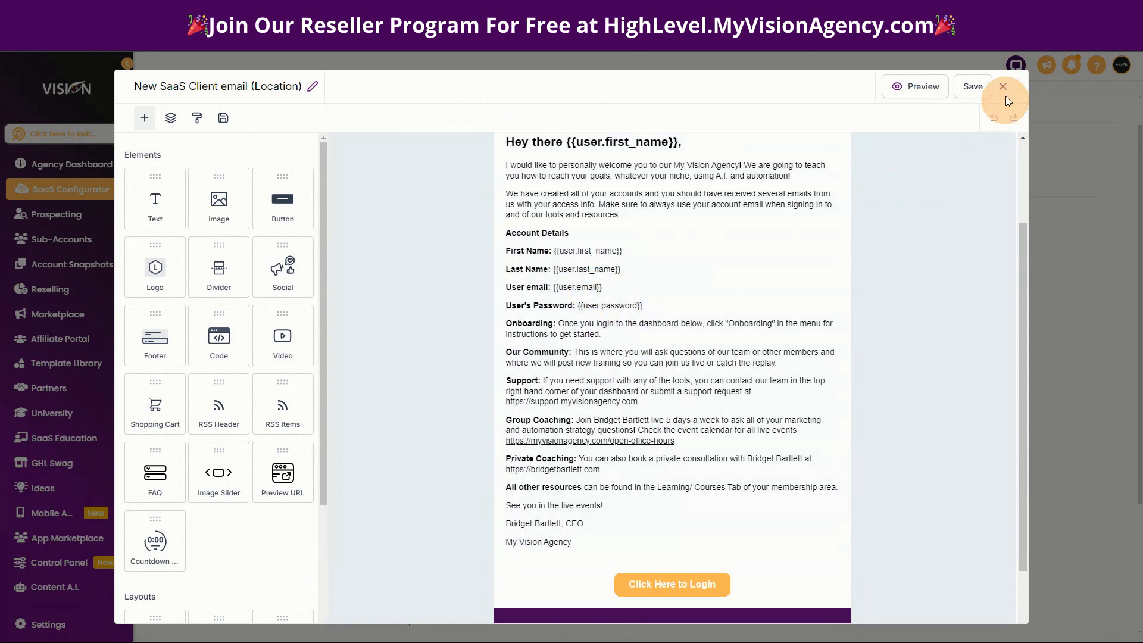
click(1003, 90)
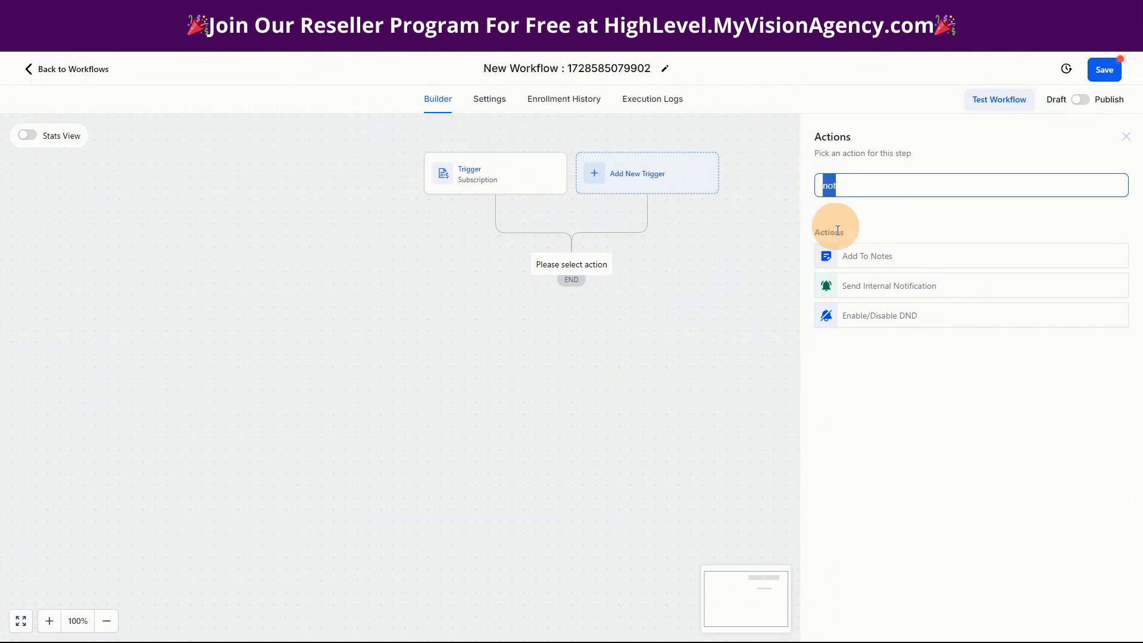
Try an internal notification action of type Email in the Subscription workflow, examine its subject, template and message fields, and discard it.
click(855, 288)
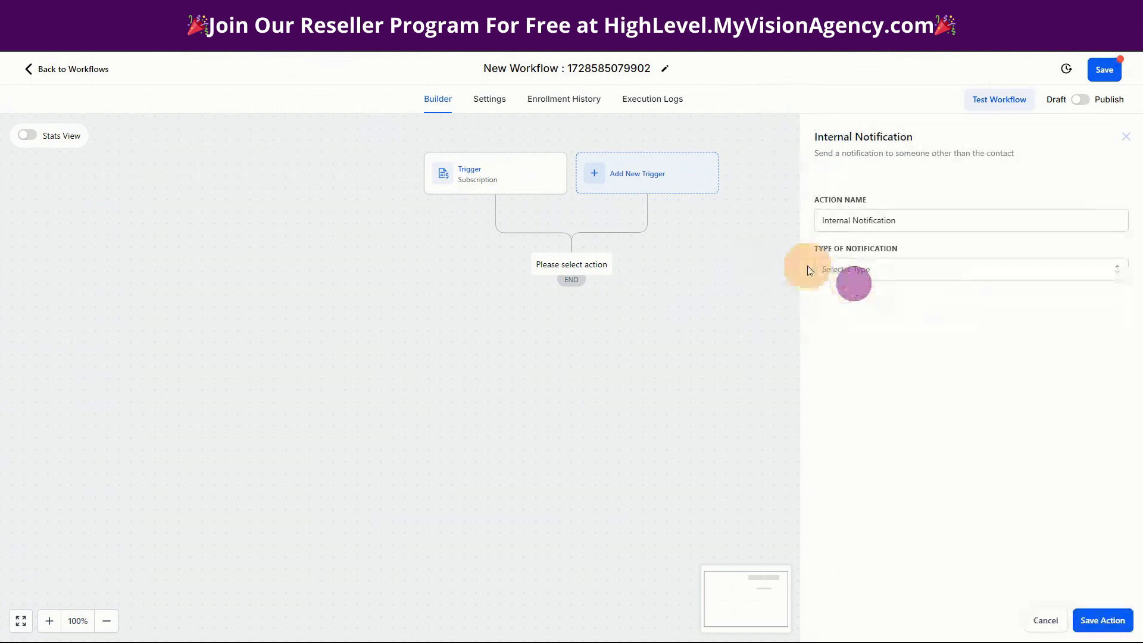
click(847, 271)
click(833, 295)
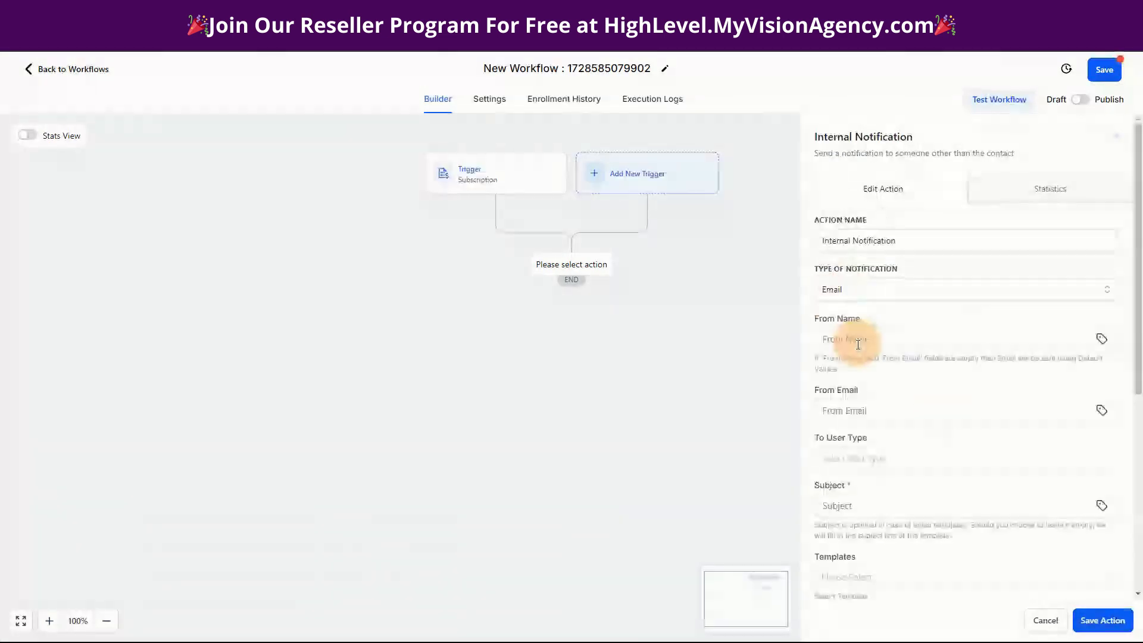
scroll(952, 440, down, 5)
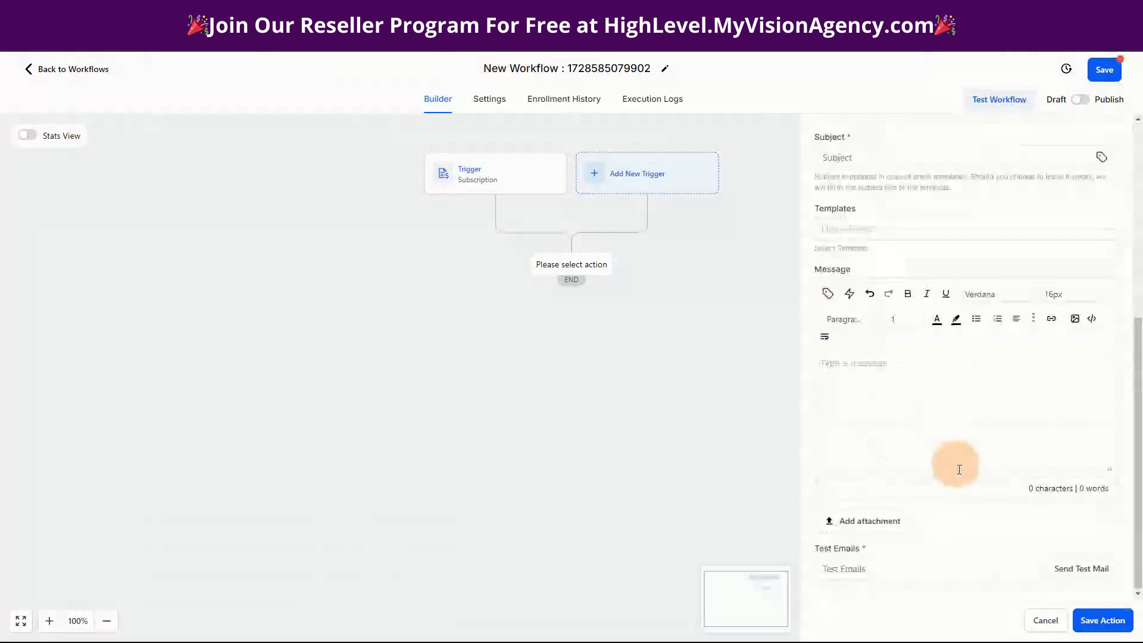
click(833, 157)
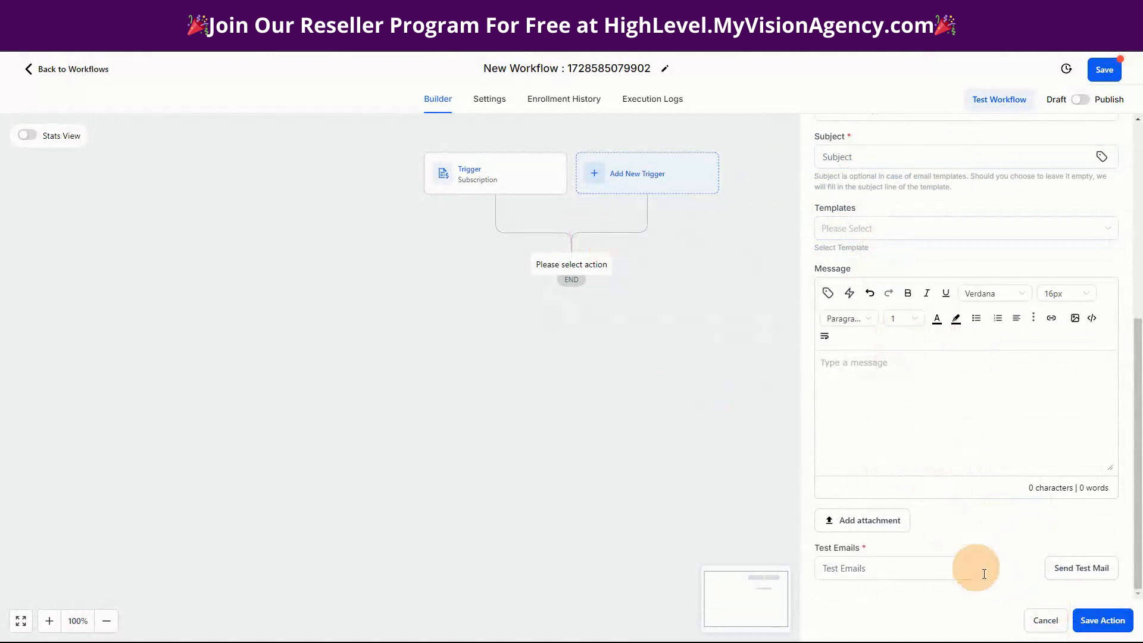
click(1046, 619)
Browse the contact and communication actions available after the workflow's Subscription trigger.
click(572, 261)
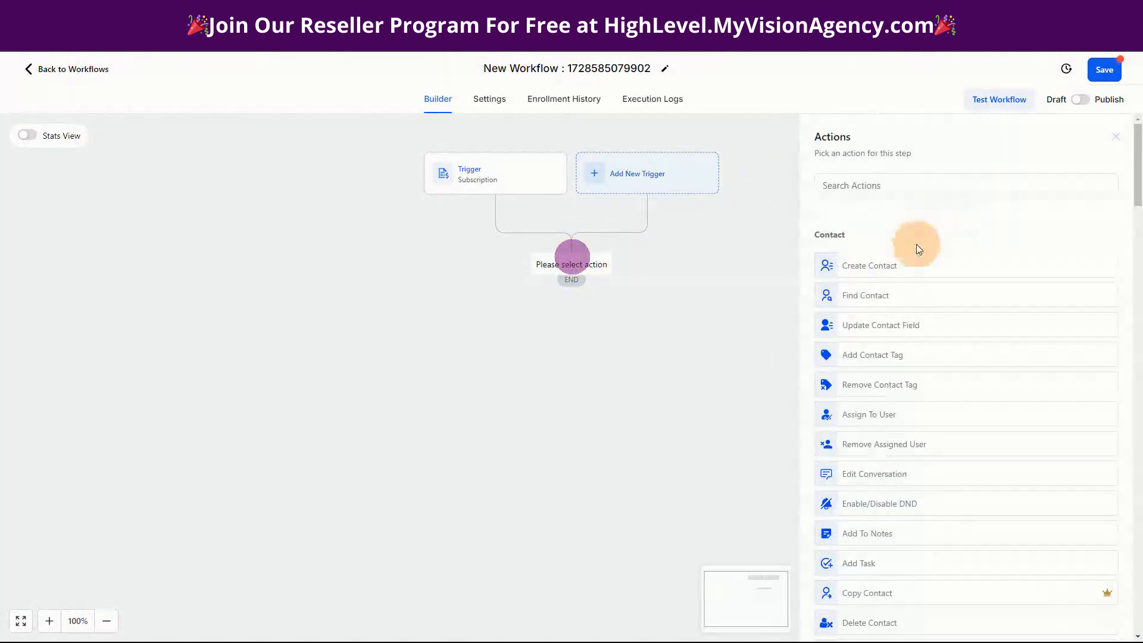
scroll(965, 267, down, 3)
scroll(969, 290, down, 10)
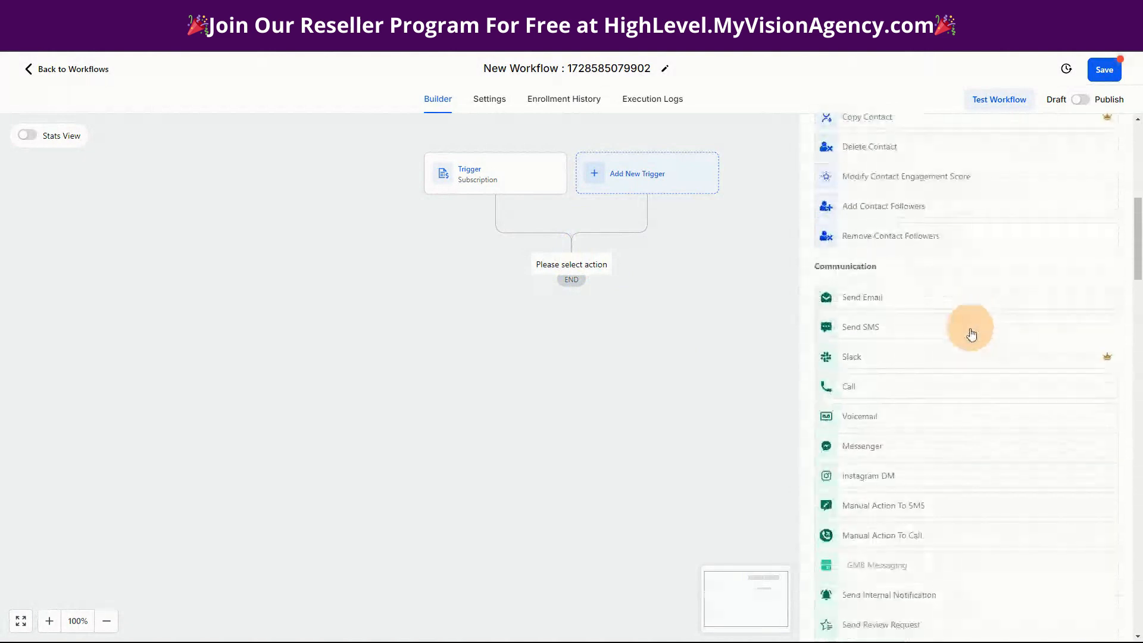
scroll(982, 363, down, 8)
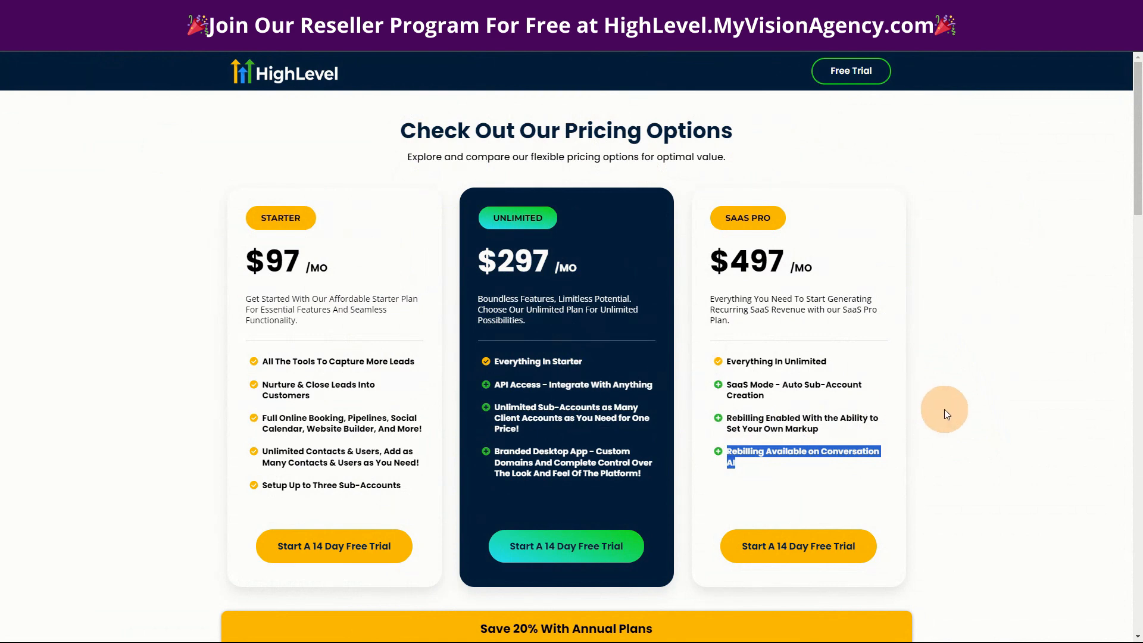
Open a new blank browser tab from the HighLevel pricing page.
click(855, 12)
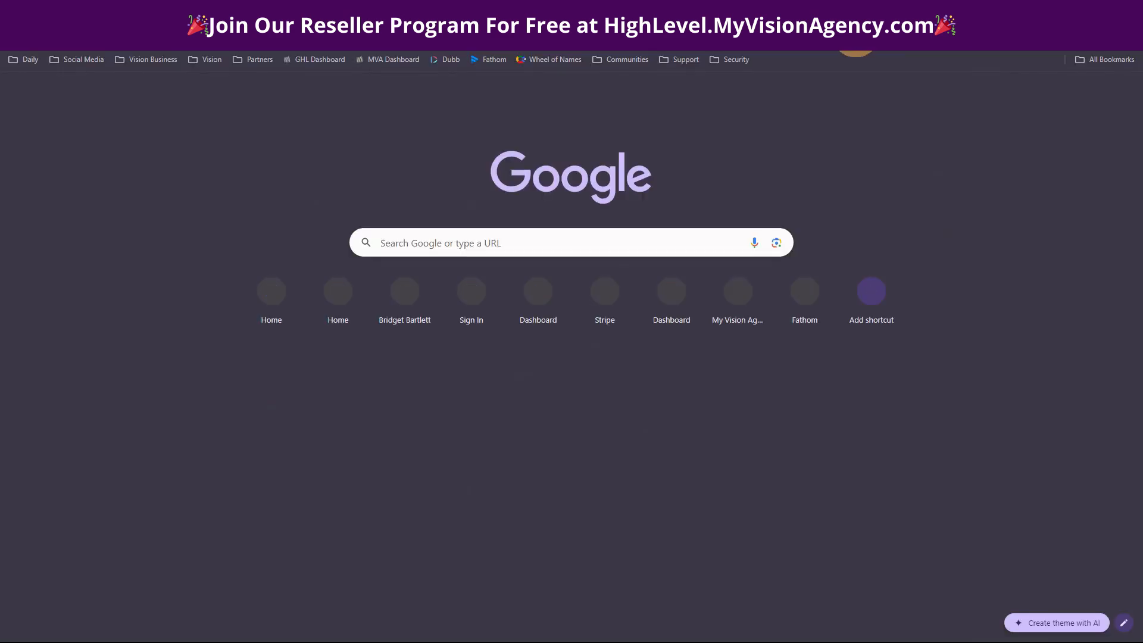